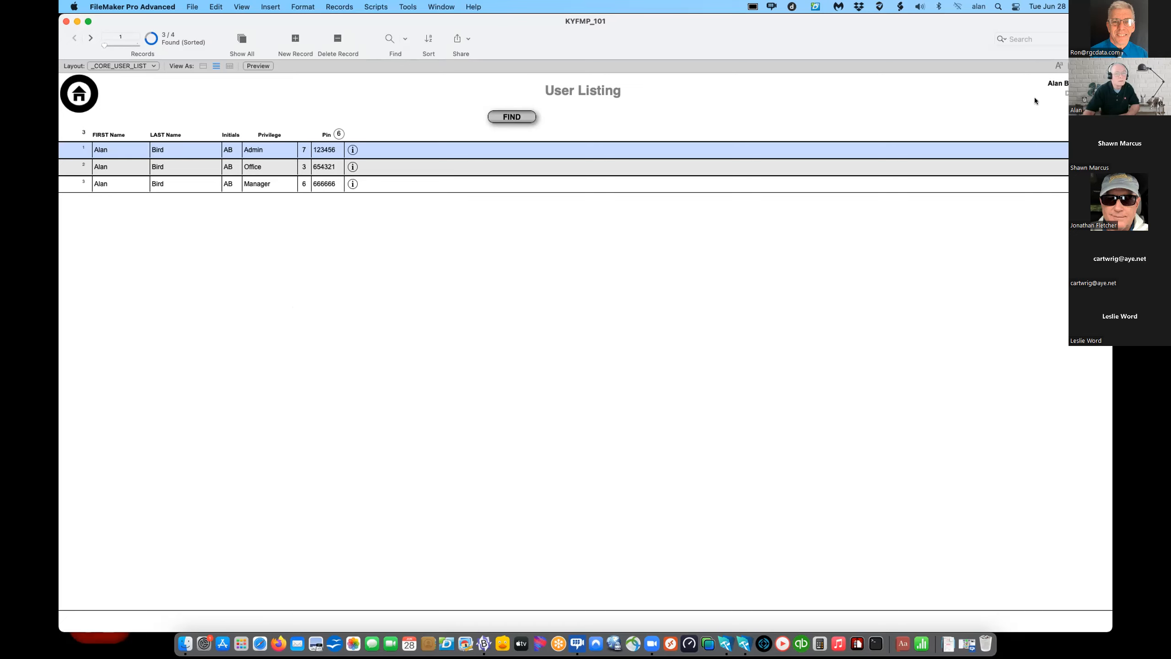
- Toggle the User Listing into Layout mode and back to Browse, then start a fresh login
left_click_drag(1023, 23, 666, 87)
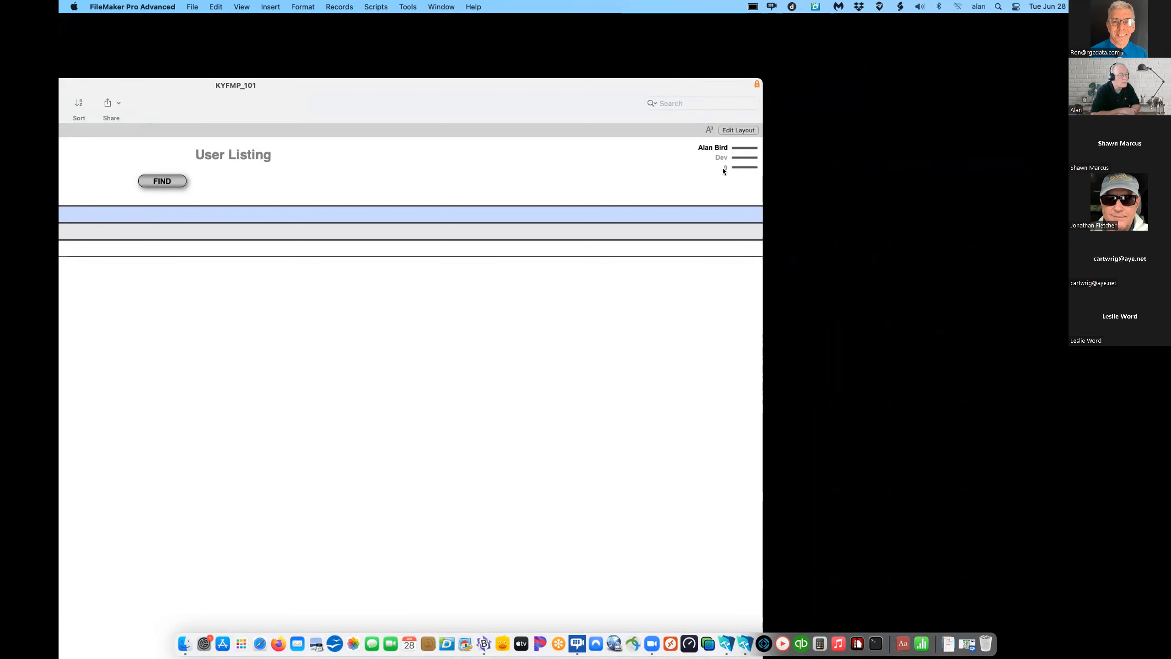
key("super+l")
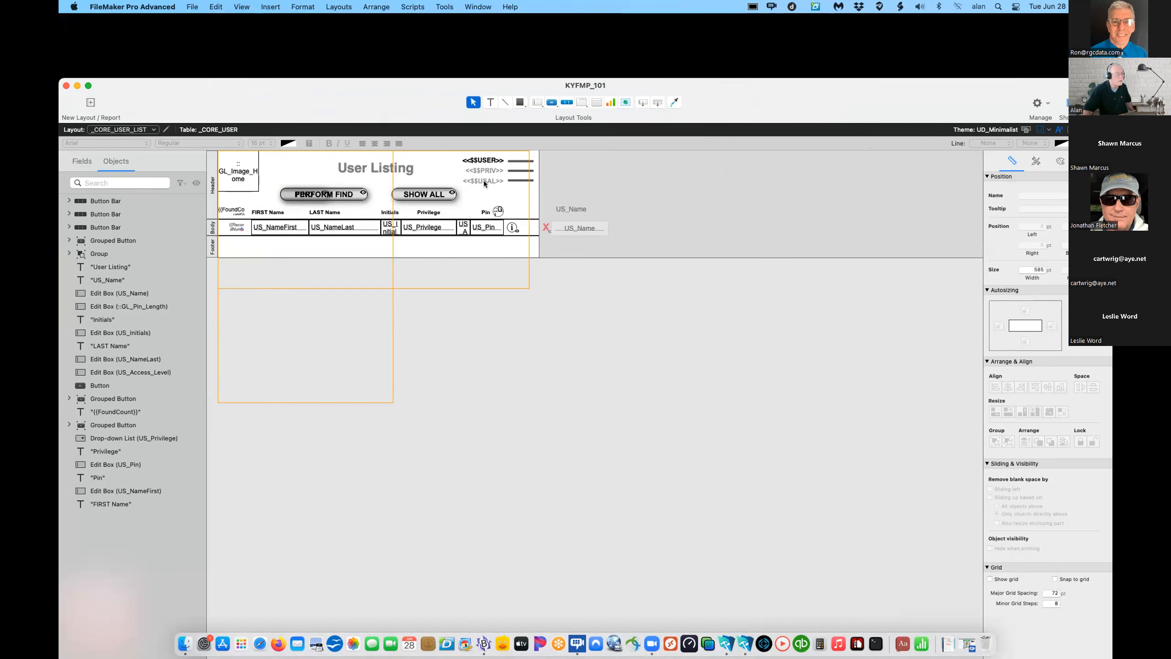
key("super+b")
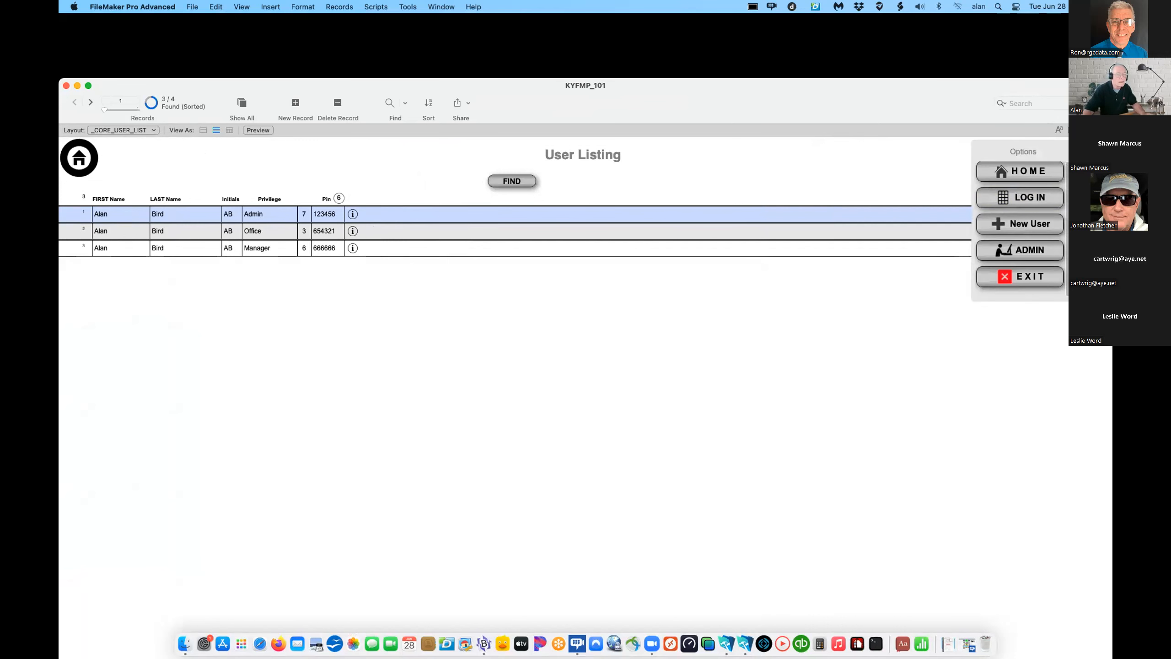
left_click(1036, 195)
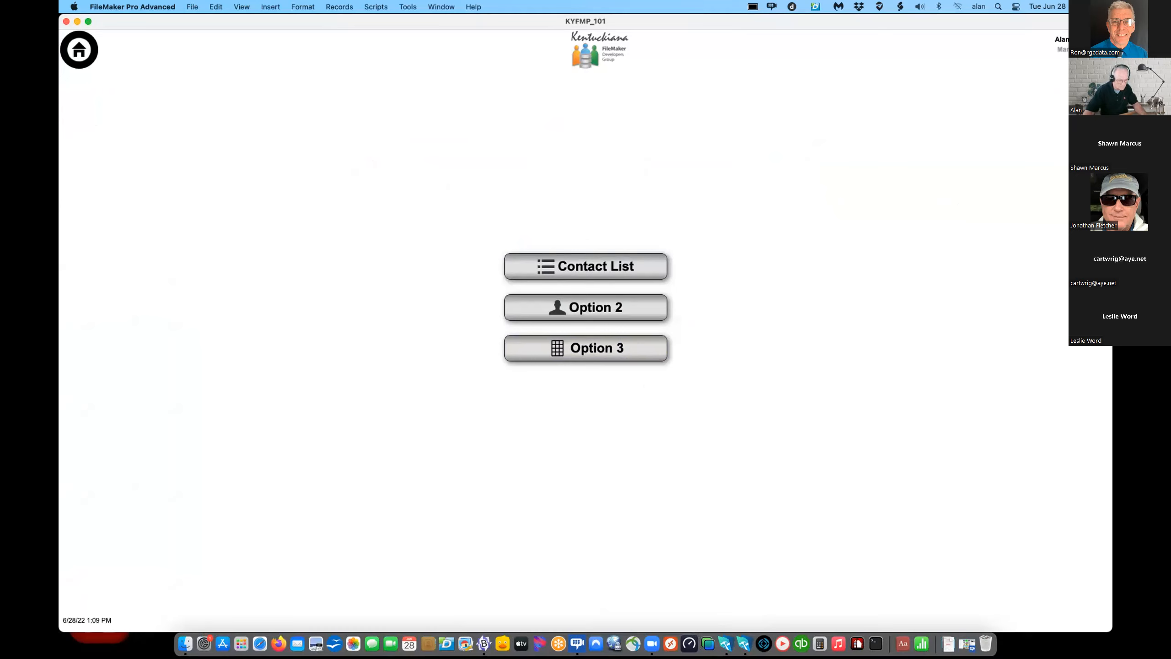
- Log out from the Options panel and sign back in with another user's PIN
left_click(1093, 49)
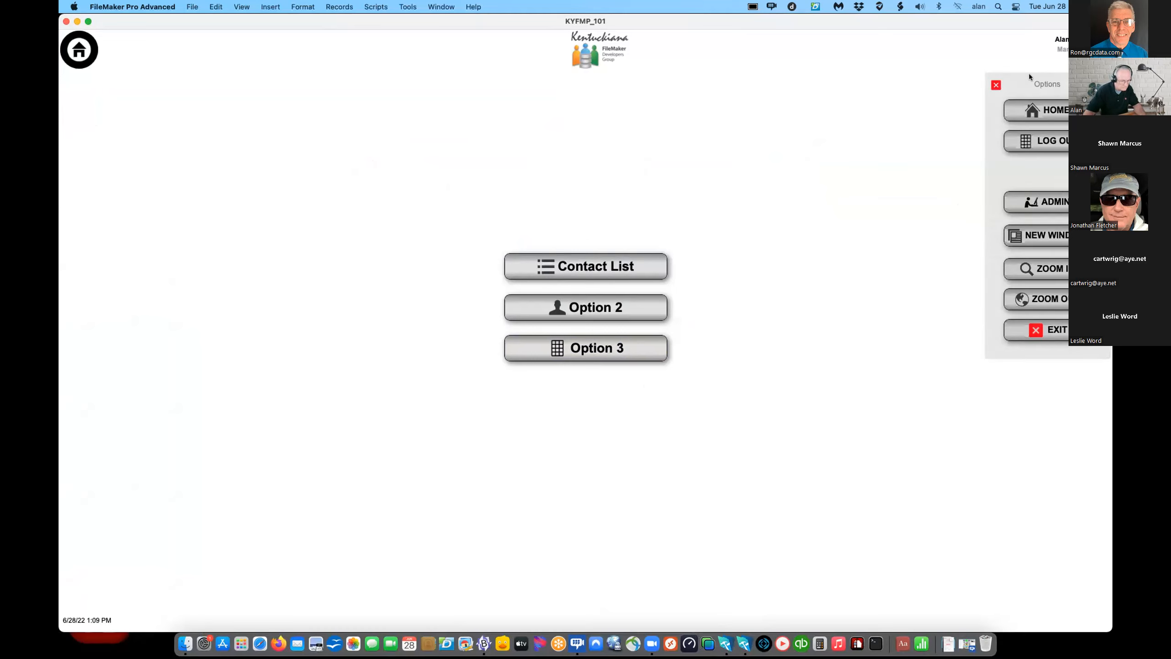
left_click(1050, 139)
type("••••••")
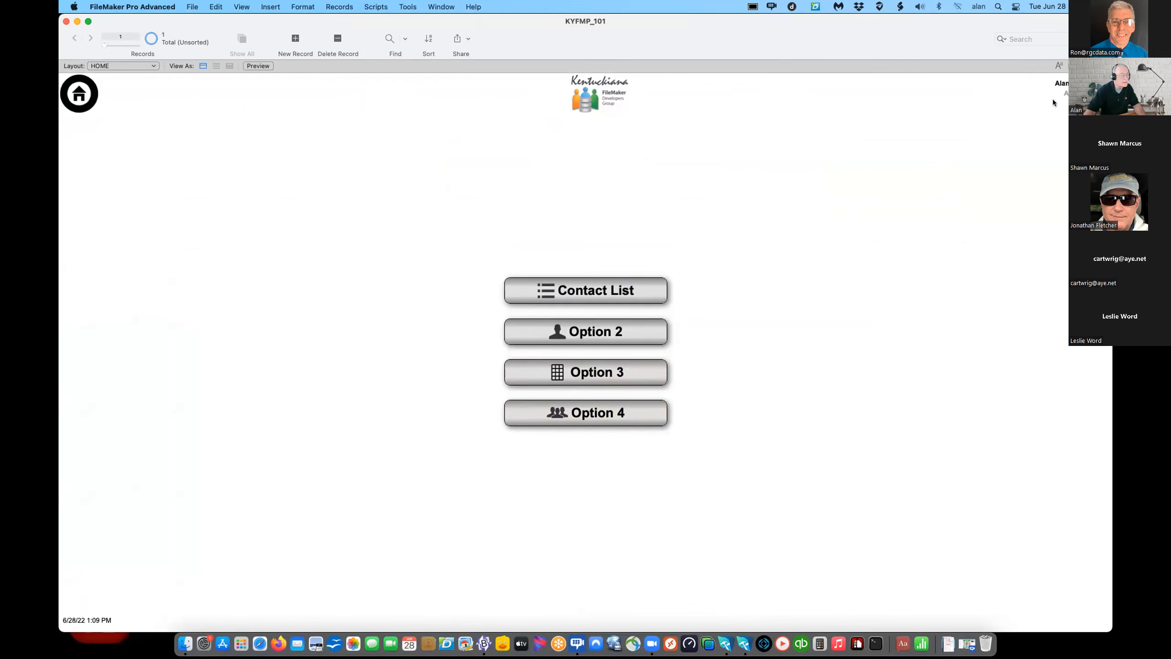
- Log out, check the next user's Options panel, then log out to the PIN keypad
left_click(1093, 94)
left_click(1063, 190)
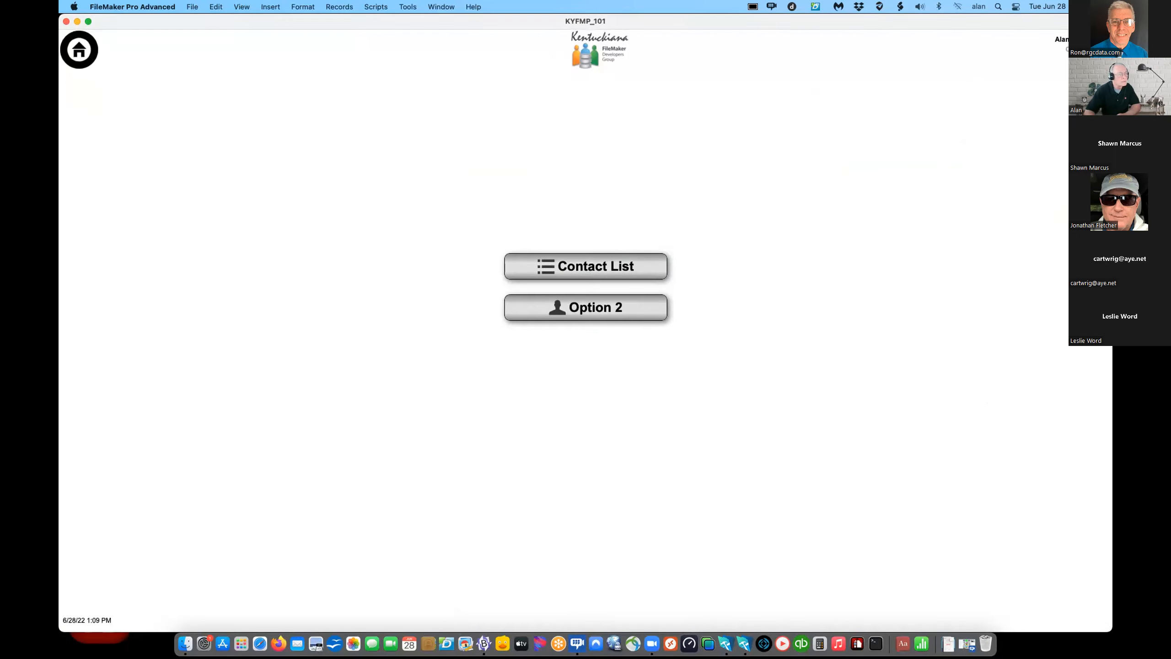
left_click(1093, 50)
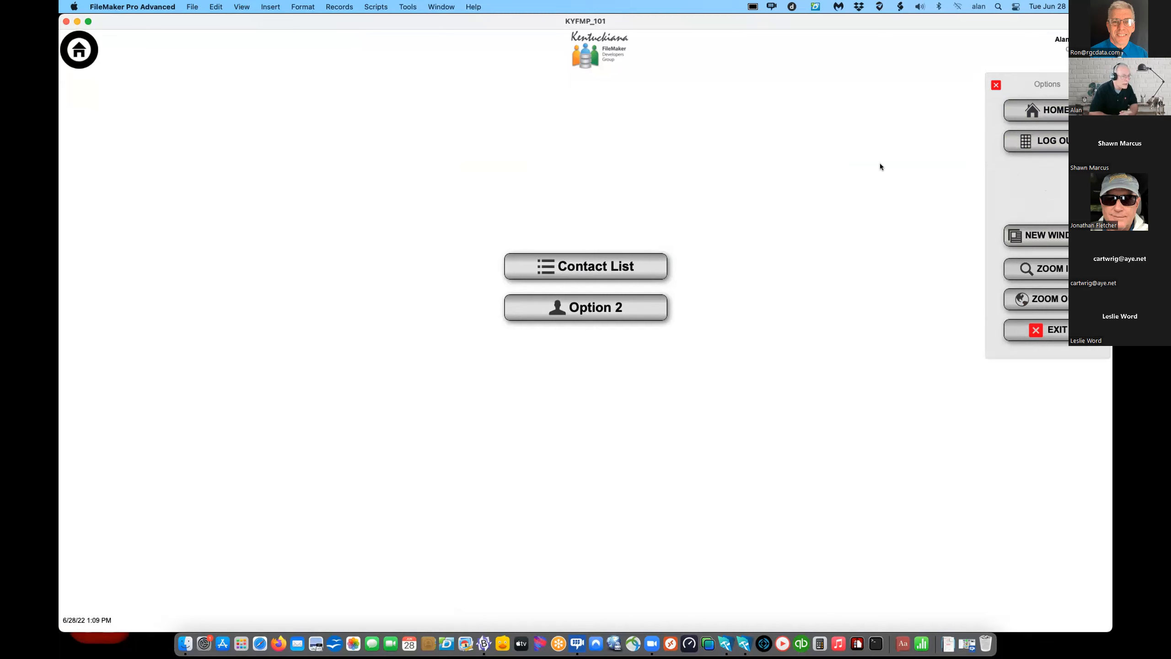
left_click(996, 87)
left_click(1093, 49)
left_click(1053, 146)
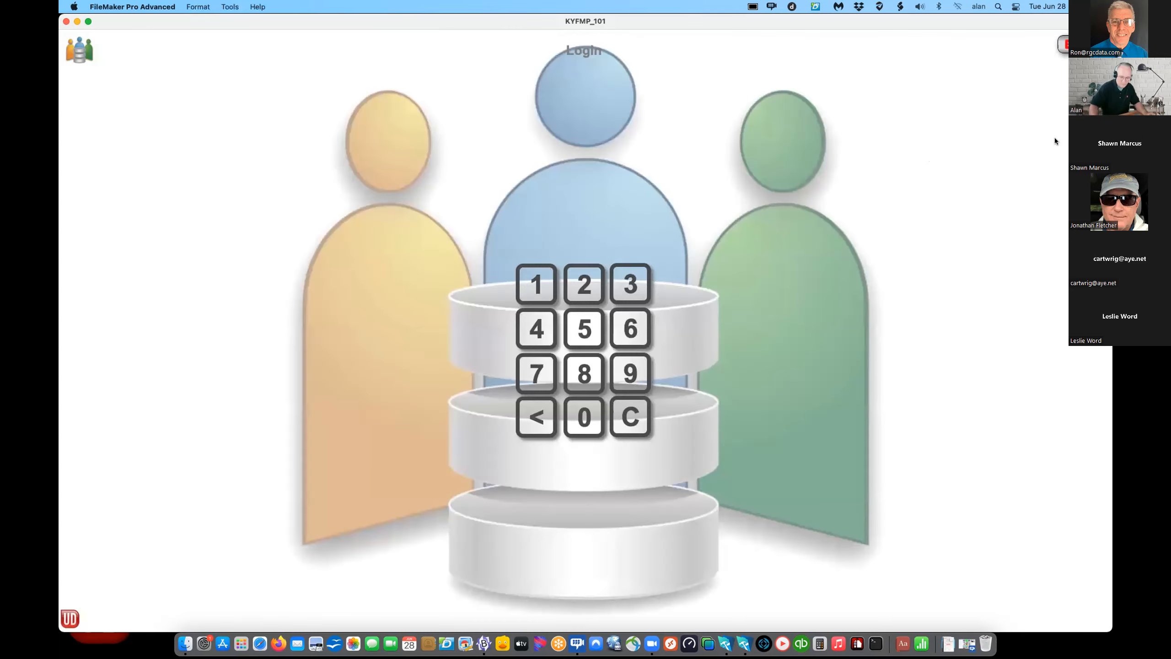
- Sign in with the PIN and switch the HOME layout into Layout mode with Cmd+L
type("•••••")
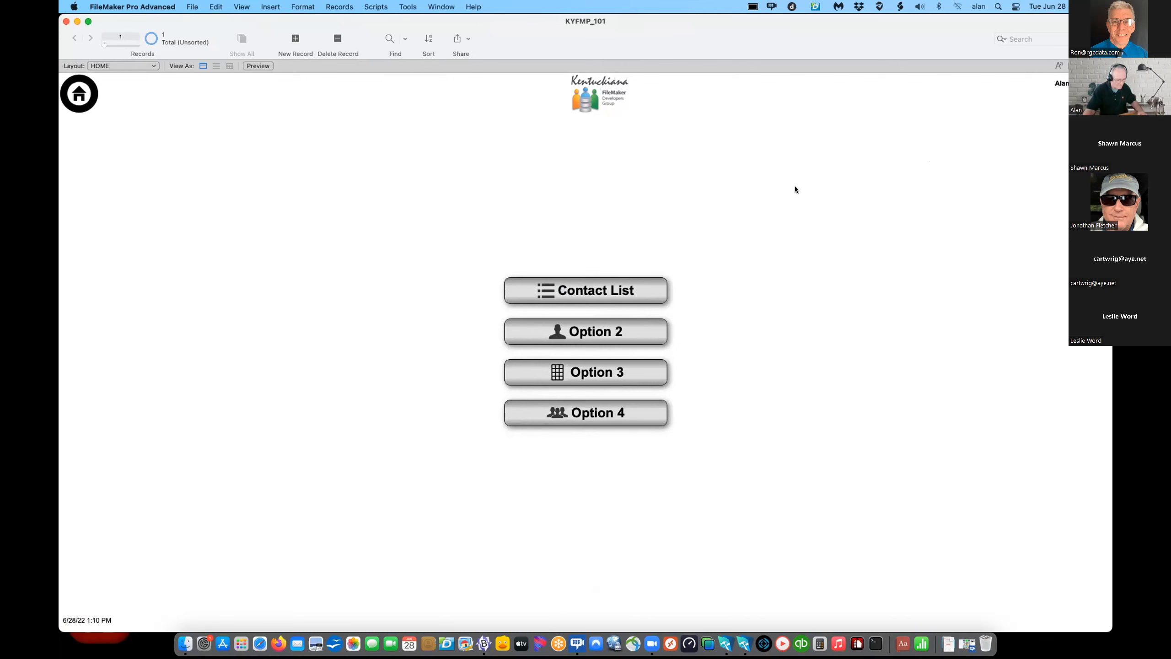
key("super+l")
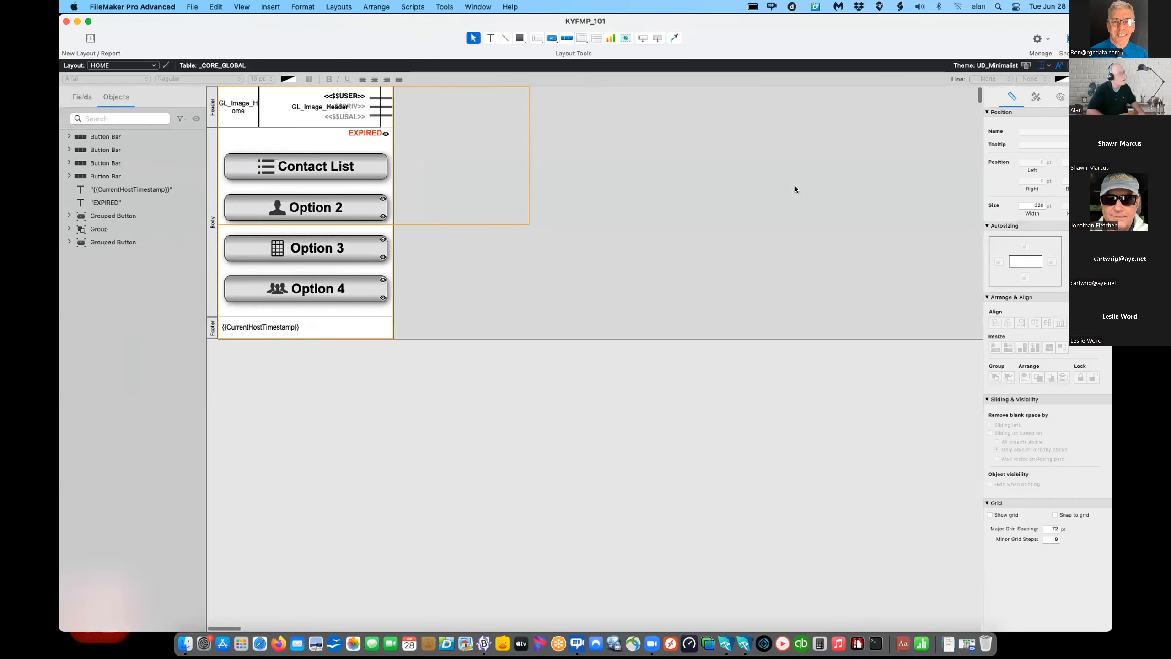
- Select USER LIST in the Options popover and open its $$USAL<7 hide-condition calculation
left_click(382, 112)
double_click(383, 113)
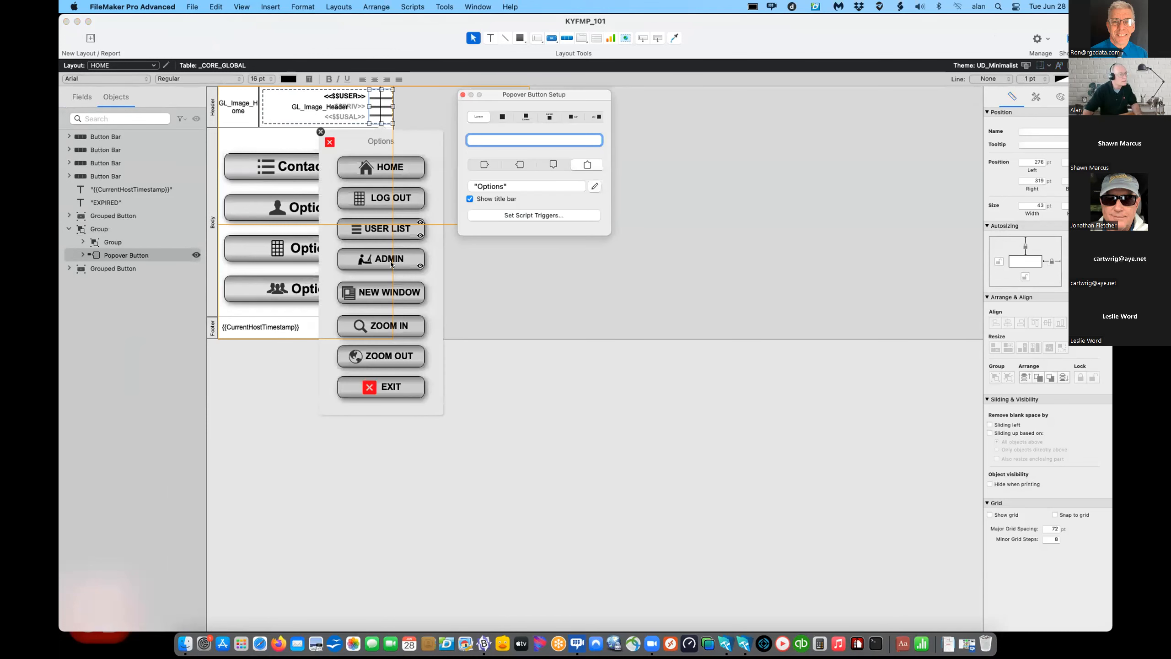
left_click(391, 227)
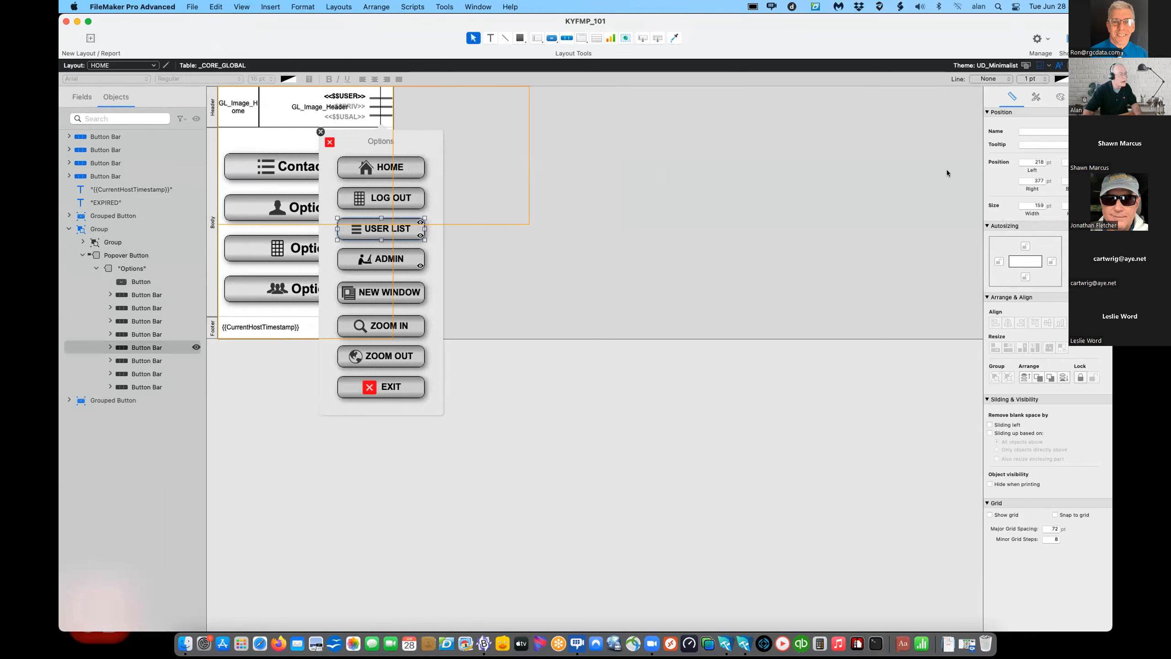
left_click(109, 348)
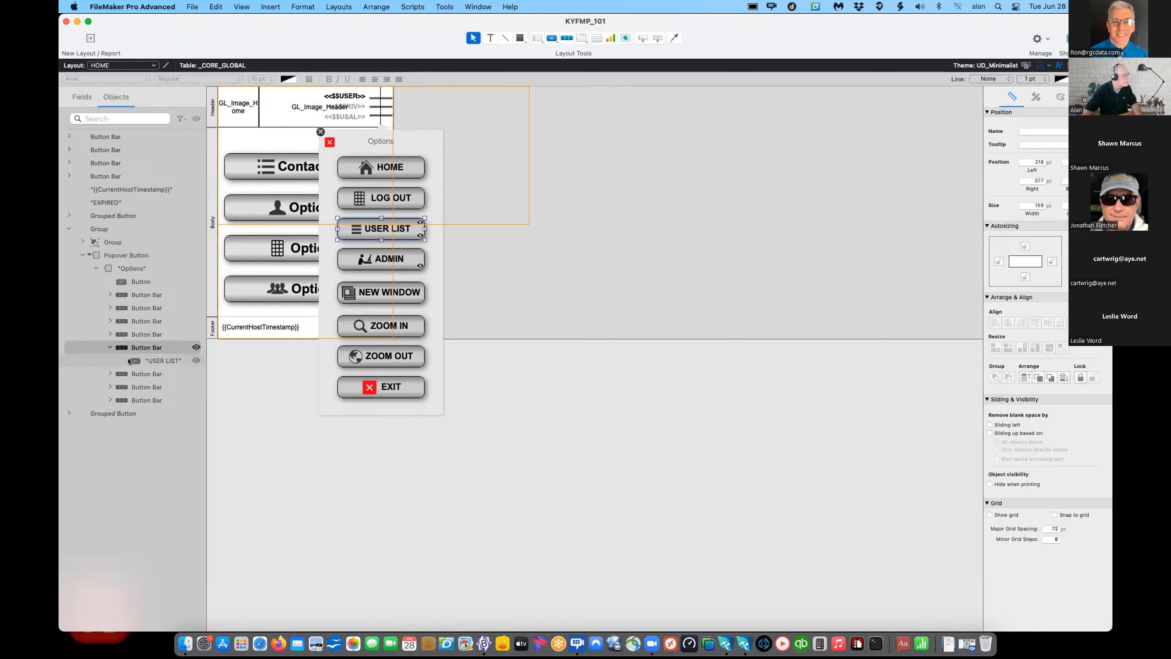
left_click(147, 360)
left_click_drag(870, 32, 568, 40)
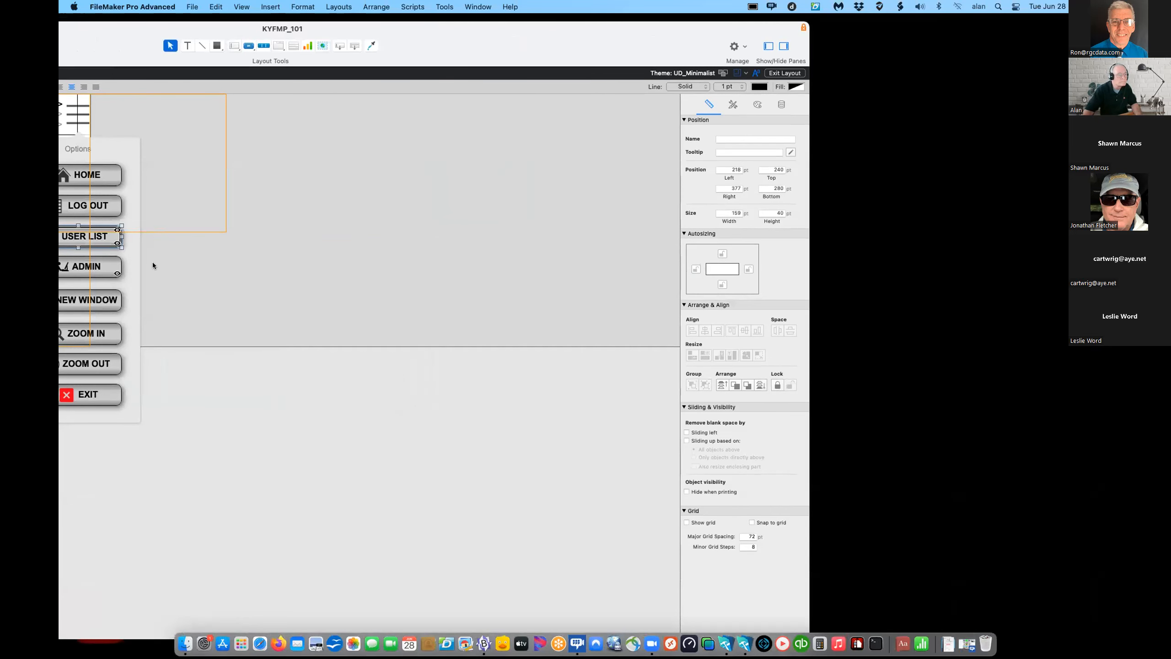
left_click(781, 104)
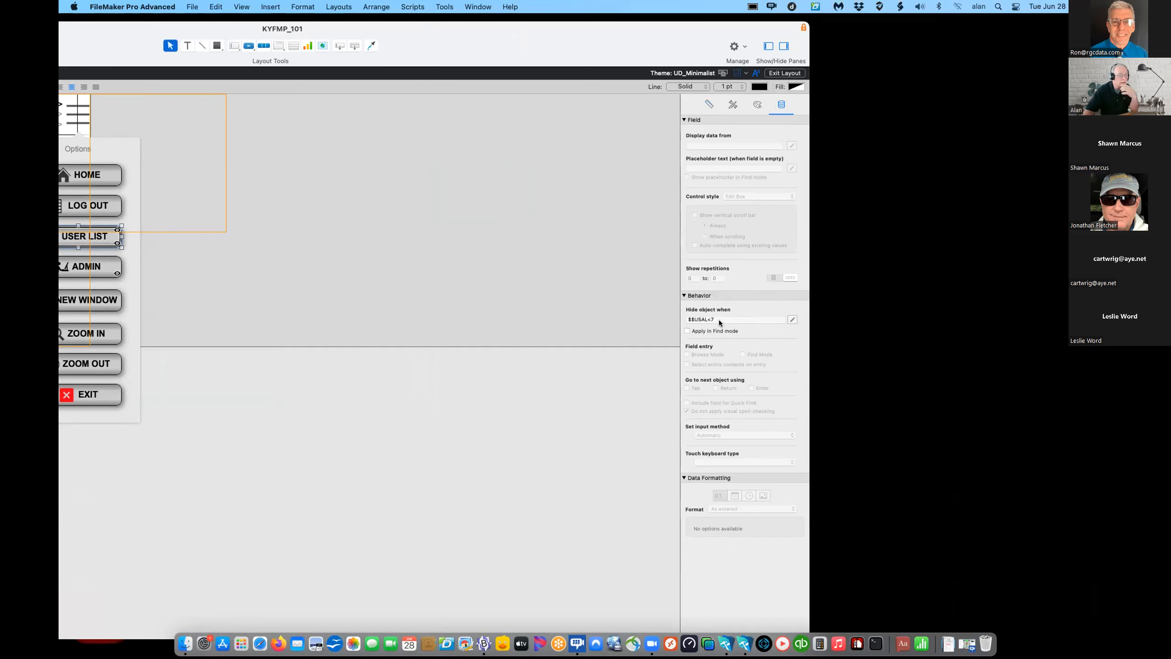
left_click(791, 319)
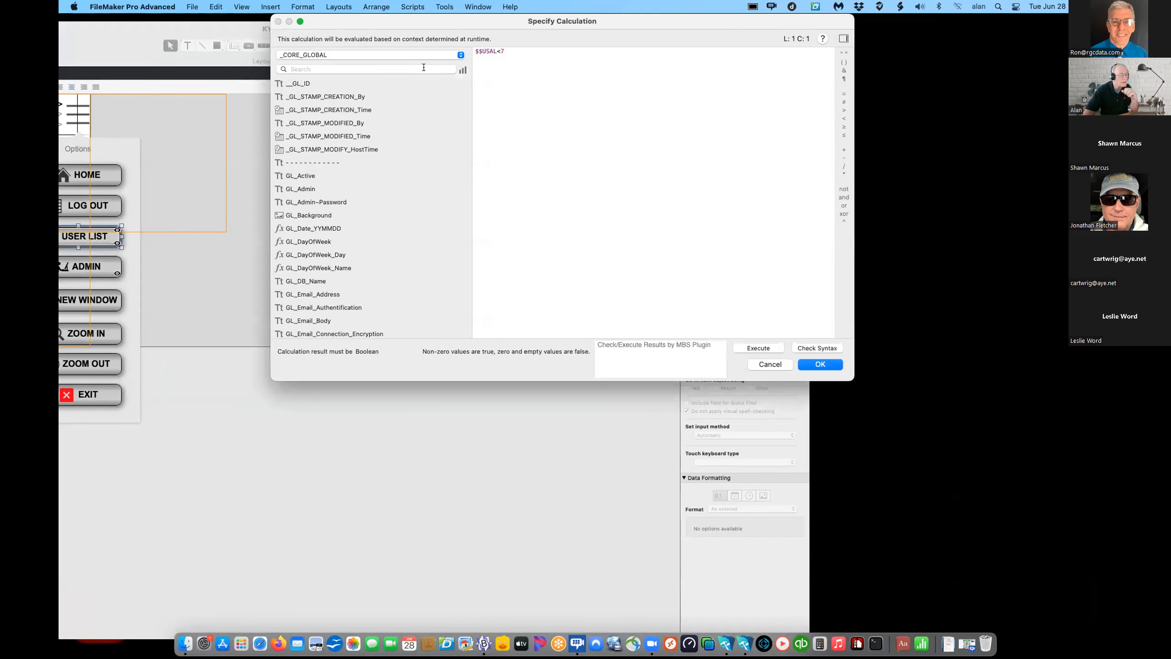
- Cancel the $$USAL<7 calculation unchanged and maximize the layout window
left_click_drag(351, 17, 324, 91)
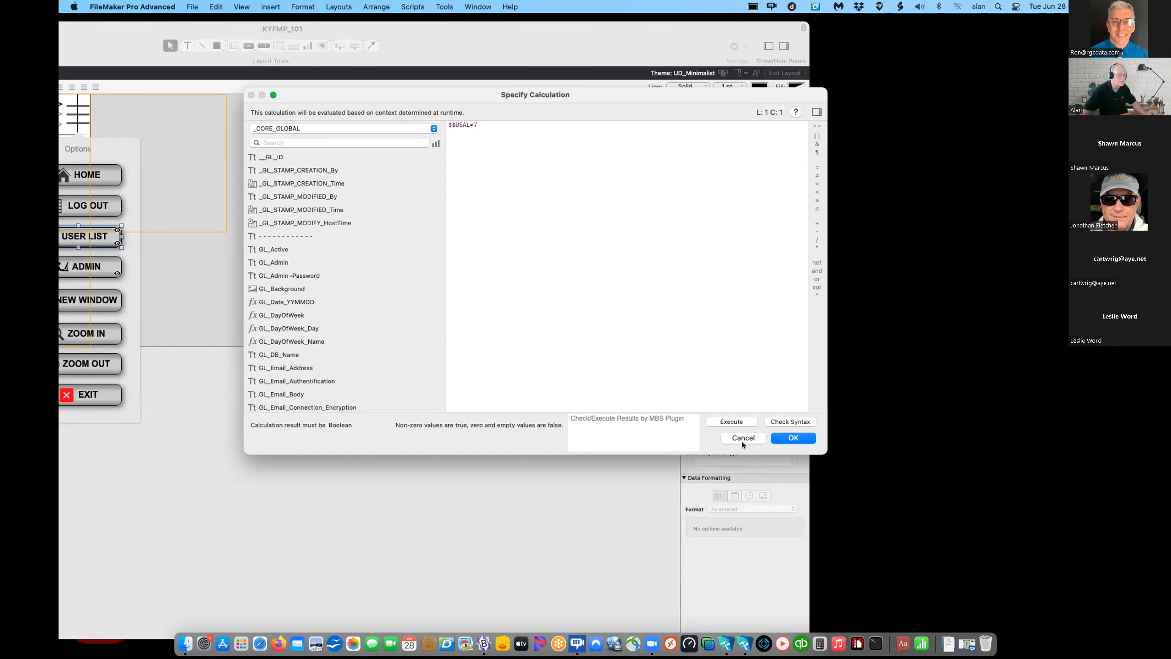
left_click(757, 438)
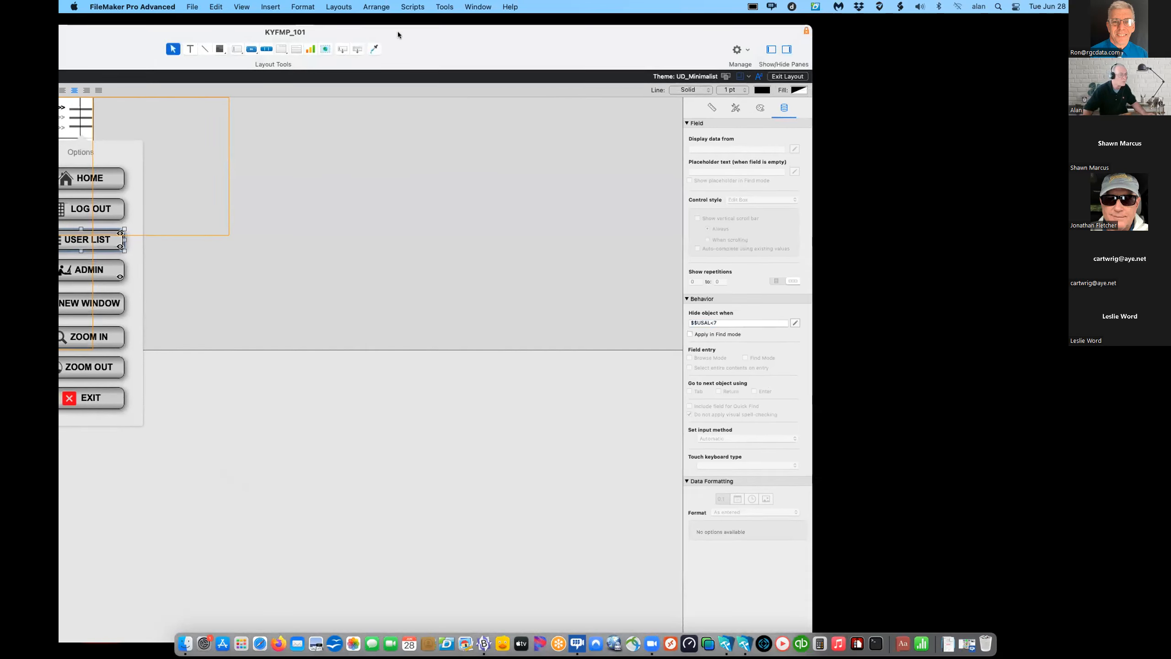
double_click(397, 31)
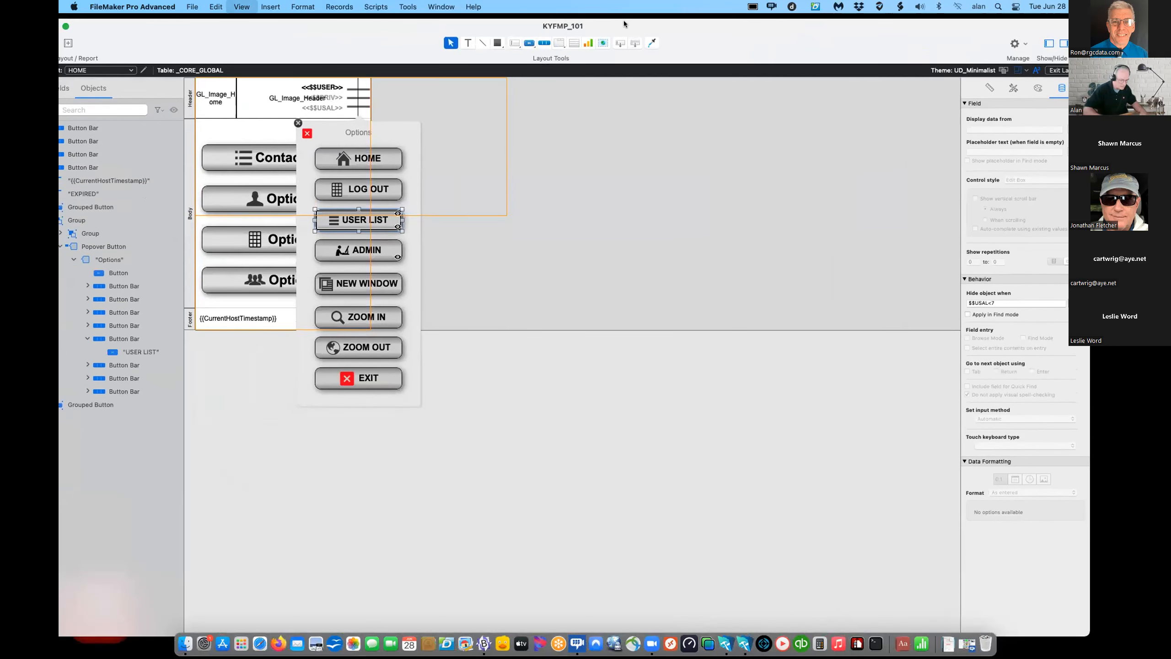
- Return HOME to Browse mode and confirm the Options popover lists USER LIST
key("super+b")
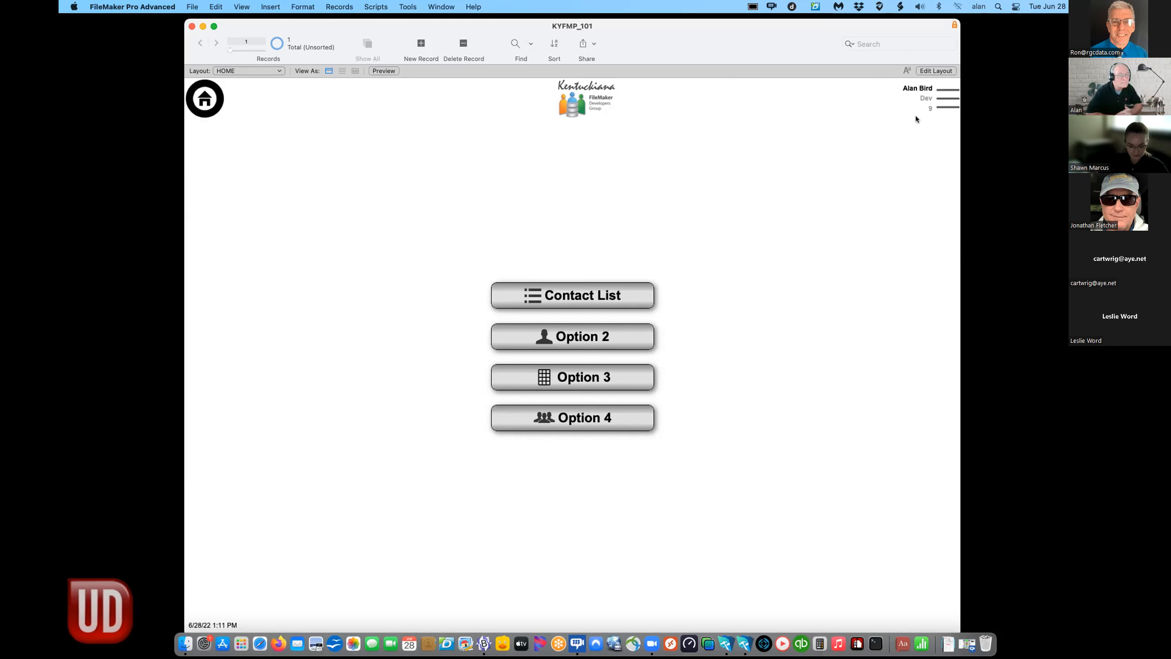
left_click(944, 99)
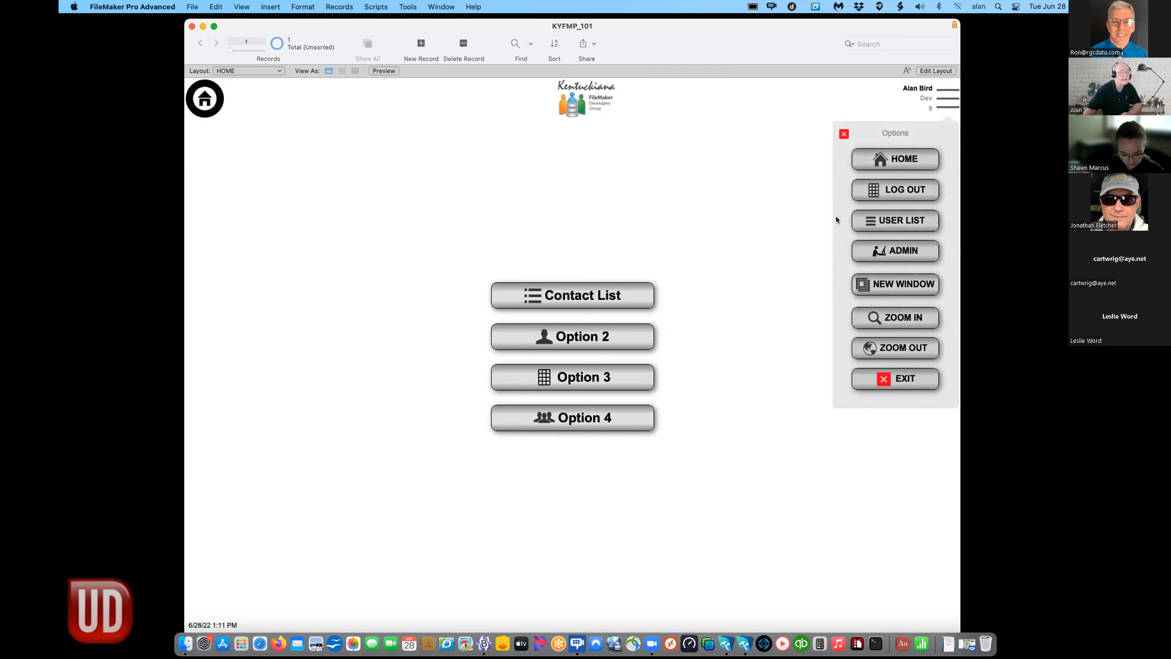
left_click(811, 203)
left_click_drag(830, 31, 836, 81)
- Open the Login_Start script from the LOGIN folder in an enlarged Script Workspace
left_click(373, 5)
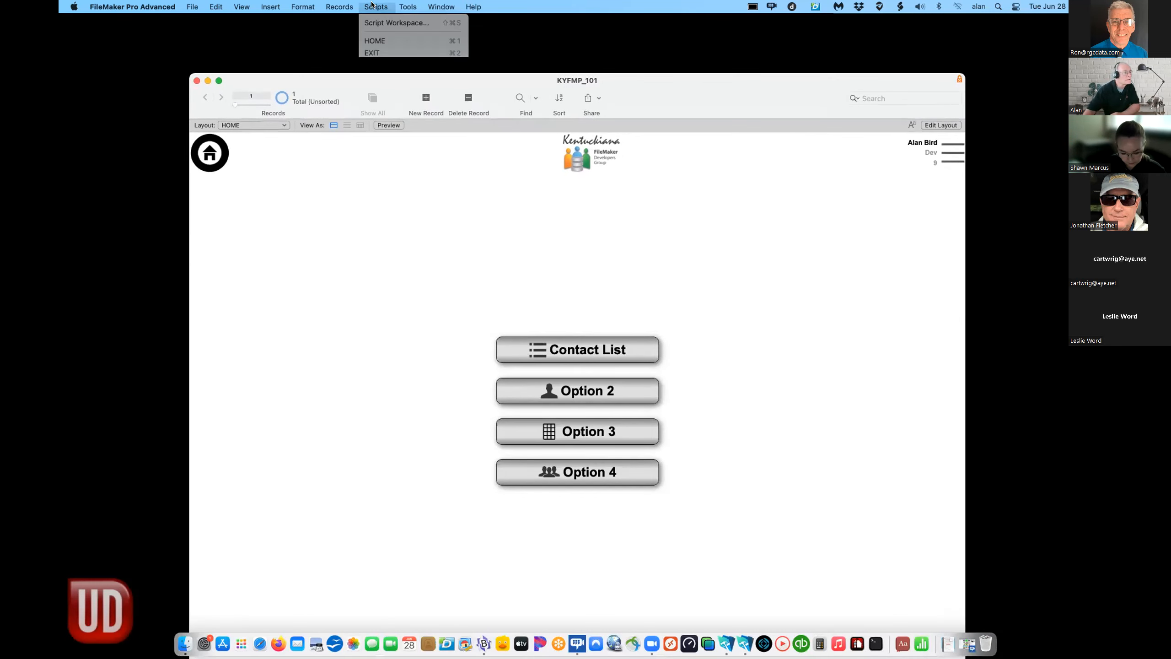
left_click(370, 23)
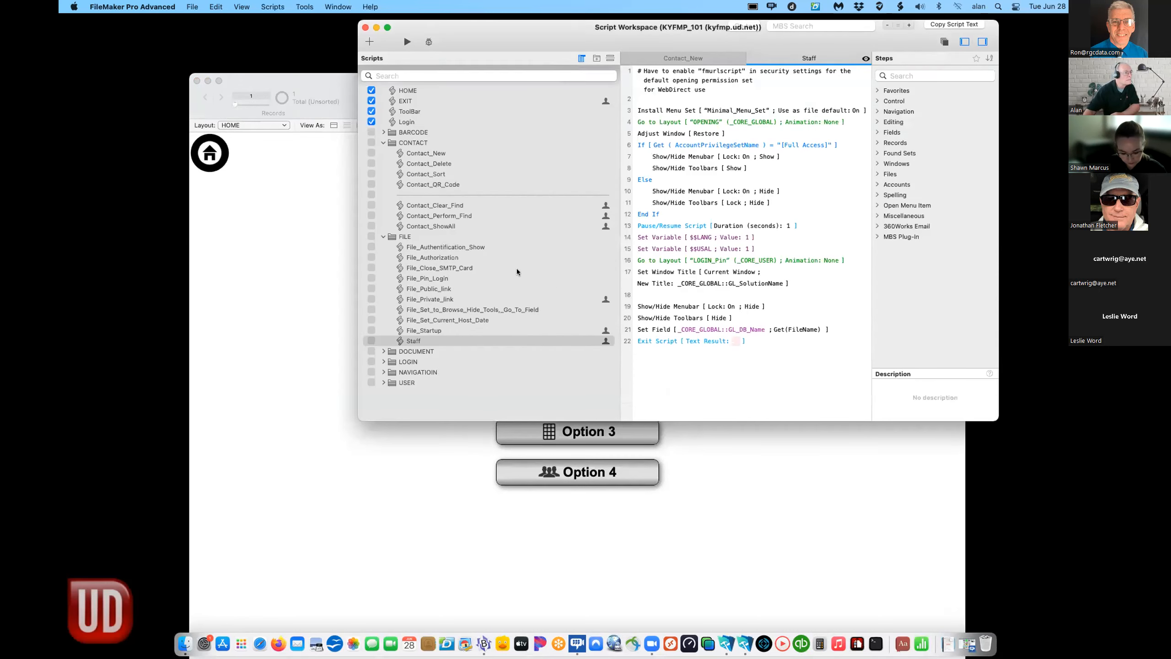
left_click(383, 144)
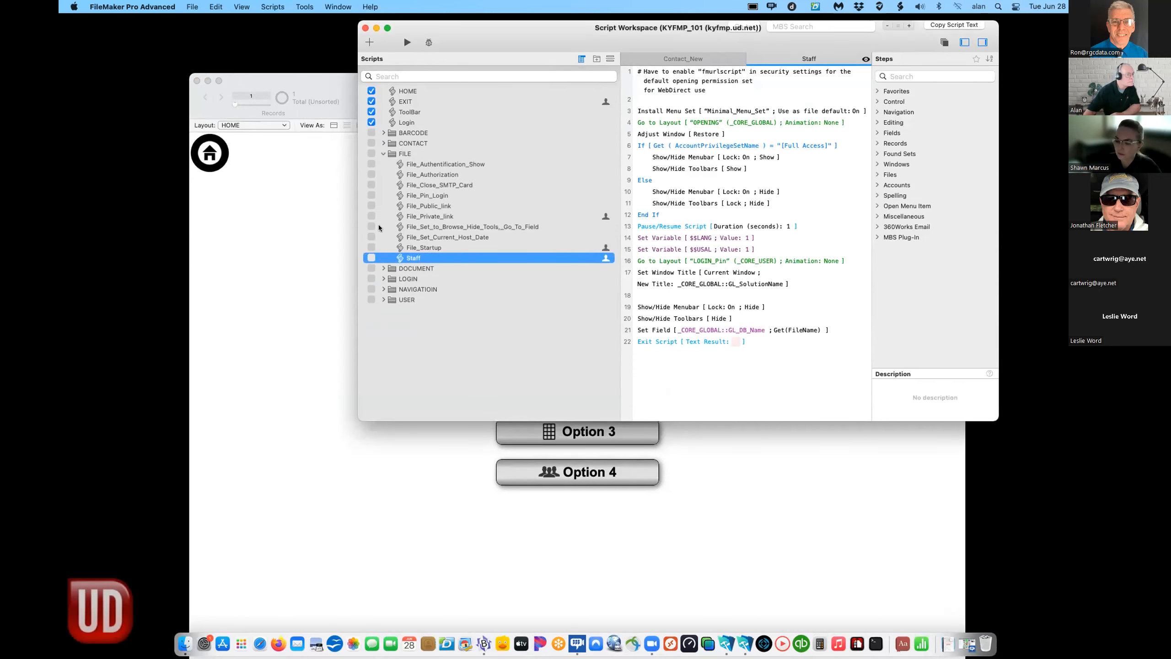
left_click(383, 279)
left_click(423, 342)
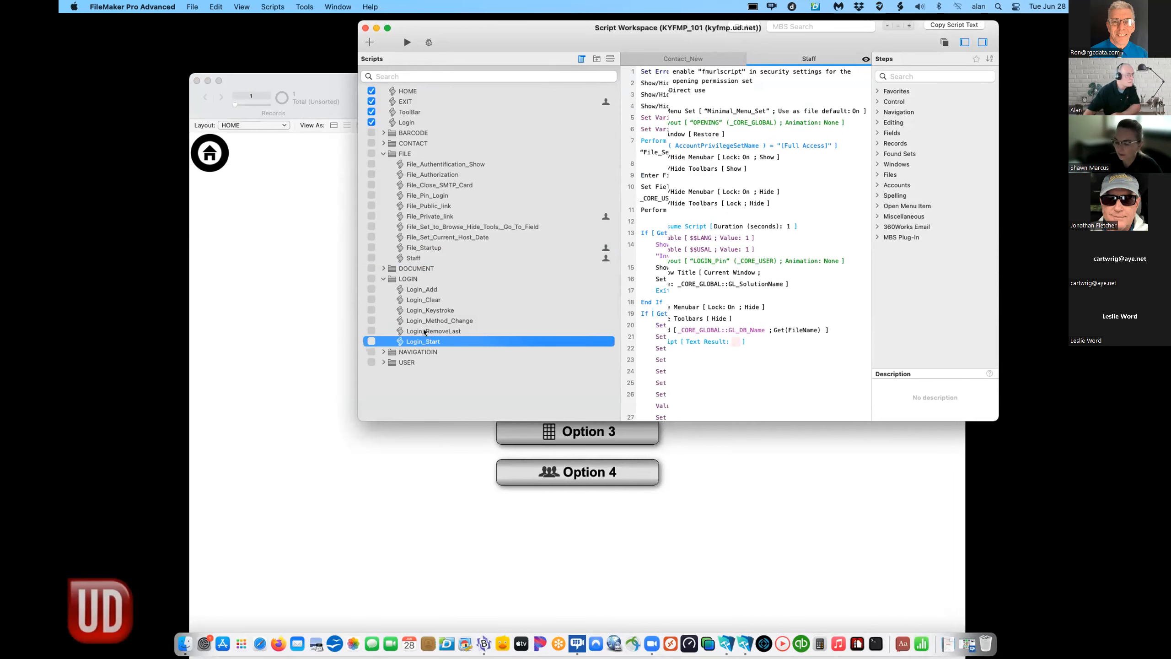
left_click_drag(416, 55, 245, 51)
left_click_drag(741, 416, 1074, 644)
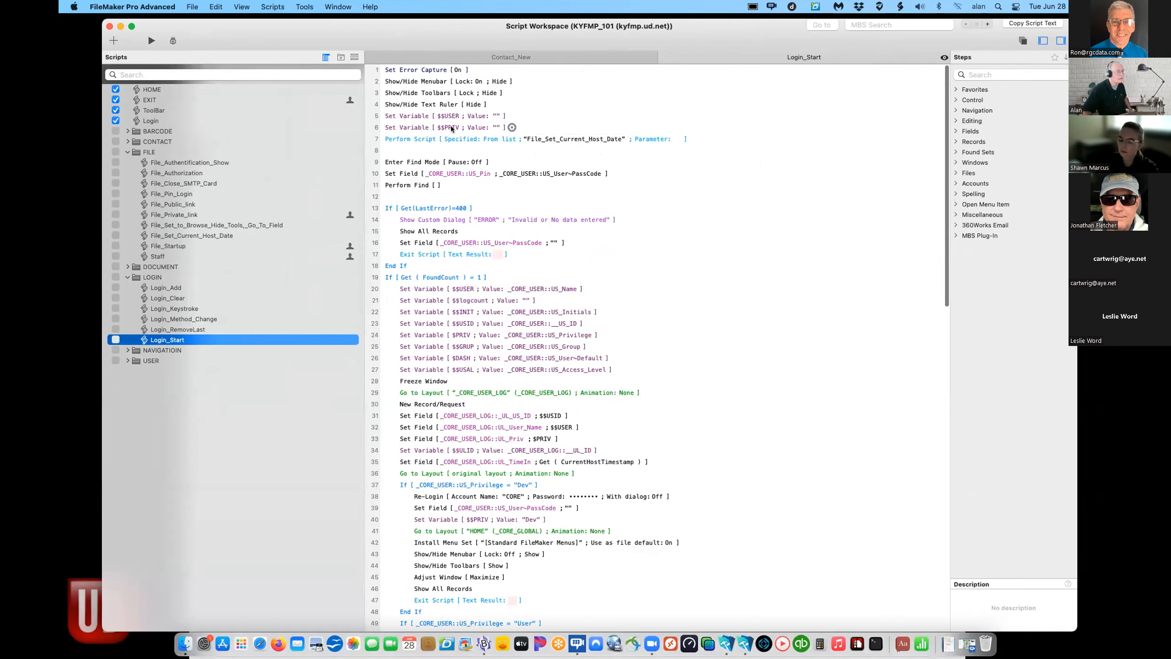
- Read through the Login_Start script steps, then close Script Workspace
scroll(459, 238, "down", 5)
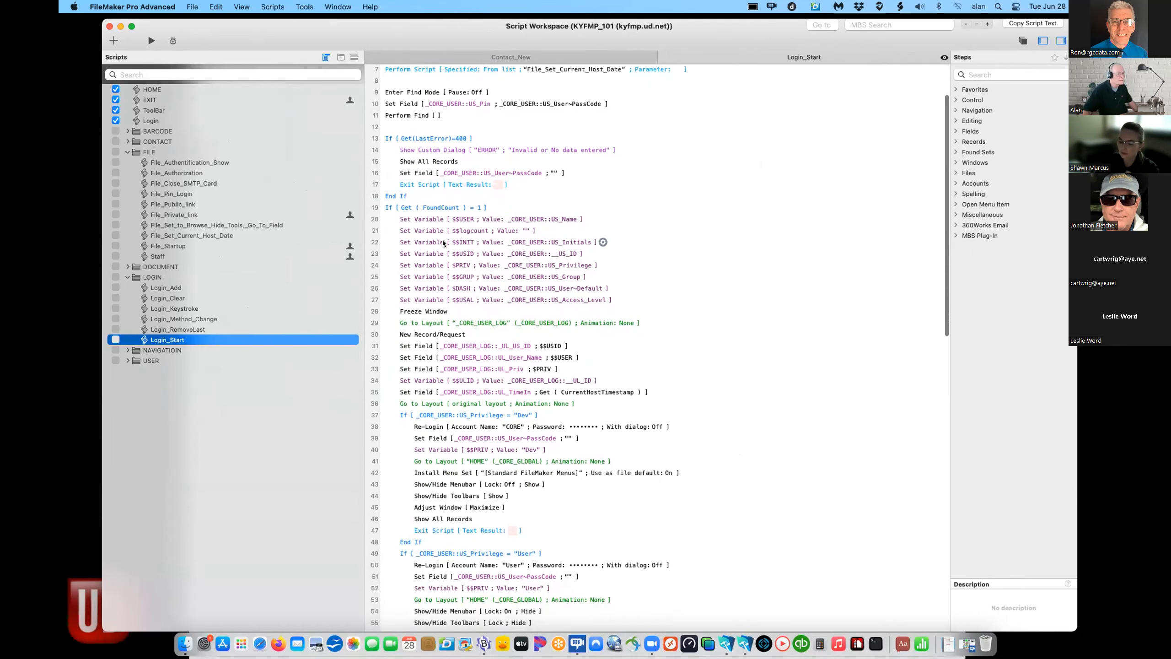
scroll(458, 245, "up", 3)
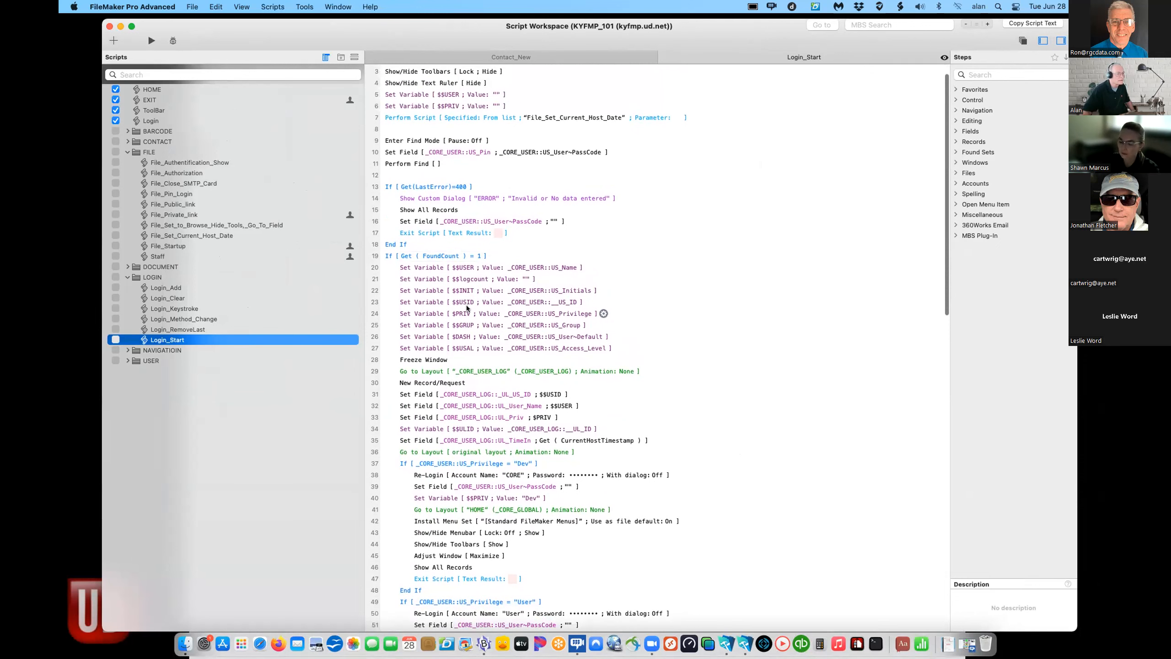
scroll(670, 282, "down", 6)
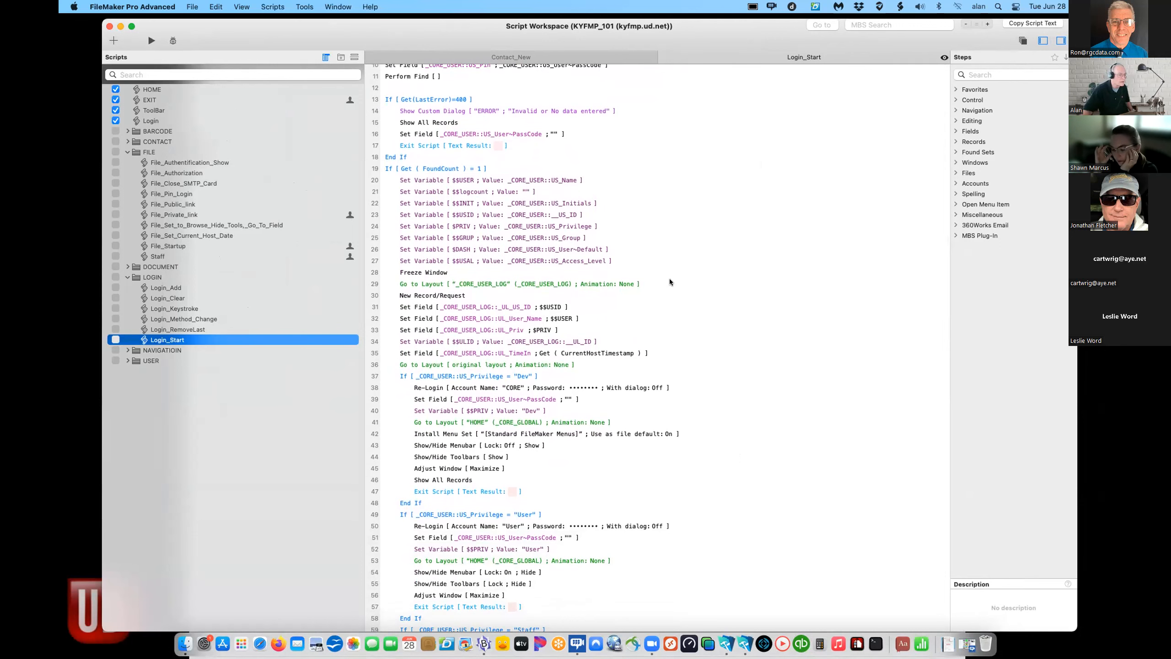
scroll(670, 281, "down", 5)
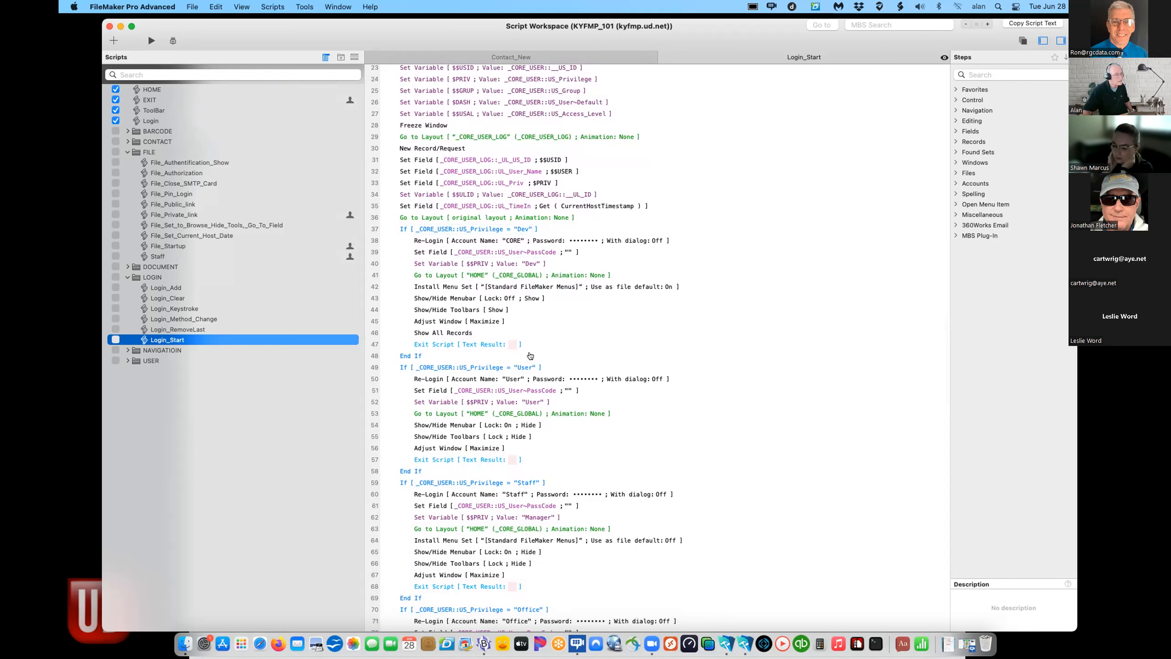
scroll(577, 495, "down", 8)
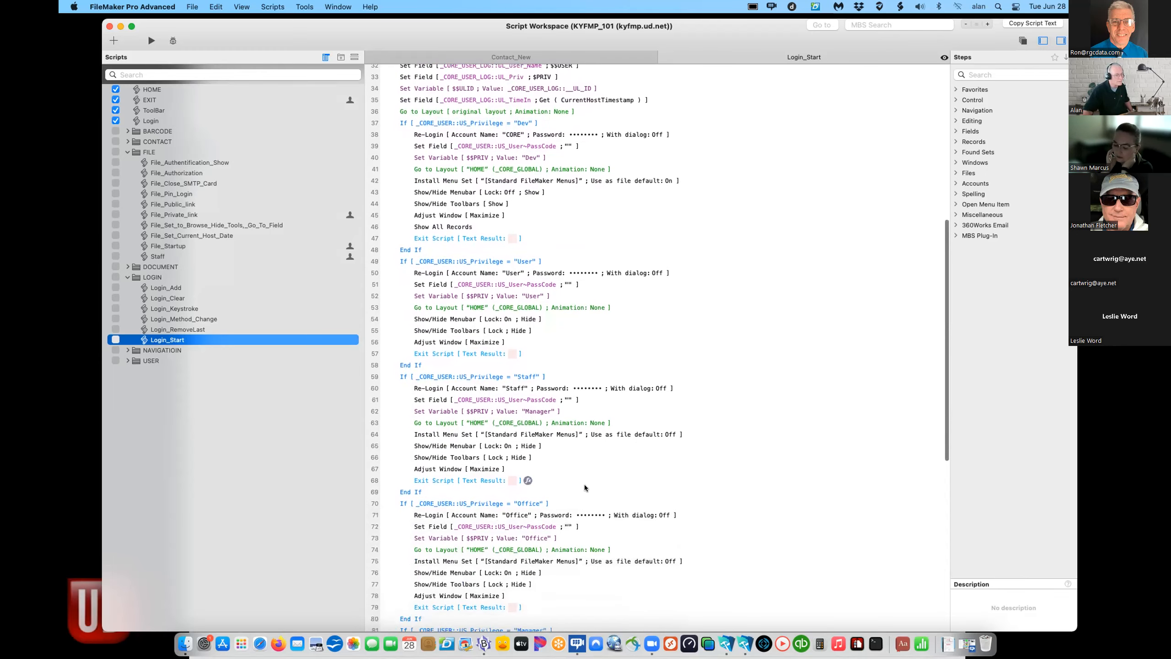
scroll(585, 488, "down", 3)
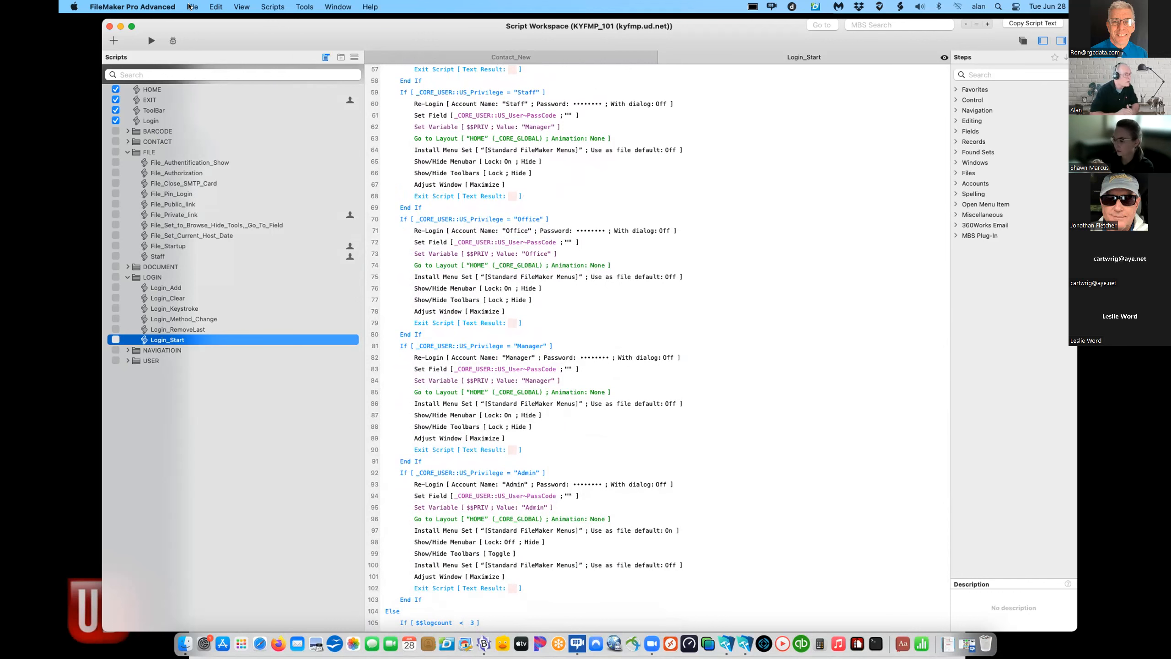
left_click(110, 26)
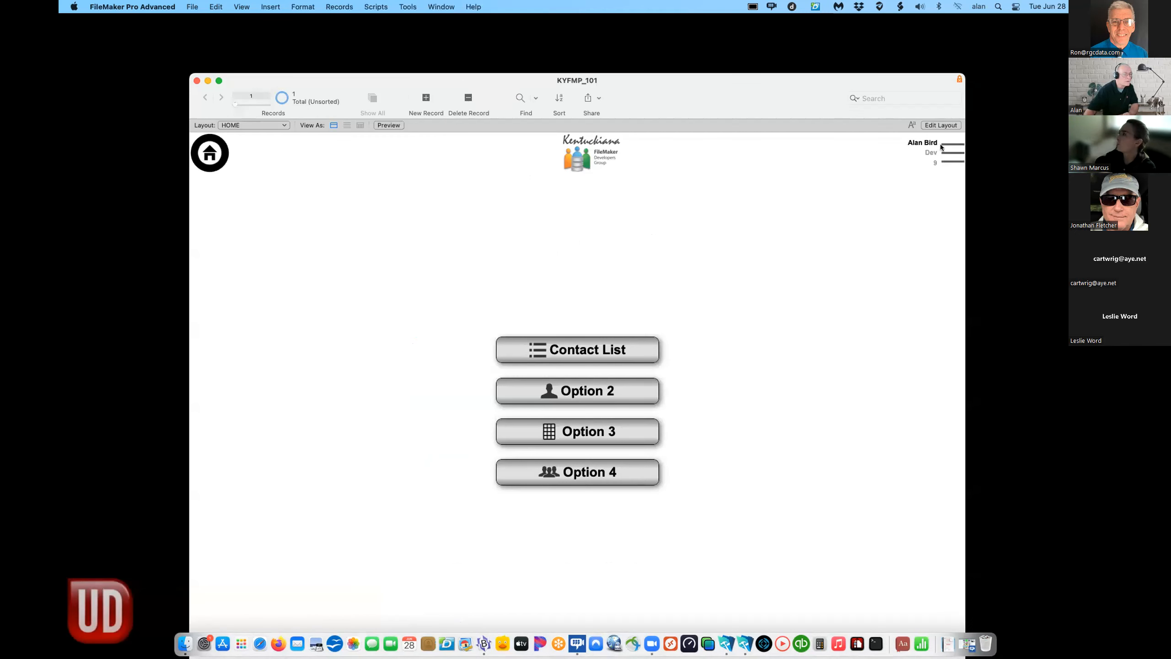
- Enter the ADMIN area from the Options popover using the admin access code
left_click(940, 162)
left_click(902, 307)
type("admin")
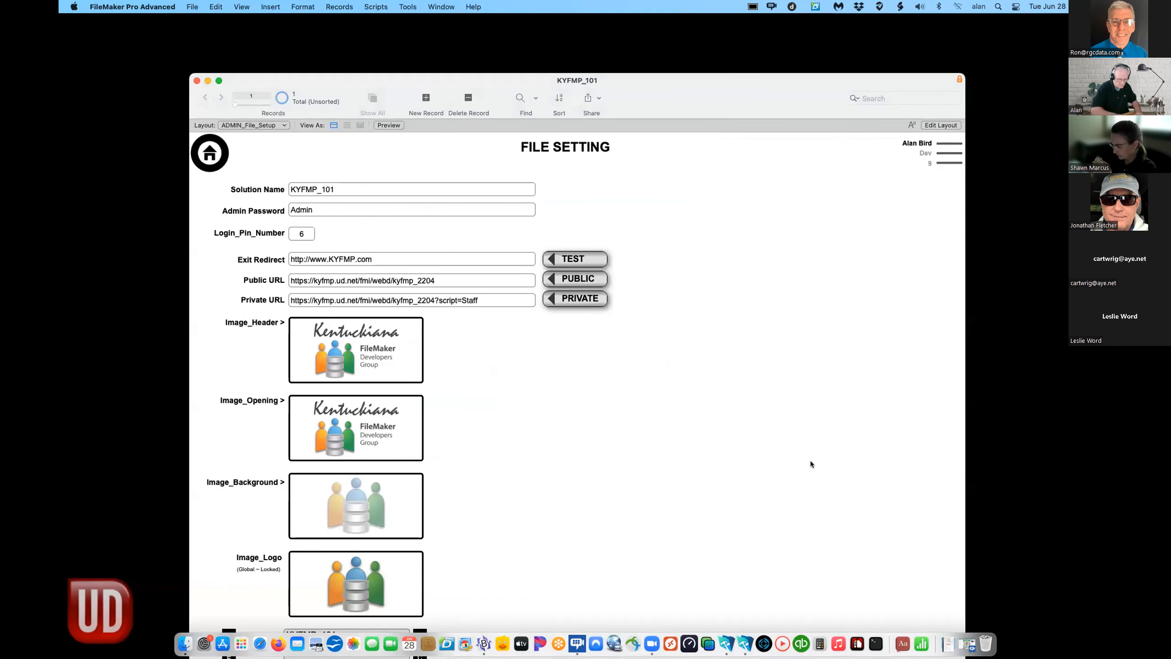
- Review File Setting: solution name KYFMP_101, URLs, header images and 12/31/2022 expiration
scroll(800, 446, "down", 3)
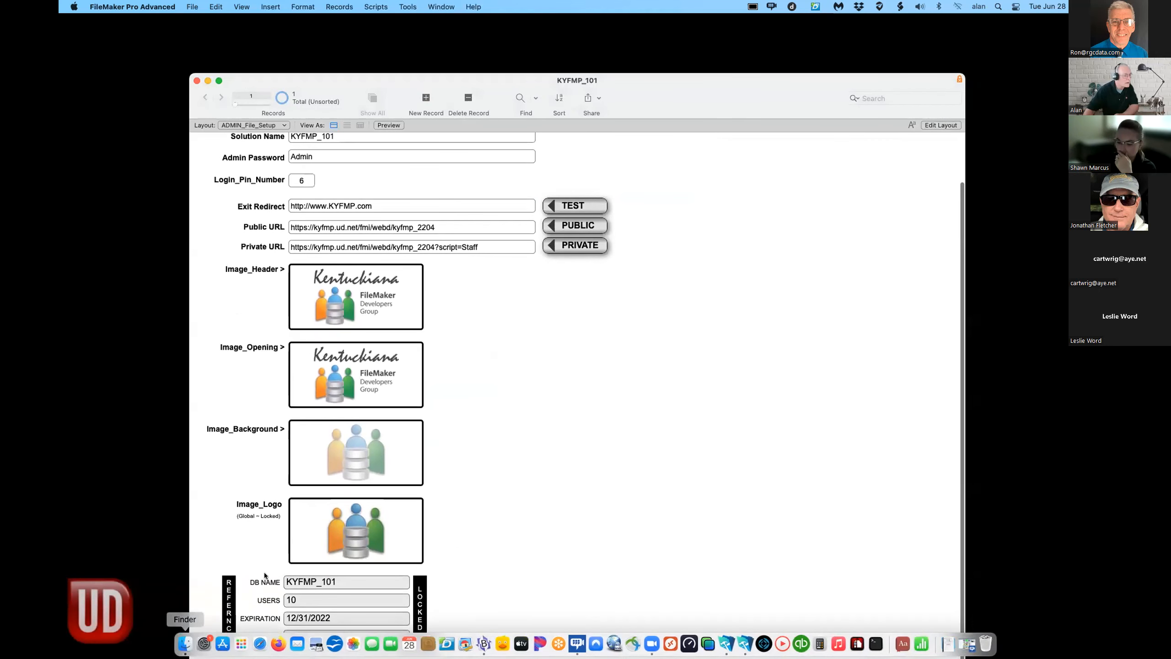
left_click_drag(479, 80, 467, 6)
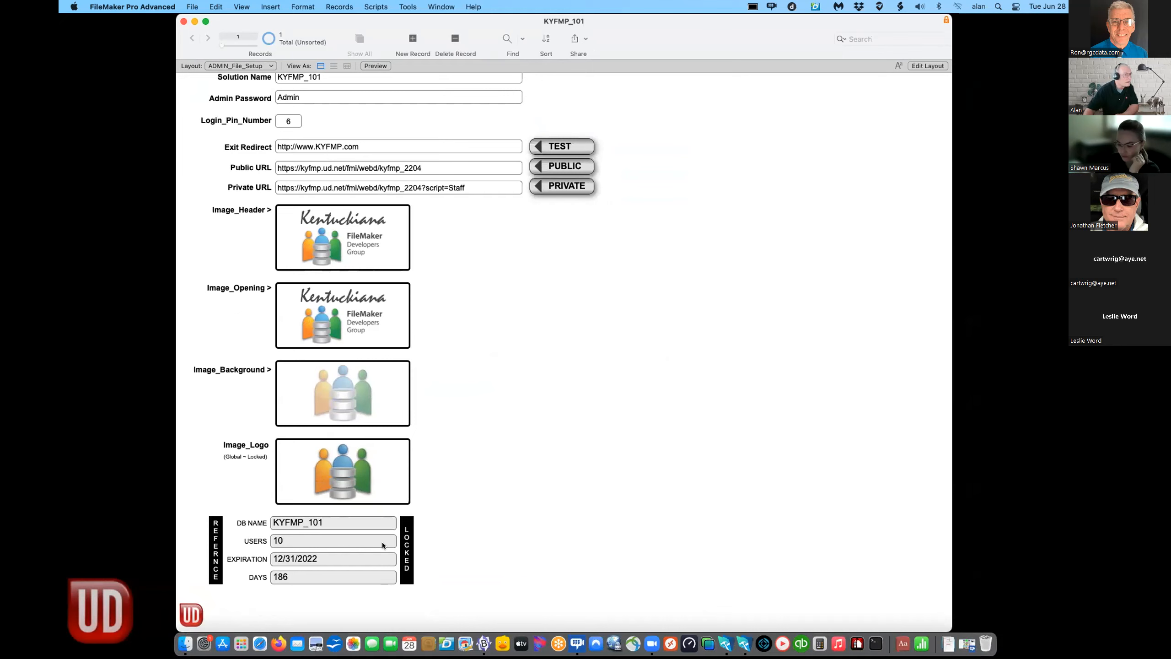
scroll(492, 562, "up", 1)
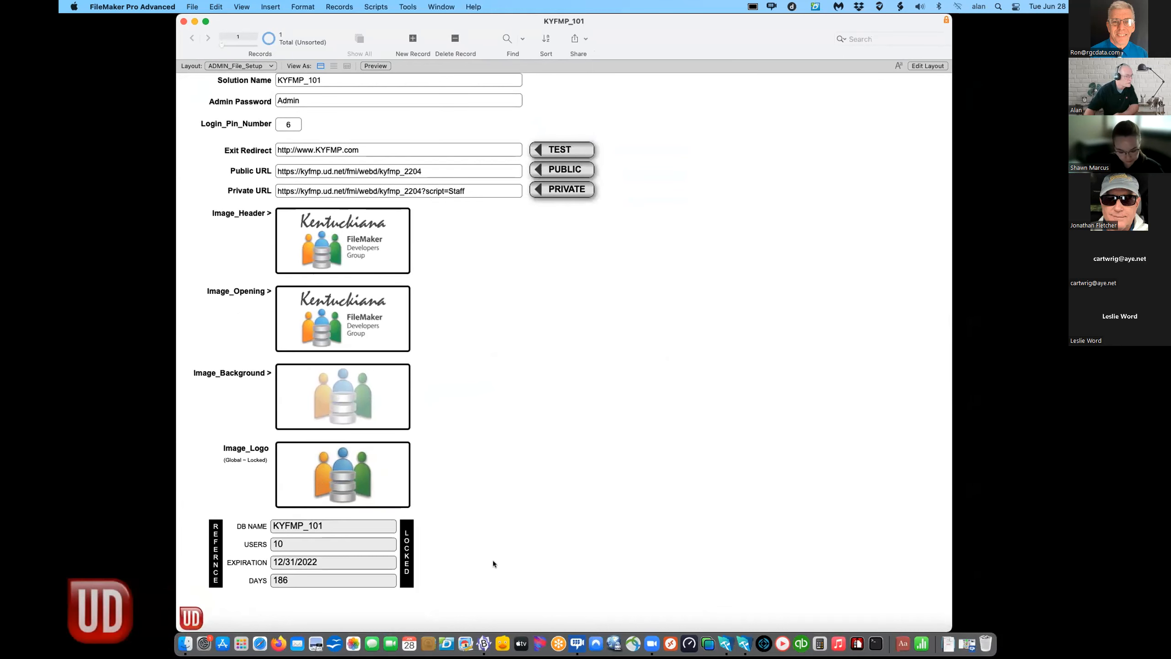
scroll(493, 562, "up", 3)
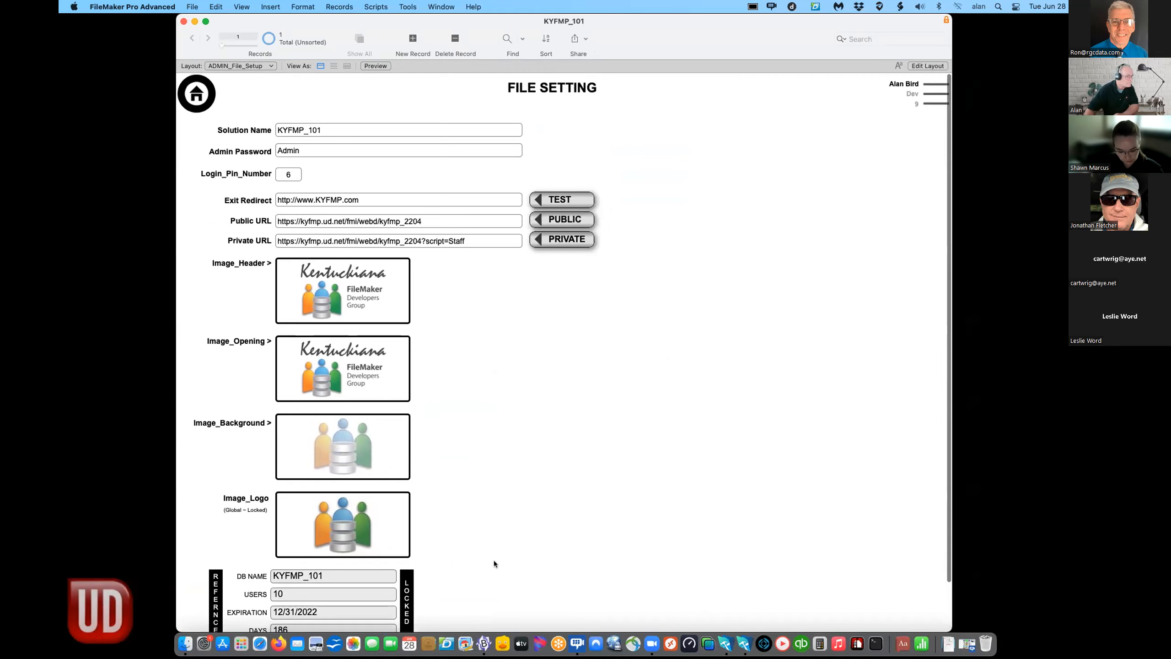
scroll(494, 559, "down", 2)
scroll(494, 560, "up", 2)
scroll(498, 548, "down", 2)
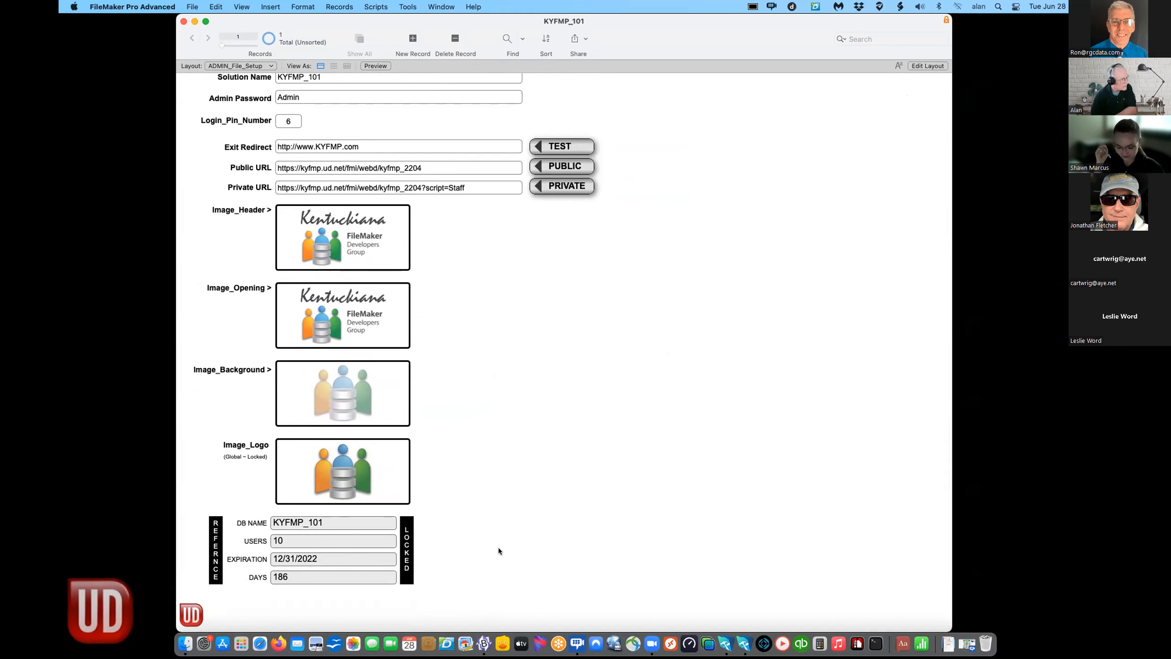
scroll(886, 299, "up", 3)
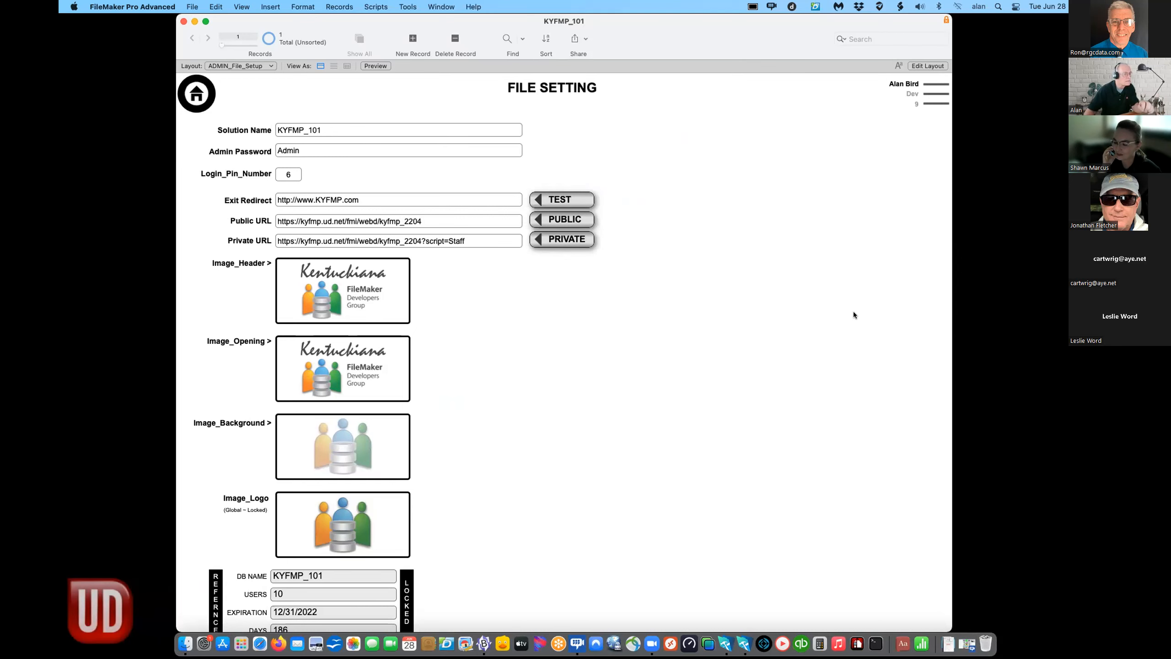
scroll(833, 309, "down", 2)
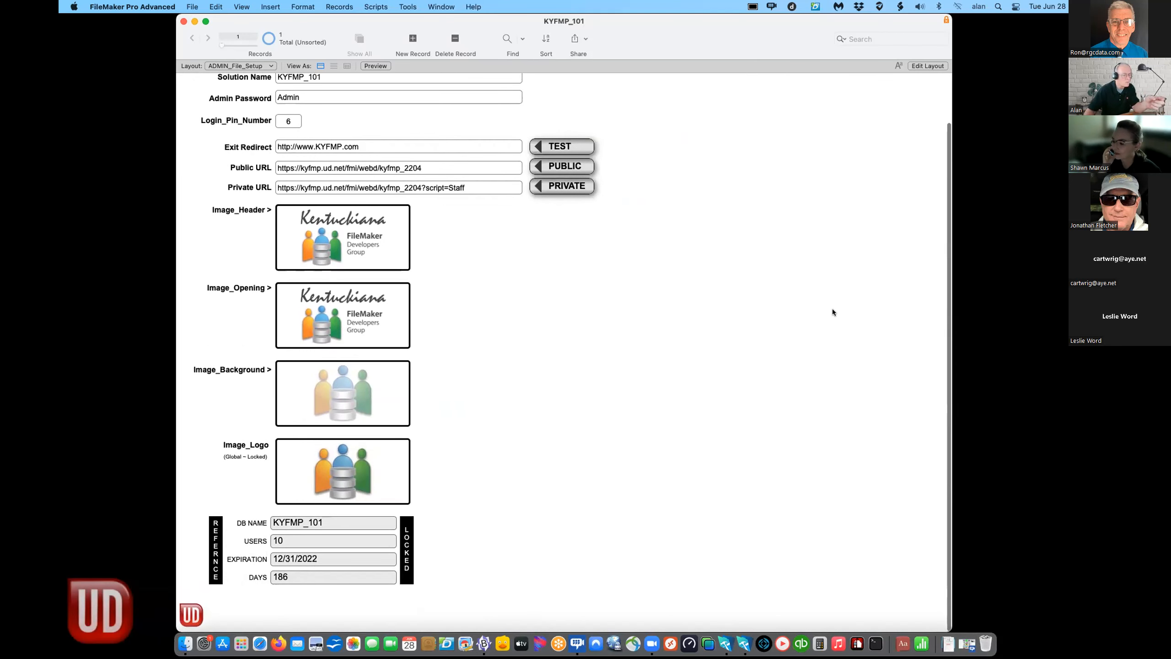
scroll(833, 309, "up", 2)
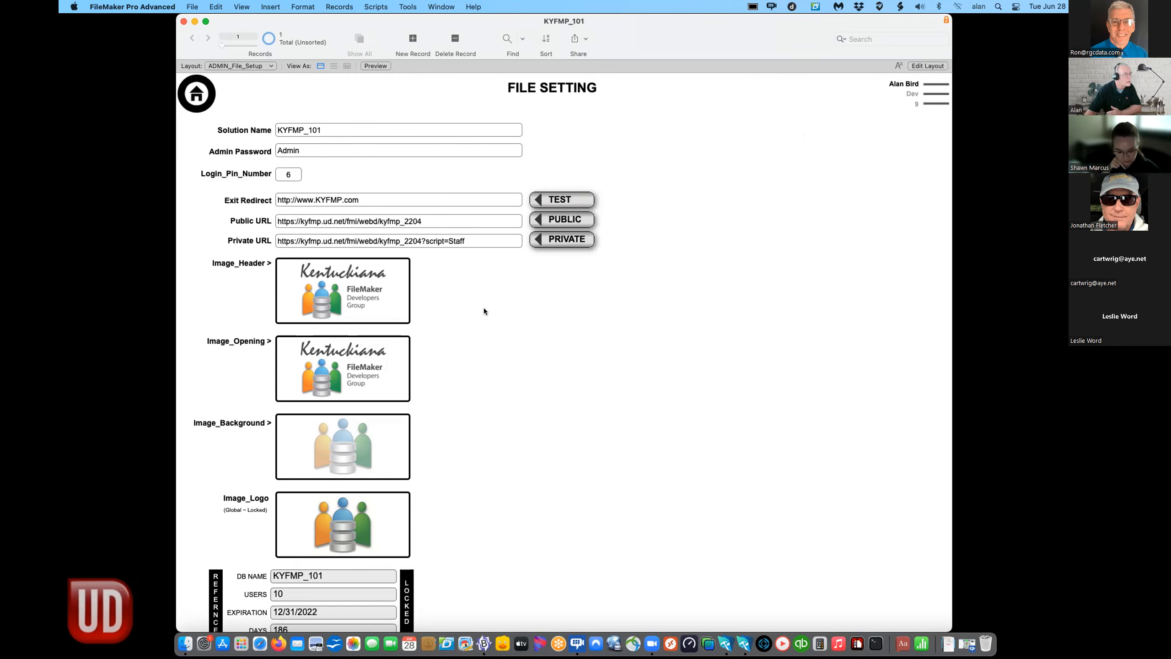
scroll(485, 307, "down", 2)
scroll(485, 307, "up", 2)
scroll(485, 306, "down", 2)
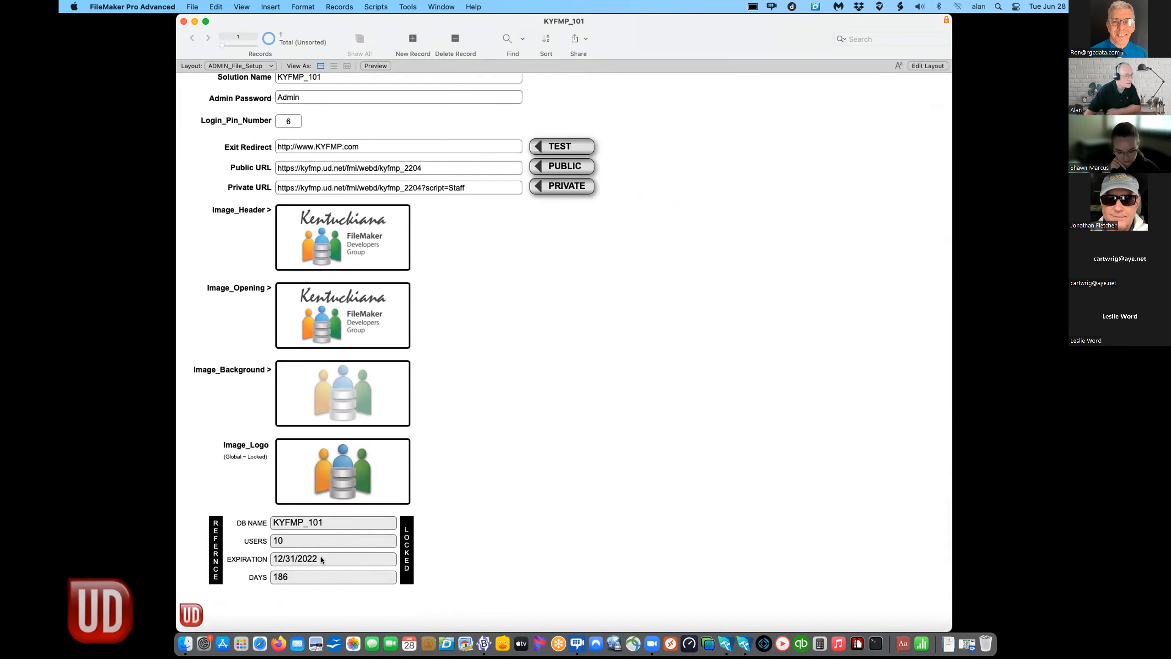
scroll(547, 514, "up", 2)
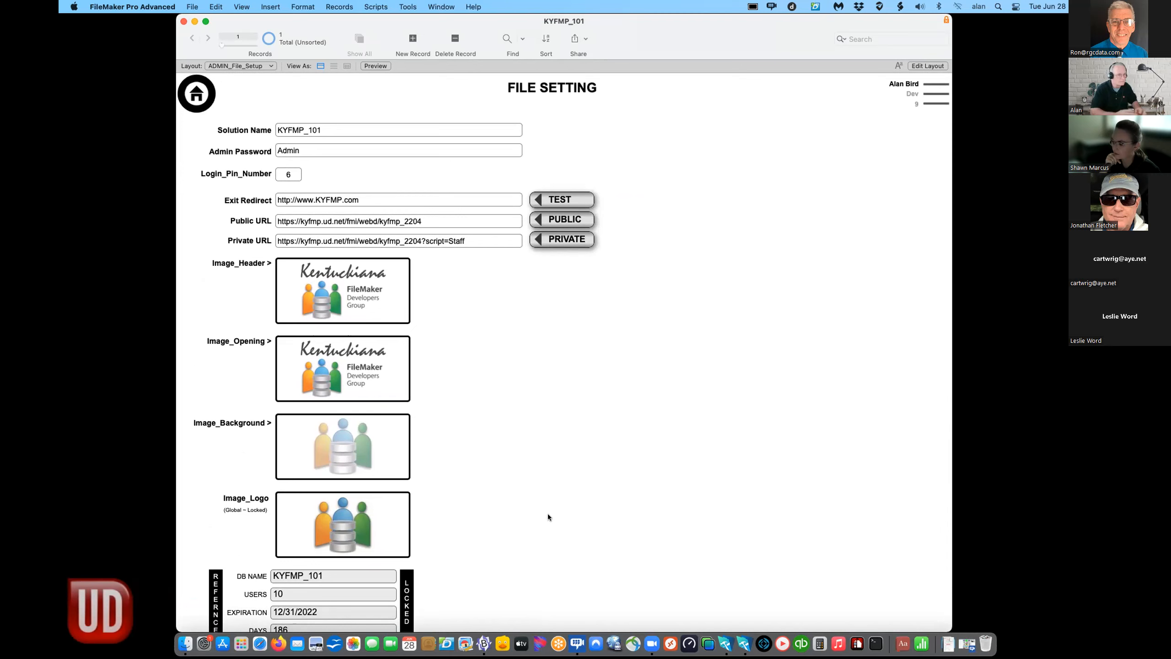
key("super+l")
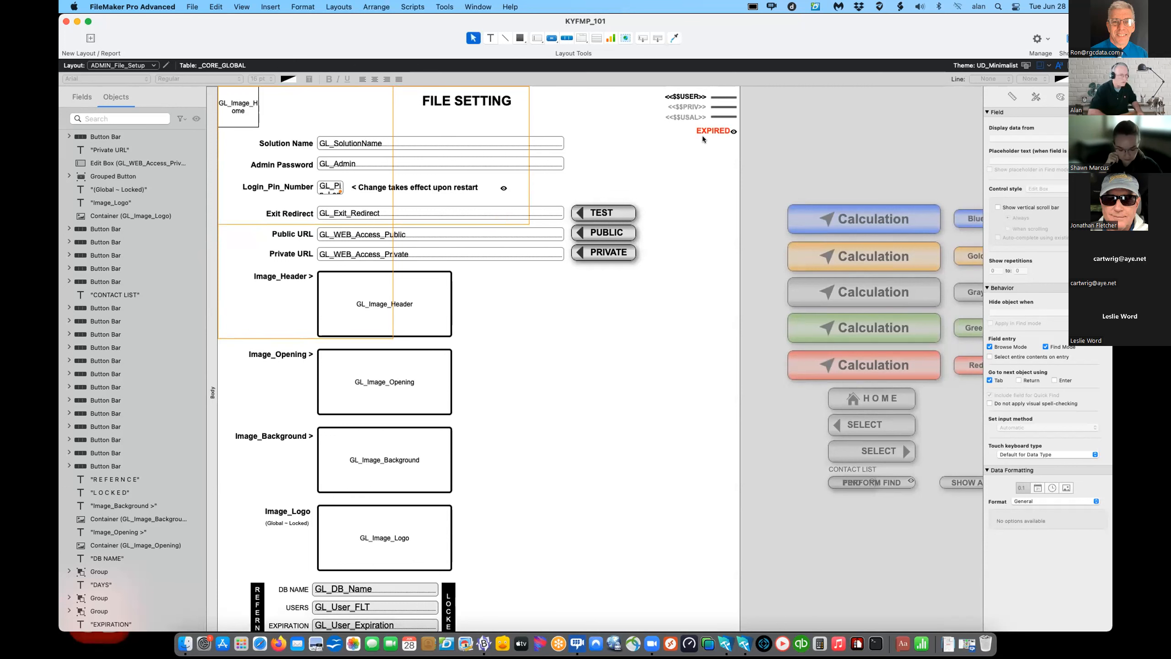
key("super+b")
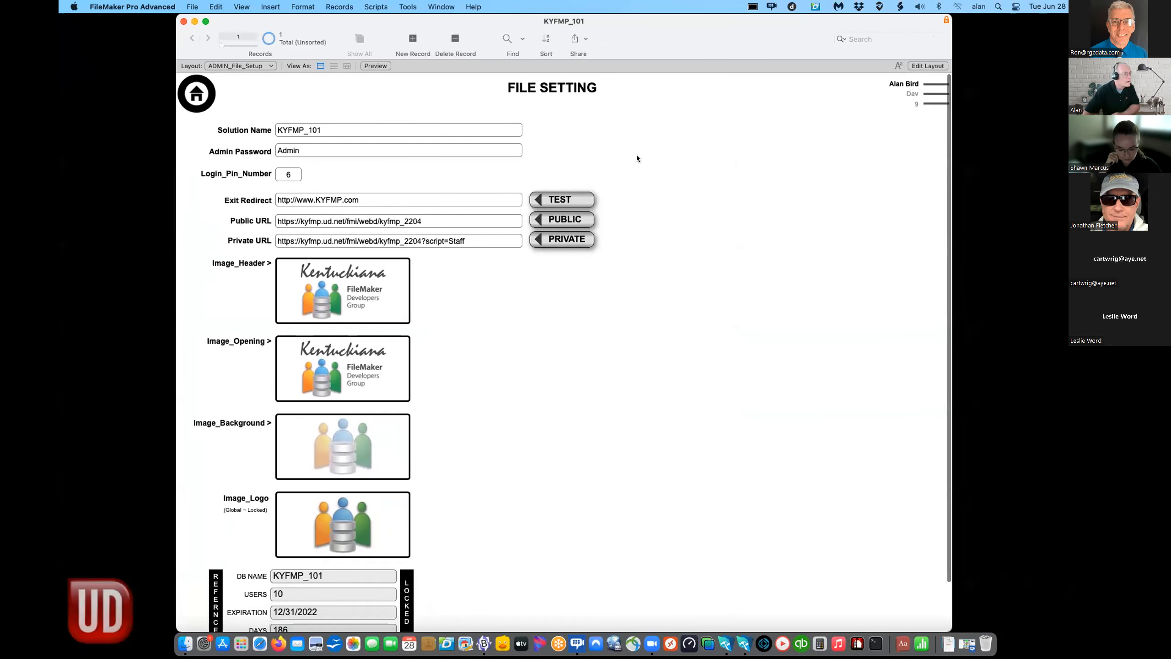
- Open Contact Detail through Contact List, then return to the HOME screen
left_click(209, 103)
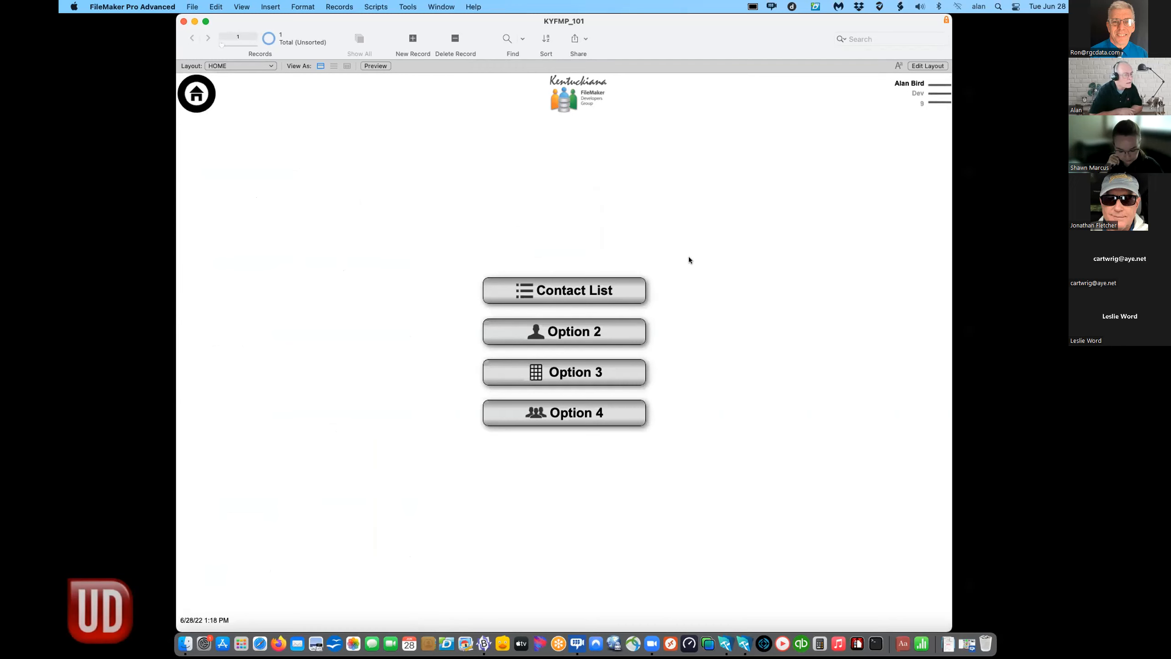
left_click(595, 292)
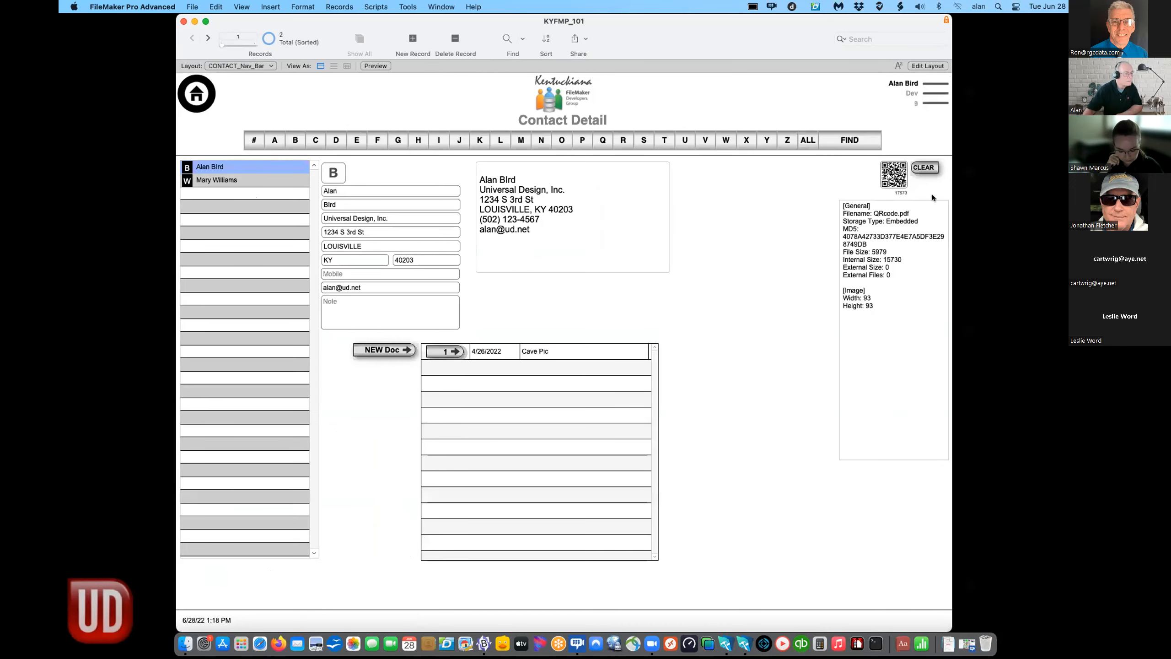
left_click_drag(863, 19, 693, 45)
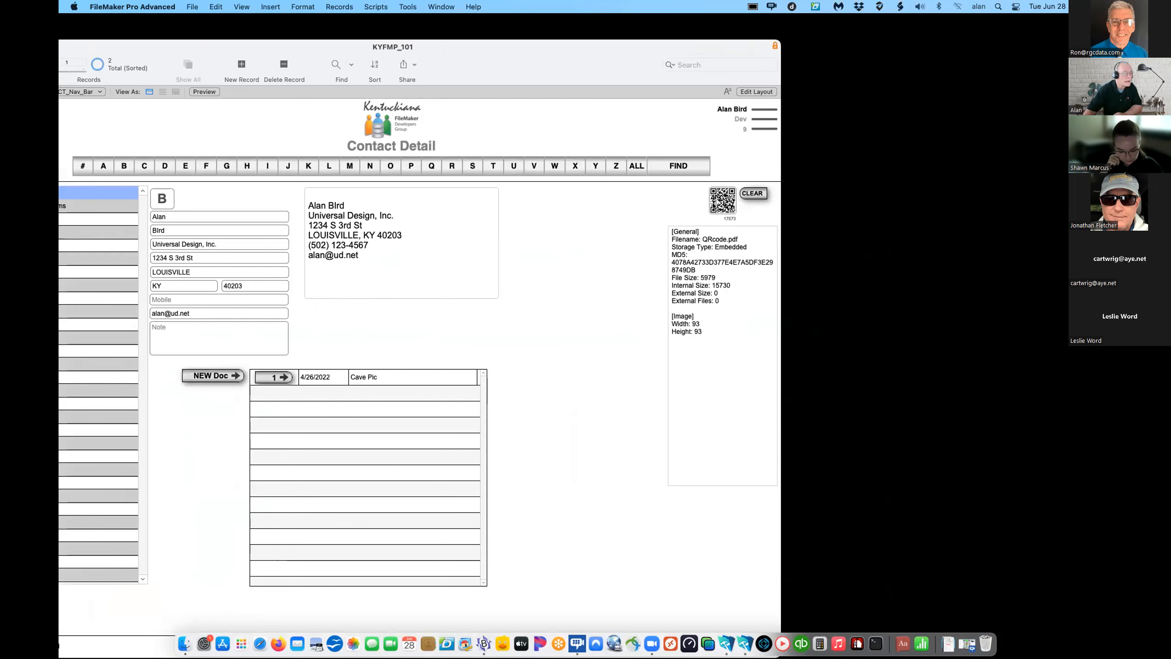
left_click_drag(476, 56, 640, 45)
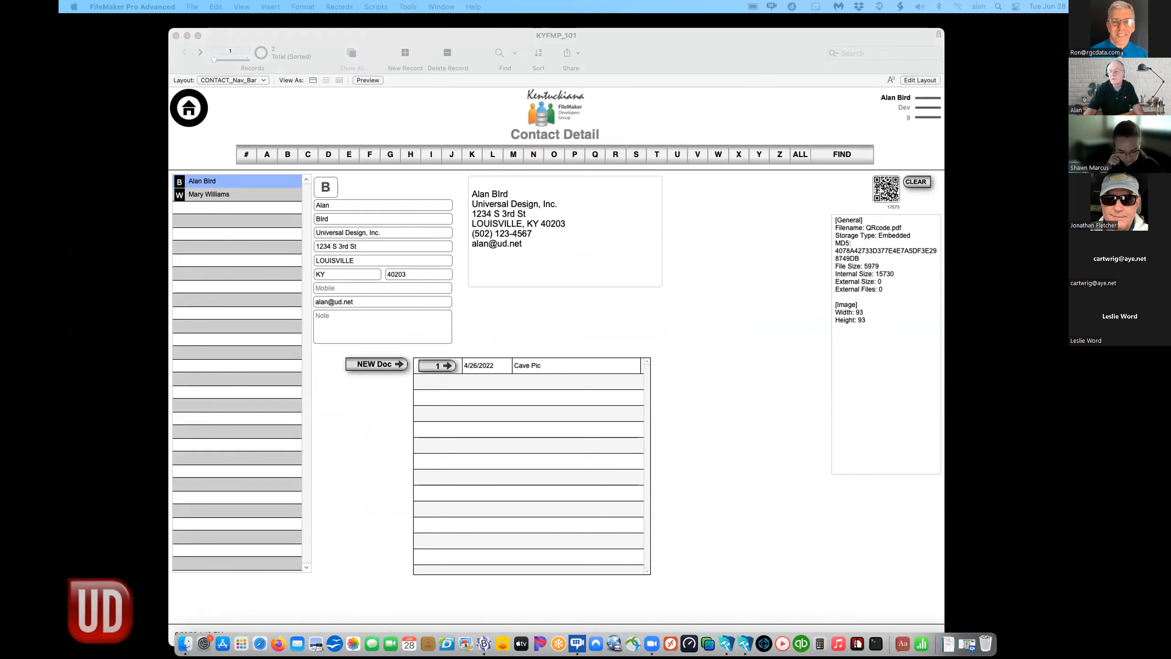
left_click(570, 313)
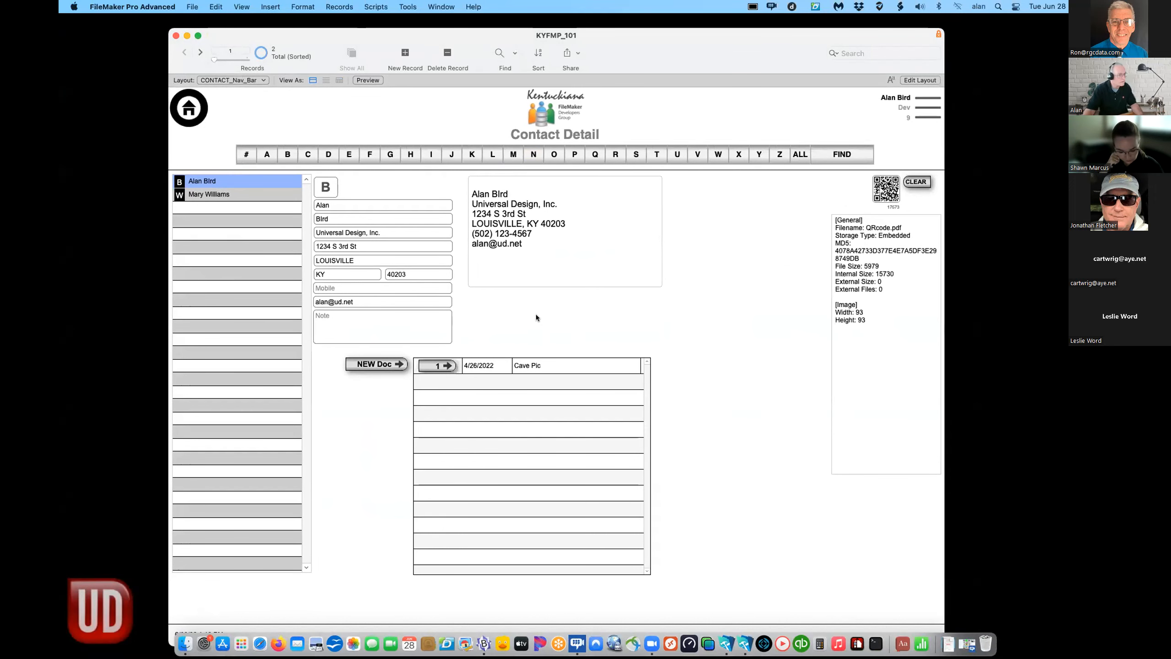
left_click(186, 107)
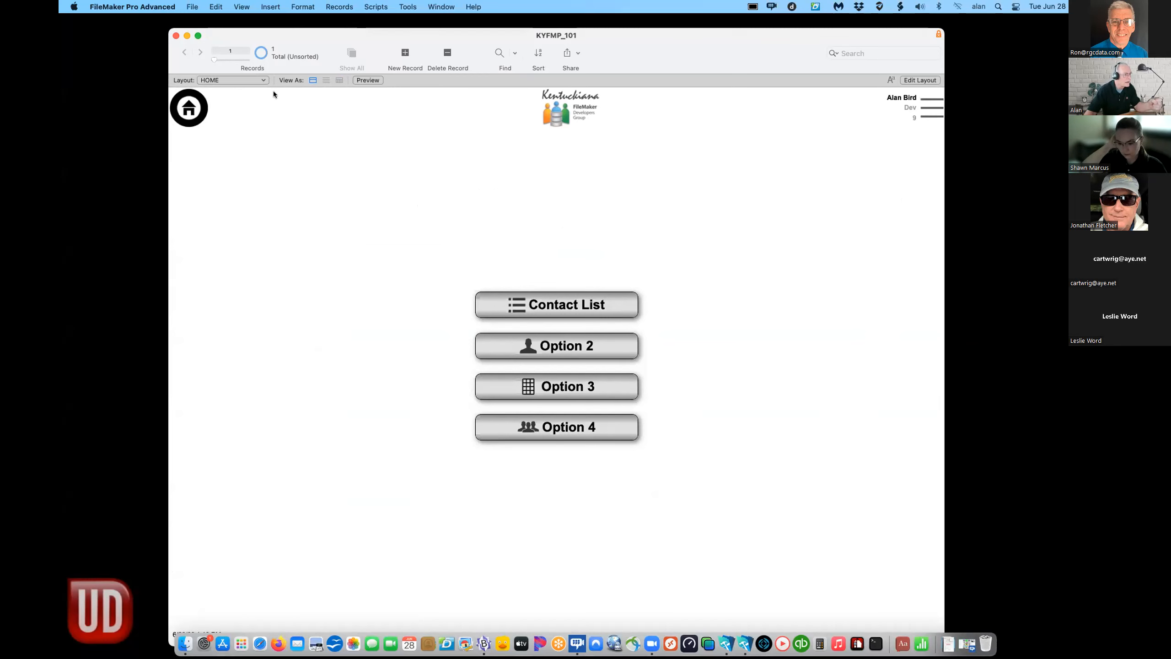
- Put the HOME layout into Layout mode via Edit Layout
left_click(244, 78)
left_click(291, 121)
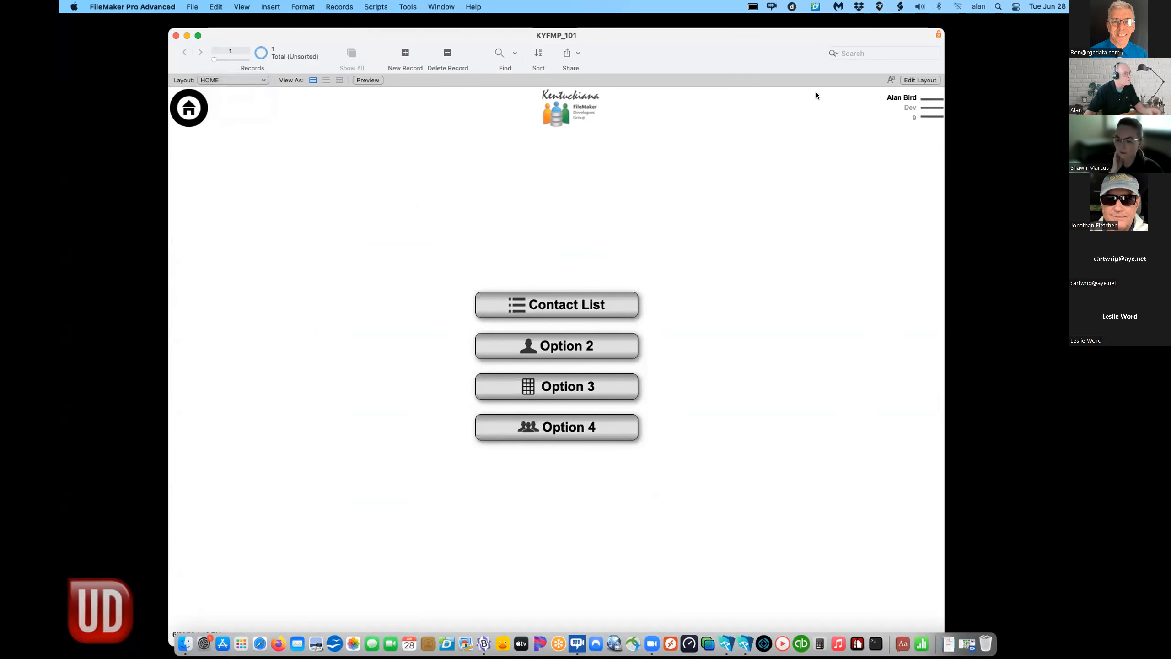
left_click(912, 79)
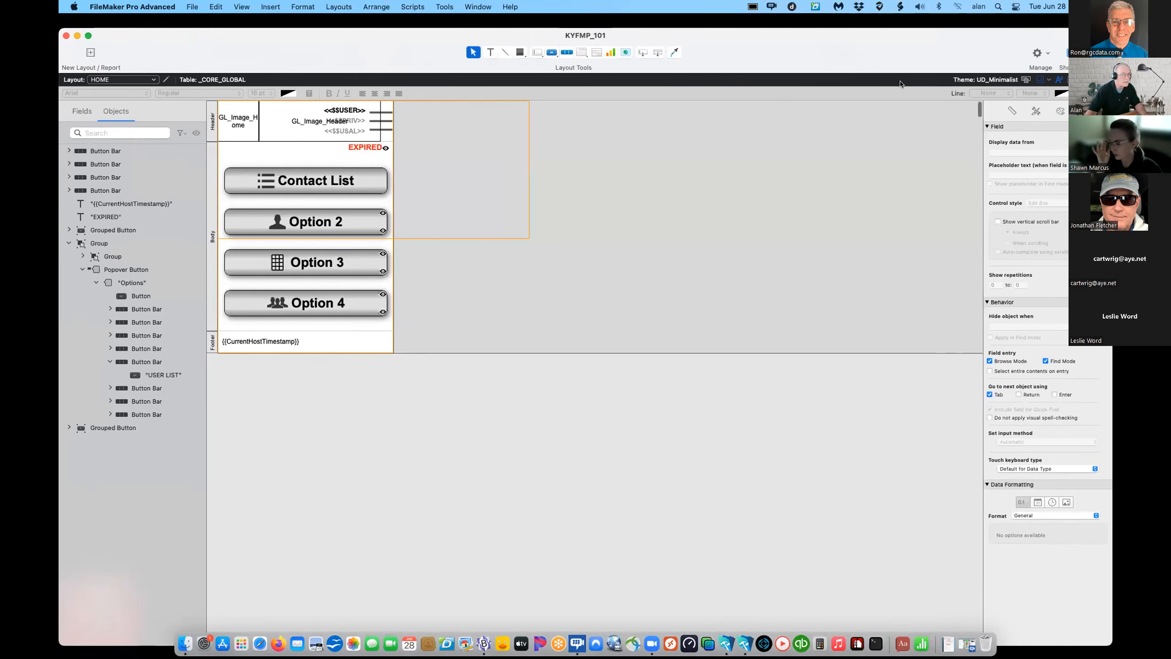
- Browse the Layout pop-up's CORE submenu without switching, then go to File > Manage
left_click(145, 81)
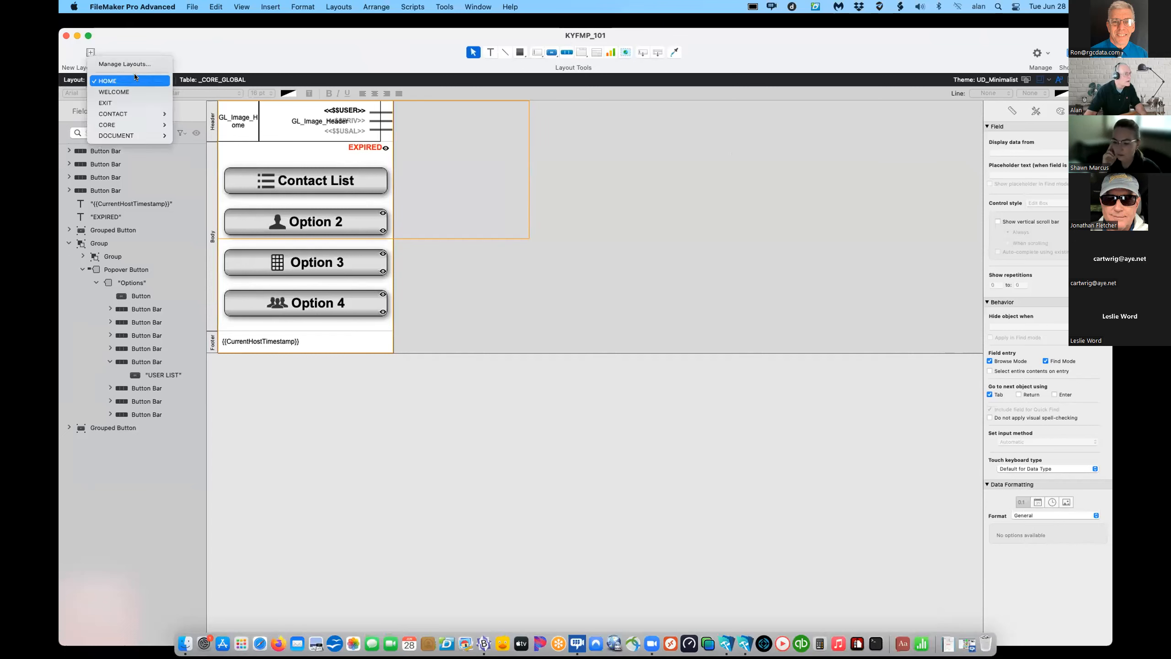
mouse_move(129, 121)
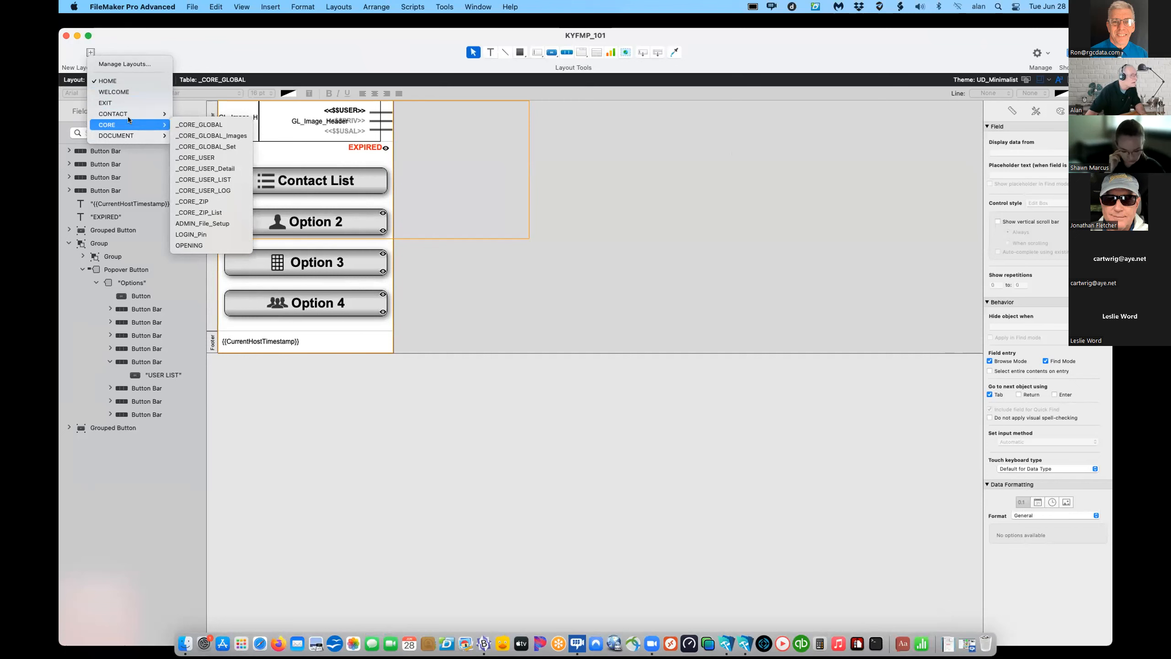
left_click(608, 183)
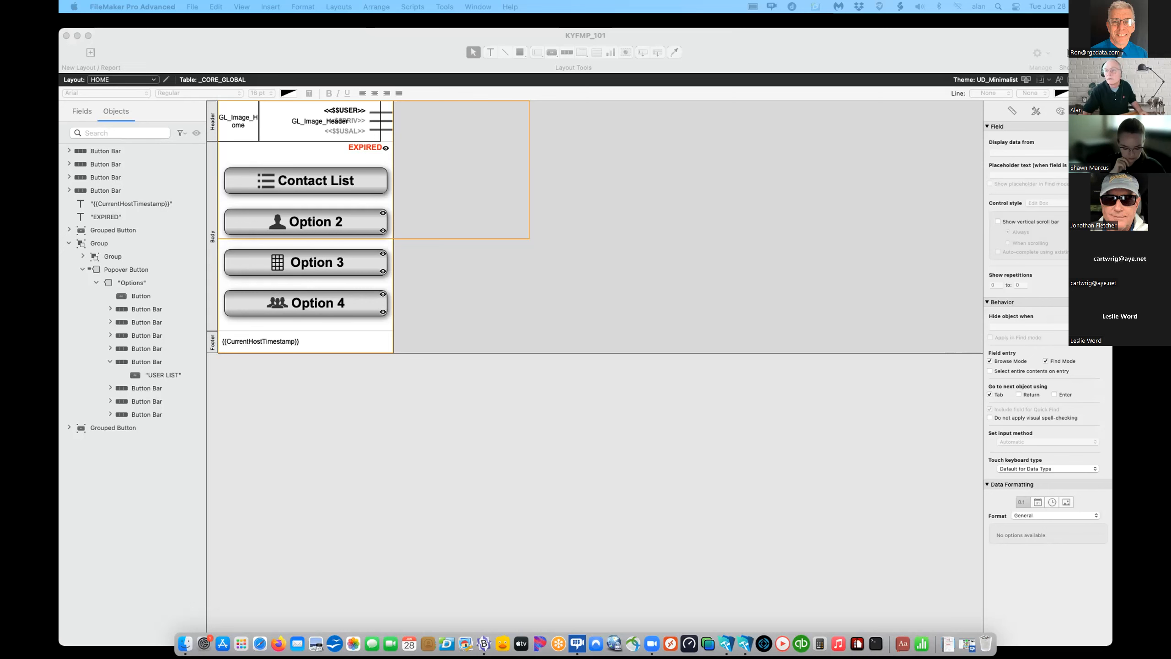
left_click(679, 341)
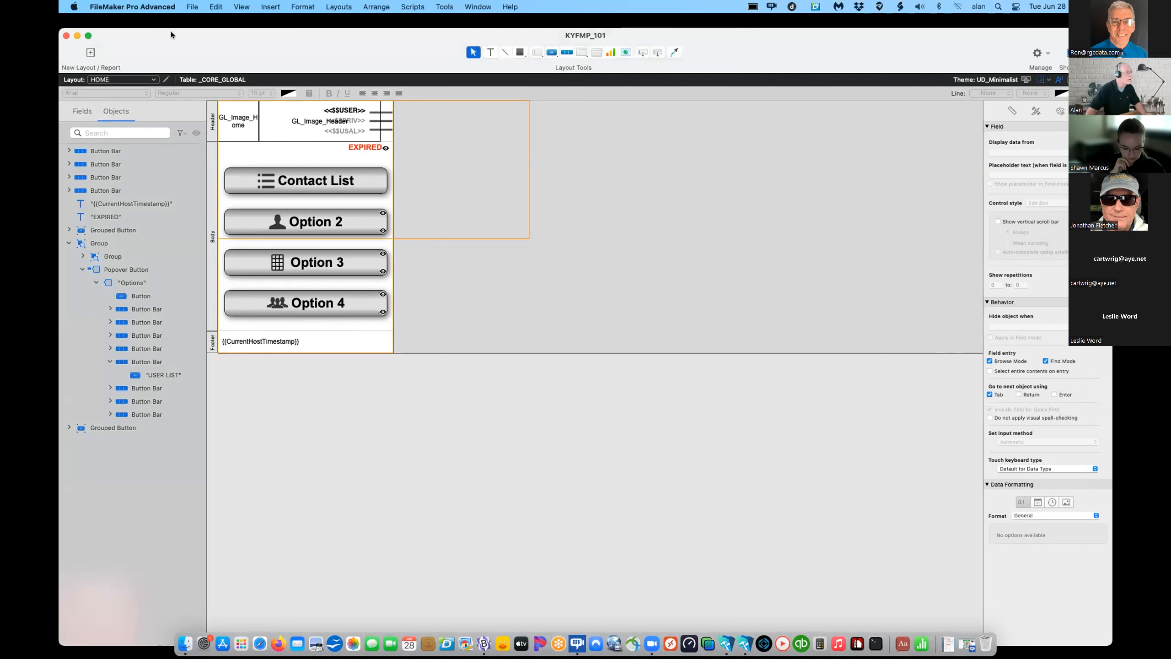
left_click(192, 6)
mouse_move(199, 107)
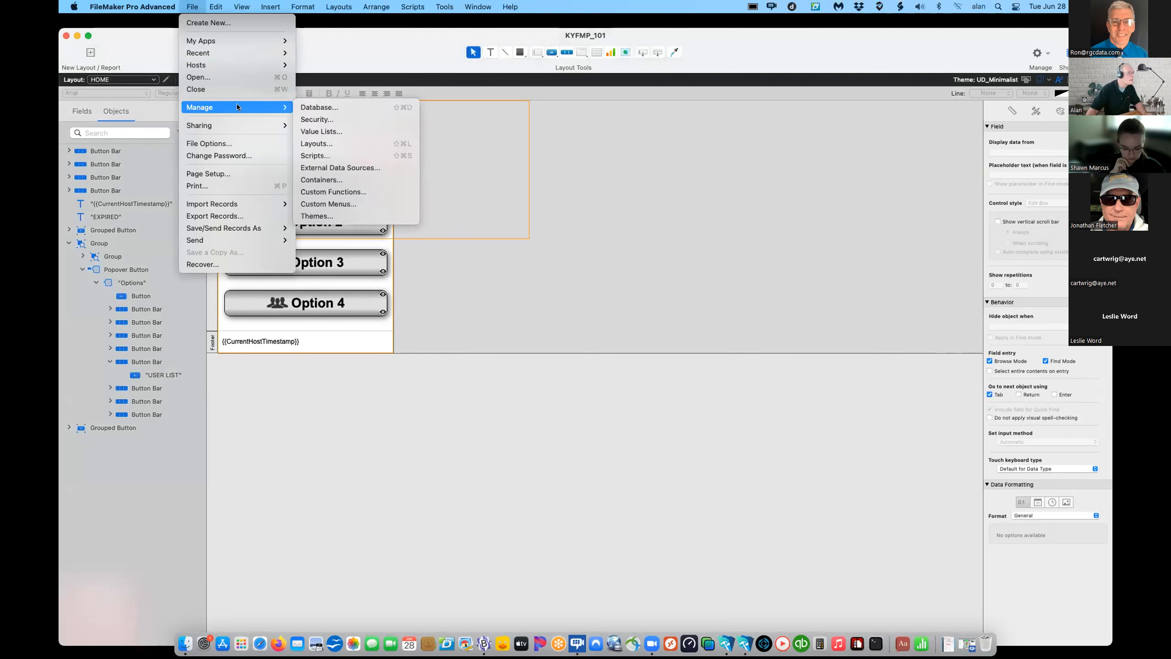
- Create a new computer layout named SCAN_QR from Manage Layouts
left_click(315, 144)
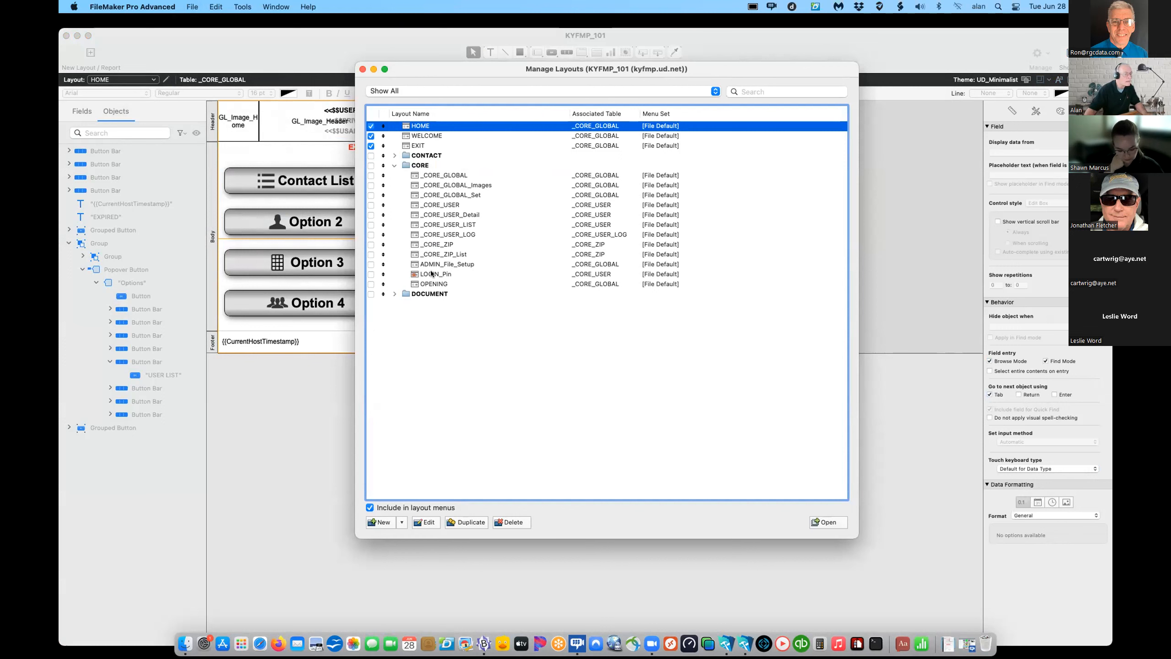
left_click(400, 523)
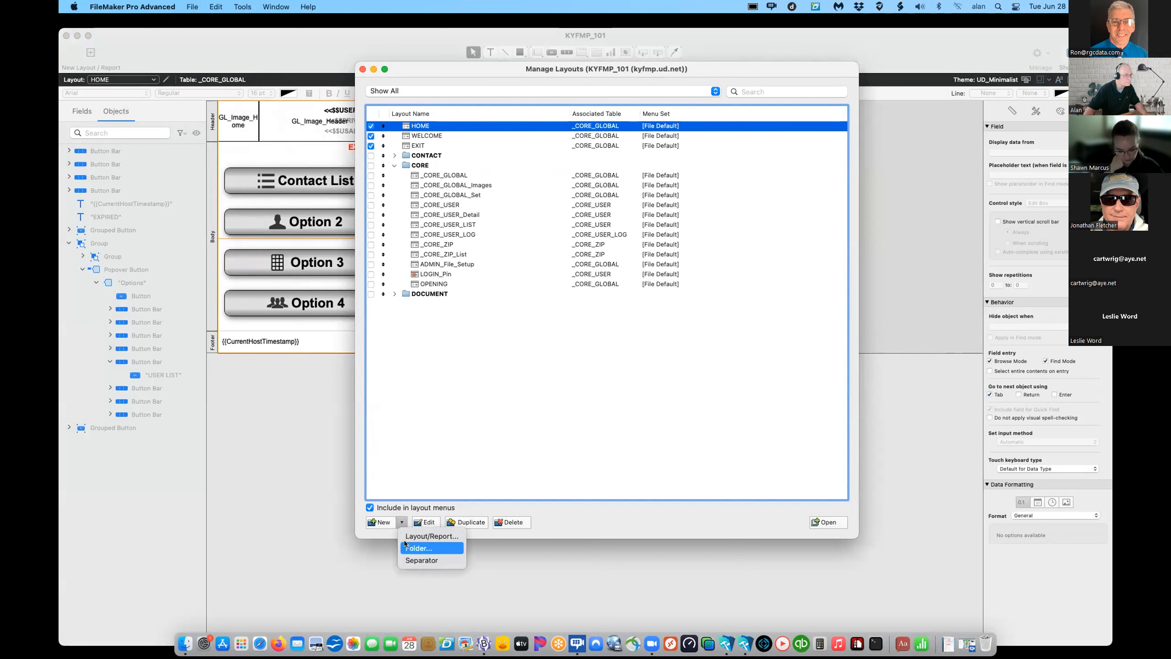
left_click(428, 536)
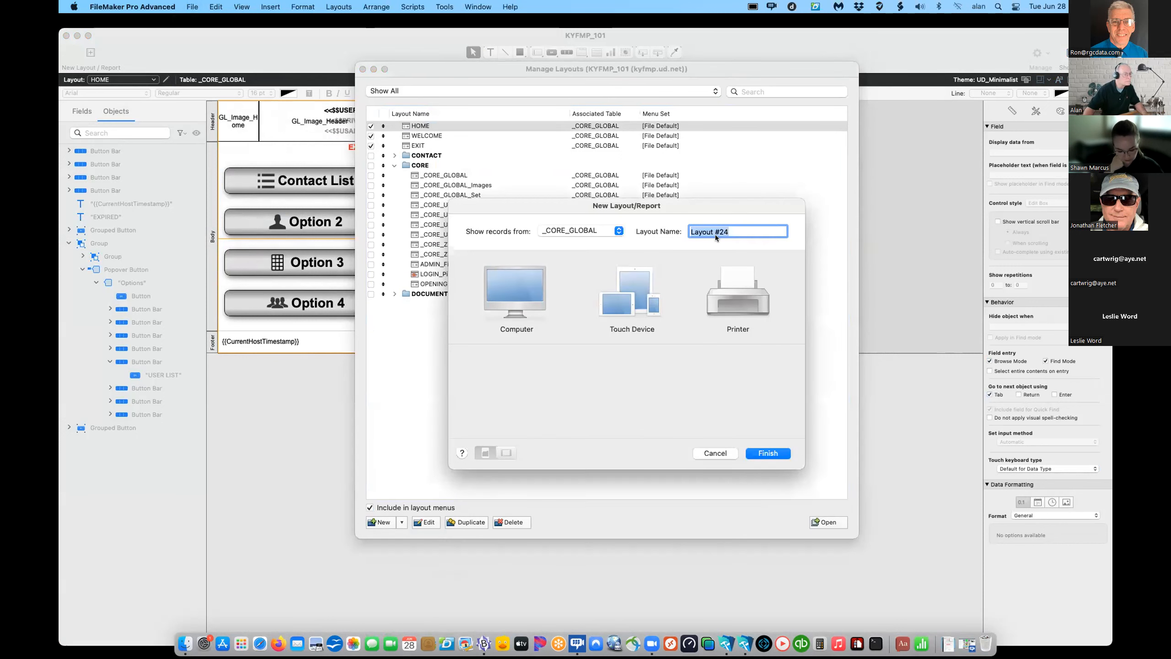
type("SCAN")
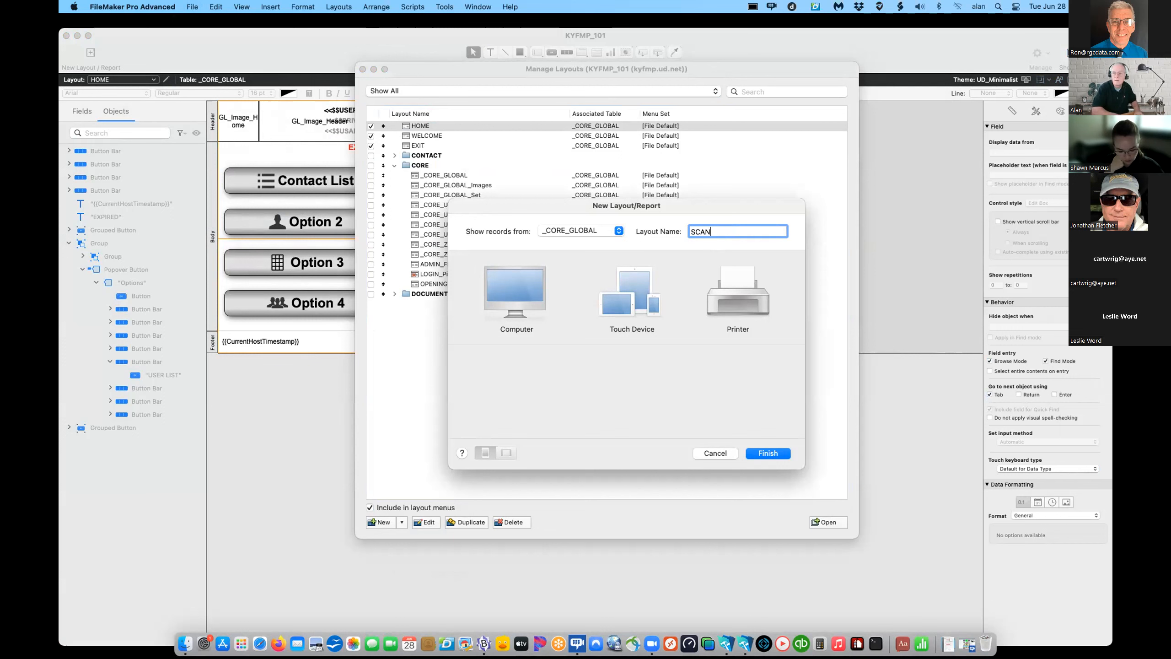
type("_QR")
left_click(515, 293)
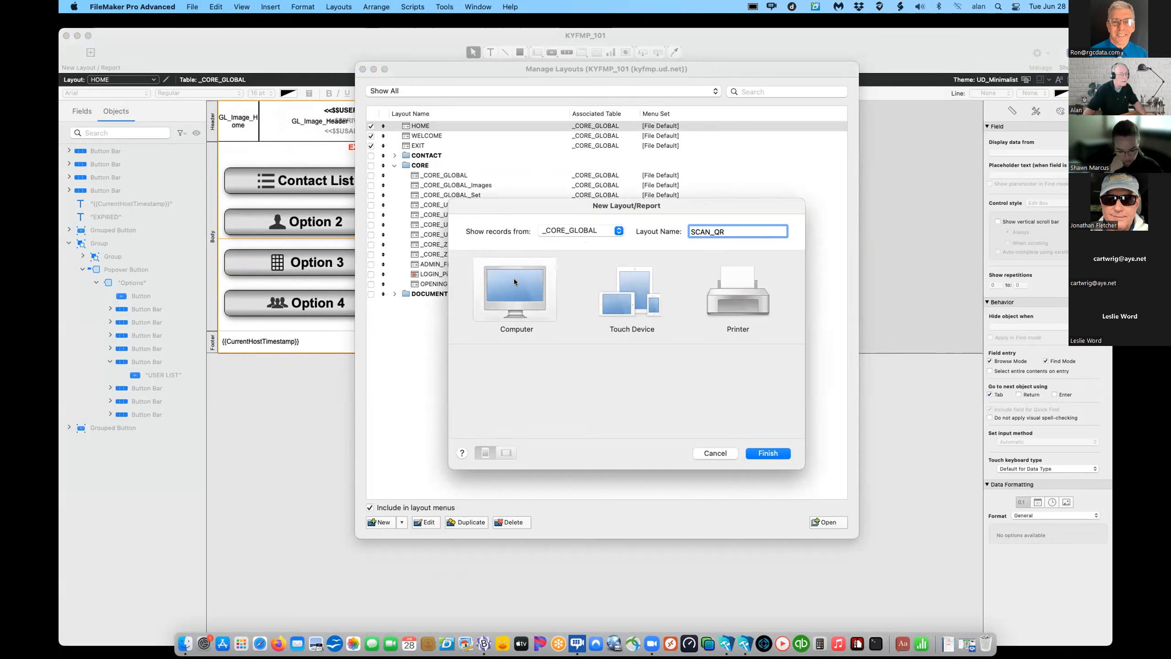
left_click(768, 453)
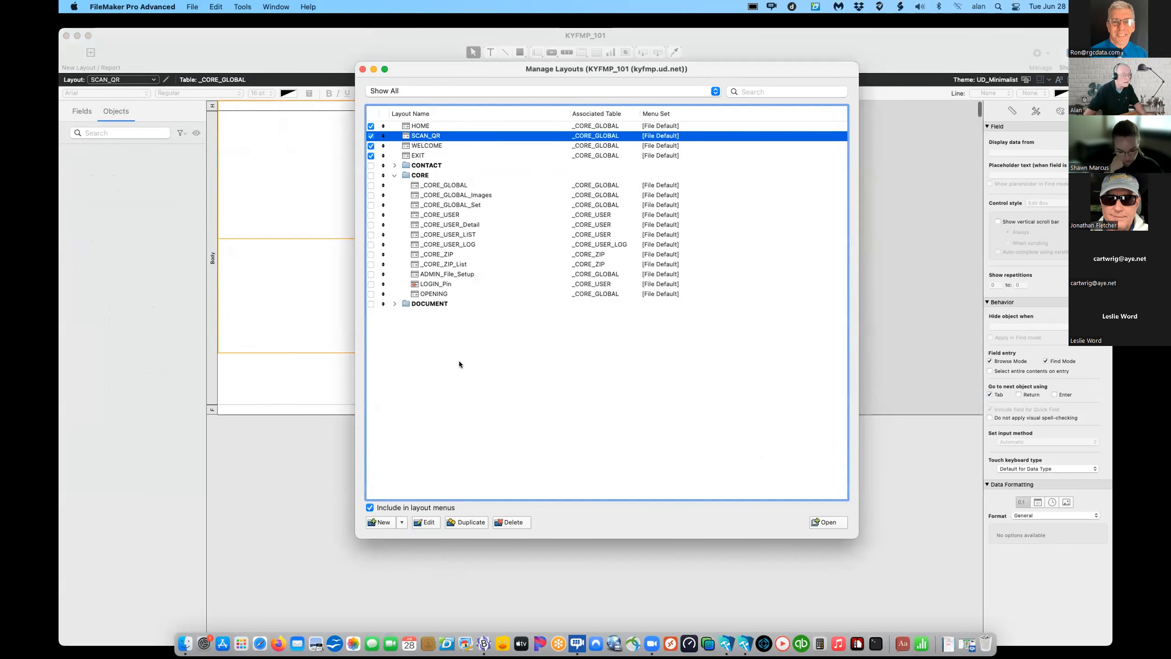
- Move SCAN_QR into the CORE folder, exclude it from layout menus, and duplicate it
left_click_drag(383, 136, 388, 295)
left_click(371, 294)
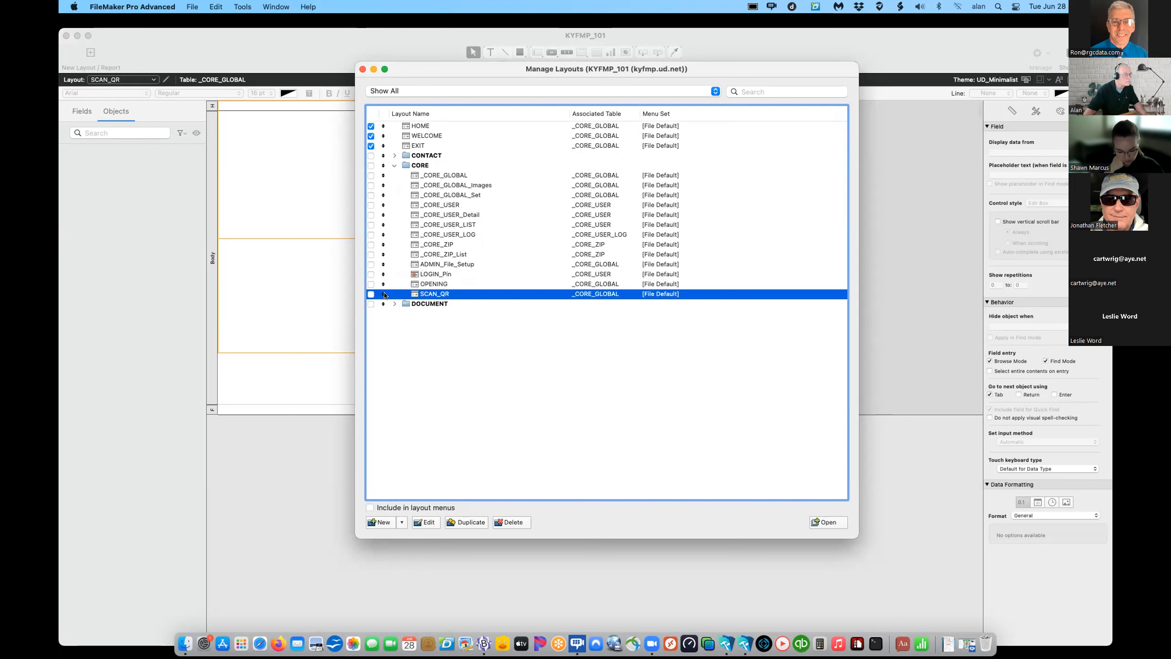
left_click(473, 524)
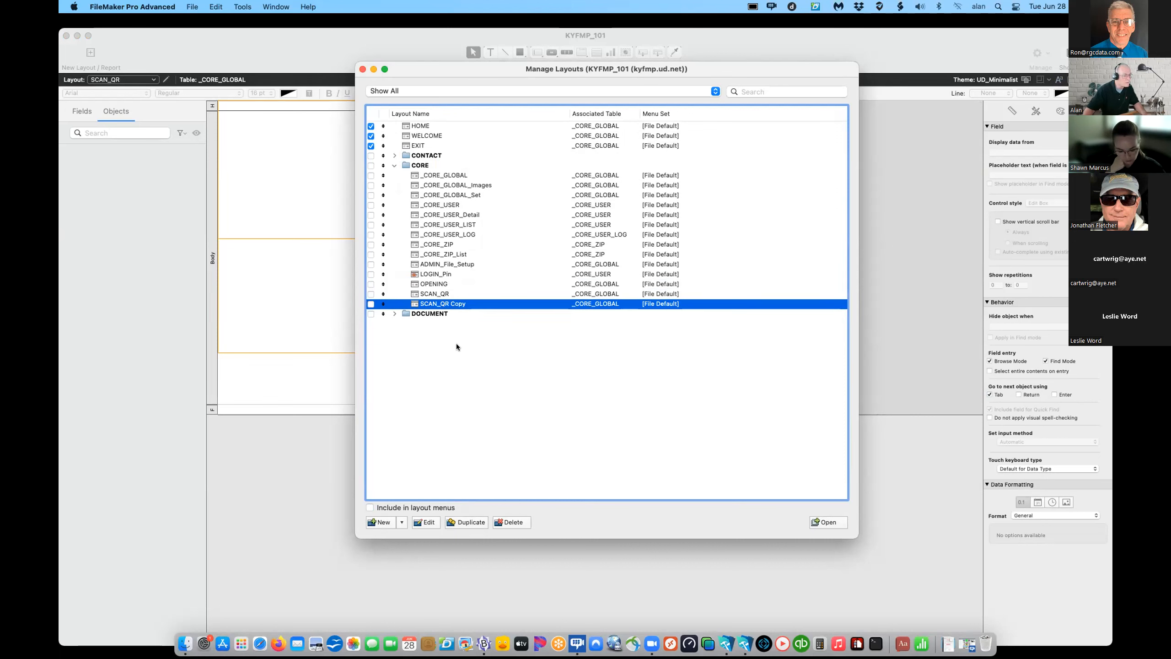
- Rename the SCAN_QR Copy layout to SCAN_QR_Mobile
left_click(428, 522)
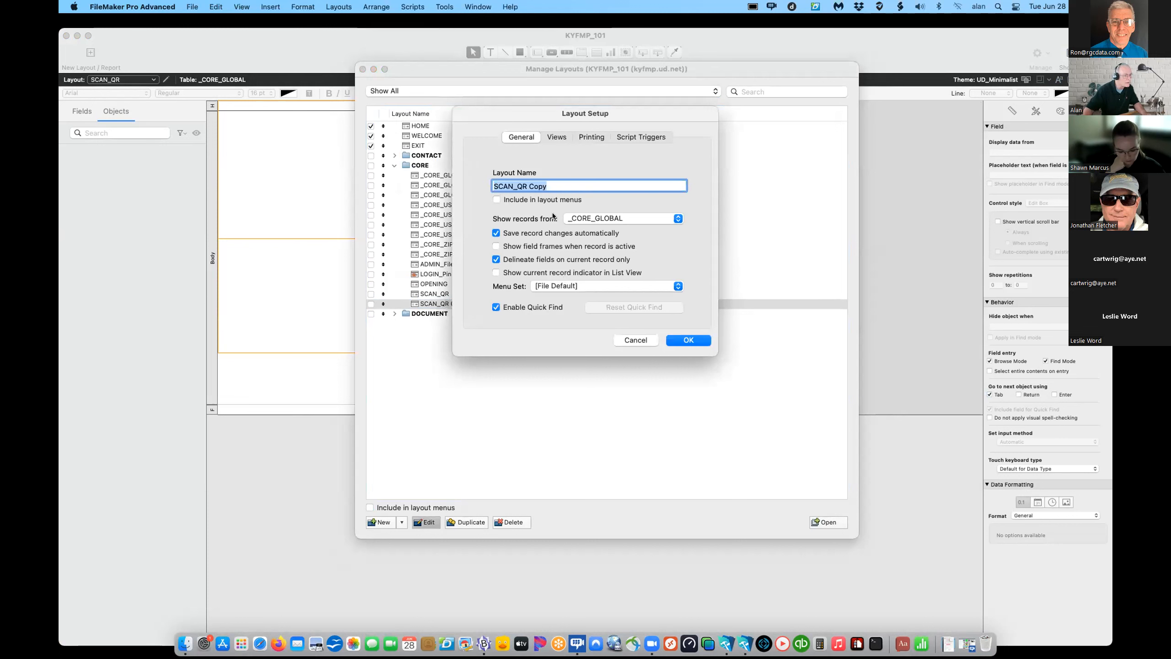
double_click(537, 186)
key("BackSpace")
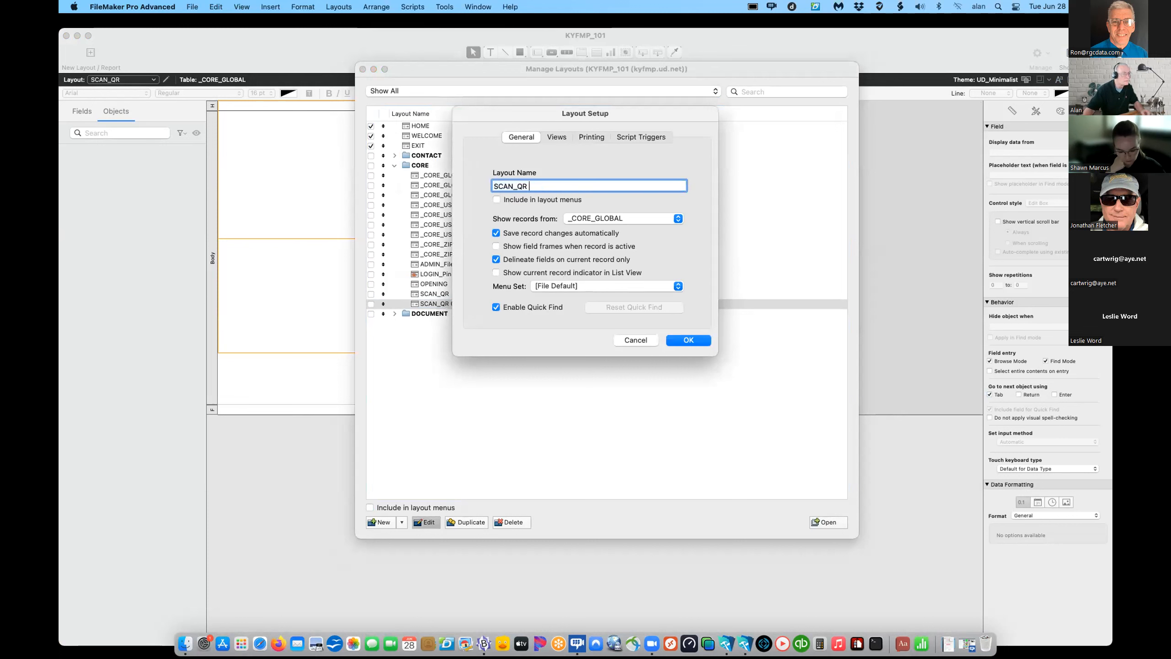
type("_Mobile")
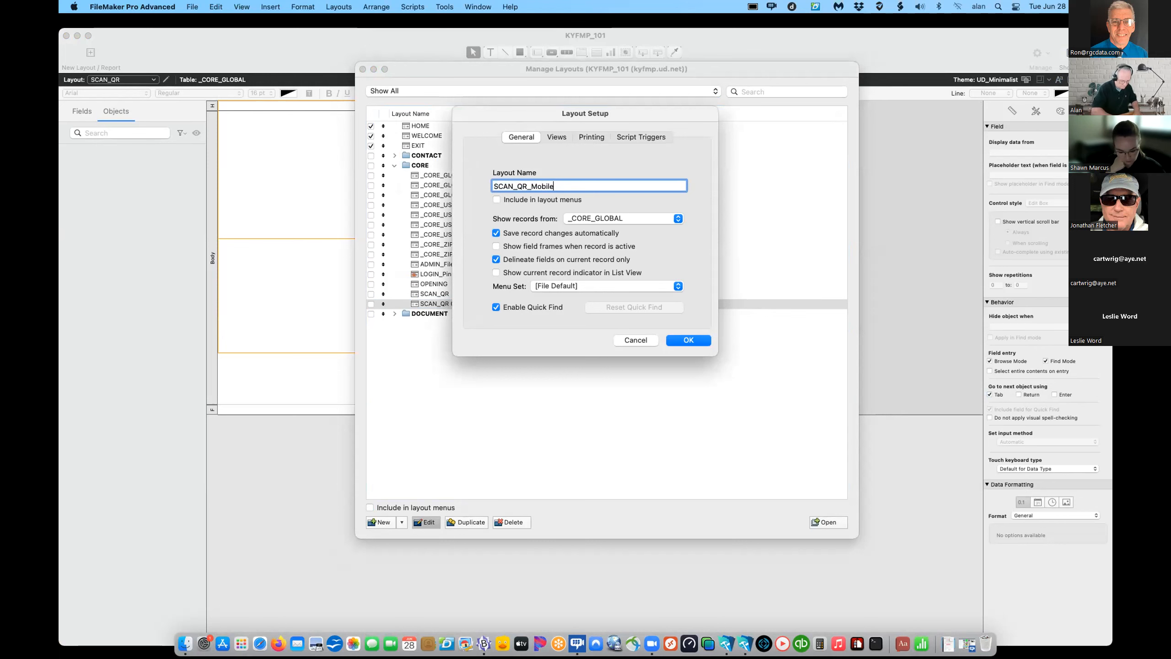
left_click(684, 339)
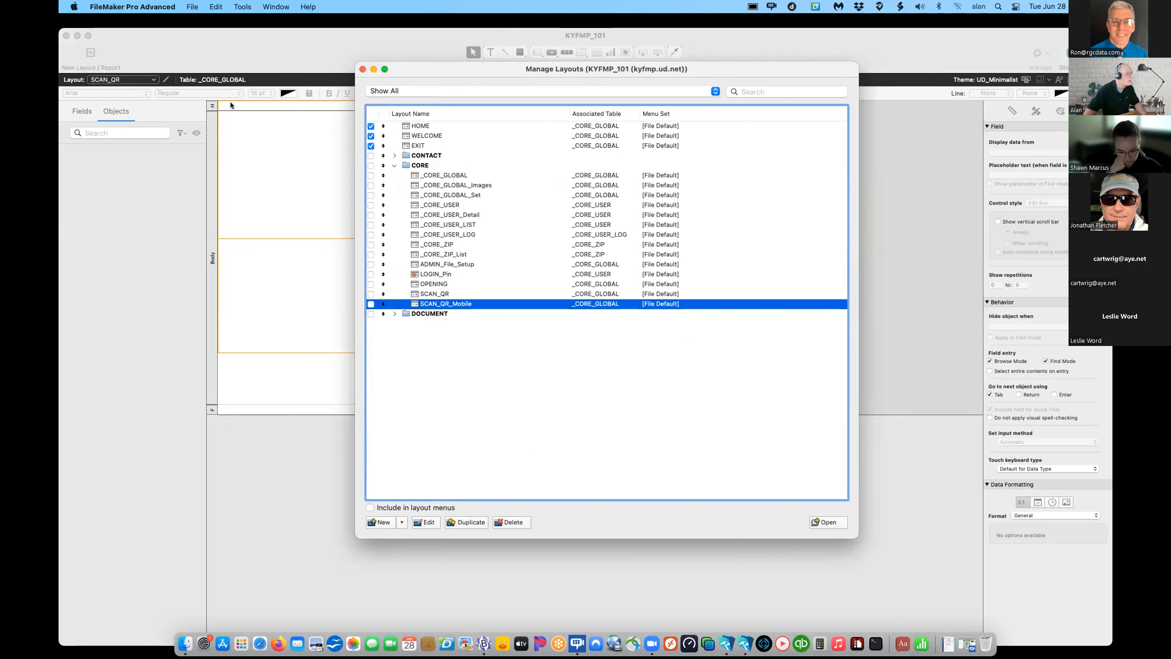
- Close Manage Layouts, returning to the empty SCAN_QR layout
left_click(363, 69)
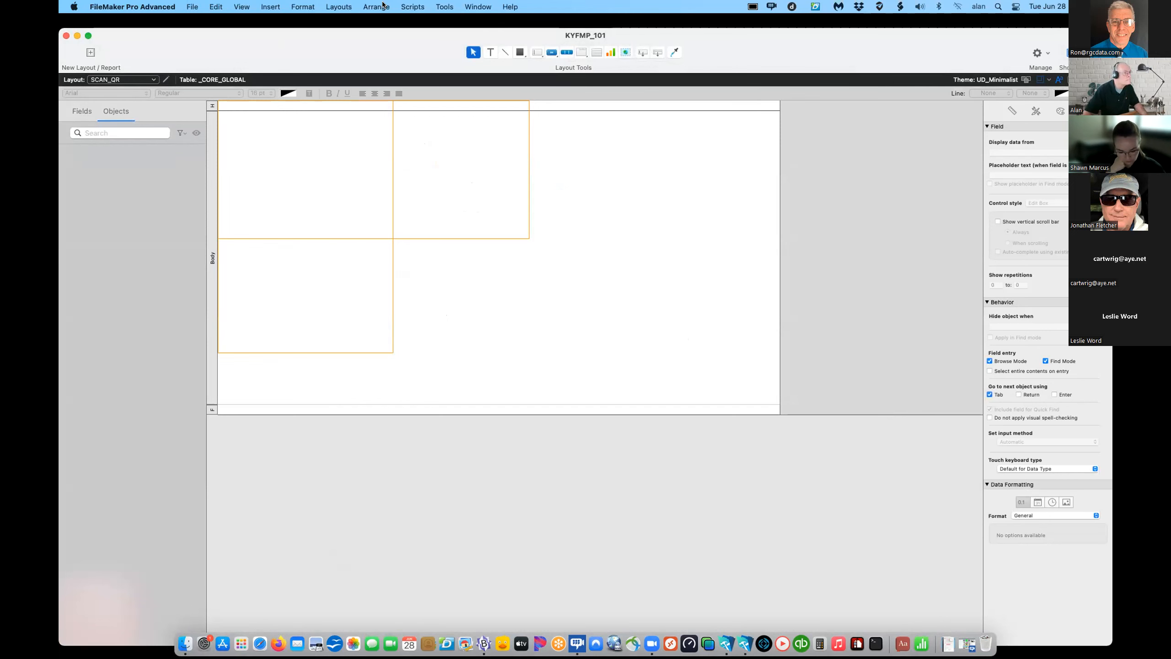
left_click(366, 7)
mouse_move(340, 7)
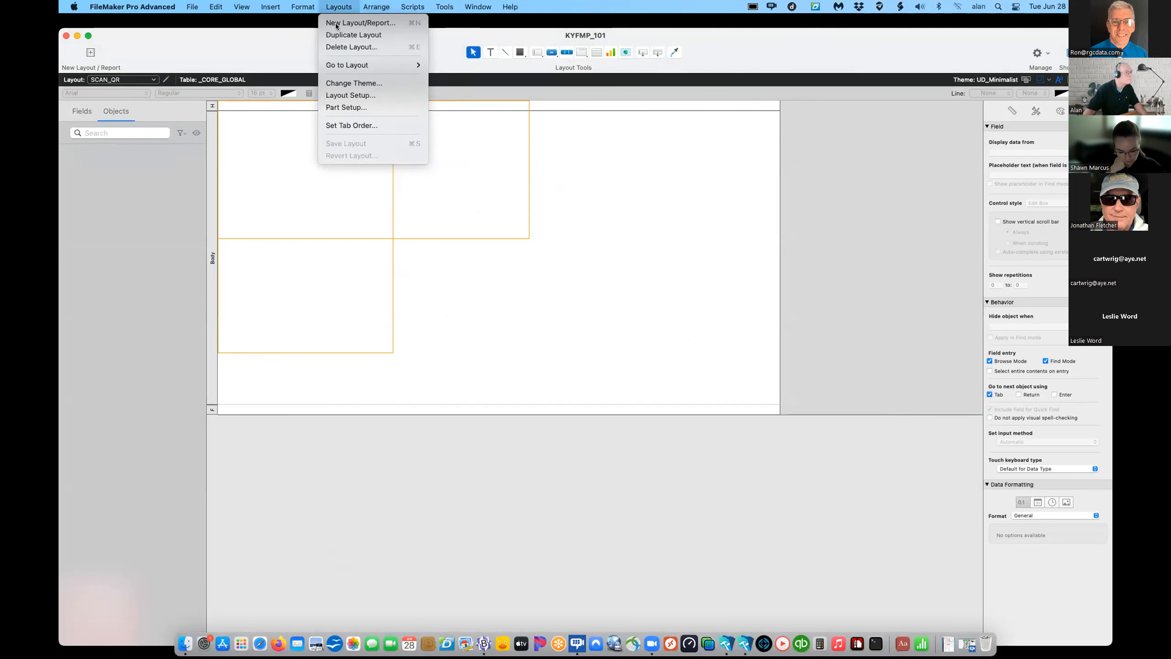
left_click(342, 97)
left_click(670, 340)
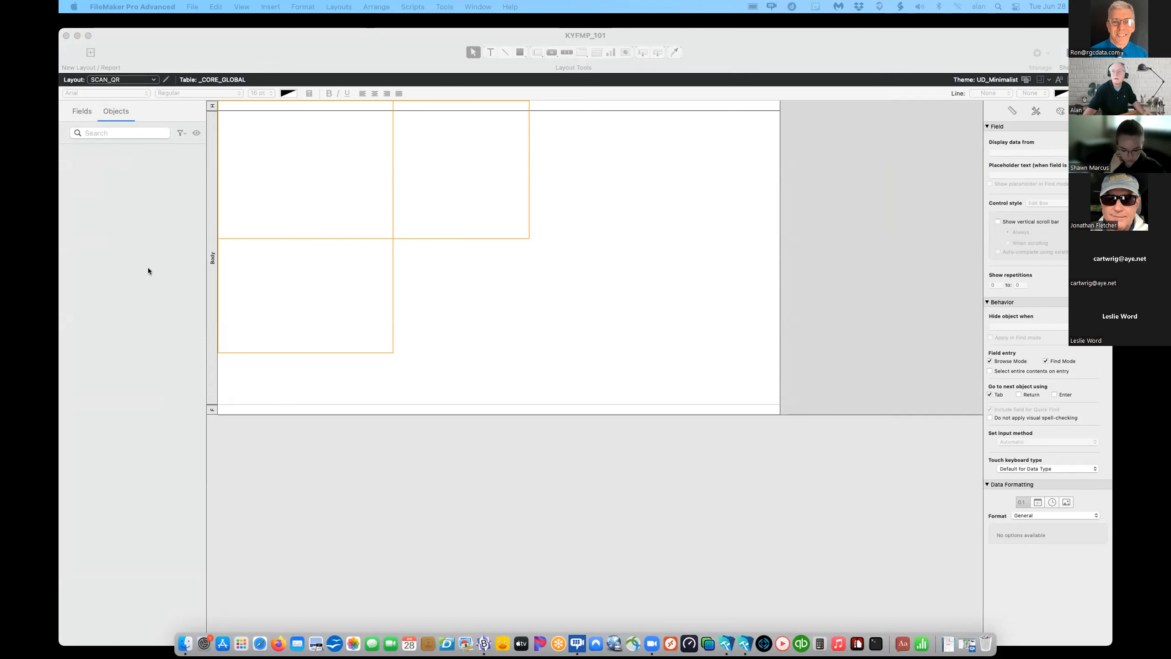
double_click(212, 106)
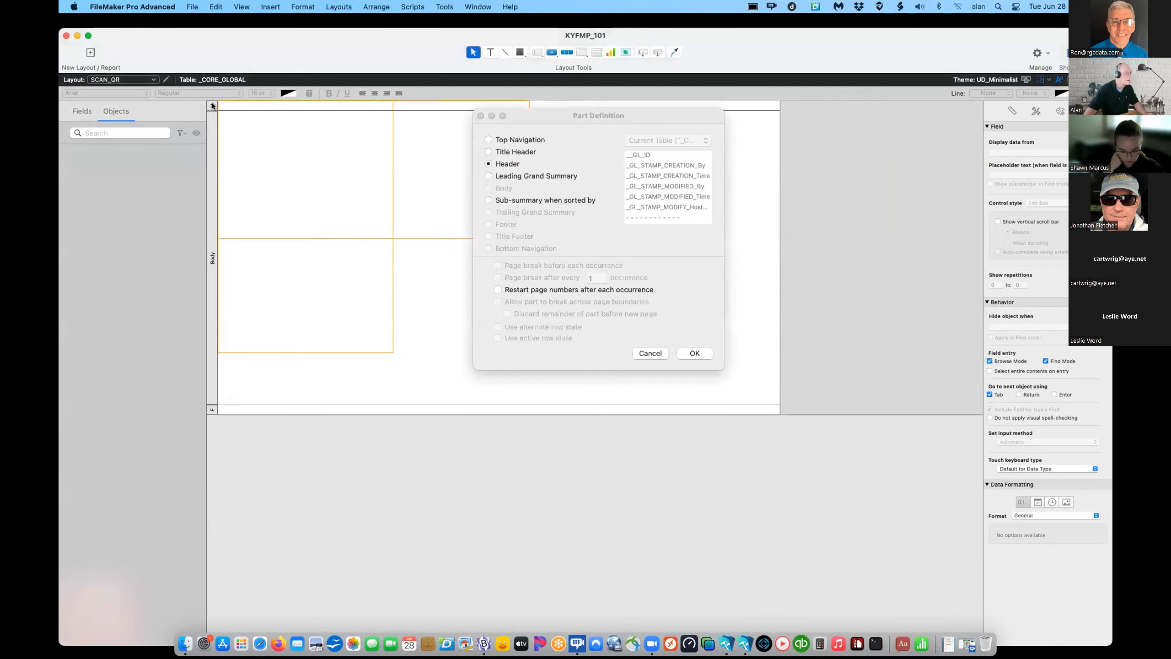
left_click(651, 353)
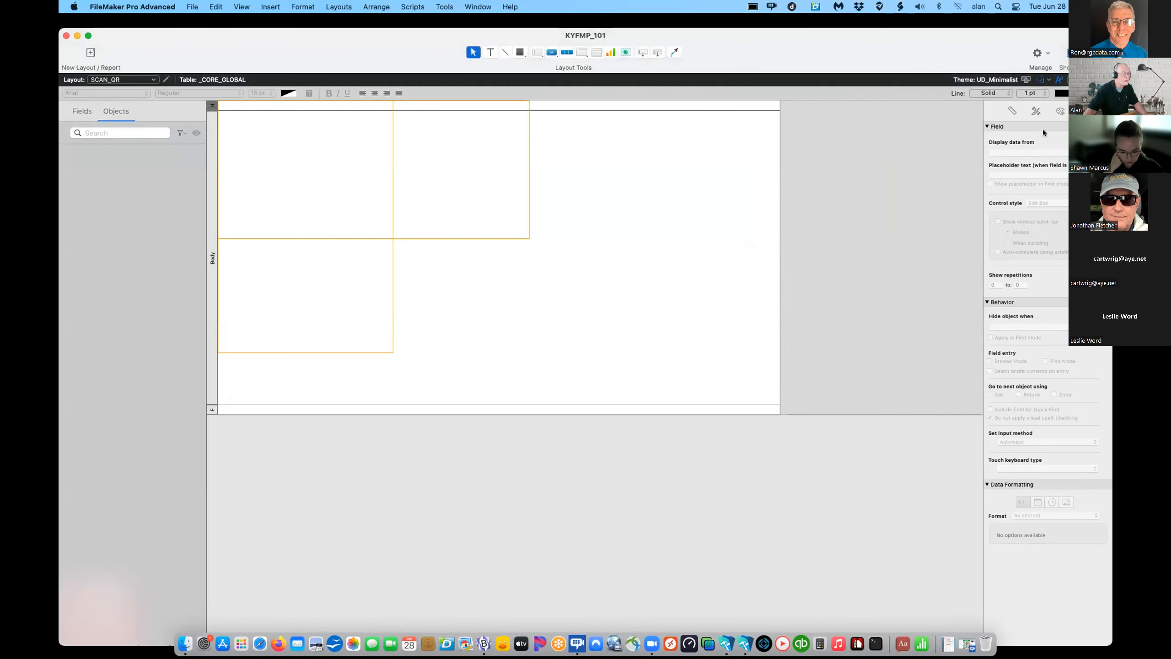
left_click(1013, 111)
- Set the SCAN_QR header height to 75 in the Position inspector
left_click(1076, 220)
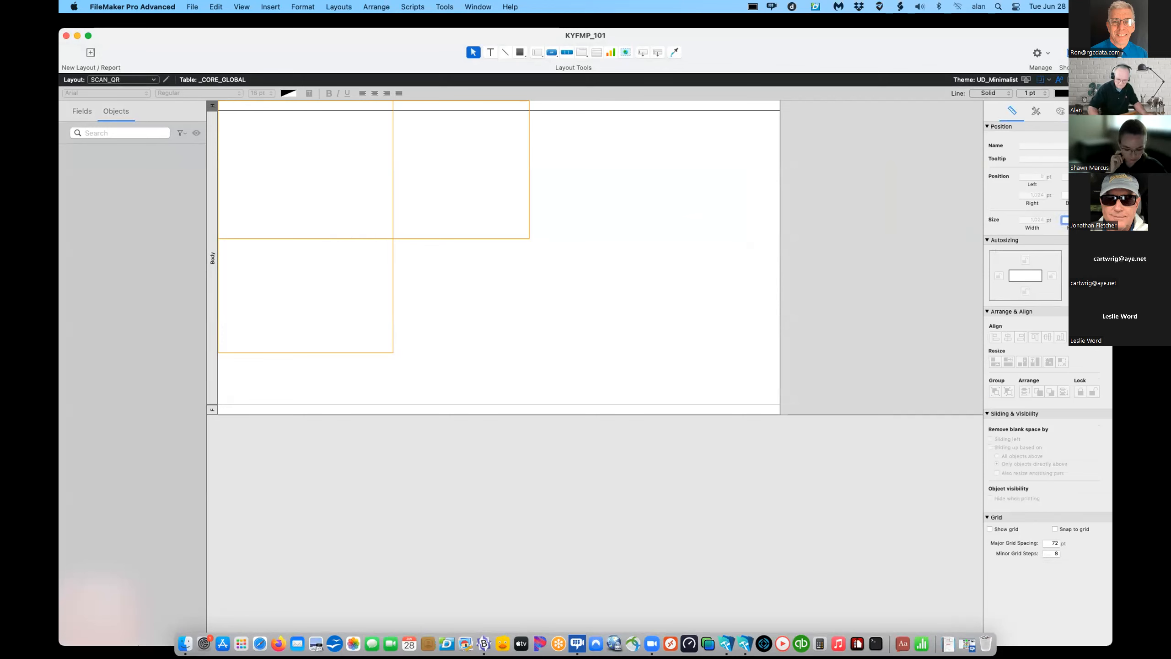
type("75")
key("Return")
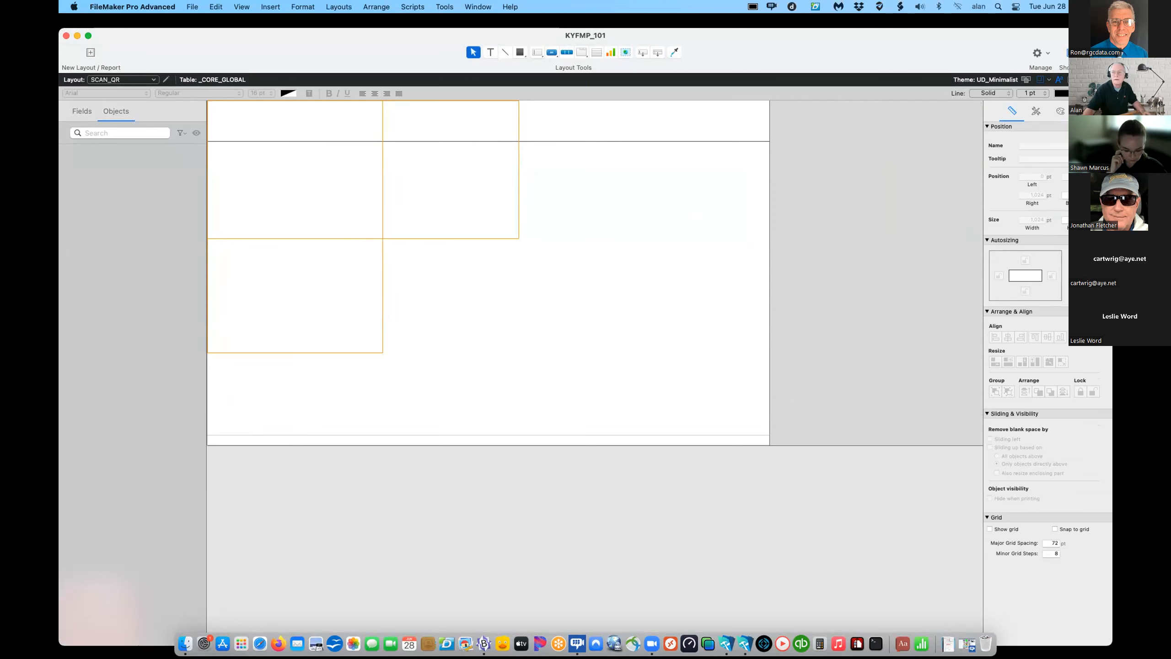
- Paste the GL_Image_Home and GL_Image_Header grouped buttons into the header
scroll(754, 314, "down", 1)
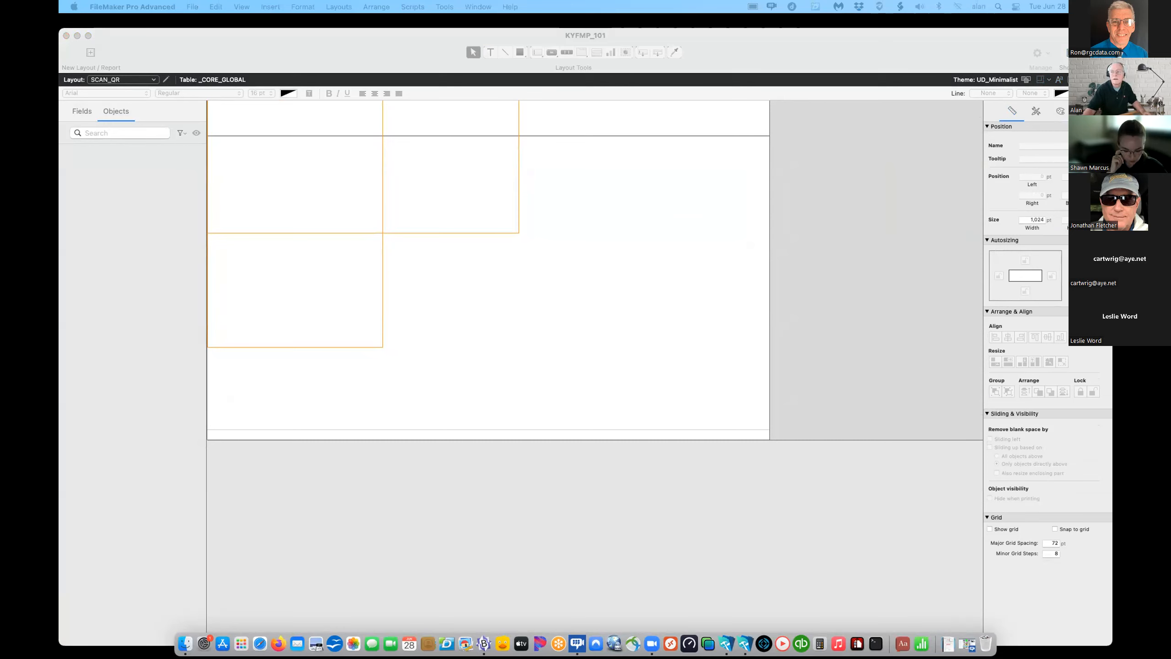
left_click(271, 246)
scroll(223, 155, "up", 1)
scroll(217, 133, "down", 1)
key("super+v")
- Narrow the SCAN_QR layout to phone width and shorten its body part
left_click(280, 192)
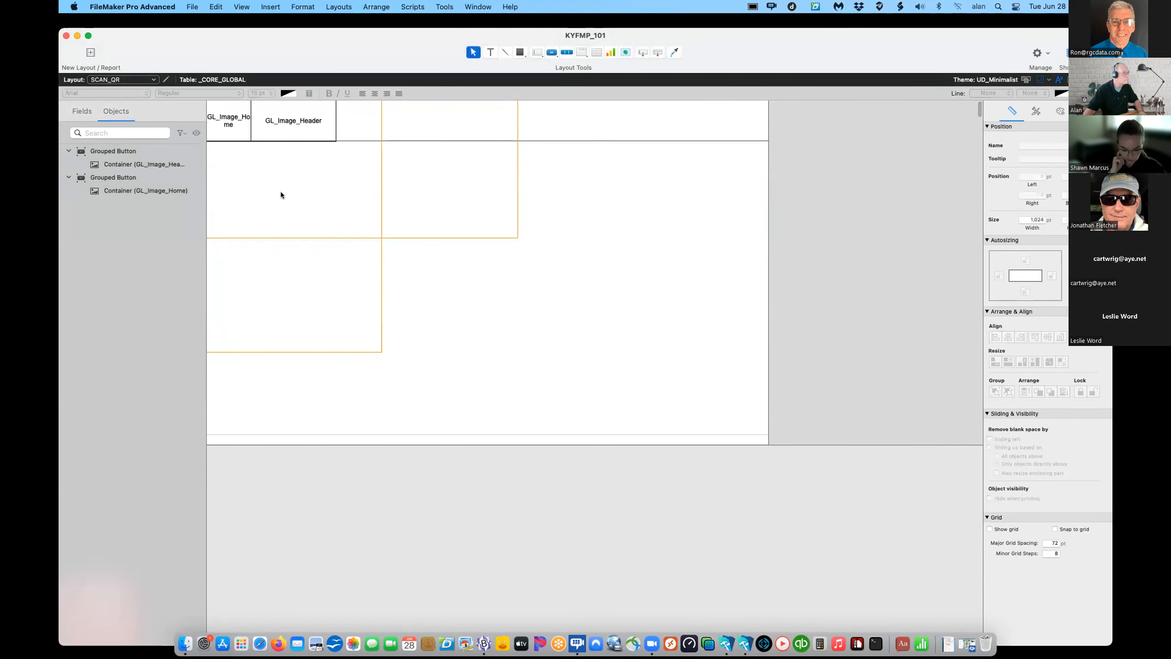
left_click_drag(768, 313, 382, 309)
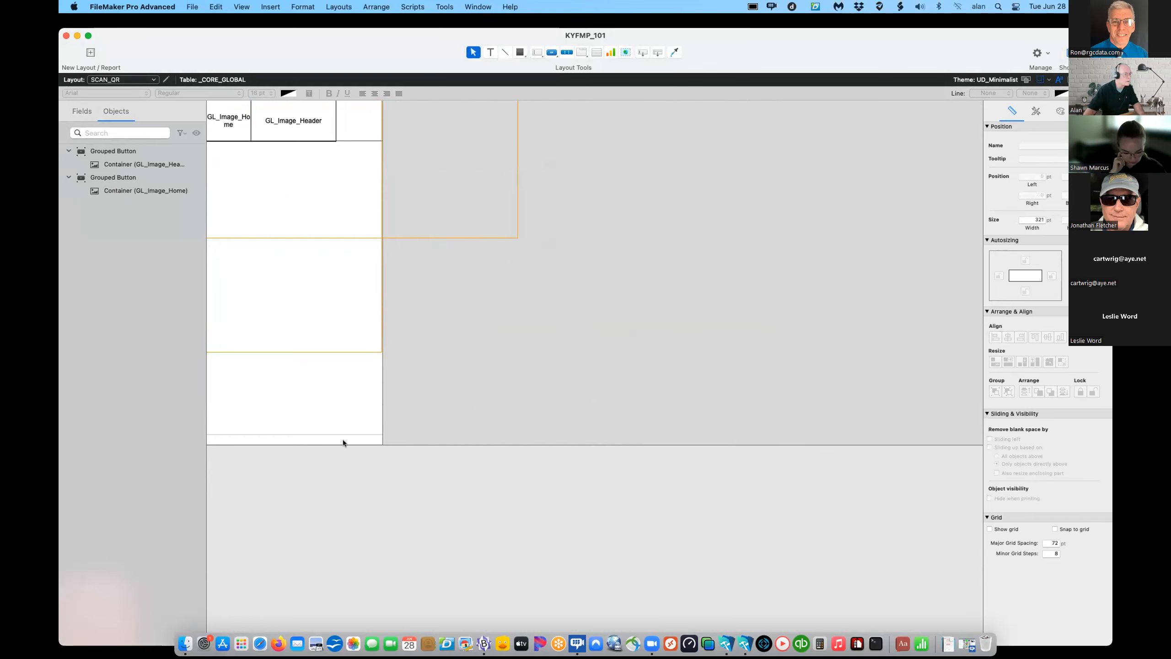
left_click(342, 442)
left_click_drag(341, 440, 345, 349)
left_click_drag(341, 436, 345, 364)
- Delete the footer part from the SCAN_QR layout
scroll(307, 390, "left", 3)
left_click(210, 358)
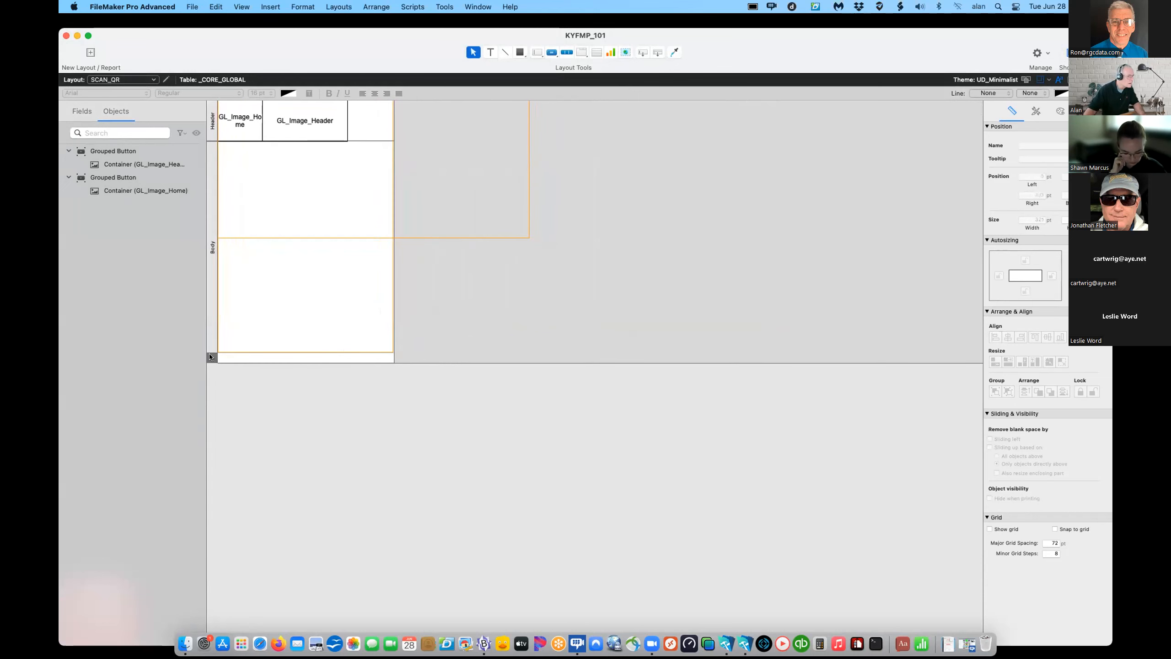
key("Delete")
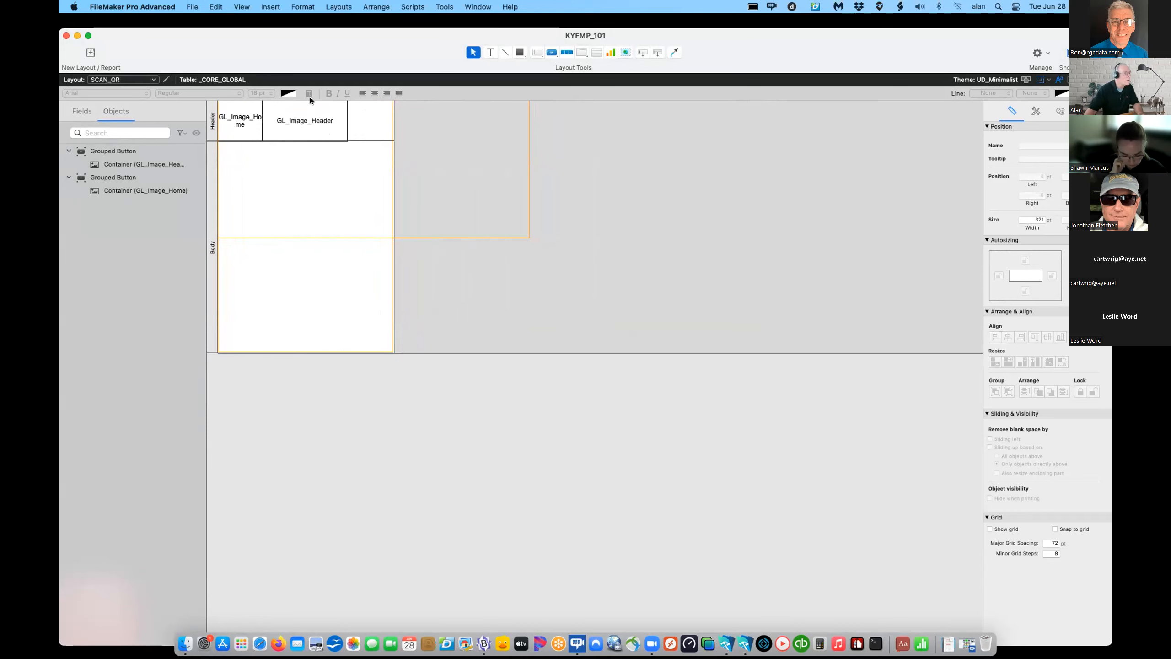
scroll(306, 172, "down", 2)
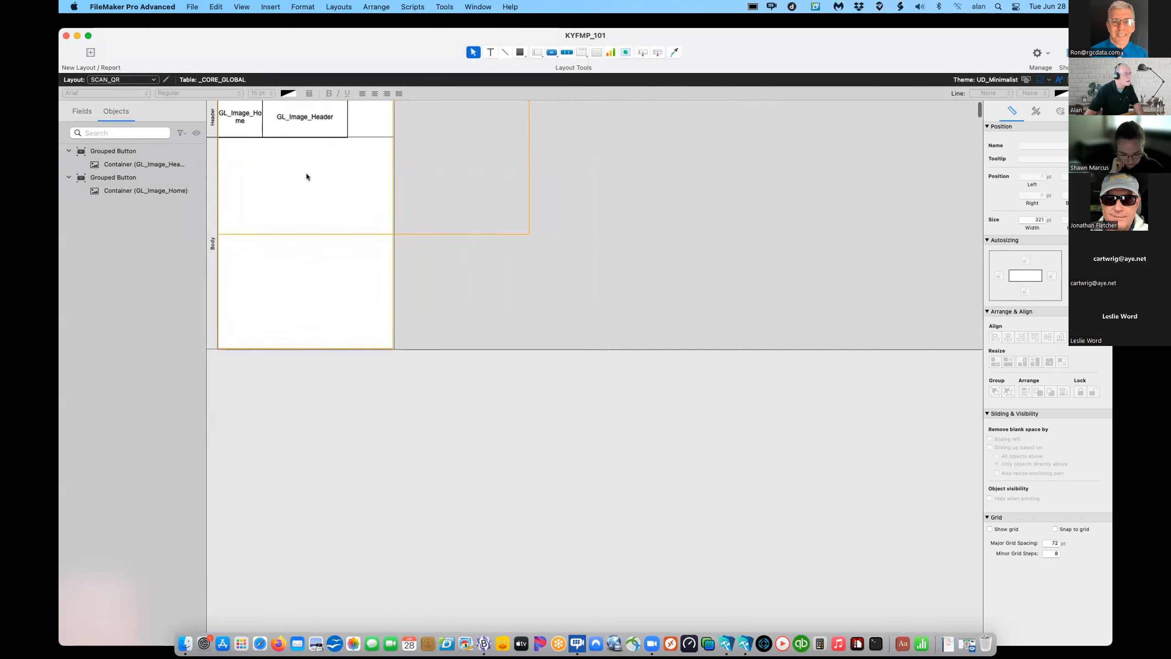
scroll(305, 173, "up", 2)
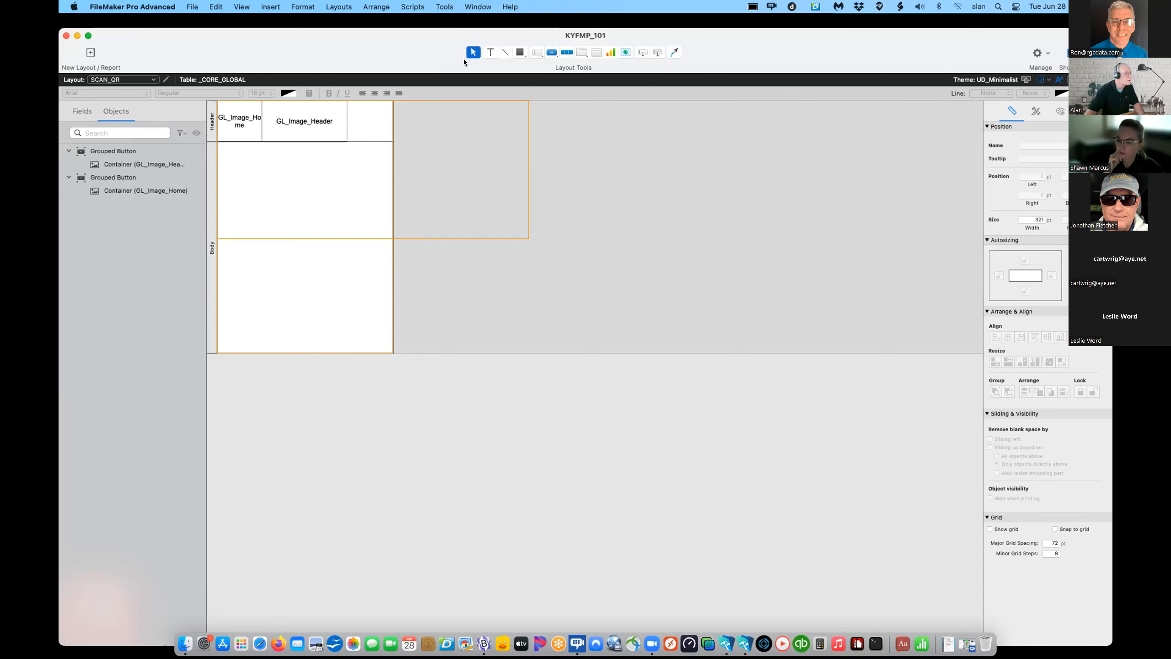
- Draw a tab control in the body, then cancel it
left_click_drag(538, 56, 539, 90)
left_click(584, 85)
left_click_drag(258, 241, 348, 269)
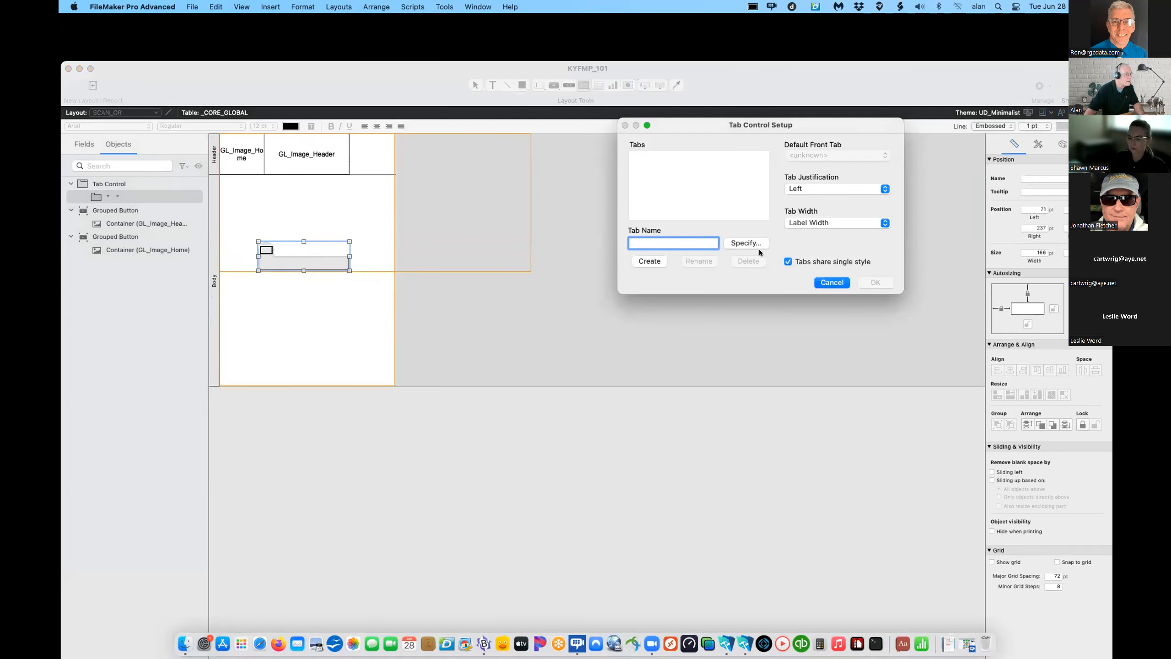
left_click(832, 282)
- Draw a GL_Scan_Field edit box in the body with Create label unchecked
left_click(538, 86)
left_click_drag(277, 254, 348, 289)
scroll(985, 326, "down", 10)
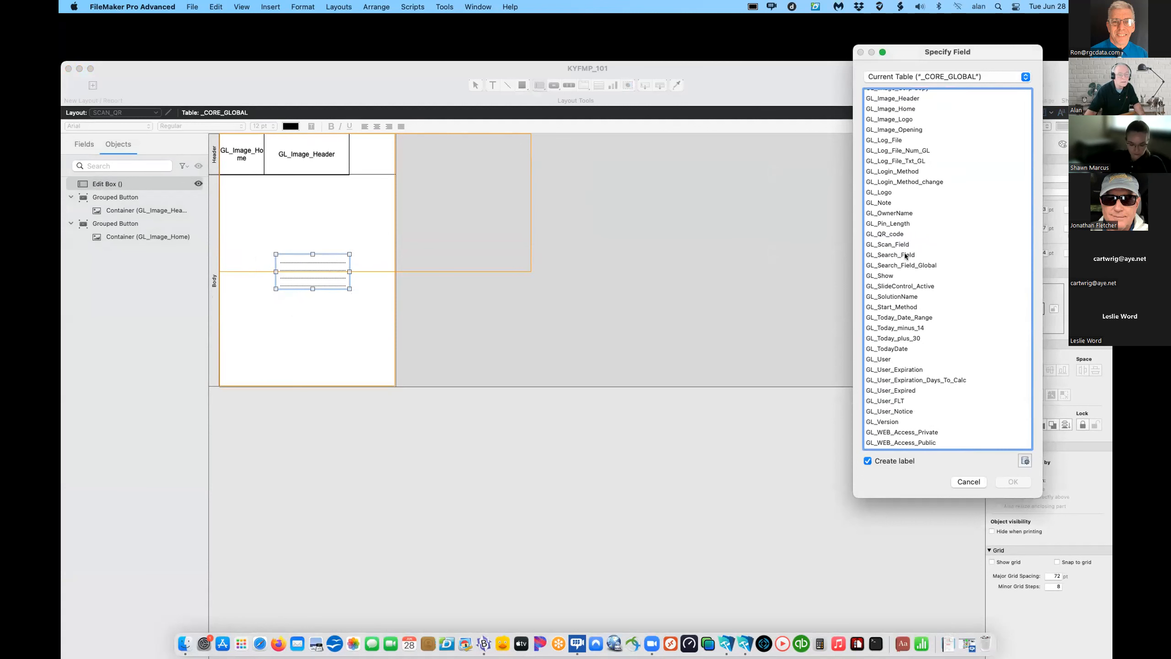
left_click(879, 245)
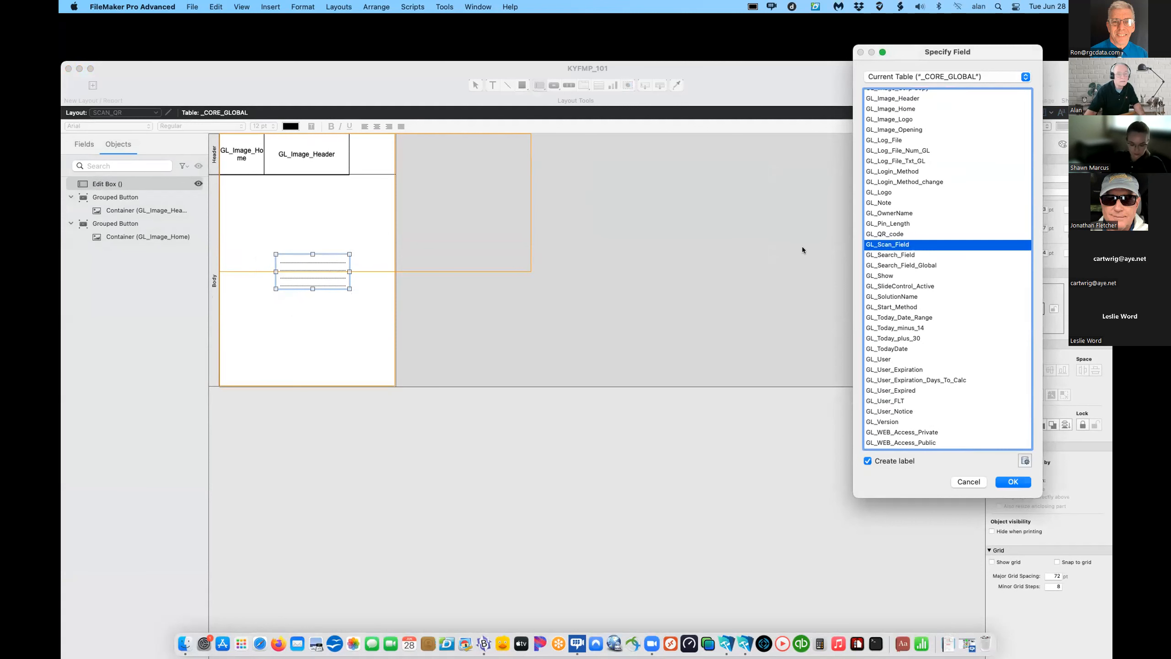
left_click(867, 460)
left_click(1012, 481)
left_click(280, 311)
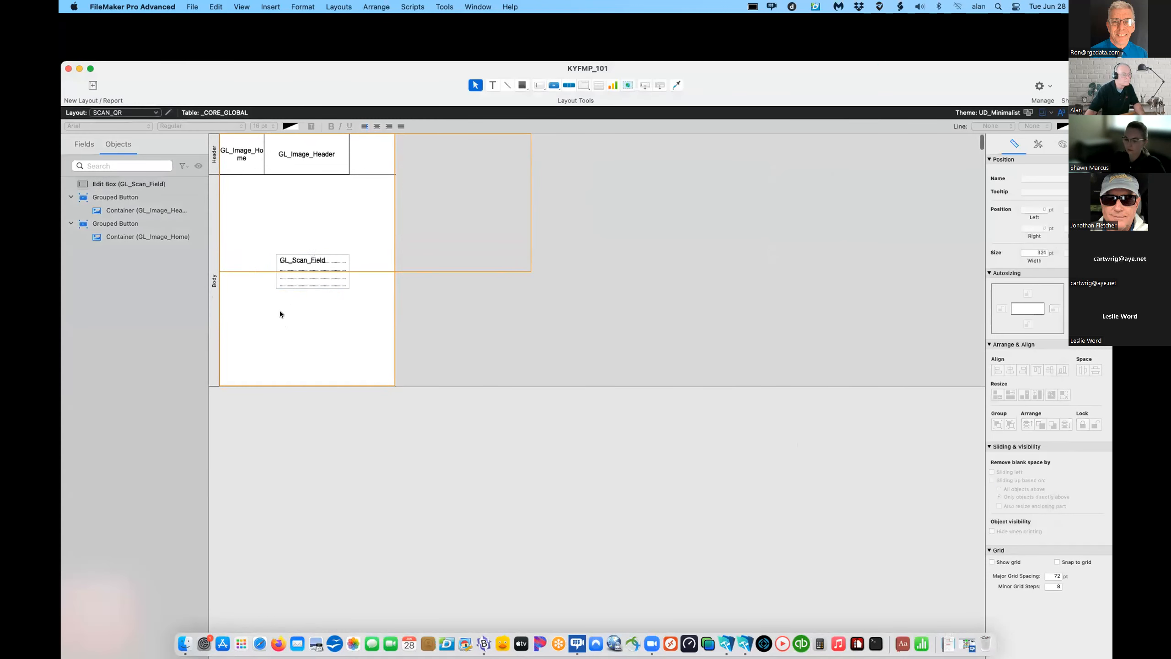
- Replace GL_Scan_Field with a wider, centred 14 pt copy below the header buttons
left_click_drag(308, 267, 290, 260)
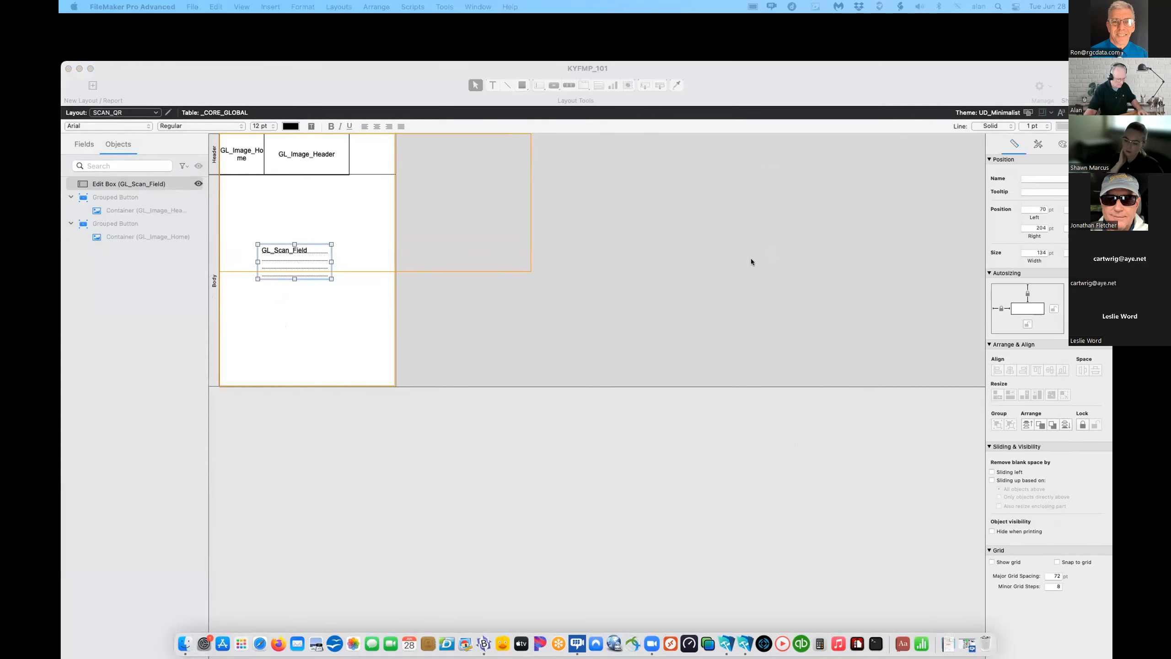
left_click(280, 266)
key("Delete")
key("super+v")
mouse_move(278, 262)
left_mouse_down()
mouse_move(278, 279)
mouse_move(280, 269)
left_mouse_up()
left_click(315, 305)
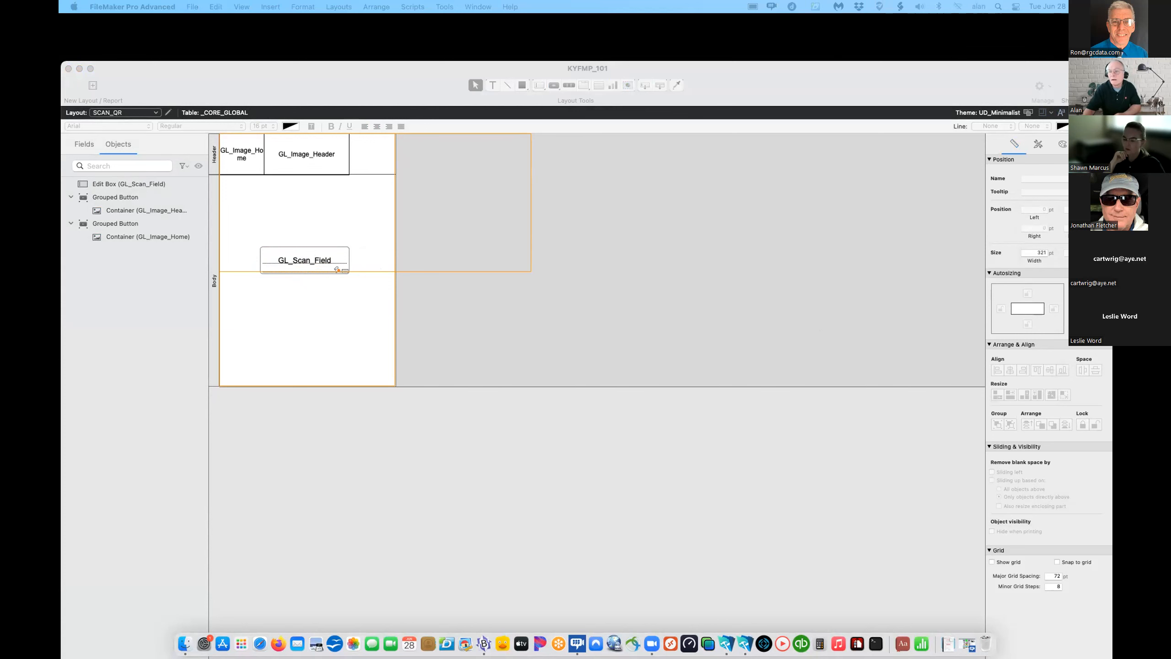
left_click(434, 293)
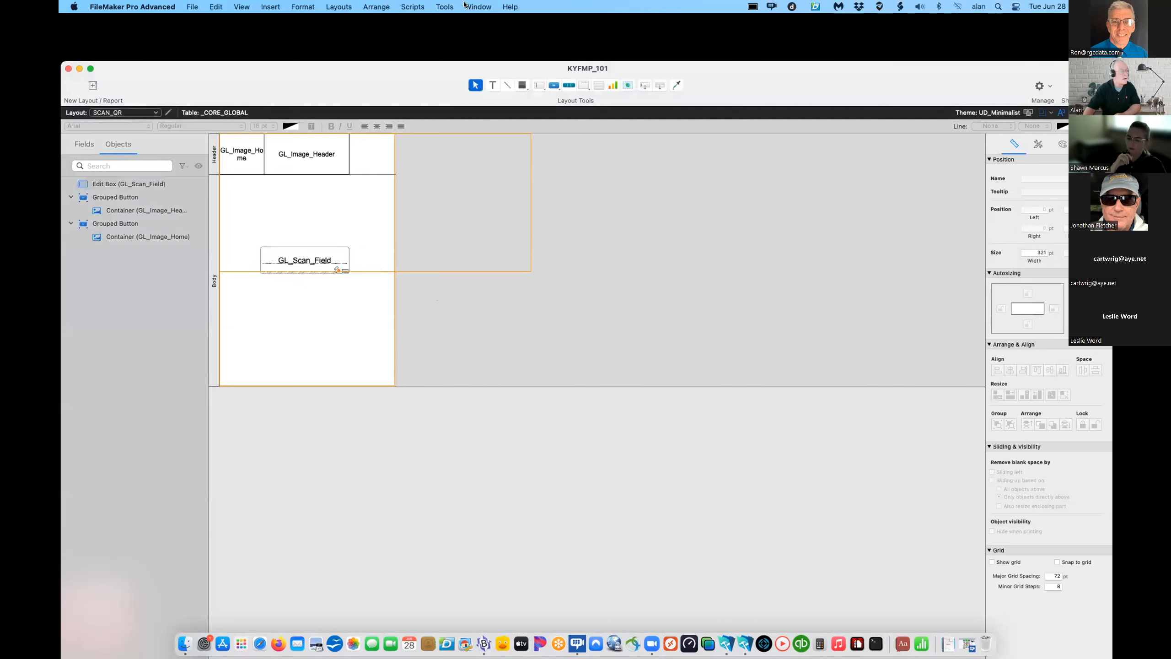
left_click(412, 7)
- Open the Script Workspace and add a new script to the FILE folder
left_click(408, 22)
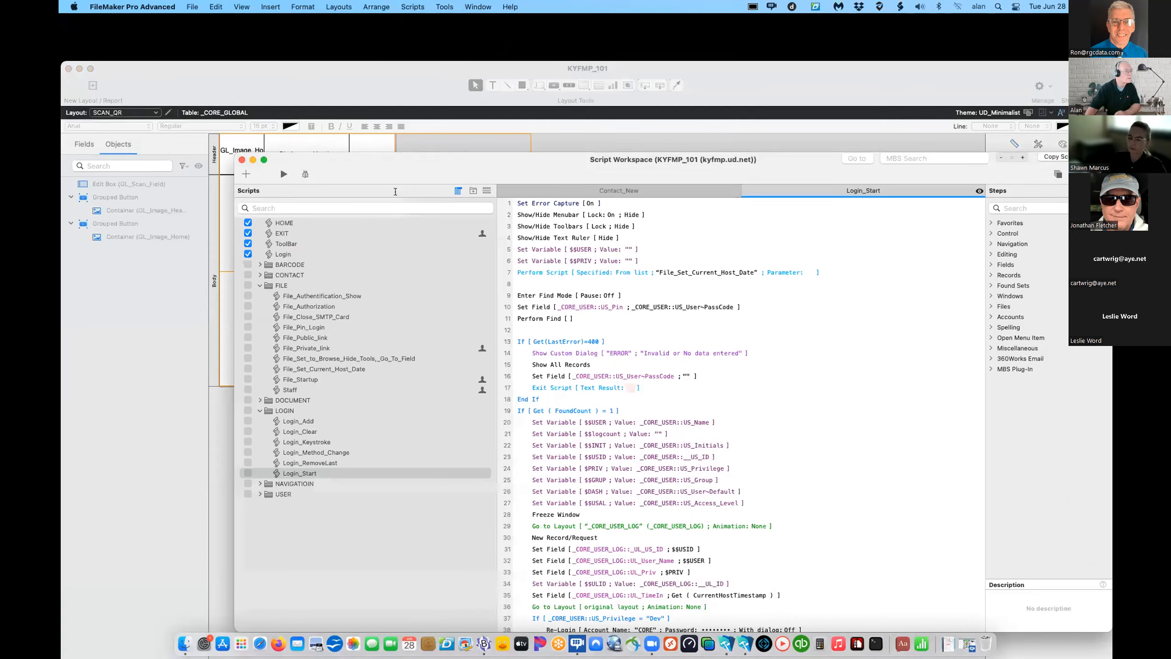
left_click_drag(390, 173, 335, 33)
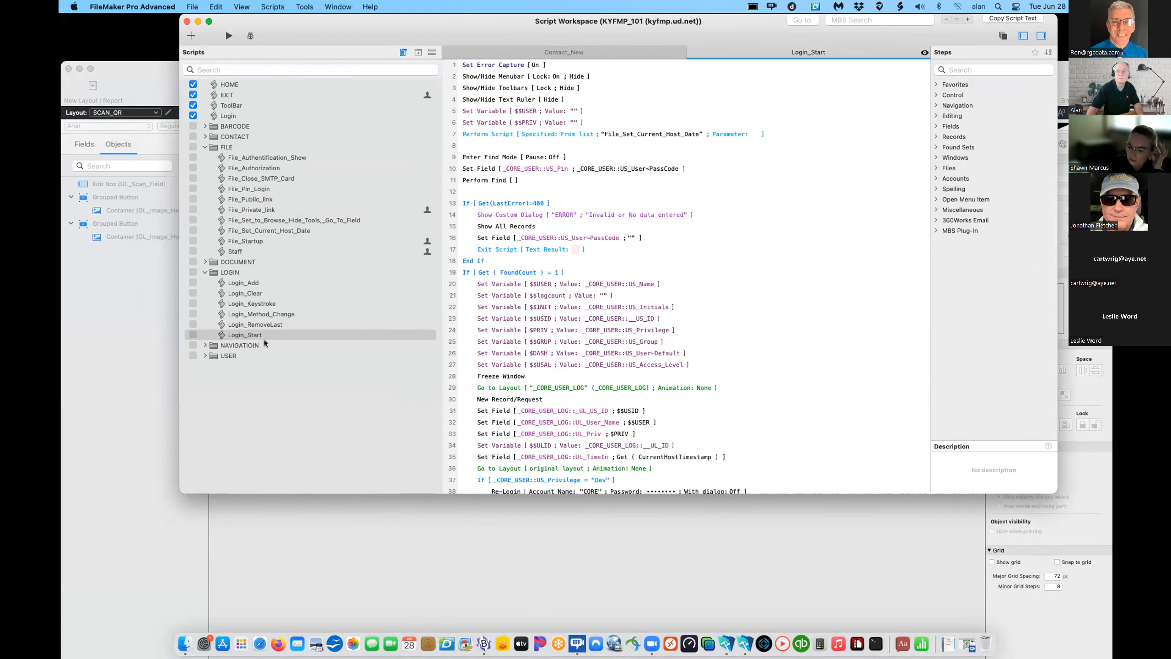
left_click(239, 240)
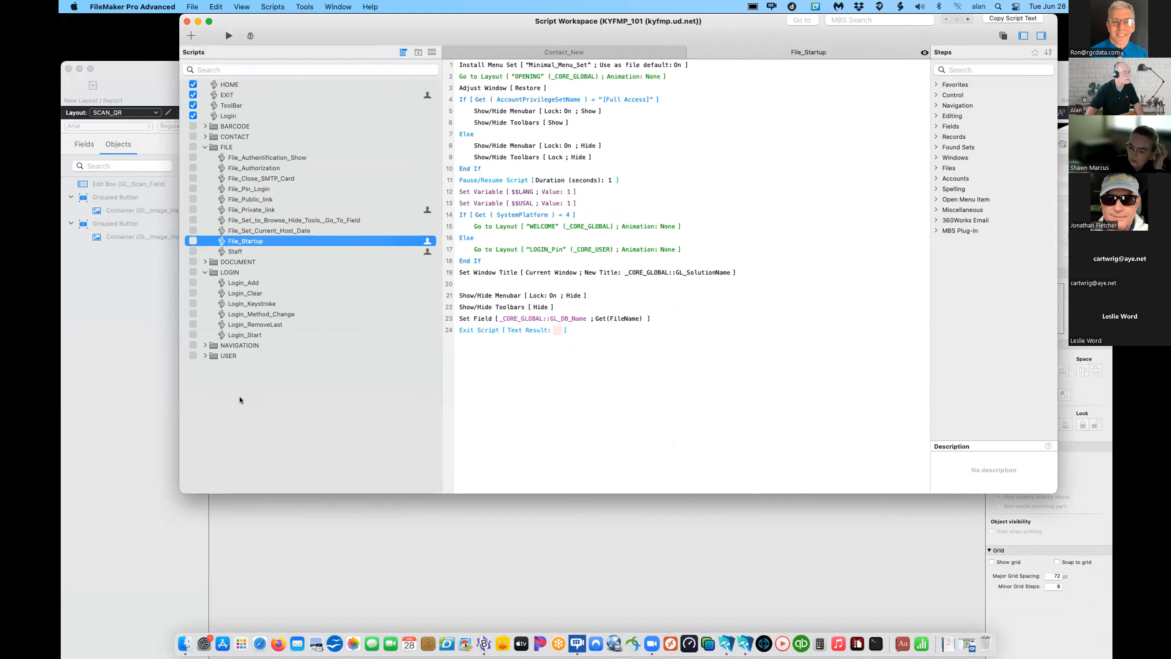
left_click(191, 36)
key("Return")
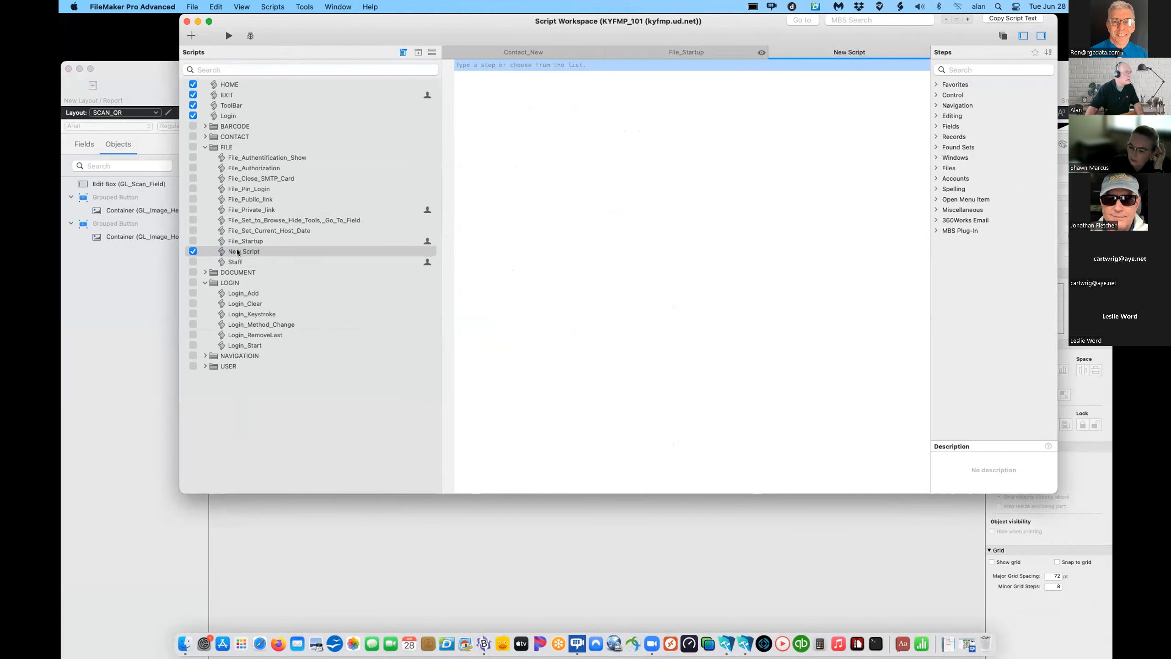
left_click(253, 252)
- Rename the new script FILE_Scan_GoTo and open it for editing
right_click(253, 252)
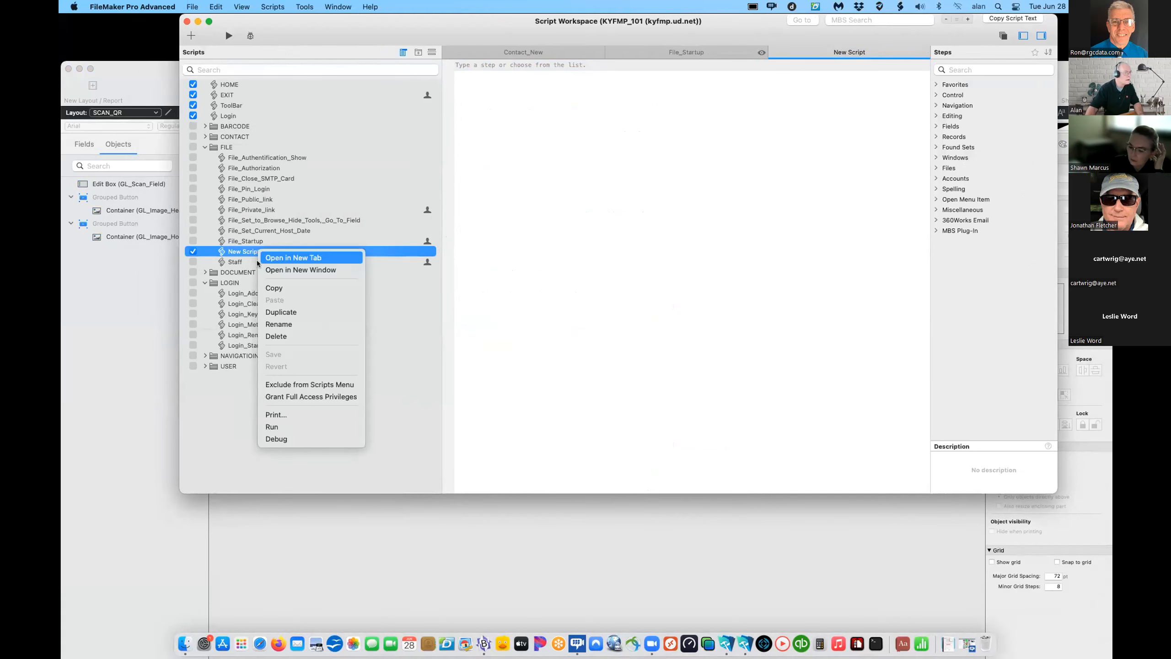
left_click(271, 324)
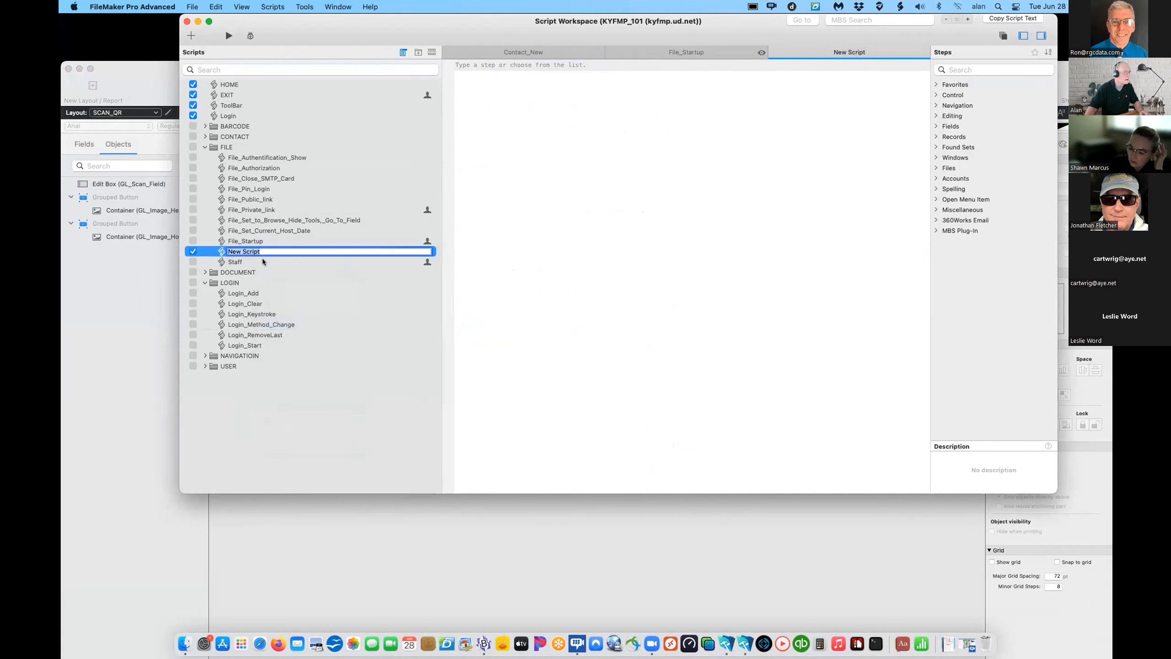
type("FI")
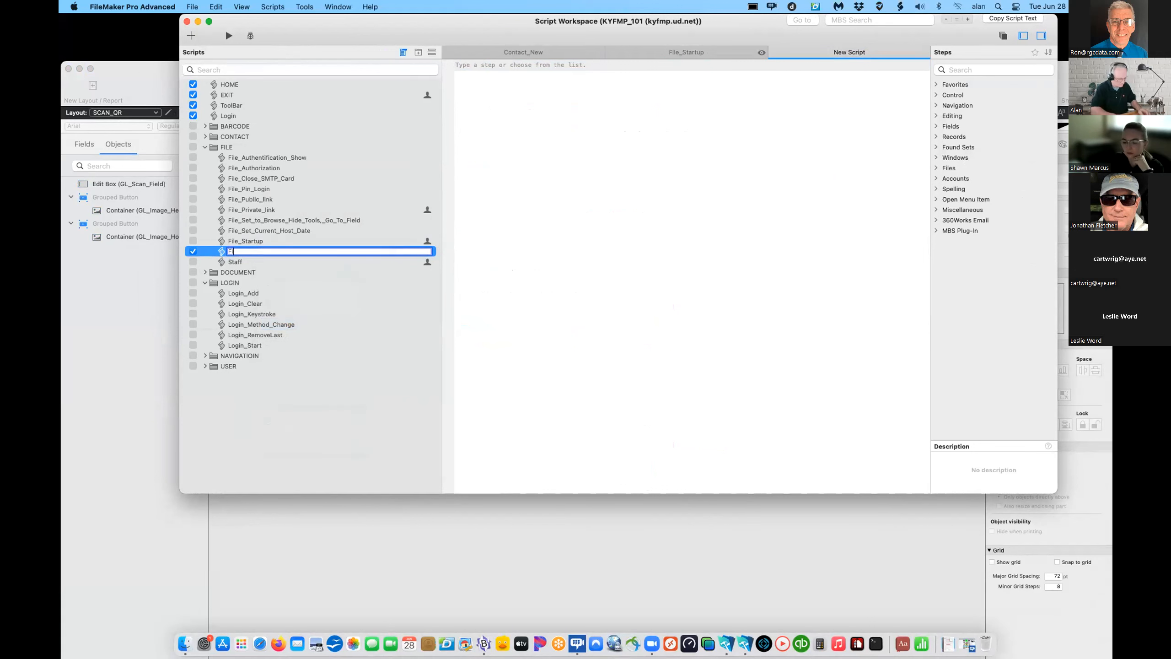
type("LE_")
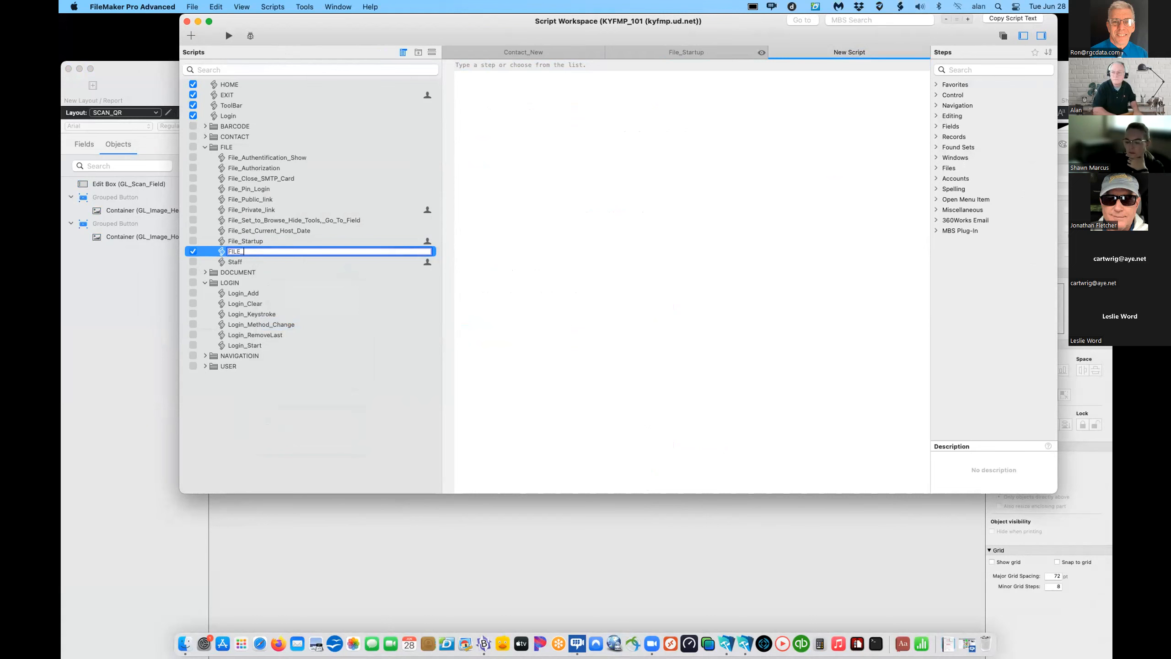
type("Scan_GoTO")
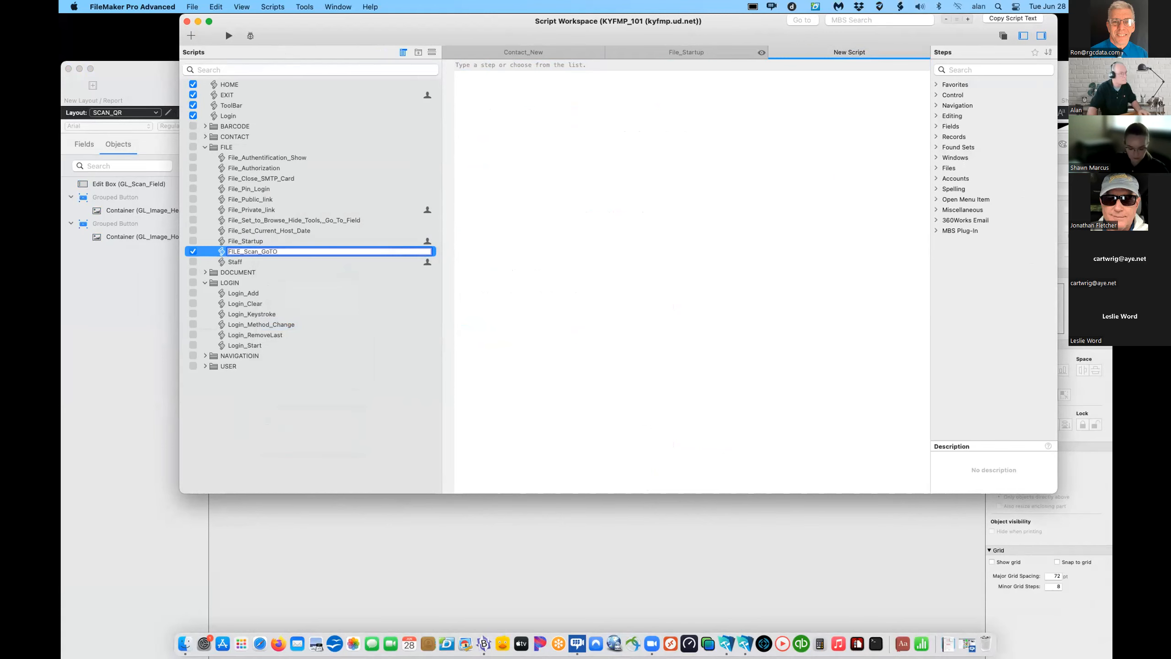
key("BackSpace")
type("o")
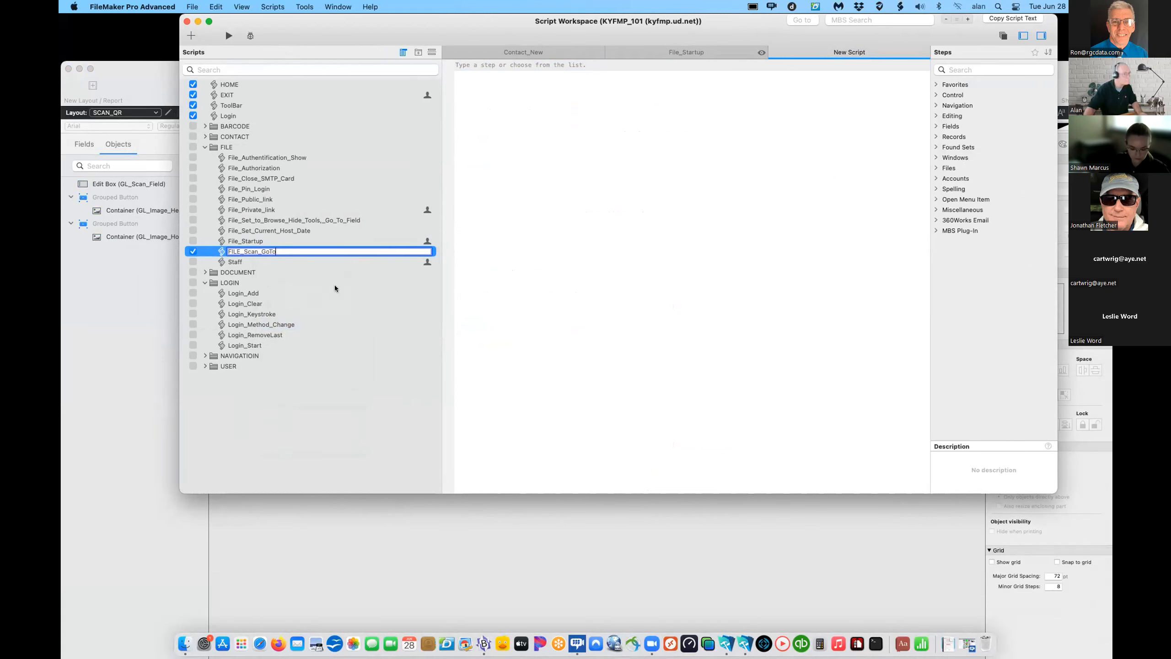
left_click(335, 285)
left_click(193, 251)
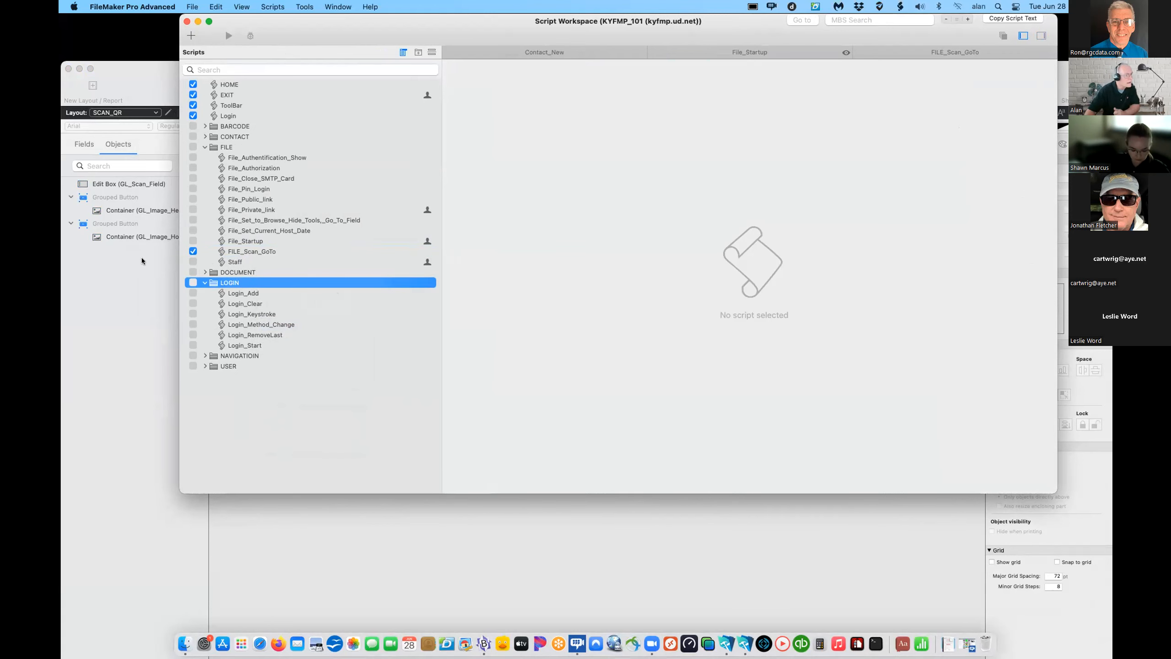
left_click(258, 252)
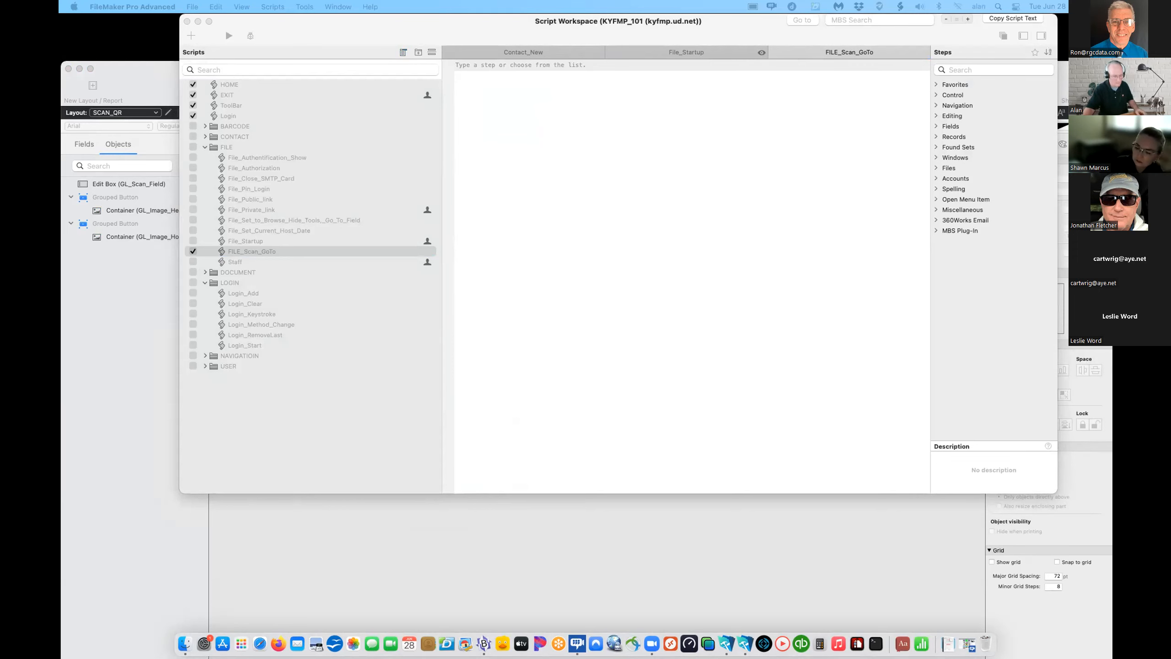
- Paste the Enter Browse Mode, Go to Layout SCAN_QR and Go to Field GL_Scan_Field steps
left_click(511, 239)
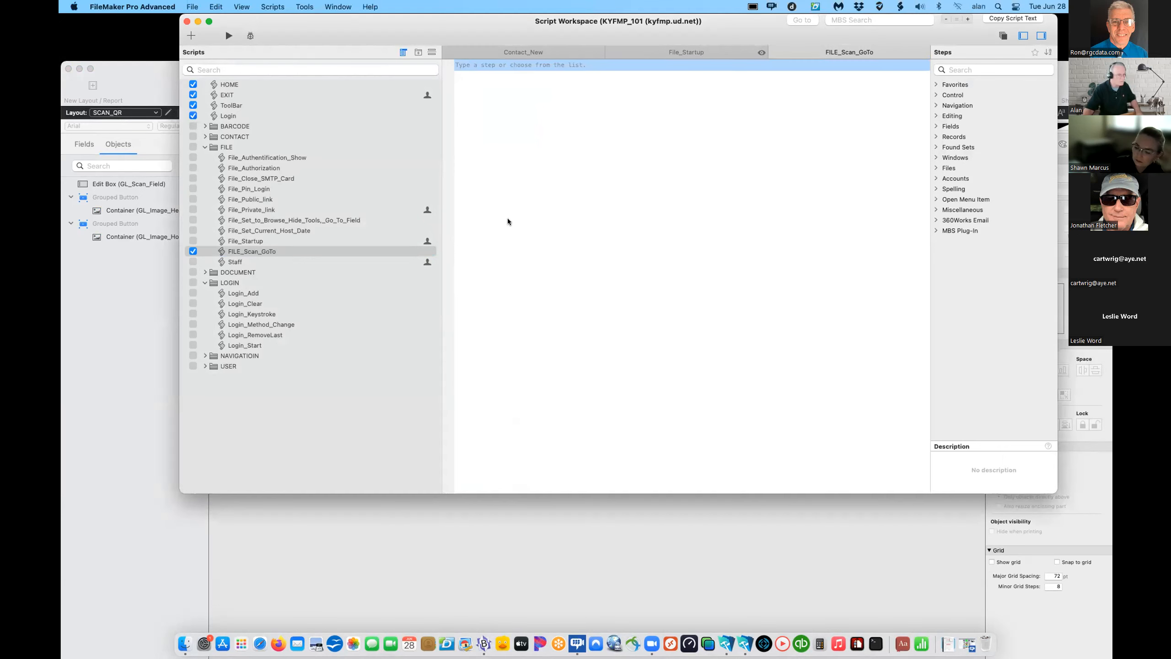
type("Enter Browse Mode [ Pause: Off ] Go to Layout [ \"SCAN_QR\" (_CORE_GLOBAL) ; Animation: None ] Go to Field [ _CORE_GLOBAL::GL_Scan_Field ]")
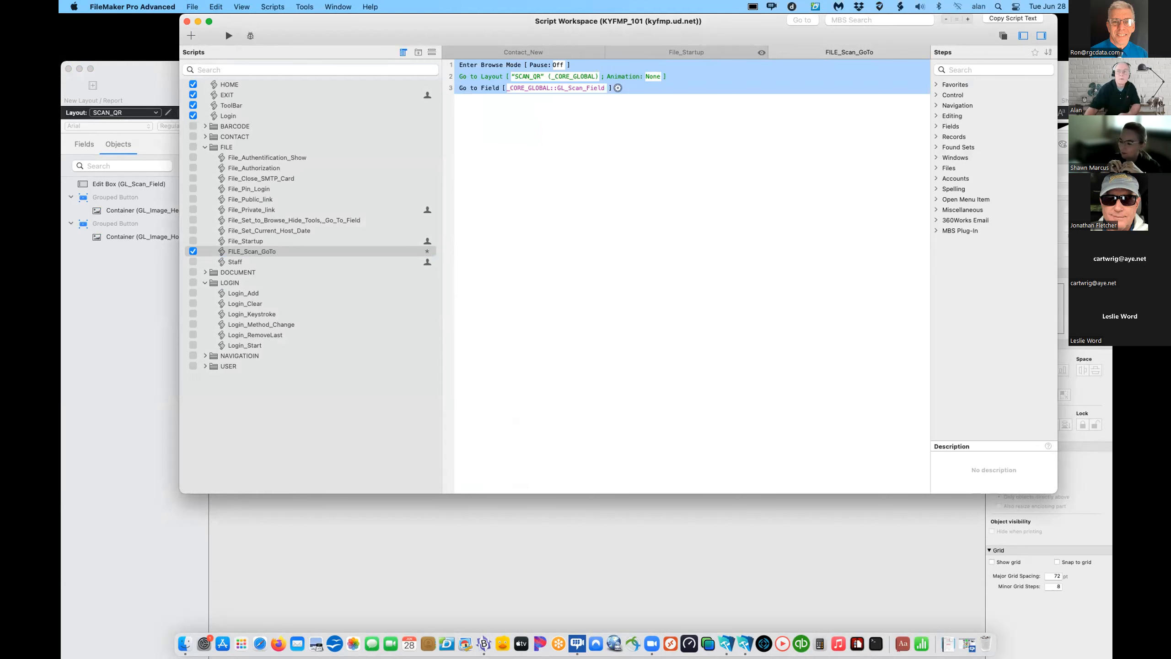
key("super+Tab")
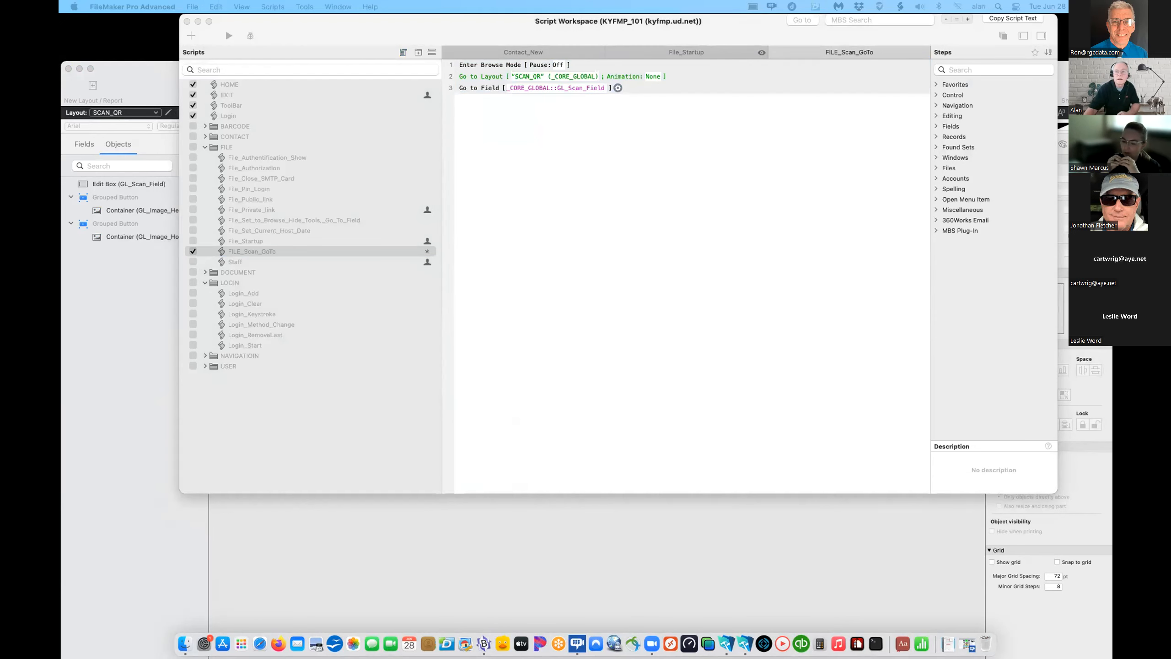
key("super+Tab")
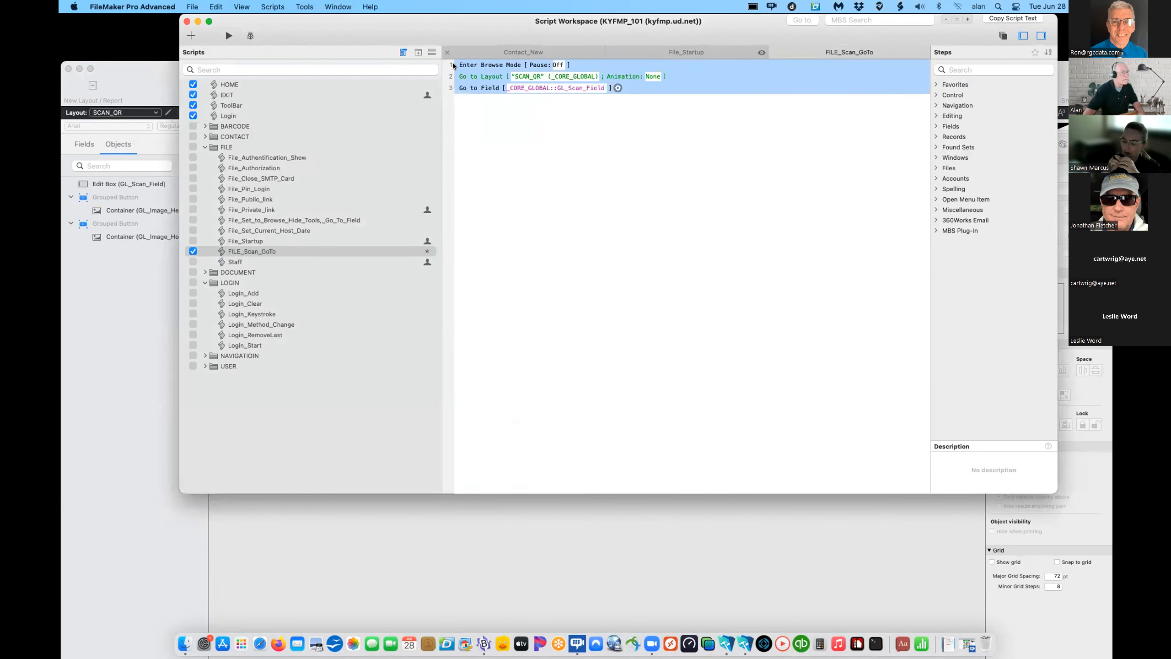
- Add an If [Get ( SystemPlatform ) = 3] above the browse steps
left_click(454, 66)
key("Return")
key("Return")
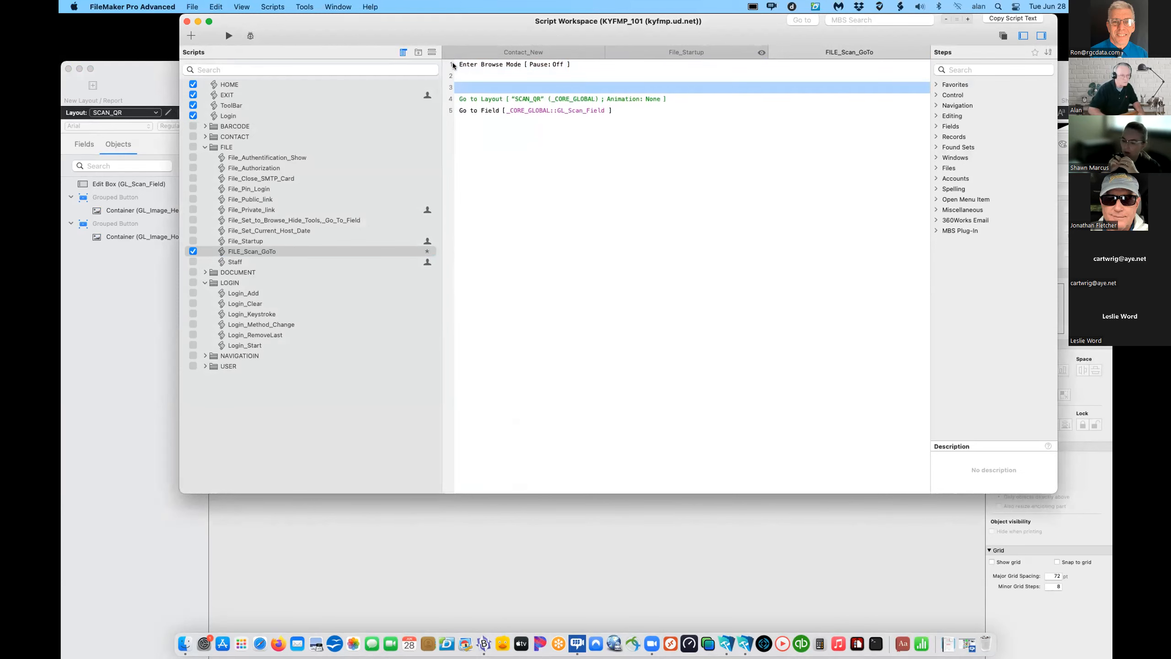
mouse_move(460, 65)
left_mouse_down()
mouse_move(465, 108)
mouse_move(466, 85)
left_mouse_up()
type("If [ Get ( SystemPlatform ) = 3 ]")
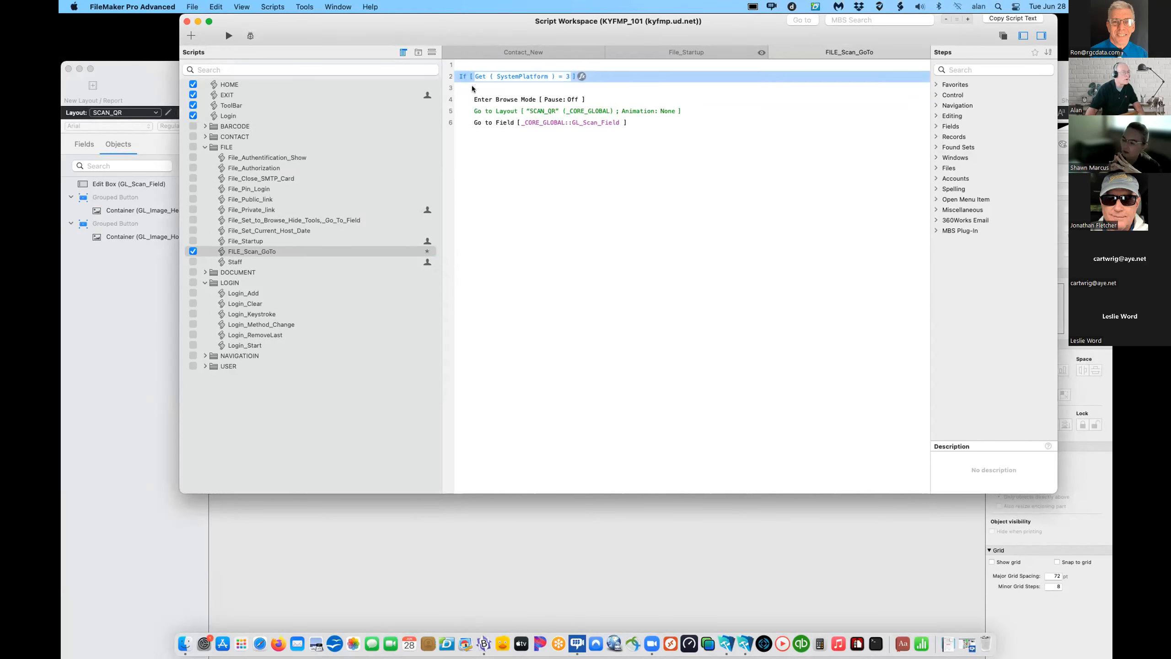
left_click(472, 89)
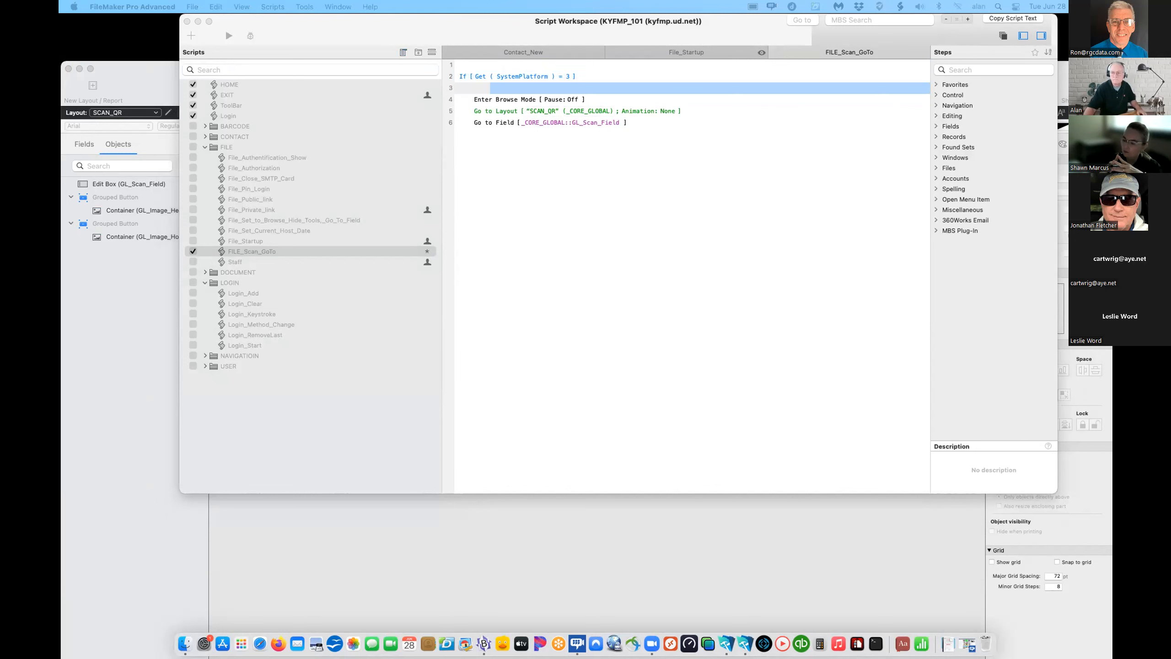
left_click(562, 316)
- Move the three steps into an Else branch with End If and Exit Script
left_click(466, 101)
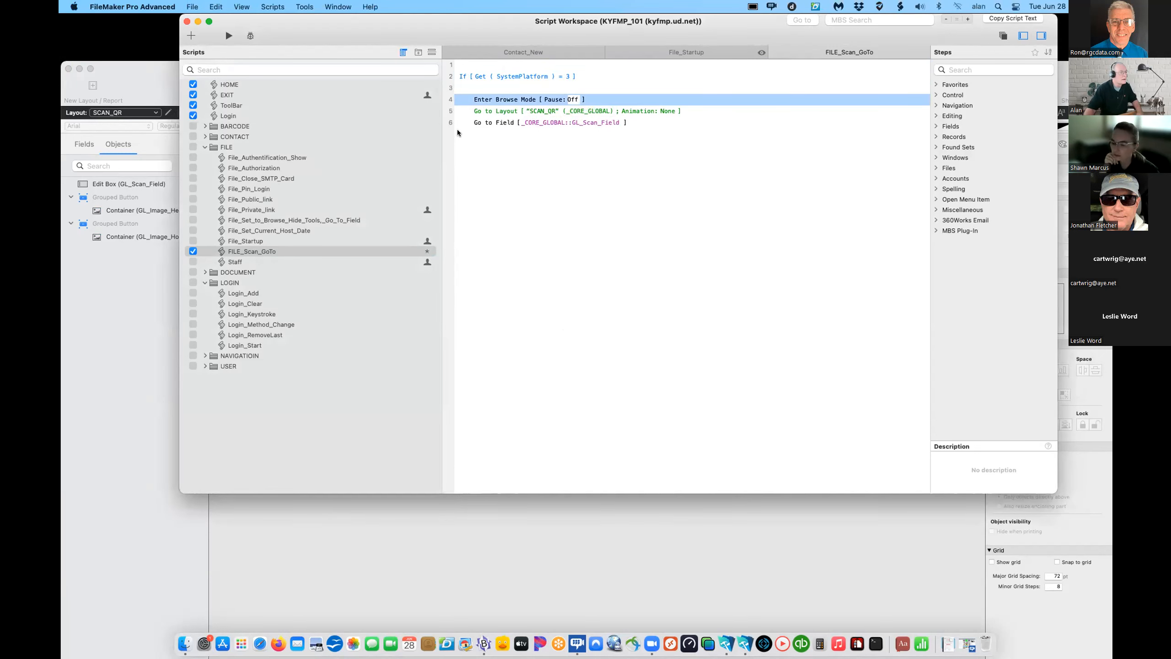
left_click(487, 99)
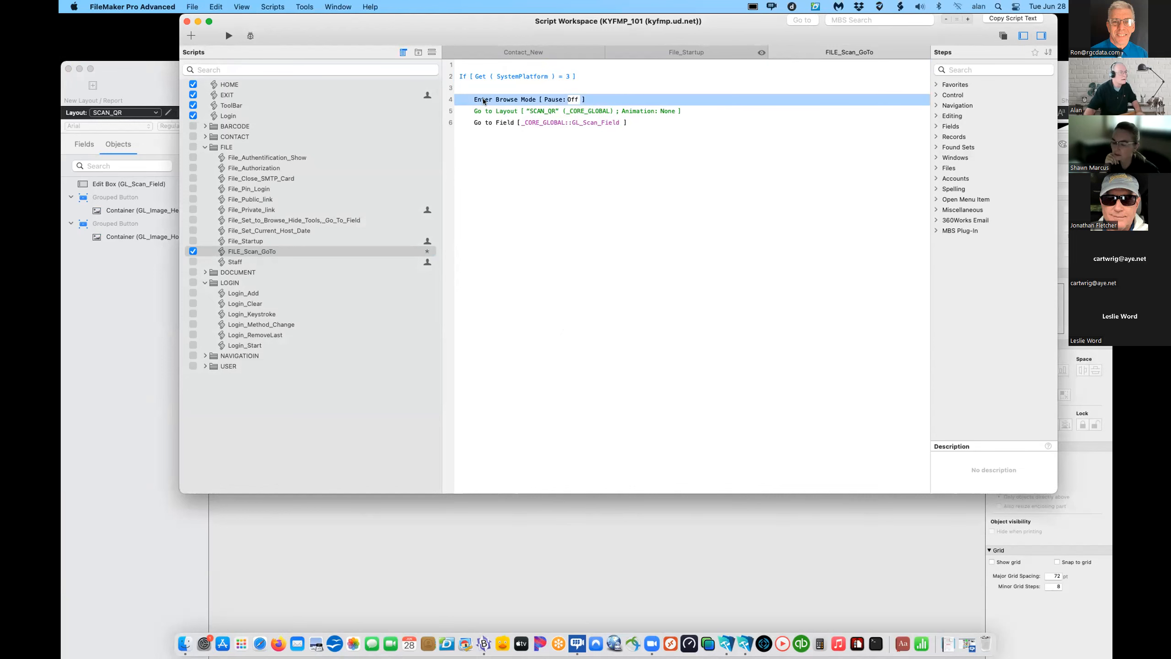
left_click(479, 122, "shift")
key("Delete")
type("Else Enter Browse Mode [ Pause: Off ] Go to Layout [ \"SCAN_QR\" (_CORE_GLOBAL) ; Animation: None ] Go to Field [ _CORE_GLOBAL::GL_Scan_Field ] End If  Exit Script [ Text Result: ]")
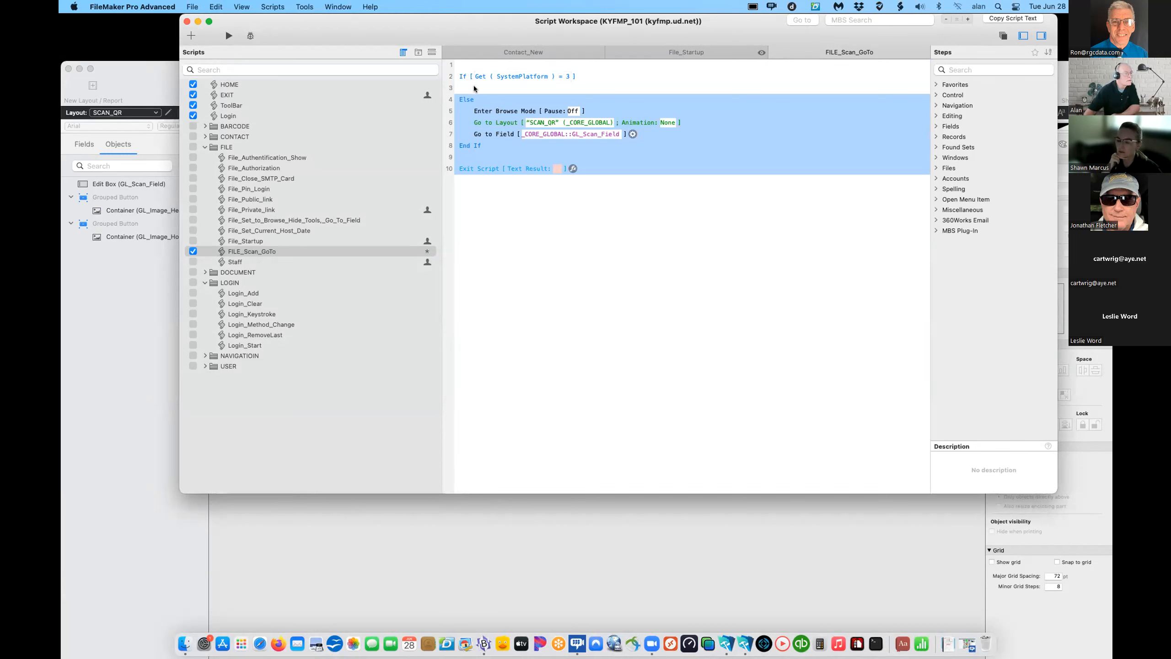
left_click(499, 88)
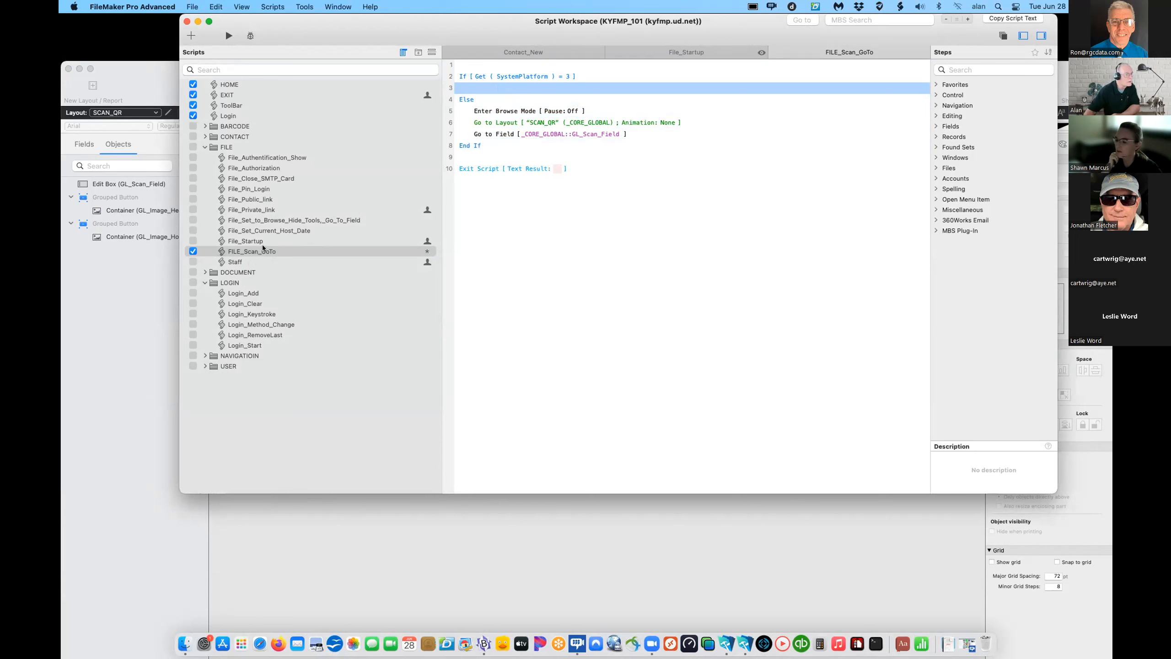
left_click(190, 251)
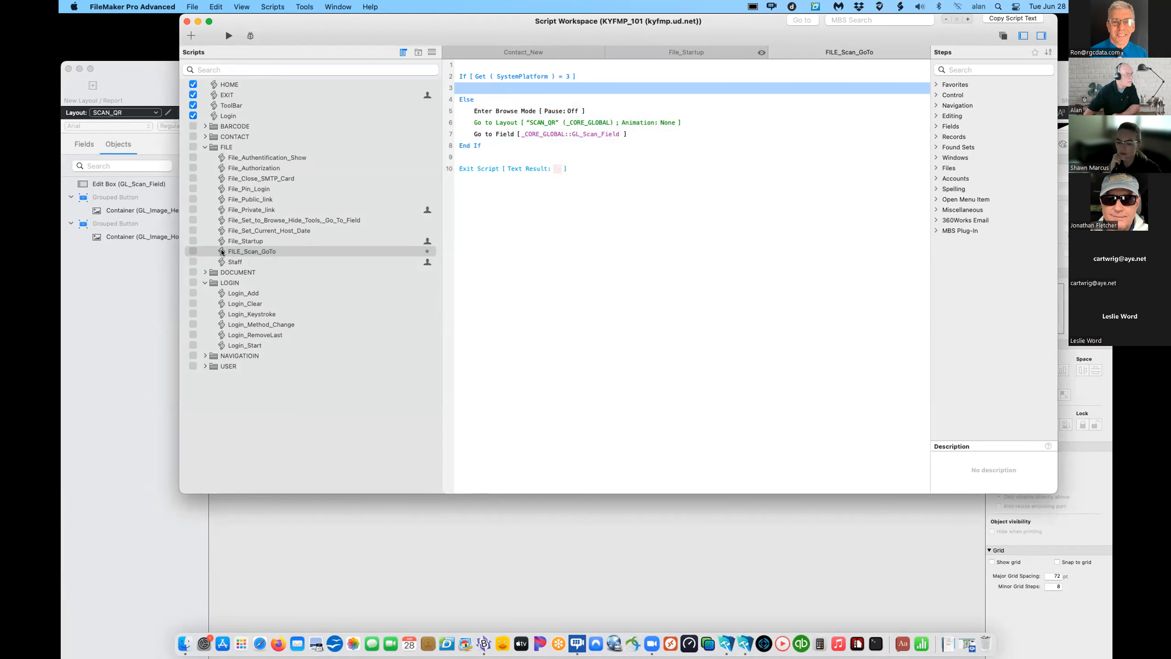
left_click(232, 252)
- Add new untitled scripts to the FILE folder
left_click(191, 36)
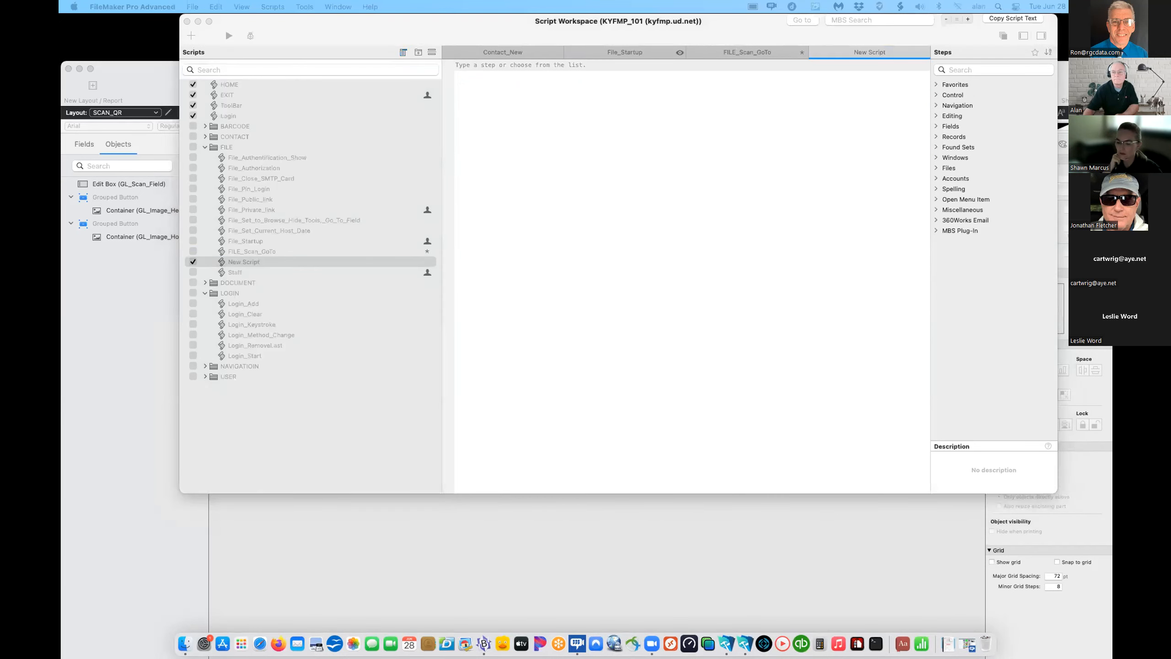
key("ctrl+Up")
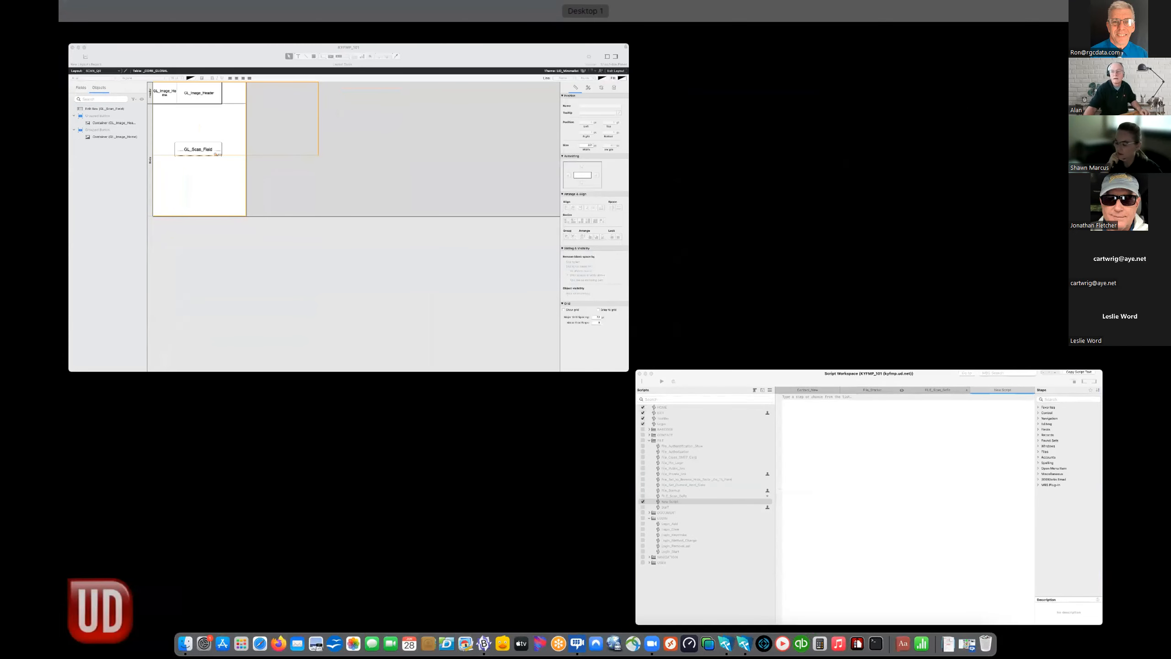
left_click(836, 458)
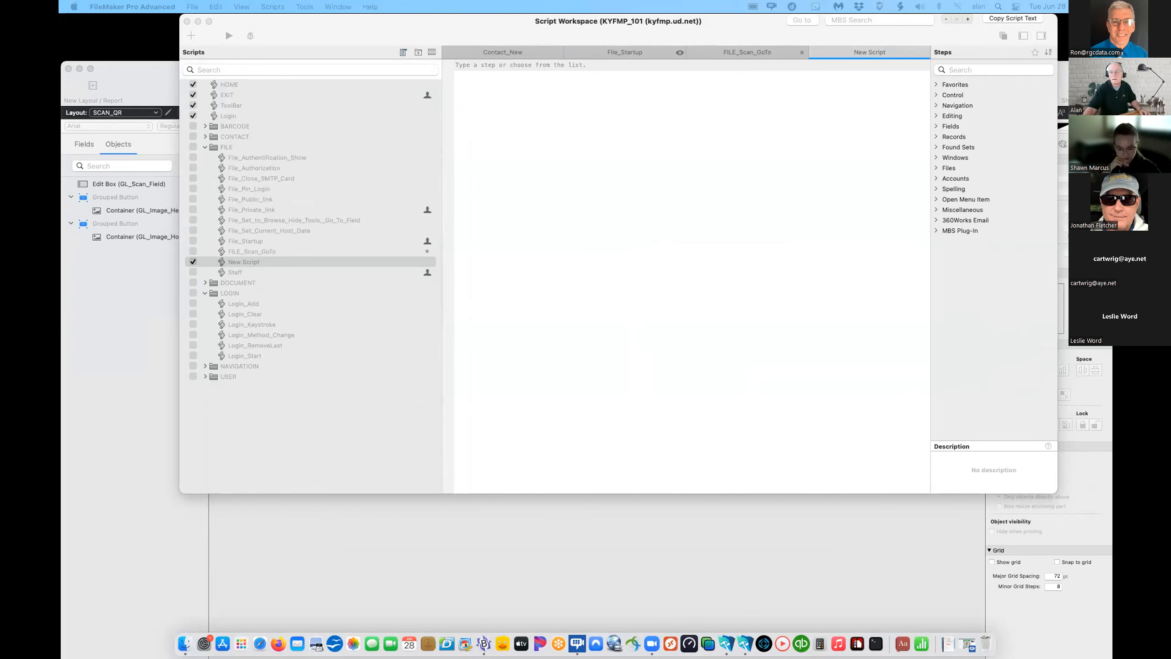
left_click(441, 319)
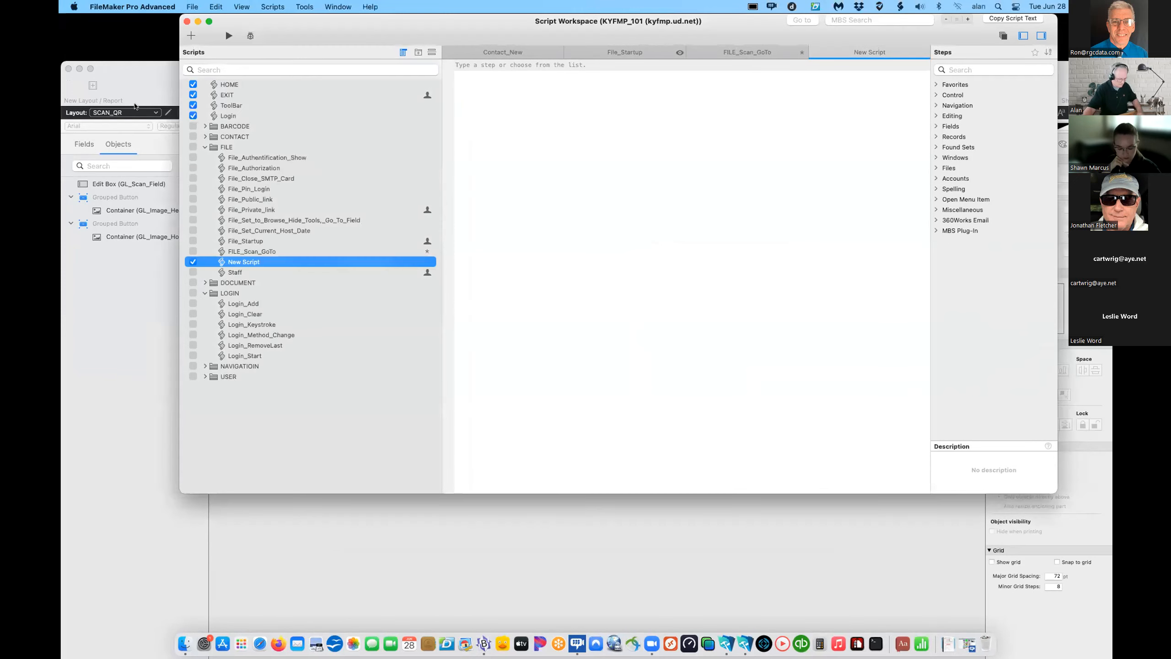
left_click(192, 35)
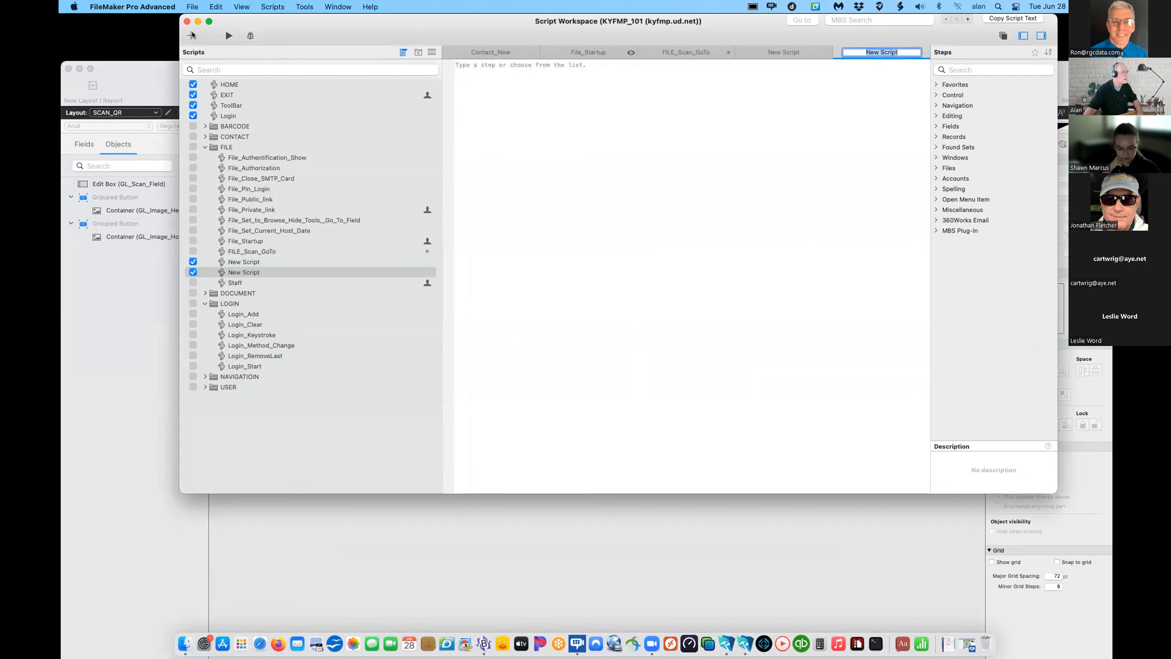
left_click(246, 272)
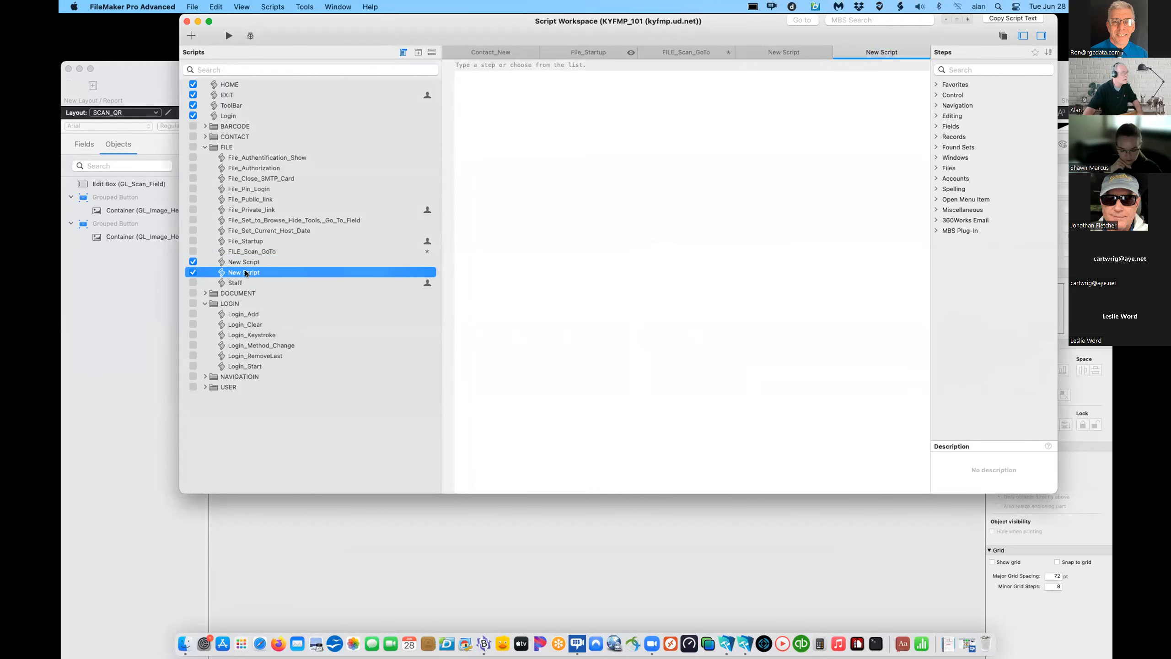
- Name the second script File_Scan_Lookup_Exit_Perform, keep it off the Scripts menu, and open it
left_click(245, 272)
type("File_Scan_Lookup_Exit_Perform")
left_click(193, 272)
left_click(192, 262)
double_click(234, 262)
double_click(238, 272)
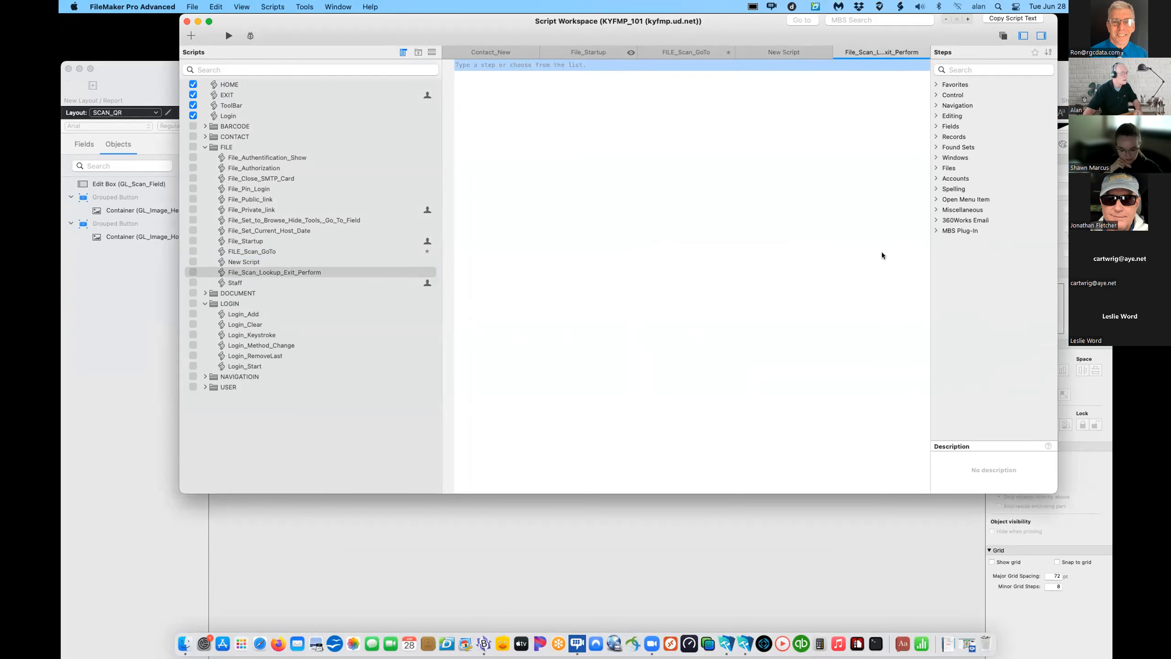
scroll(626, 239, "up", 1)
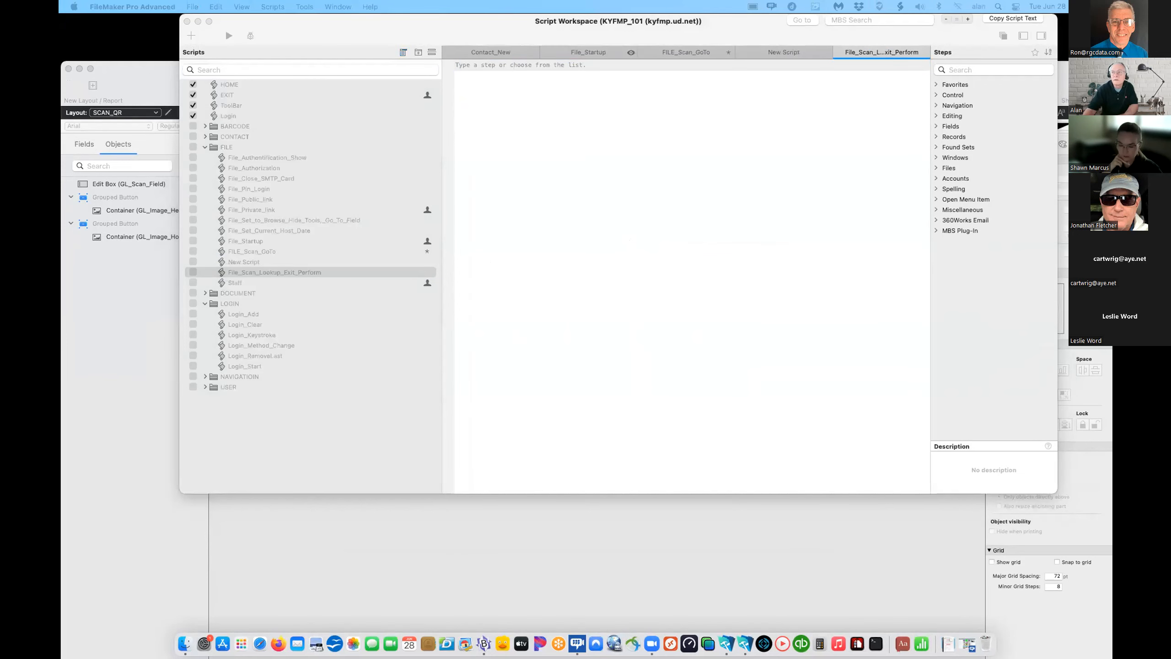
left_click(529, 153)
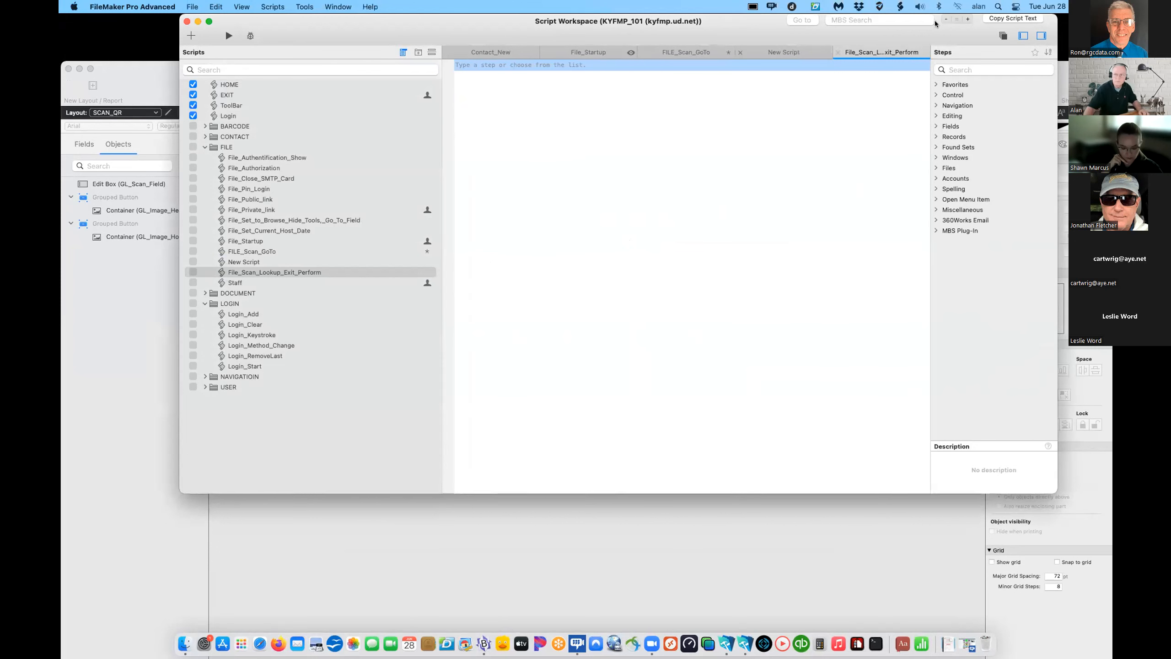
key("super+Tab")
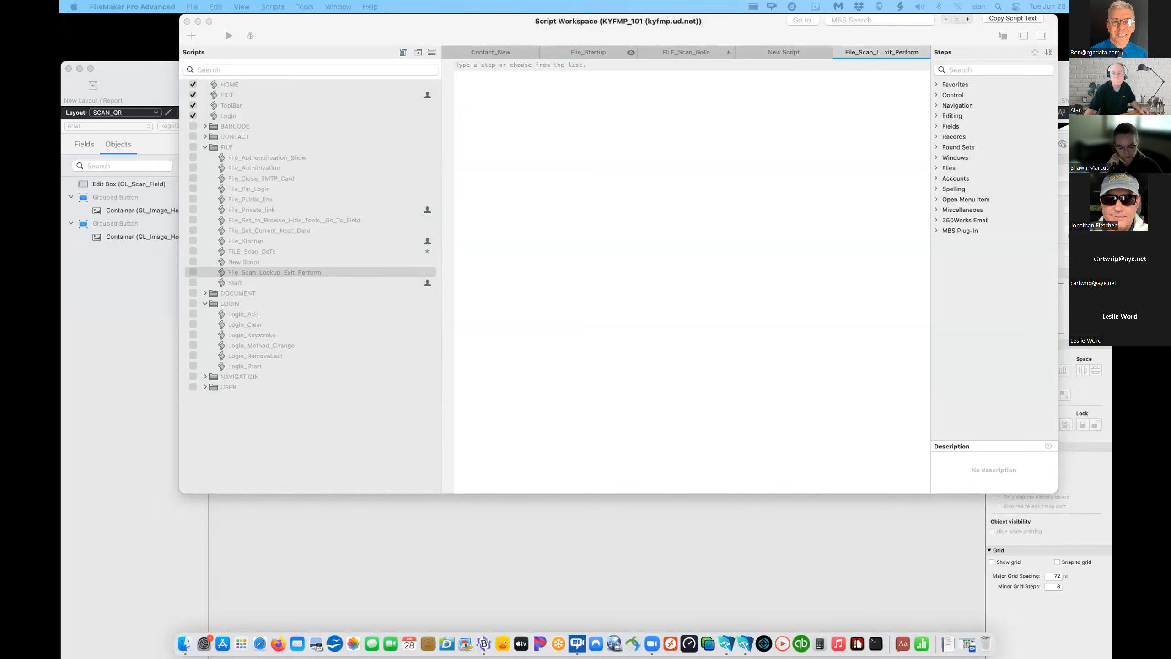
left_click(496, 86)
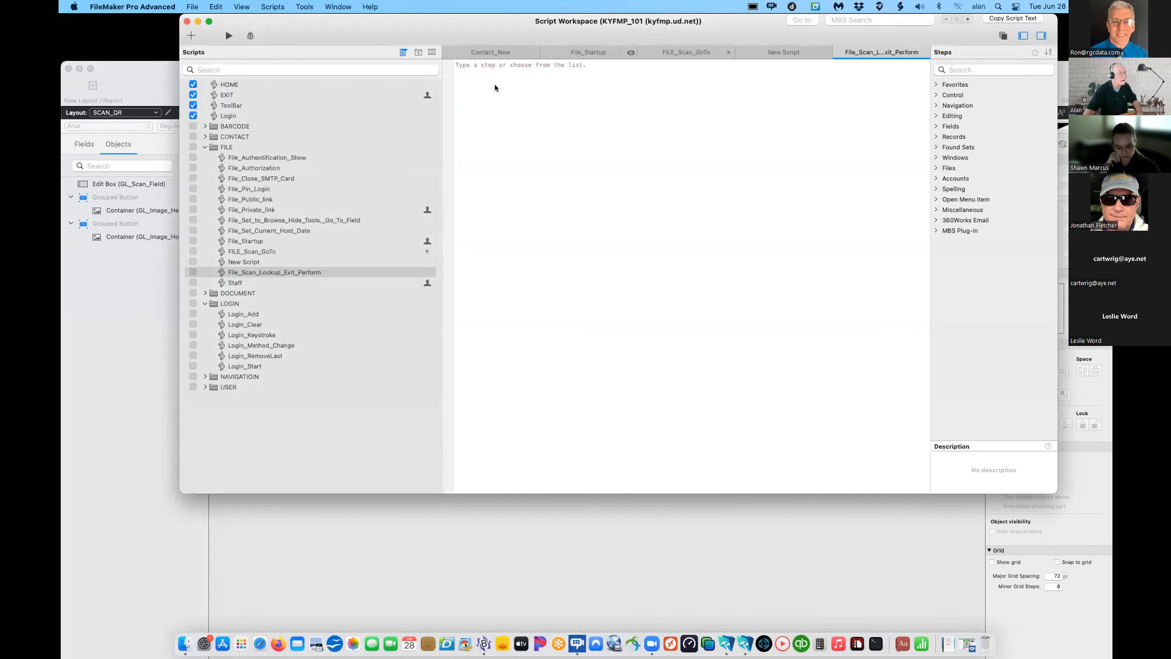
- Paste Set Error Capture, Set Variable $scan from GL_Scan_Field, and Freeze Window
type("Set Error Capture [ On ] Set Variable [ $scan ; Value: _CORE_GLOBAL::GL_Scan_Field ] Freeze Window")
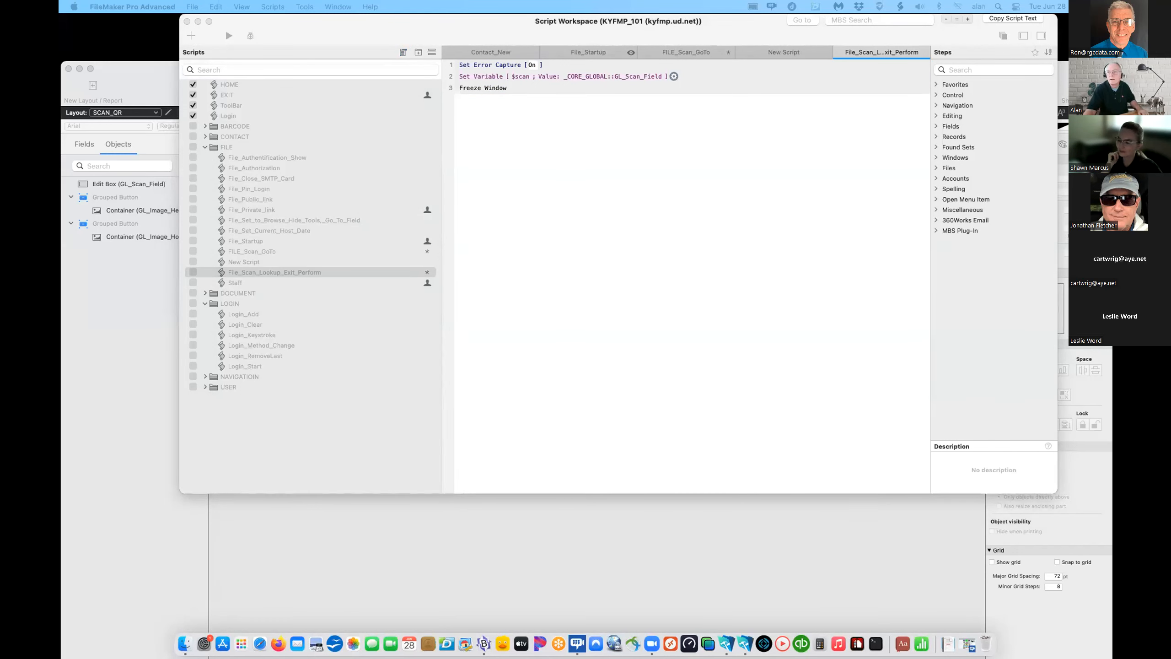
left_click(492, 115)
left_click(492, 115)
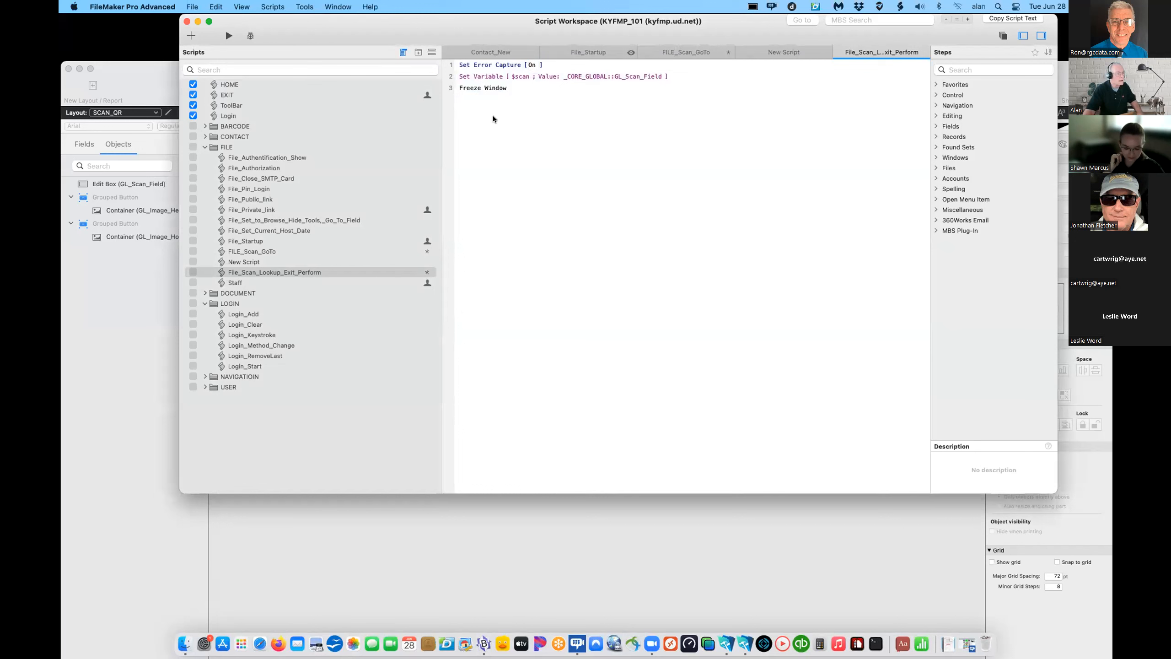
- After Freeze Window, paste Set Field clearing GL_Scan_Field and Enter Find Mode
left_click(516, 88)
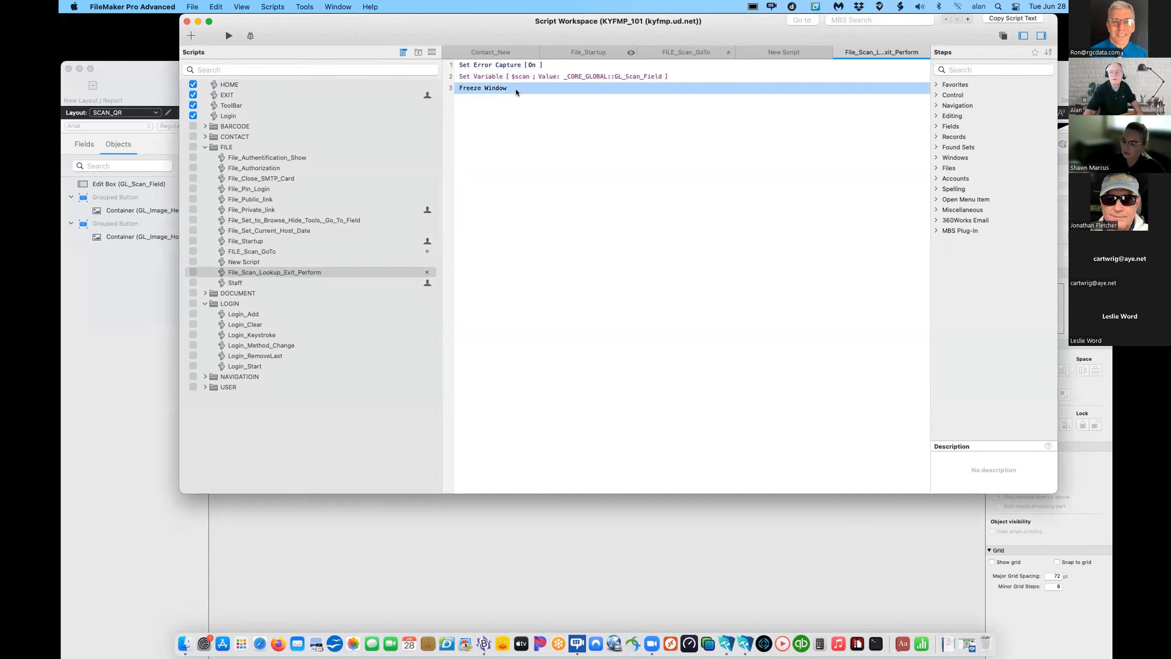
key("super+v")
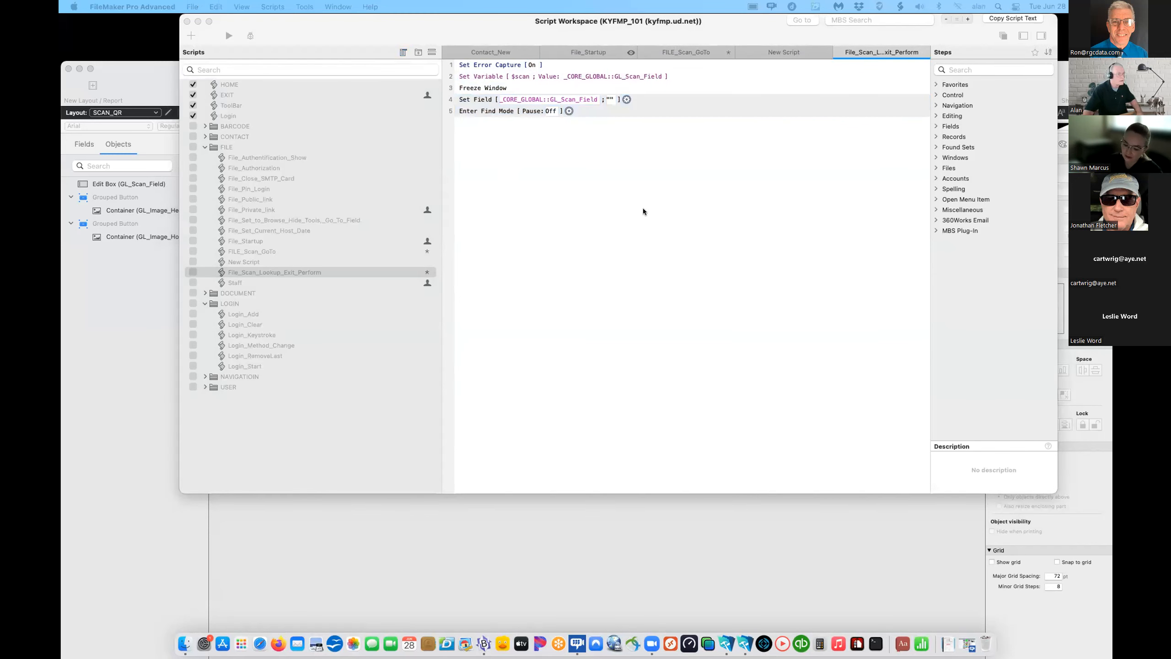
left_click(588, 178)
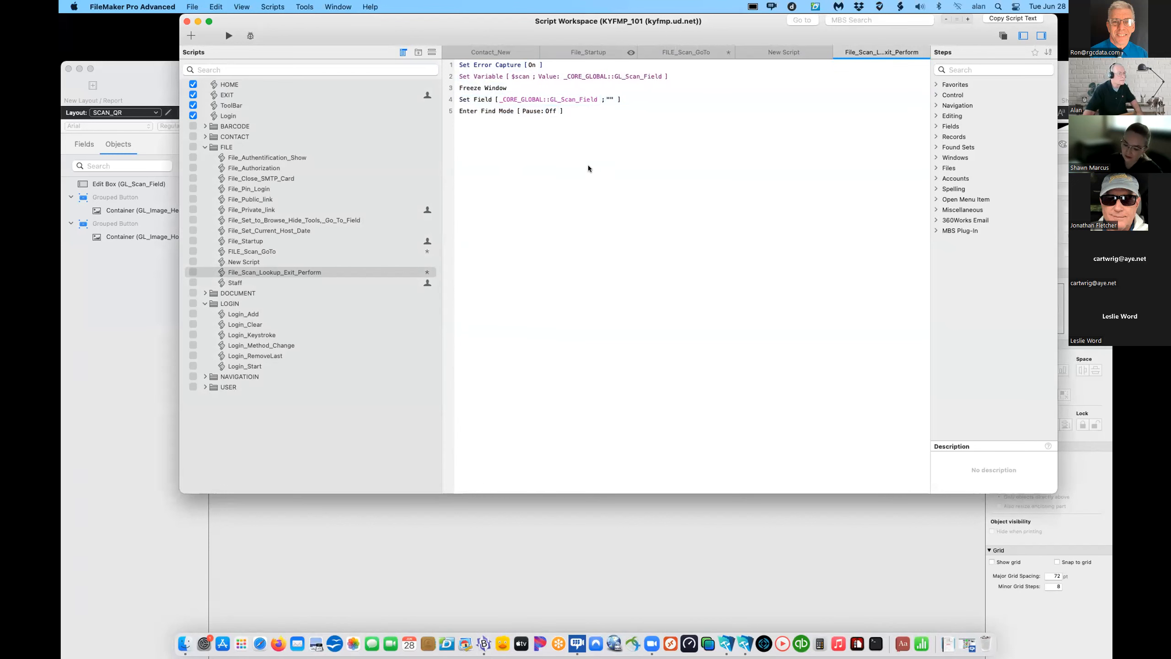
- Add Go to Layout CONTACT_List, Set Field CN_Serial to "=="&$scan and Perform Find, removing the blank line
type("Go to Layout [ \"CONTACT_List\" (CONTACT) ; Animation: None ]")
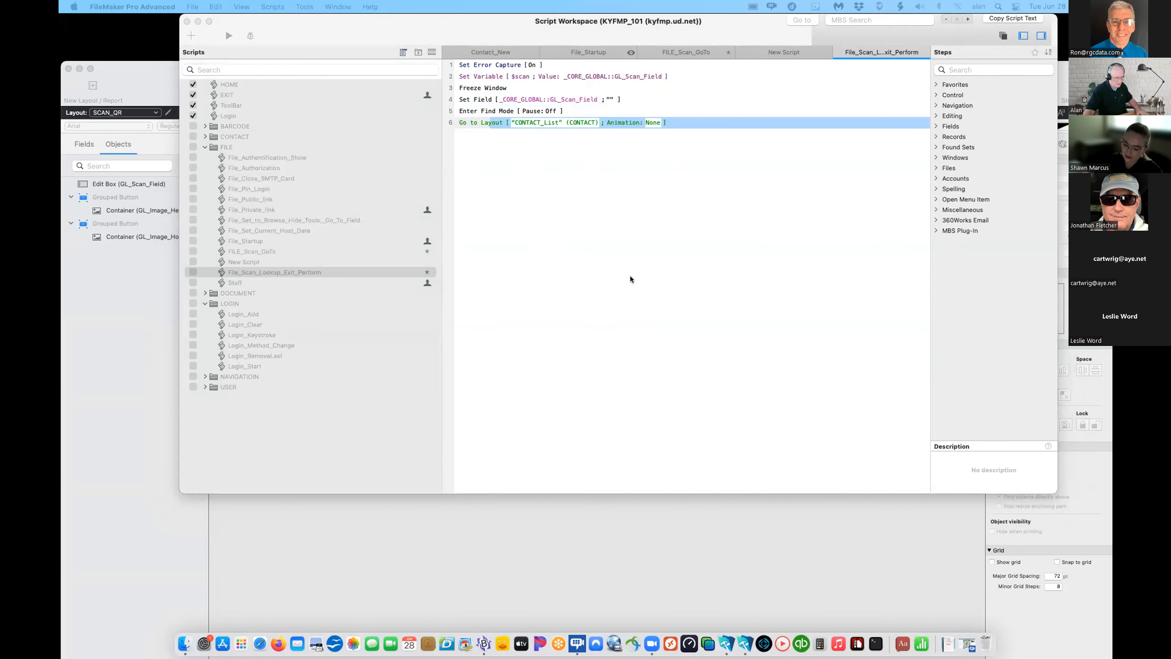
left_click(617, 226)
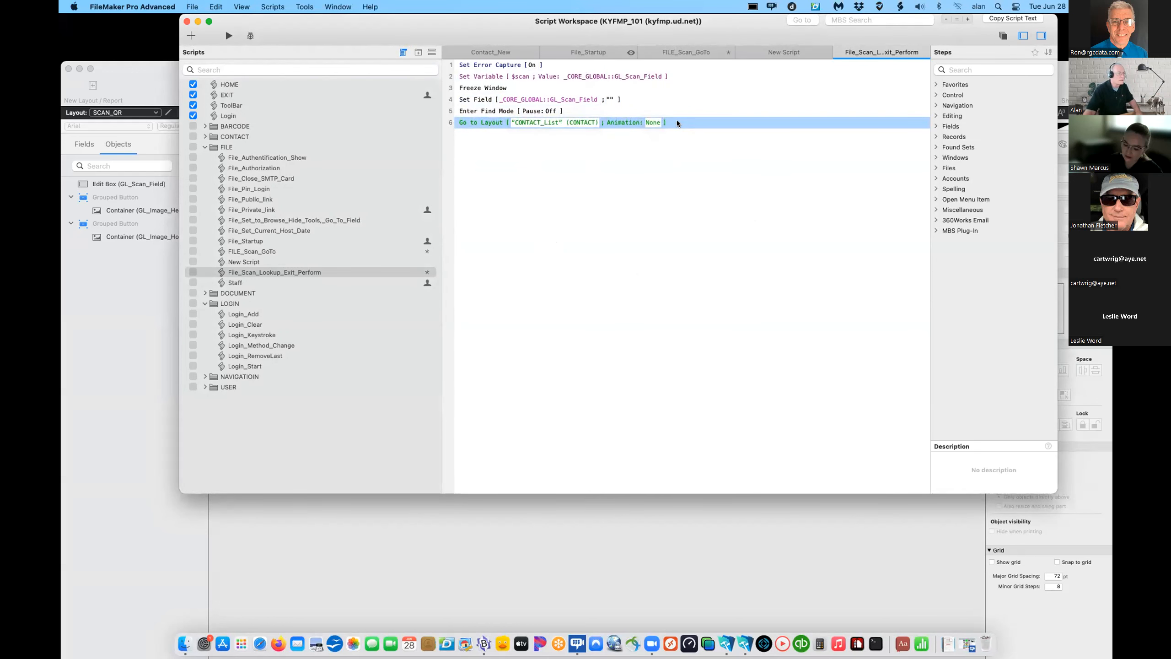
key("Return")
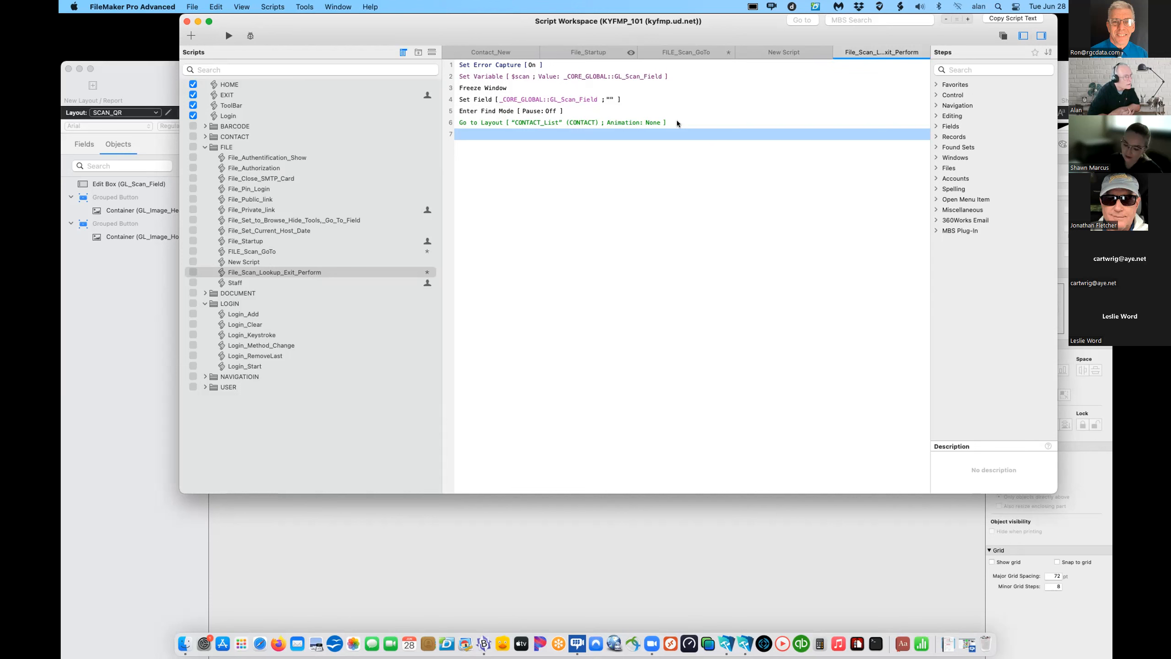
type("Set Field [ CONTACT::CN_Serial ; \"==\"&$scan ] Perform Find [ ]")
left_click(509, 133)
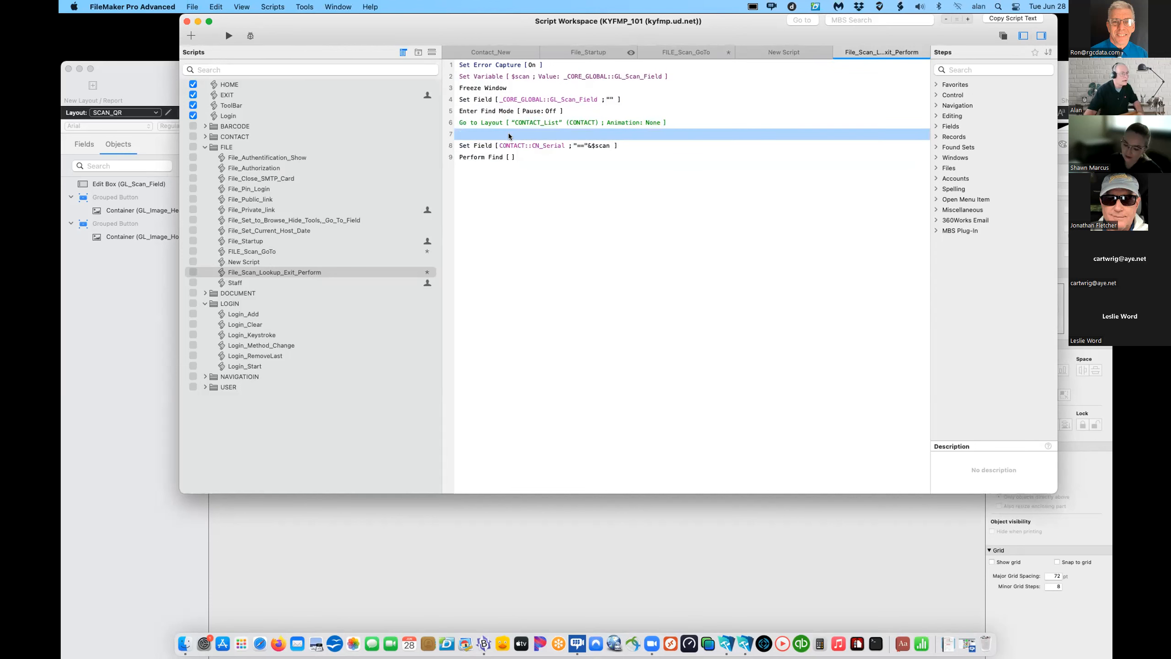
key("BackSpace")
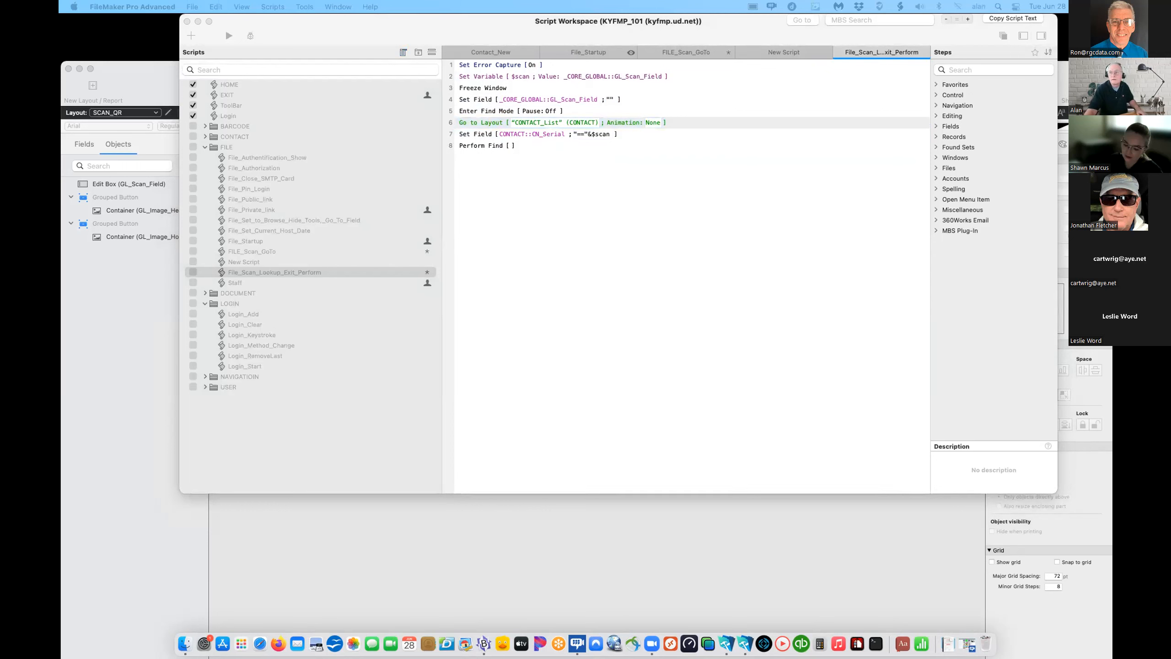
- Add an If FoundCount = 1 block that opens CONTACT_Detail after Perform Find
left_click(604, 266)
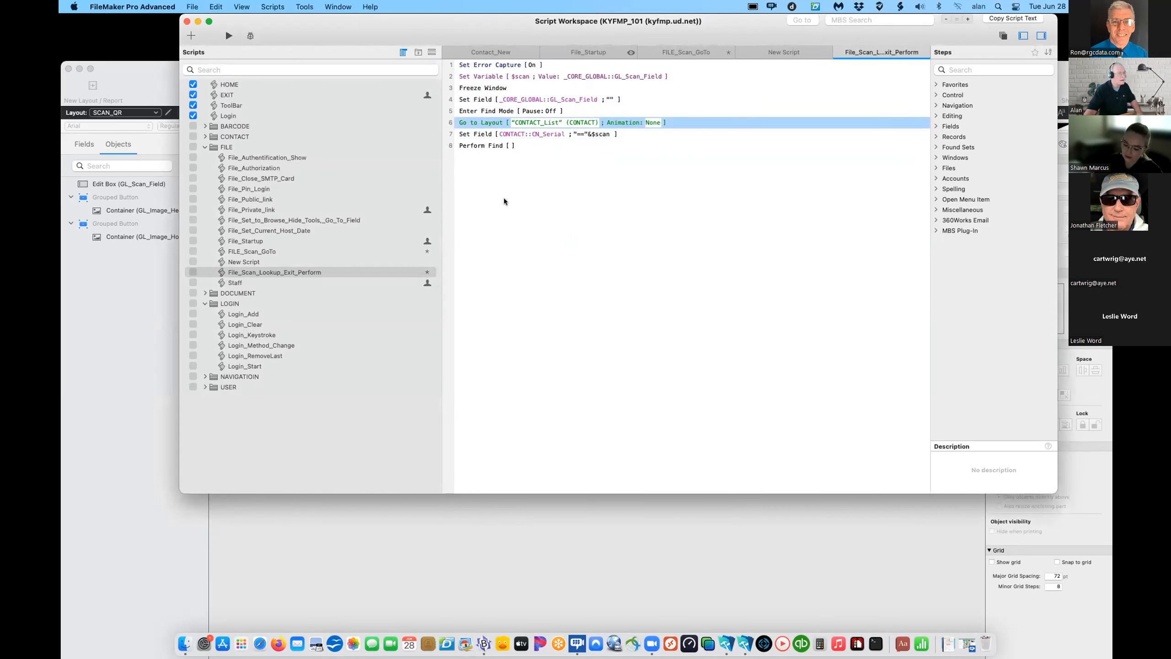
left_click(460, 155)
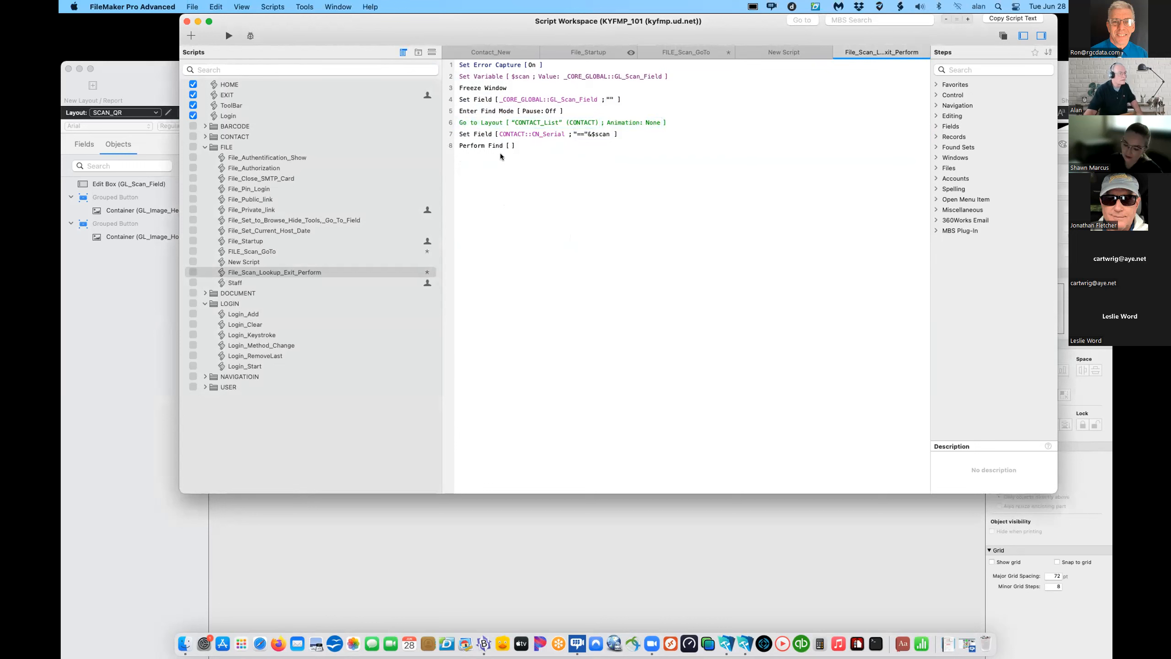
key("super+v")
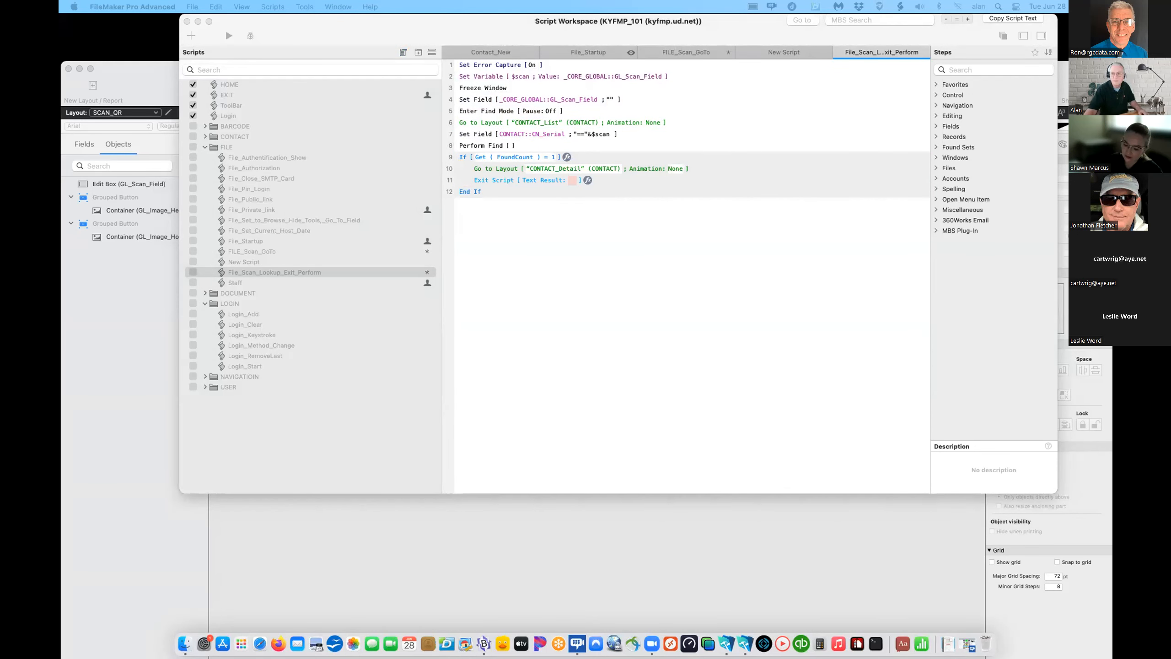
- Add the If FoundCount = 0 block with a NO RECORDS FOUND dialog
left_click(560, 345)
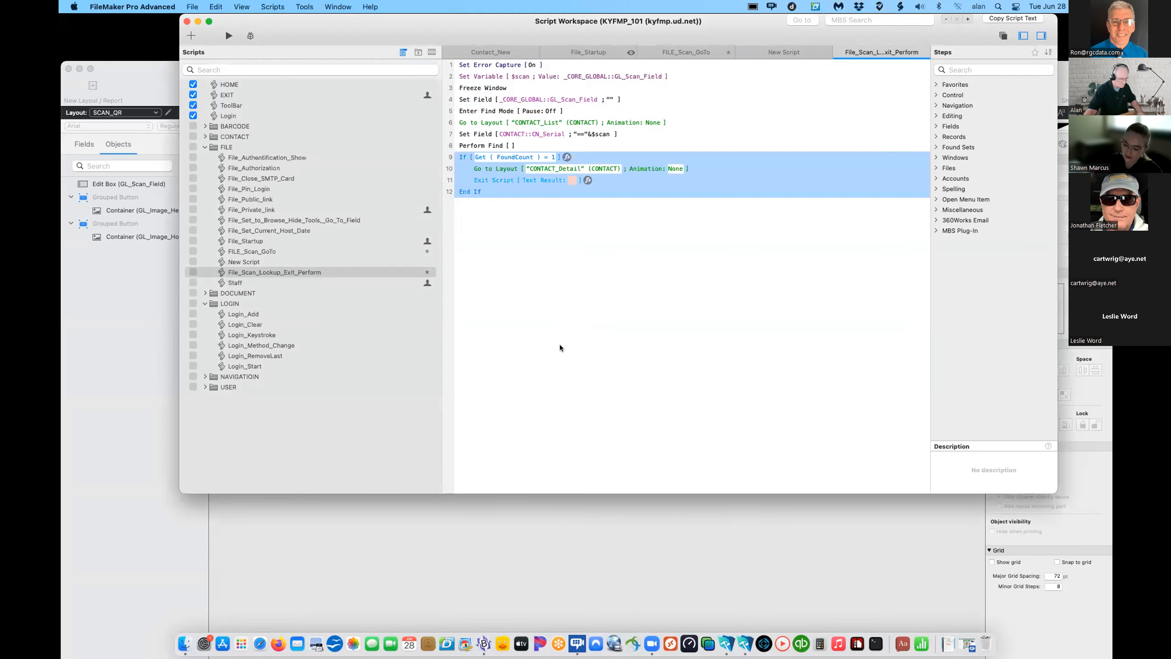
left_click(482, 203)
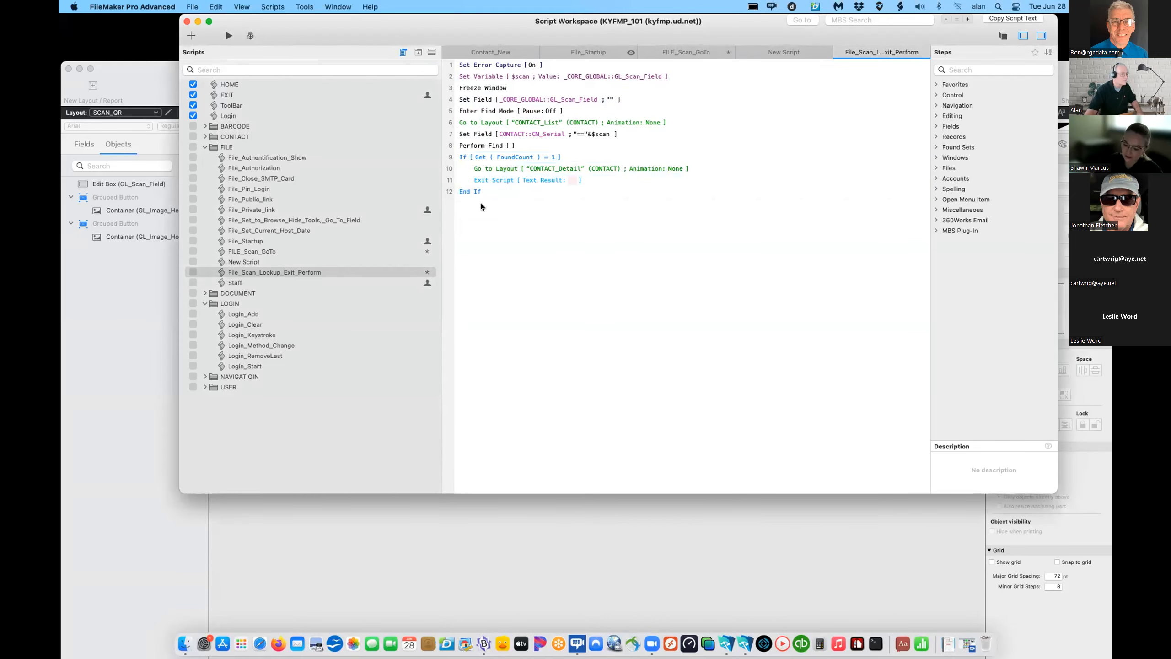
key("super+v")
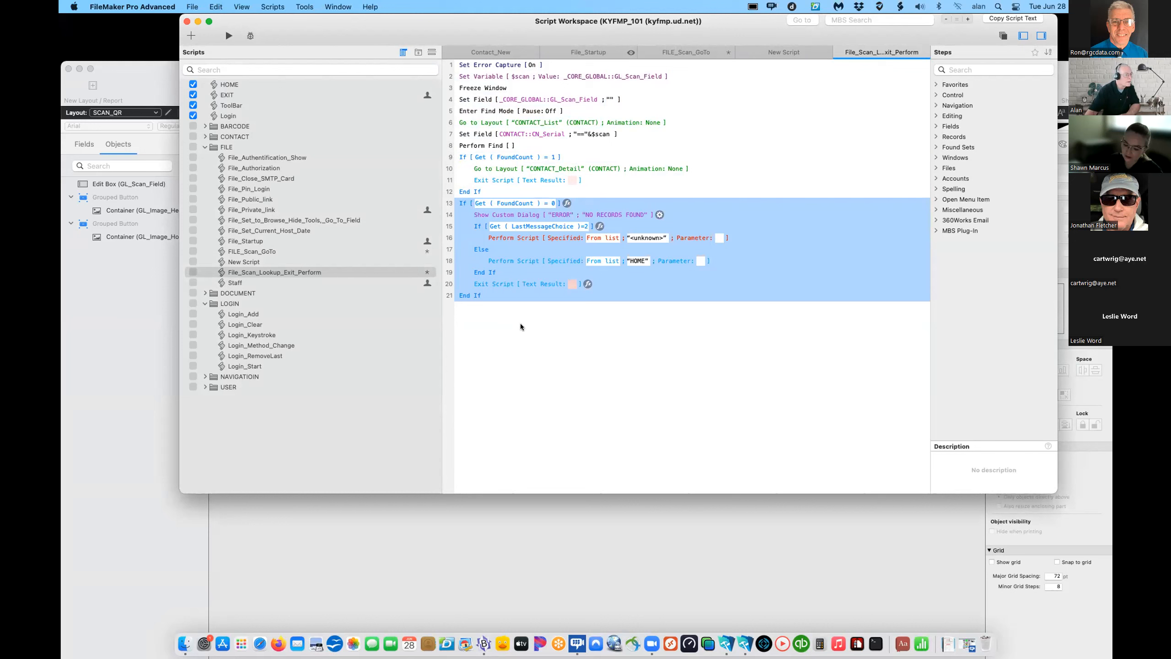
- Set line 16's Perform Script to run FILE_Scan_GoTo from the FILE folder
left_click(245, 261)
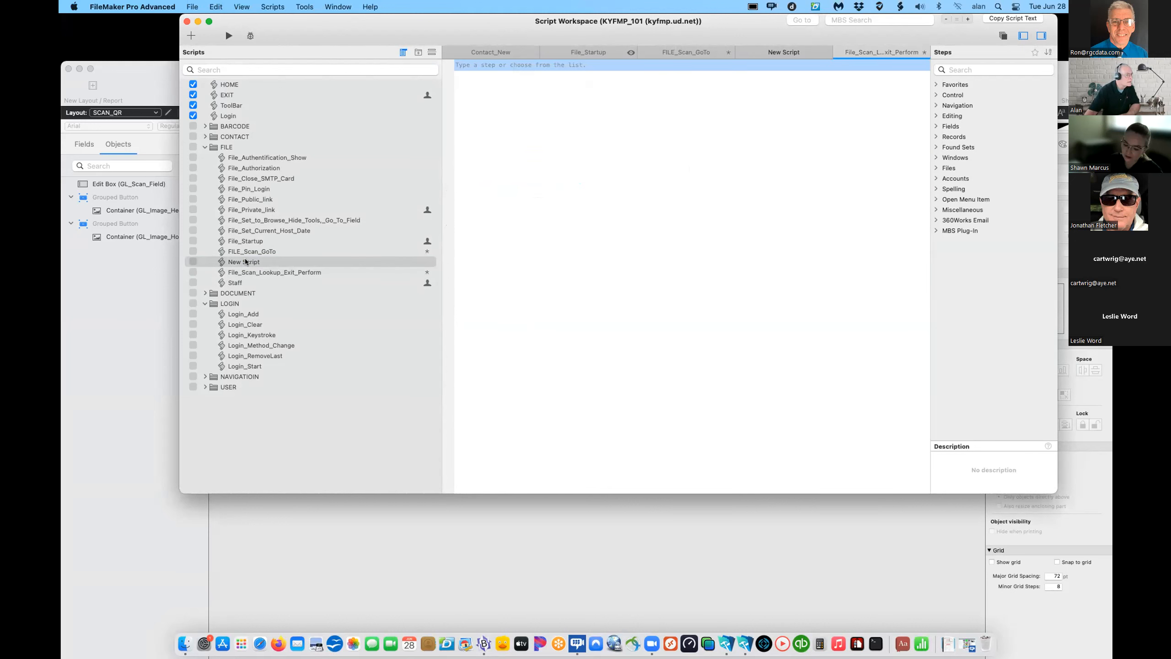
left_click(260, 274)
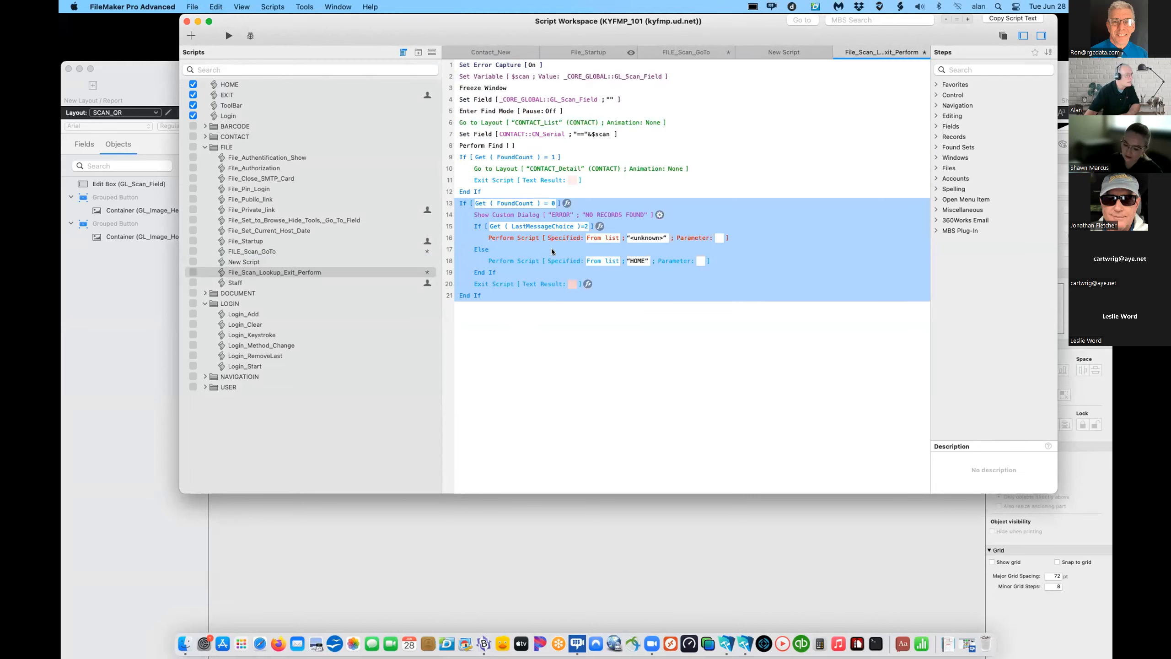
left_click(644, 237)
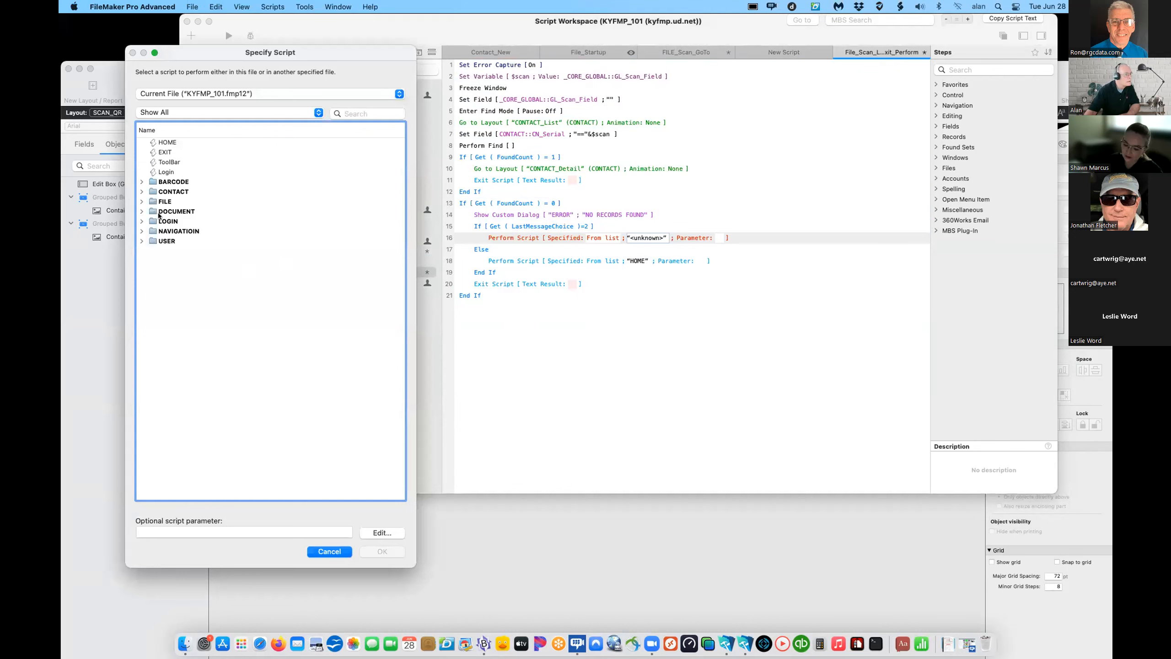
left_click(141, 202)
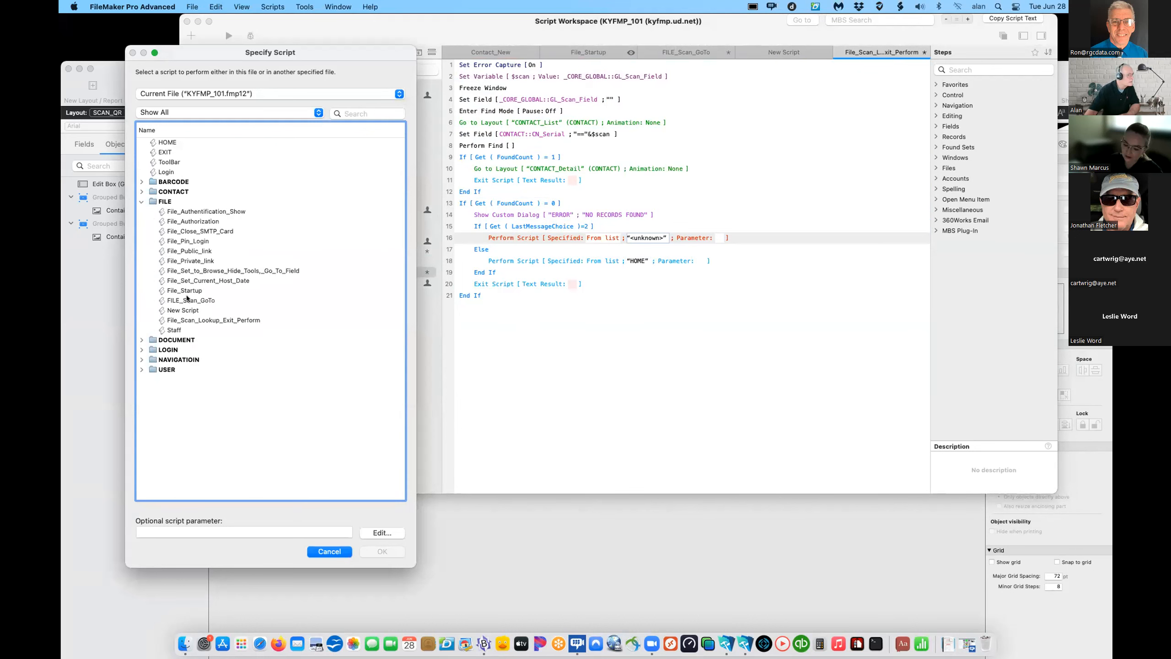
double_click(187, 300)
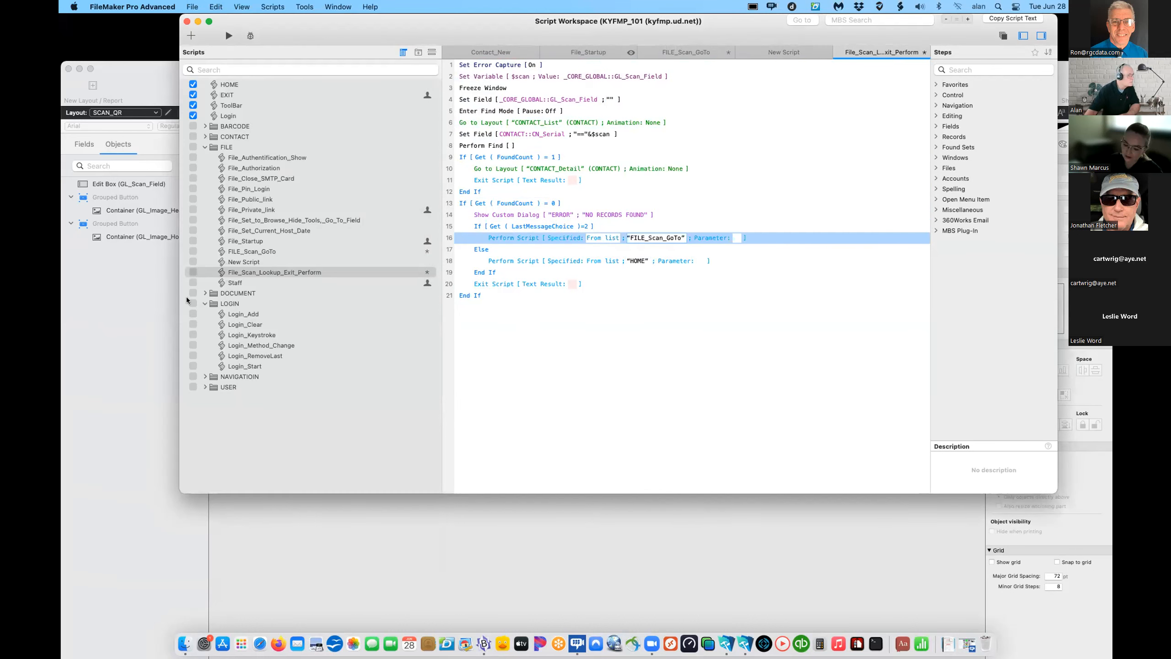
- Permanently delete the leftover untitled New Script from the FILE folder
left_click(581, 337)
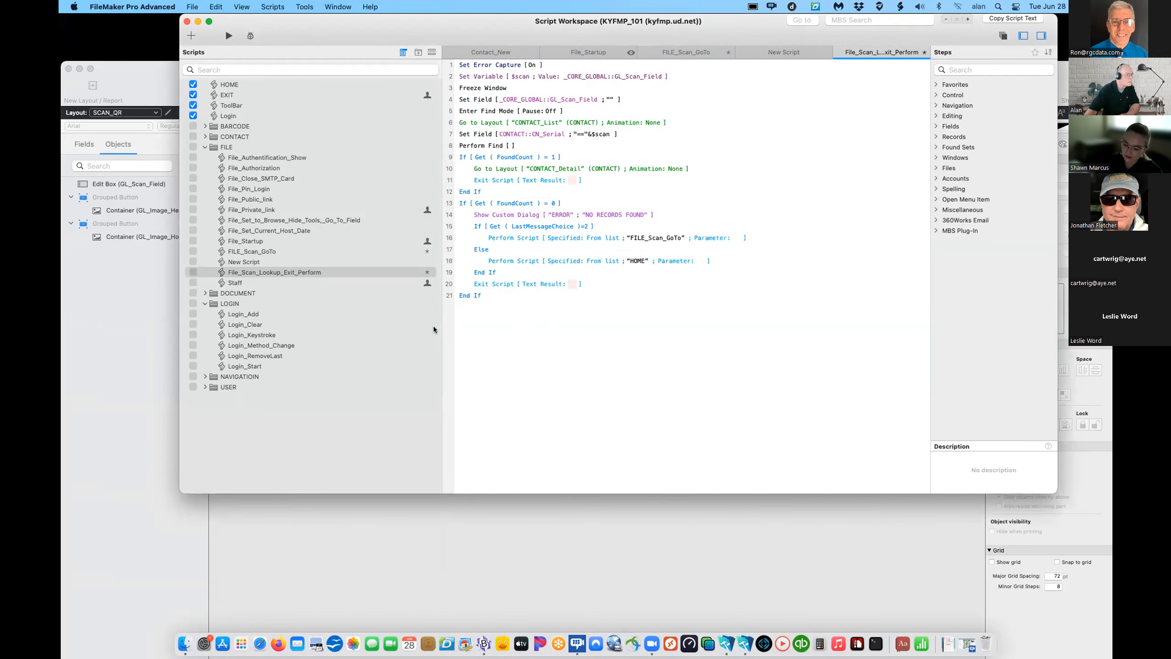
left_click(249, 262)
right_click(249, 262)
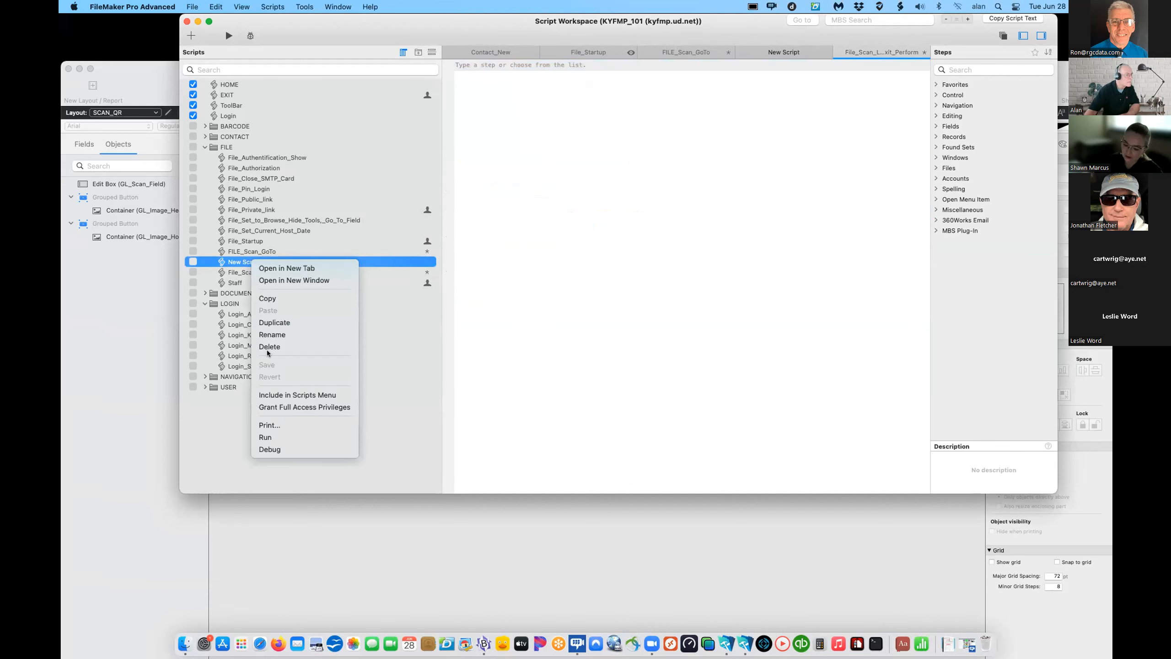
left_click(269, 347)
left_click(548, 252)
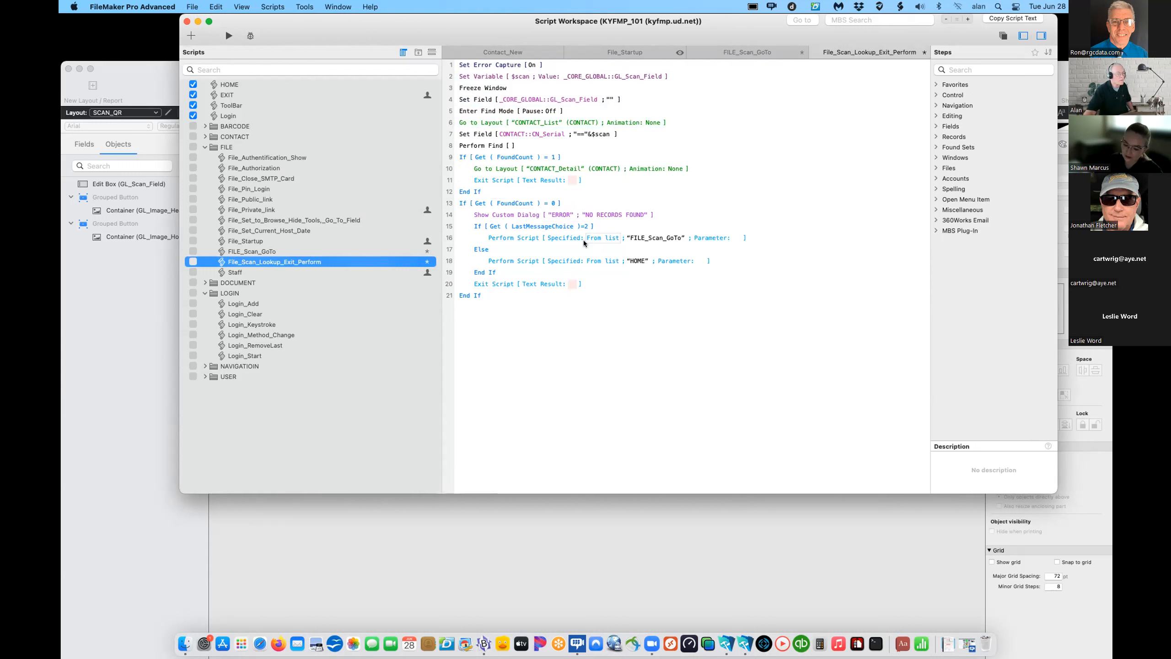
double_click(592, 216)
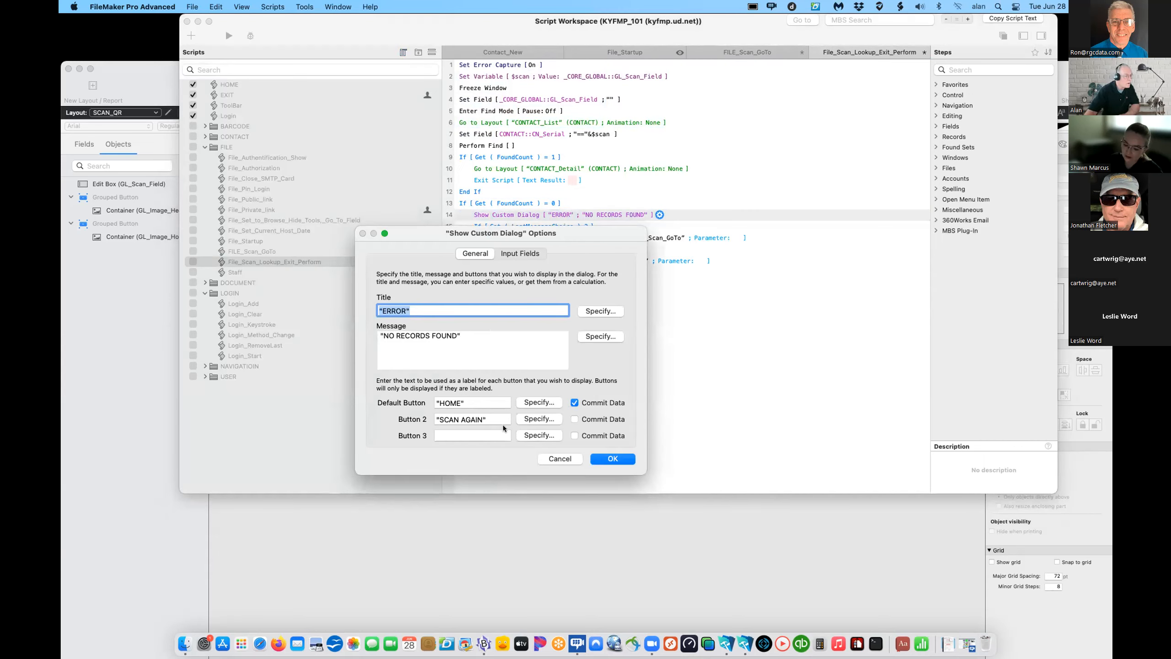
left_click(620, 459)
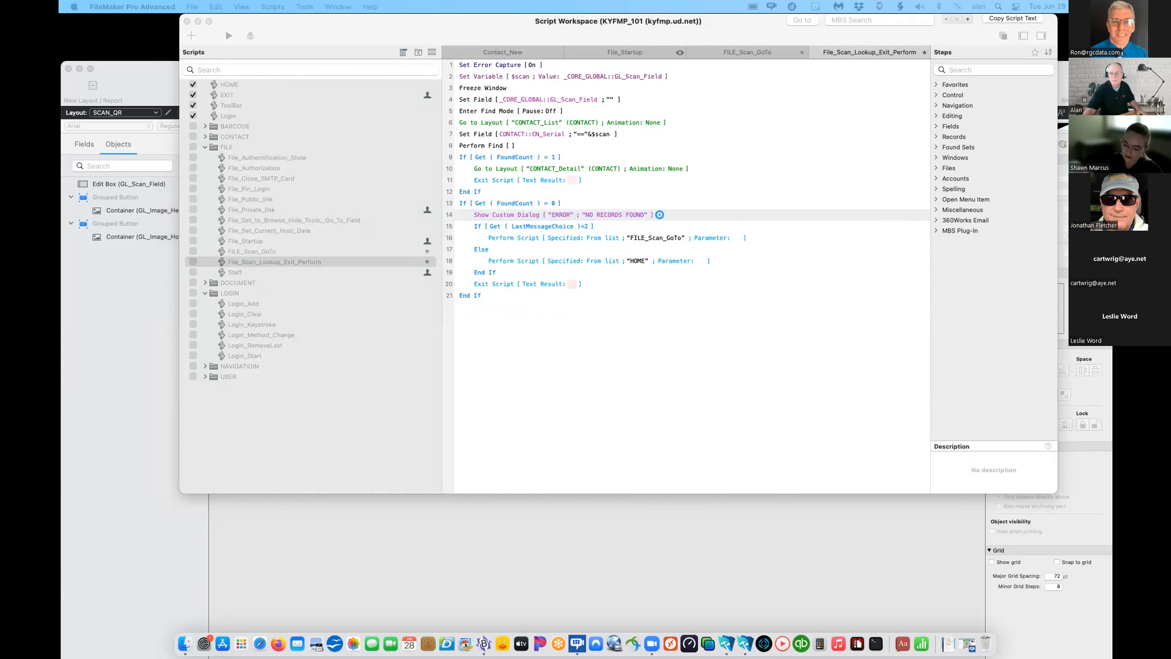
- Add the If Get(FoundCount) > 1 branch after the End If and remove the stray blank line 22
left_click(514, 344)
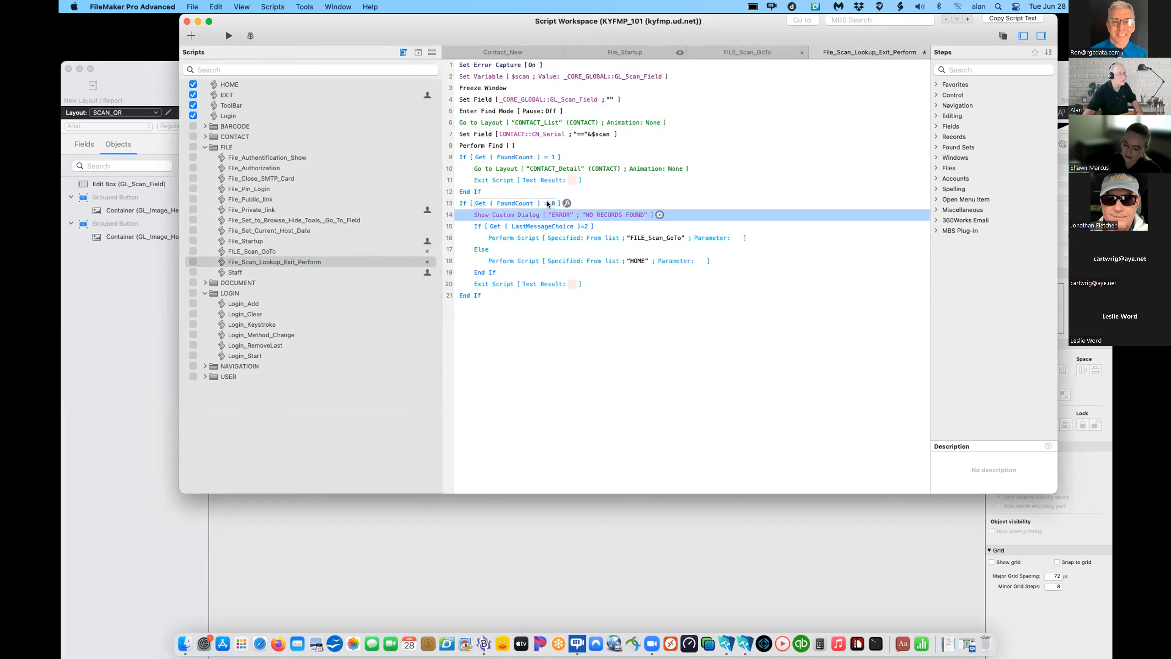
left_click(495, 297)
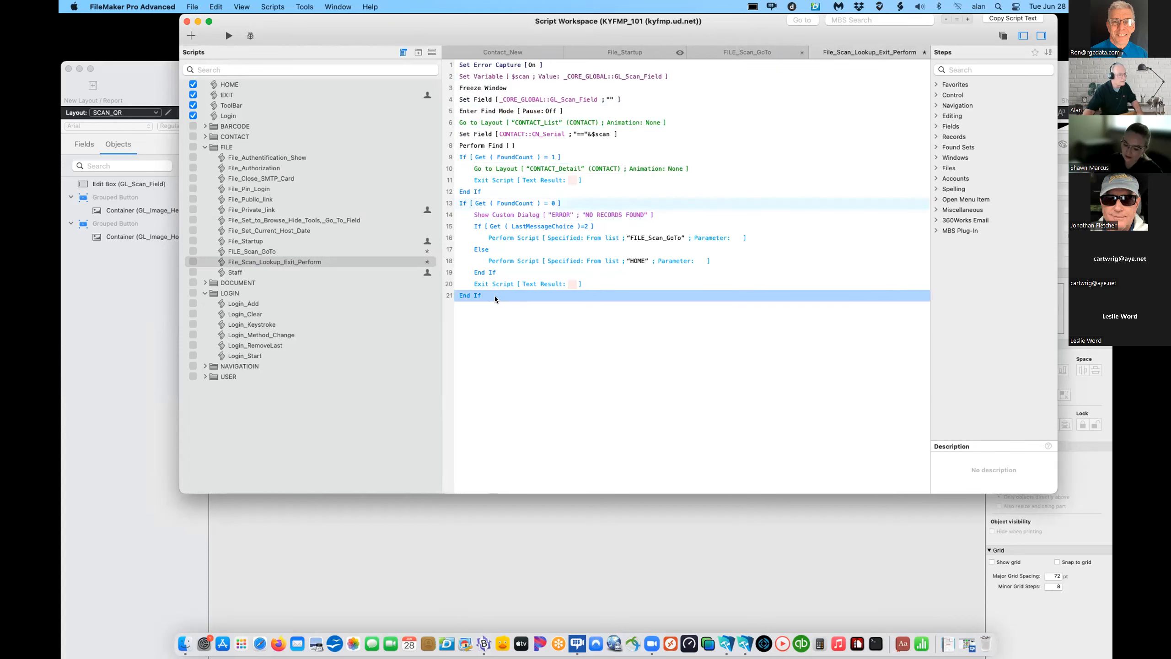
type("If [ Get ( FoundCount ) > 1 ] Go to Layout [ \"CONTACT_List\" (CONTACT) ; Animation: None ] Go to Record/Request/Page [ First ] Exit Script [ Text Result: ] End If")
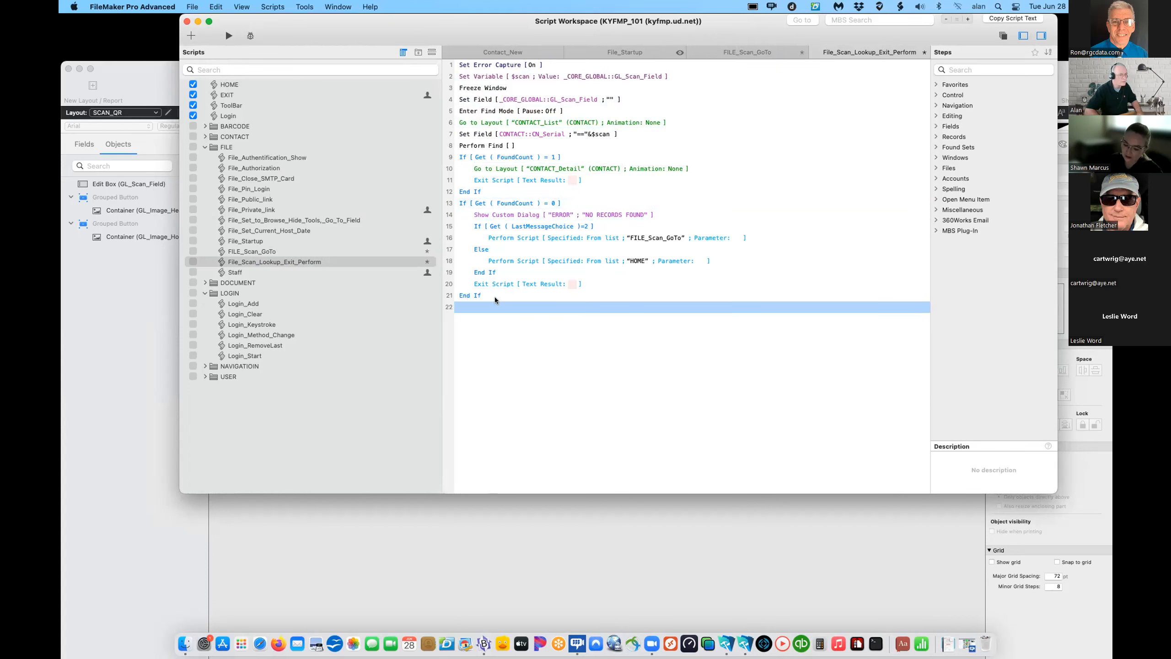
left_click(494, 297)
left_click(478, 306)
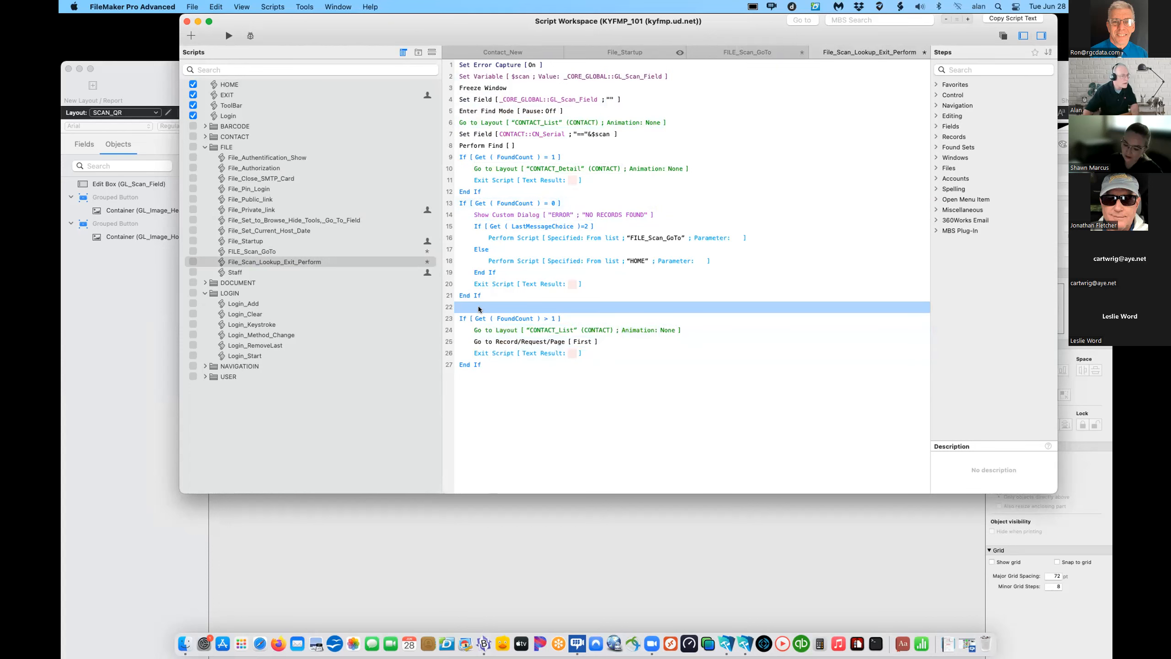
key("BackSpace")
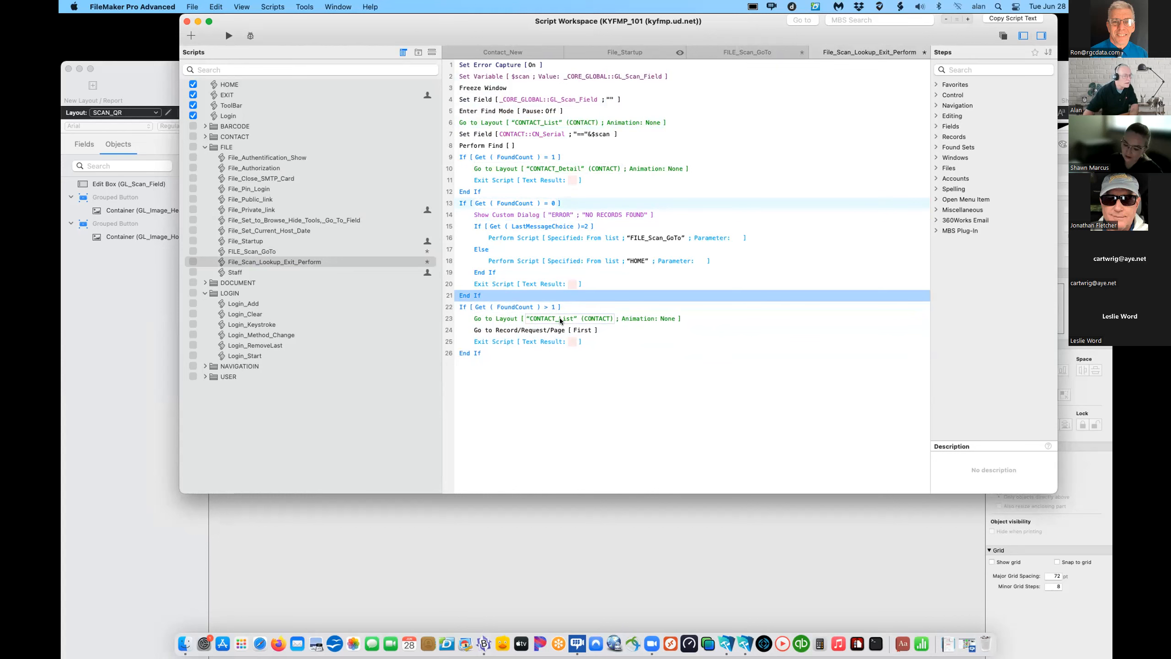
- Append an Exit Script step after the final End If
left_click(487, 365)
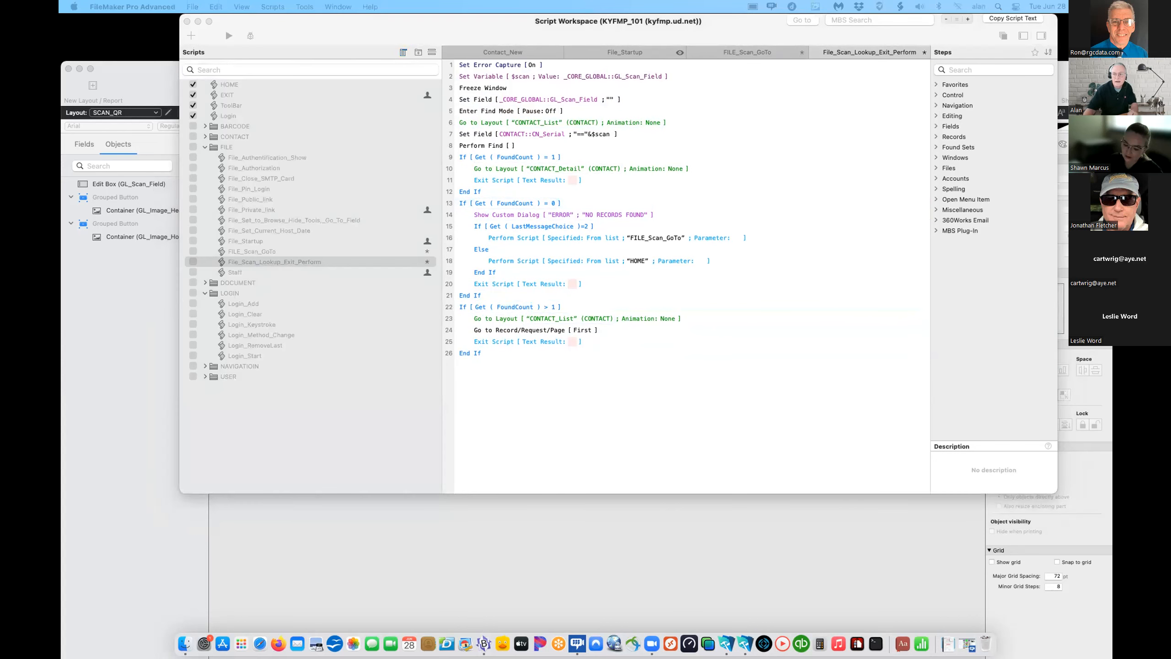
left_click(530, 396)
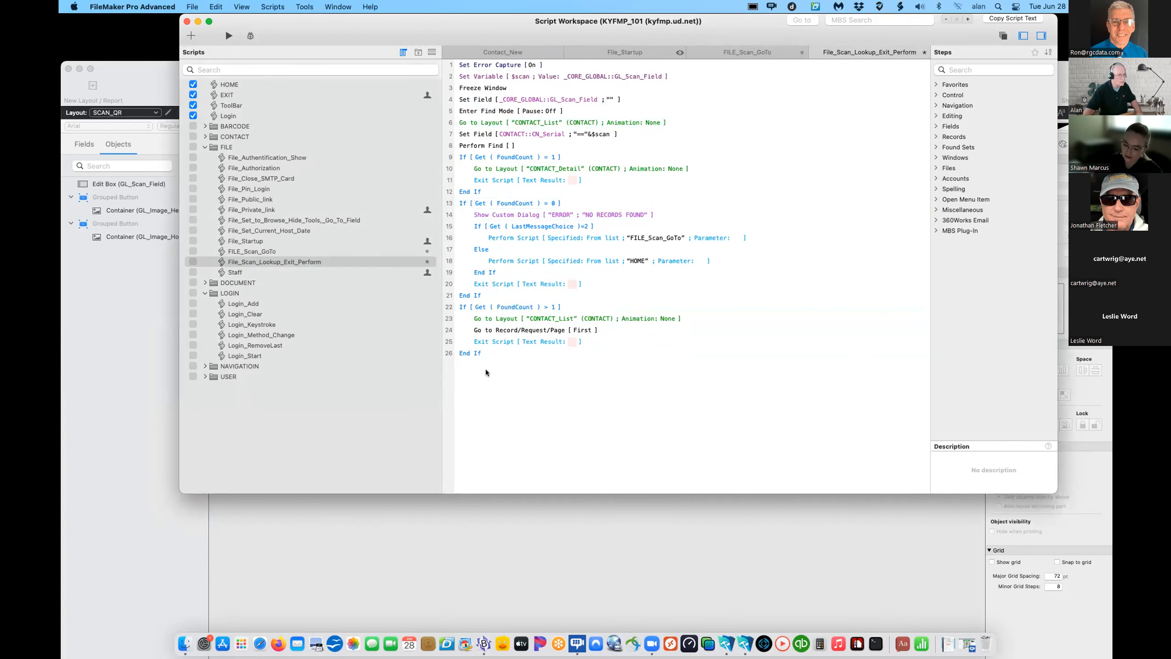
left_click(491, 353)
key("Return")
key("Return")
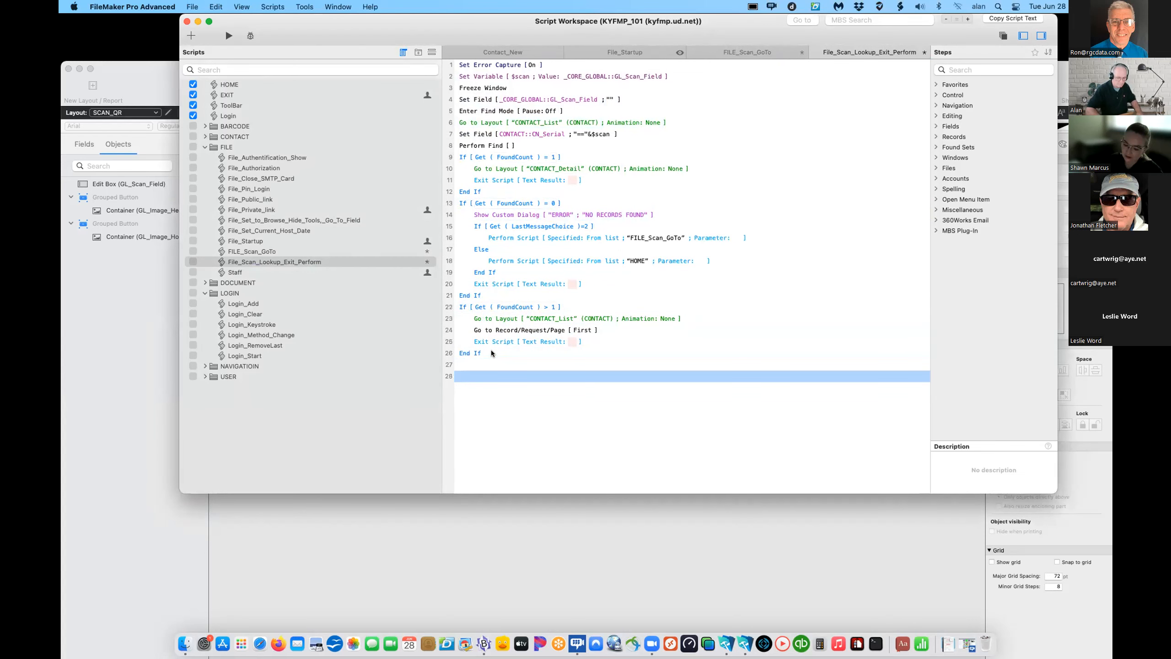
type("Exit Script [ Text Result: ]")
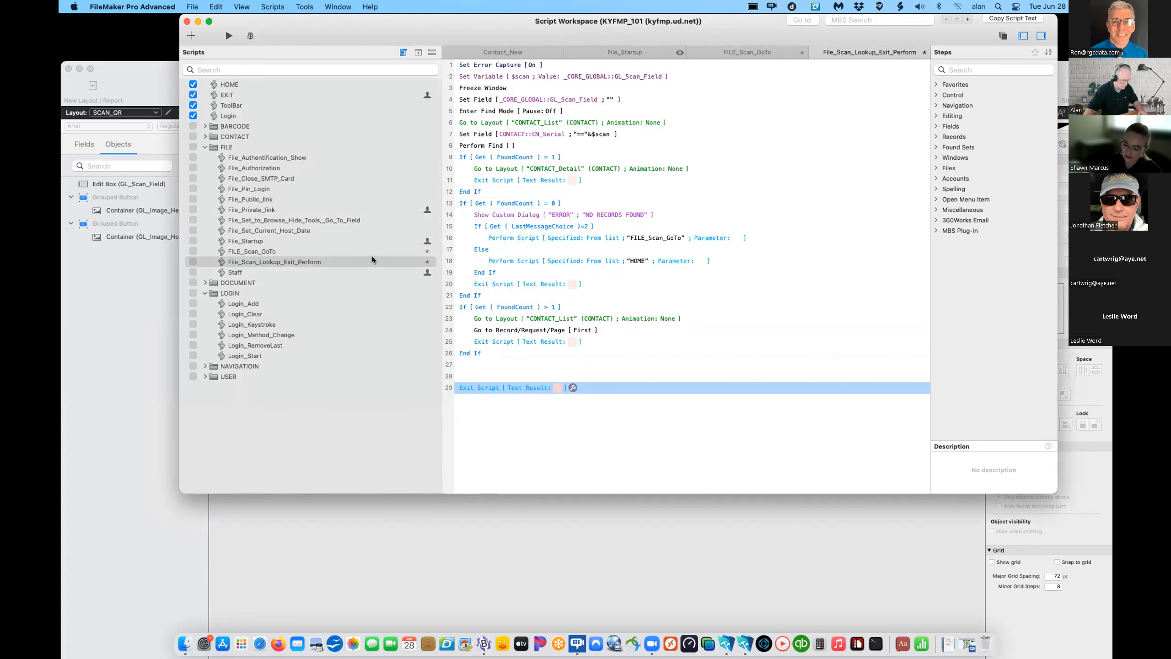
- Copy lines 1–26 of File_Scan_Lookup_Exit_Perform into FILE_Scan_GoTo's SystemPlatform = 3 branch
left_click(354, 250)
left_click(350, 248)
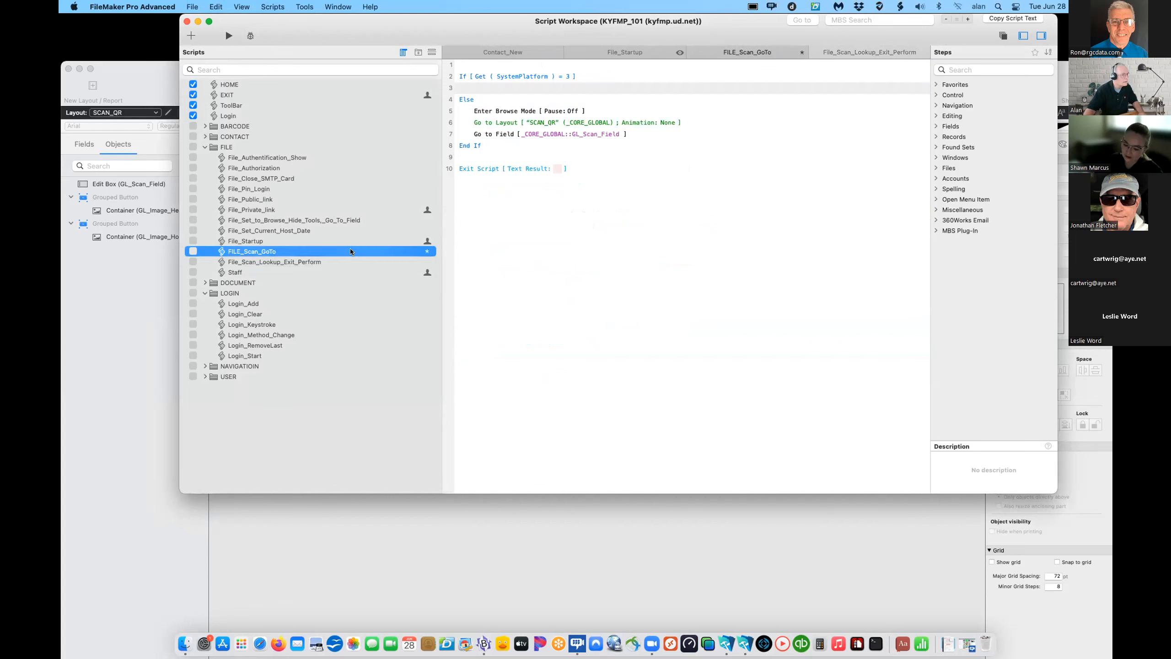
left_click(337, 258)
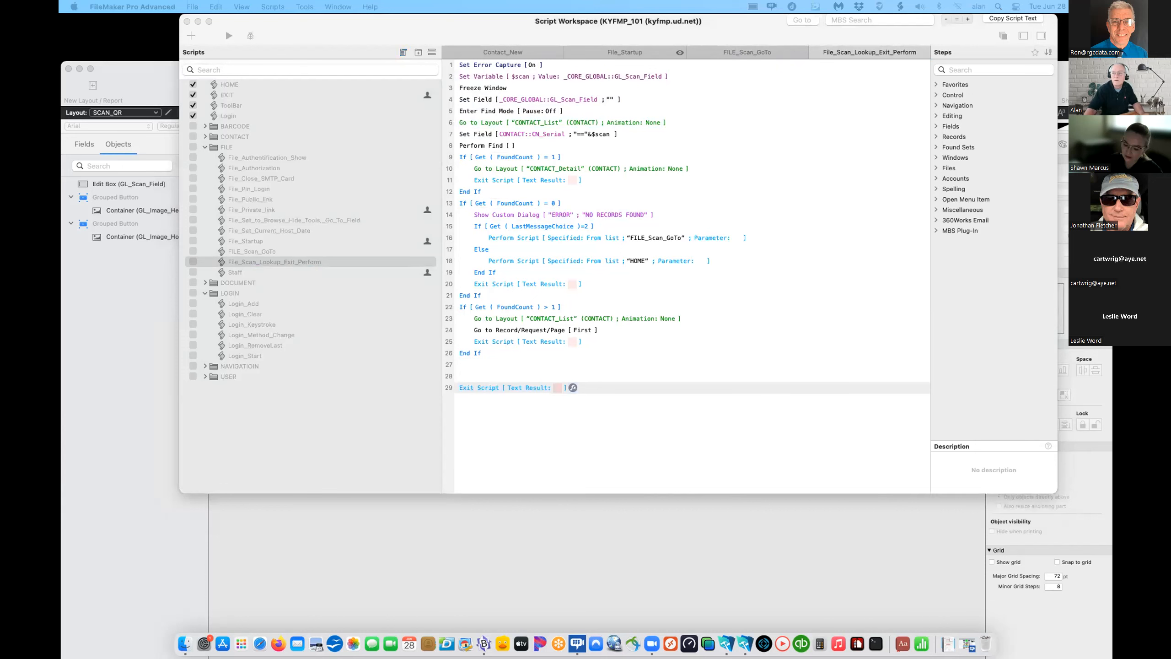
left_click(472, 354)
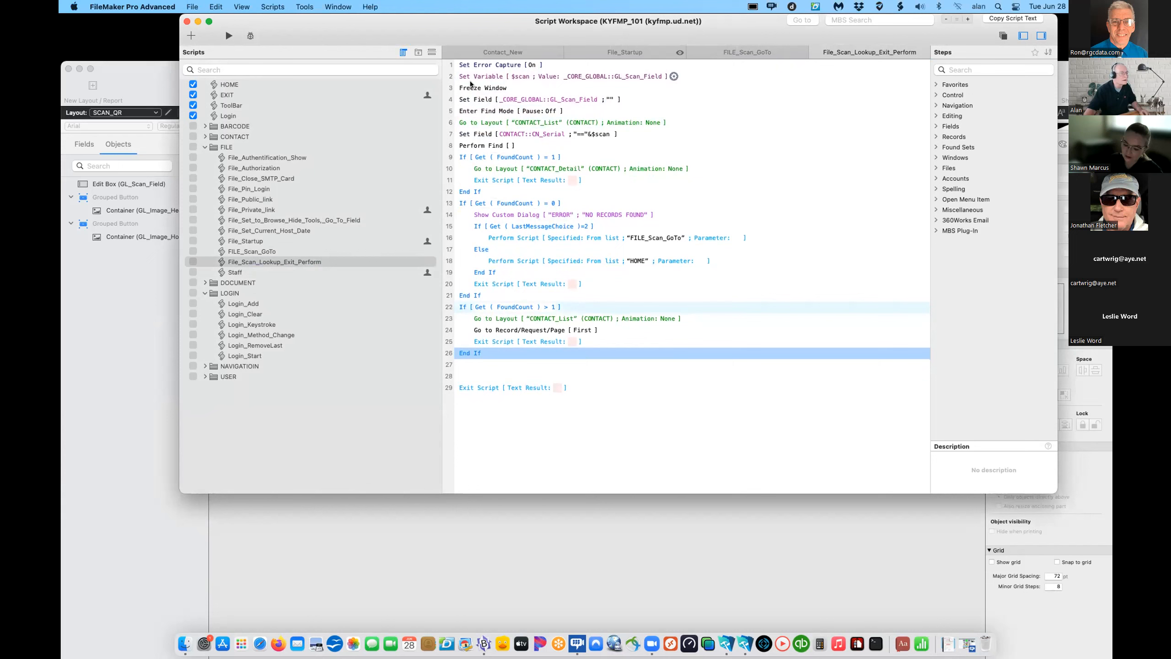
left_click(476, 67, "shift")
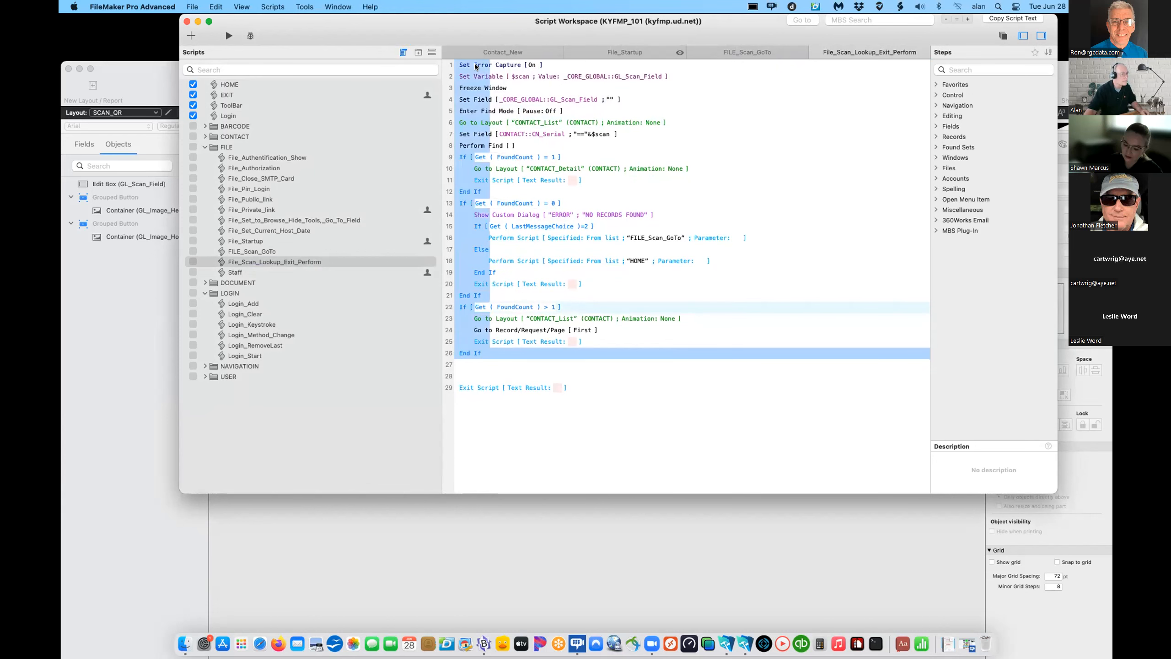
key("super+c")
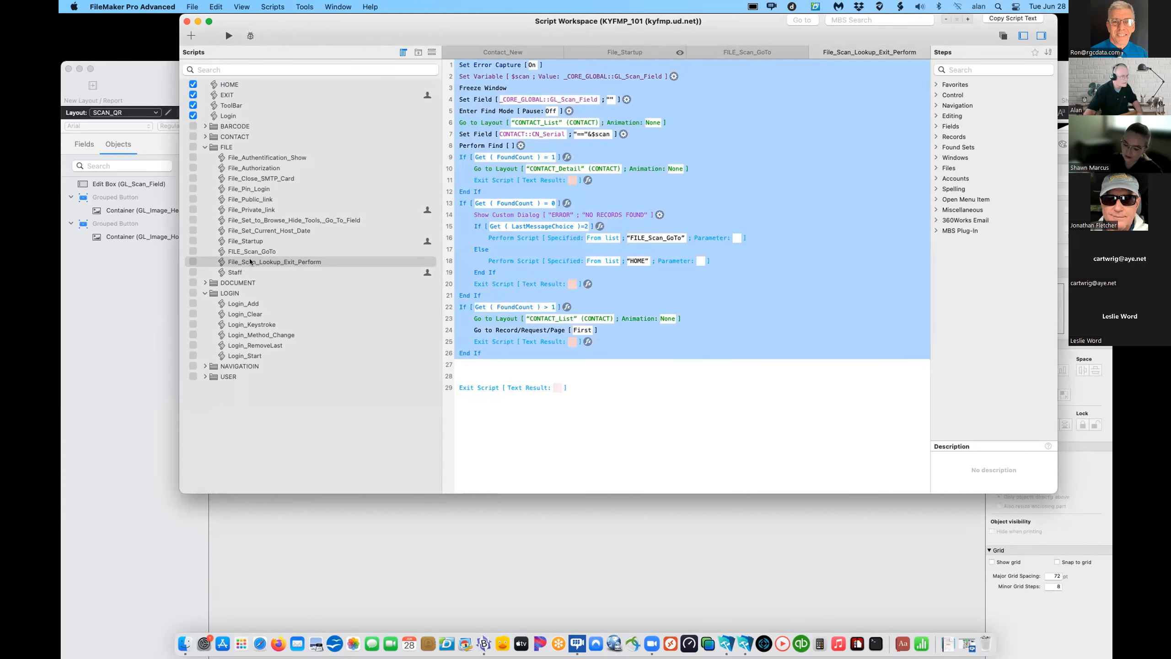
double_click(246, 252)
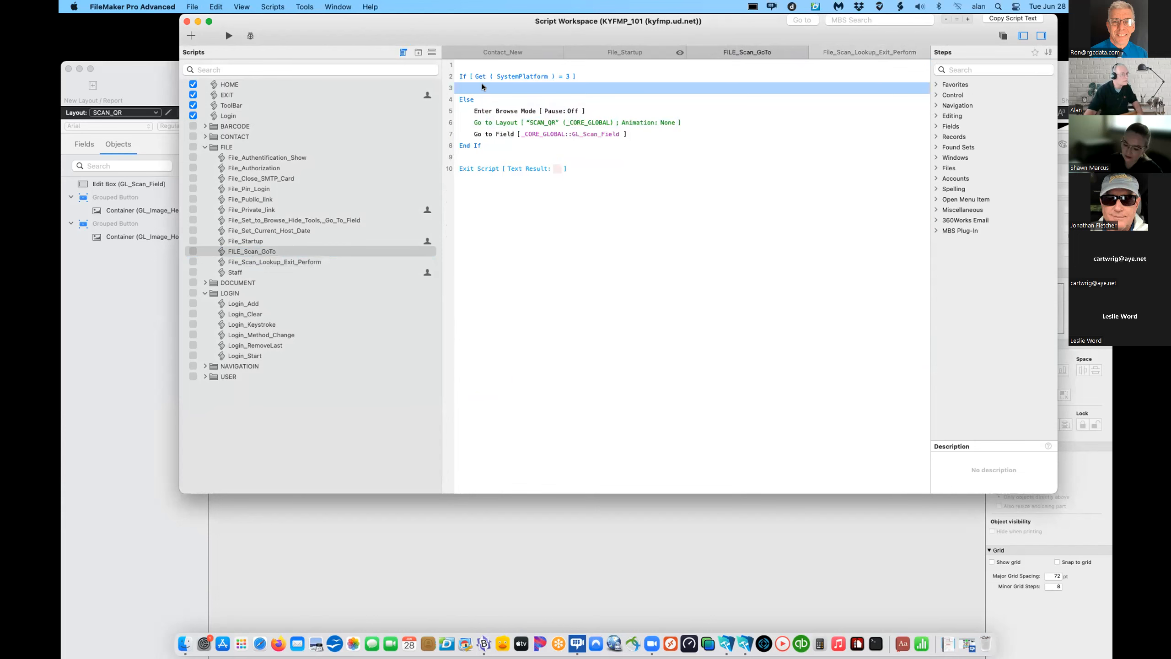
key("super+v")
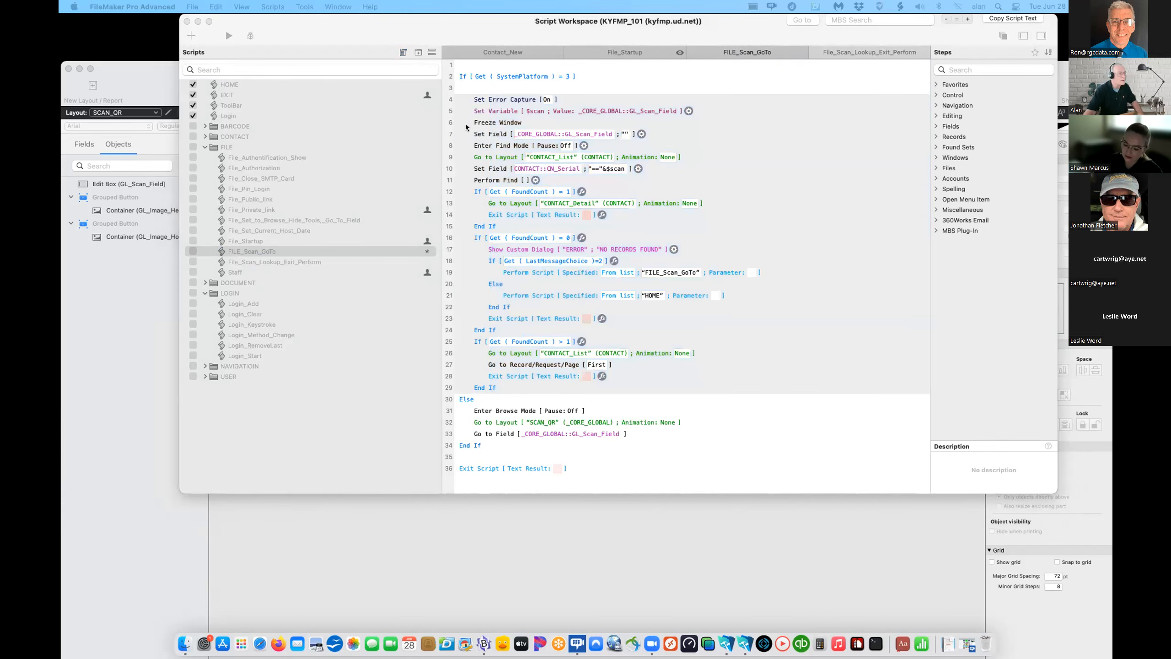
- Add Go to Layout SCAN_QR_Mobile, then Insert from Device [GL_Scan_Field; Bar Code] at the branch top
left_click(475, 87)
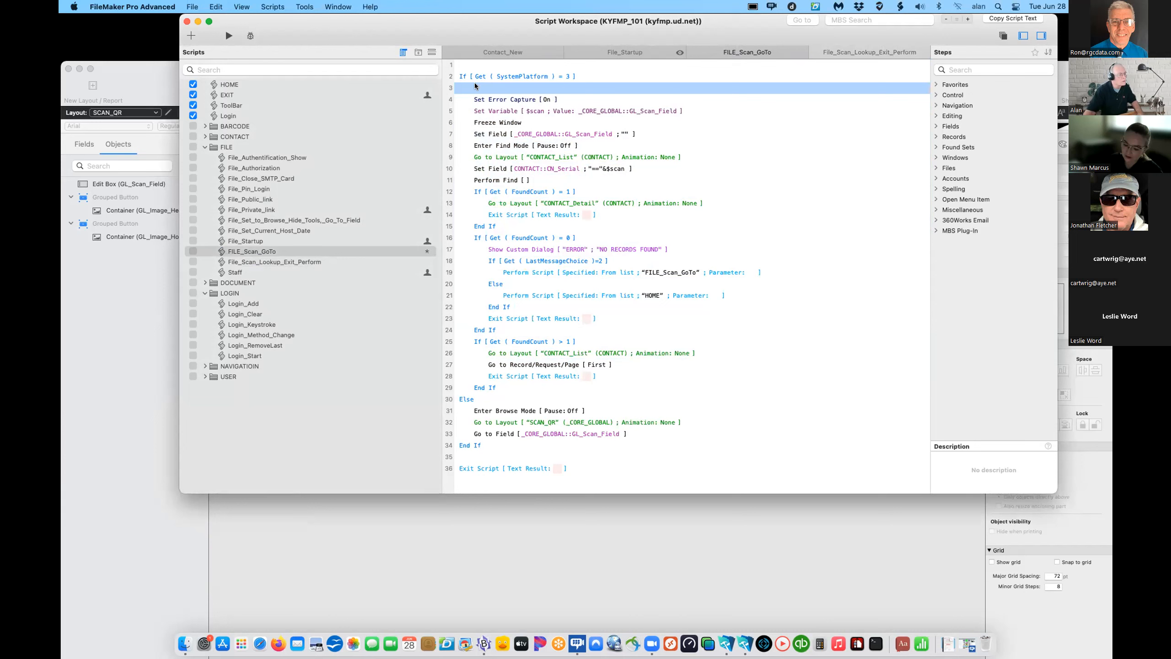
key("super+v")
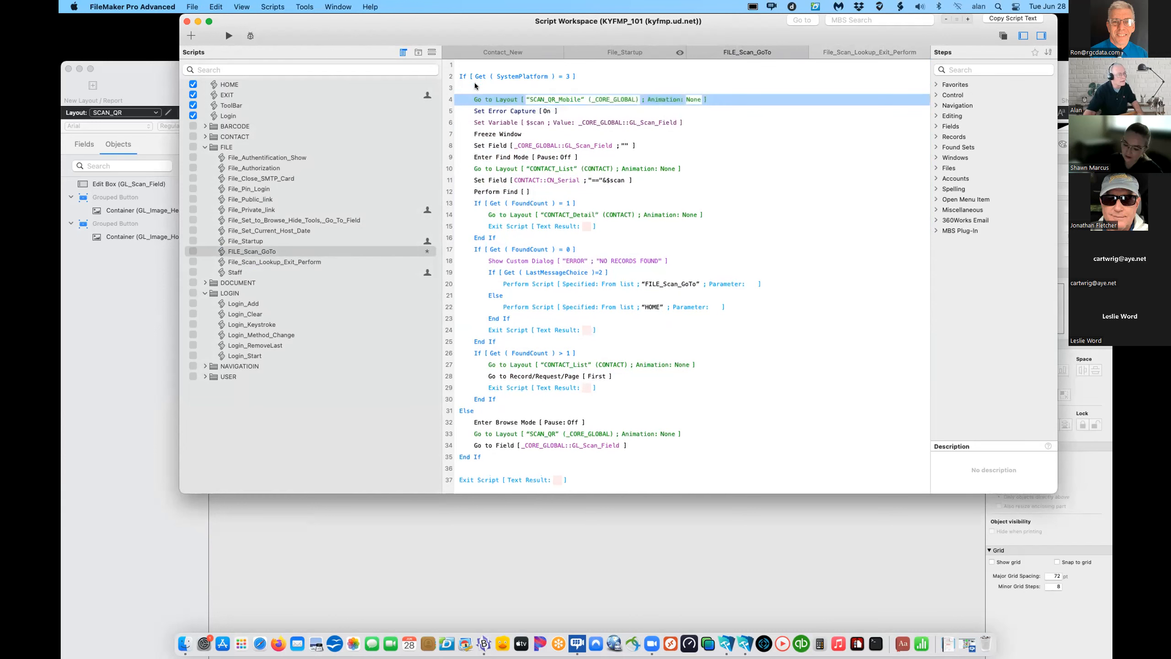
left_click(475, 85)
key("BackSpace")
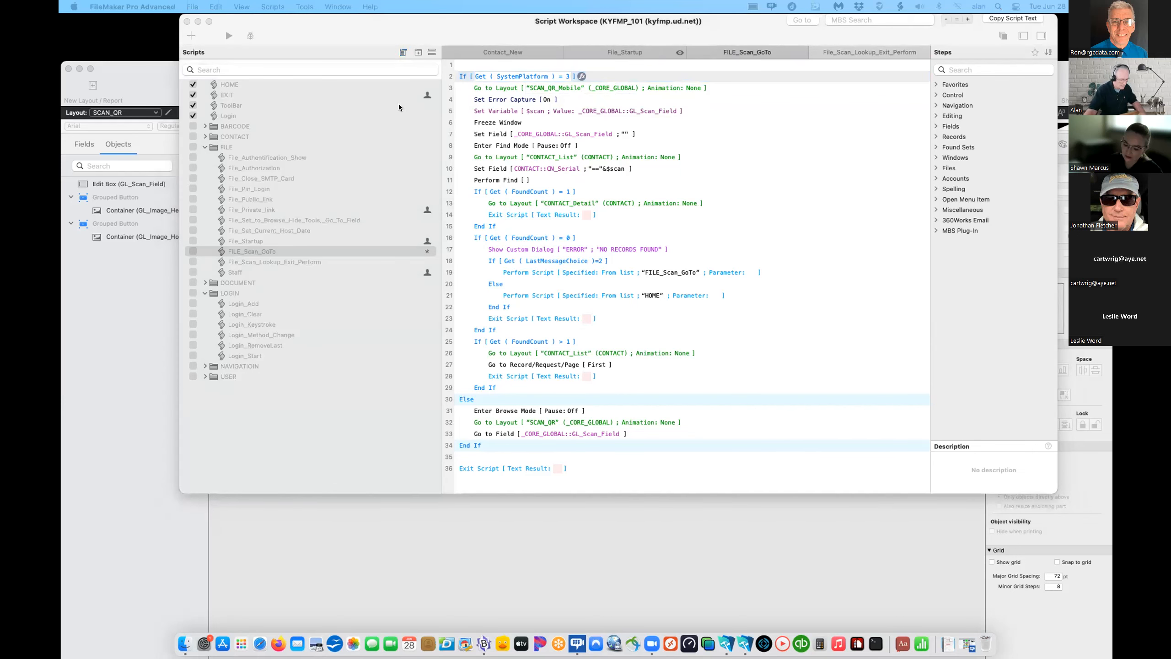
left_click(485, 90)
key("super+v")
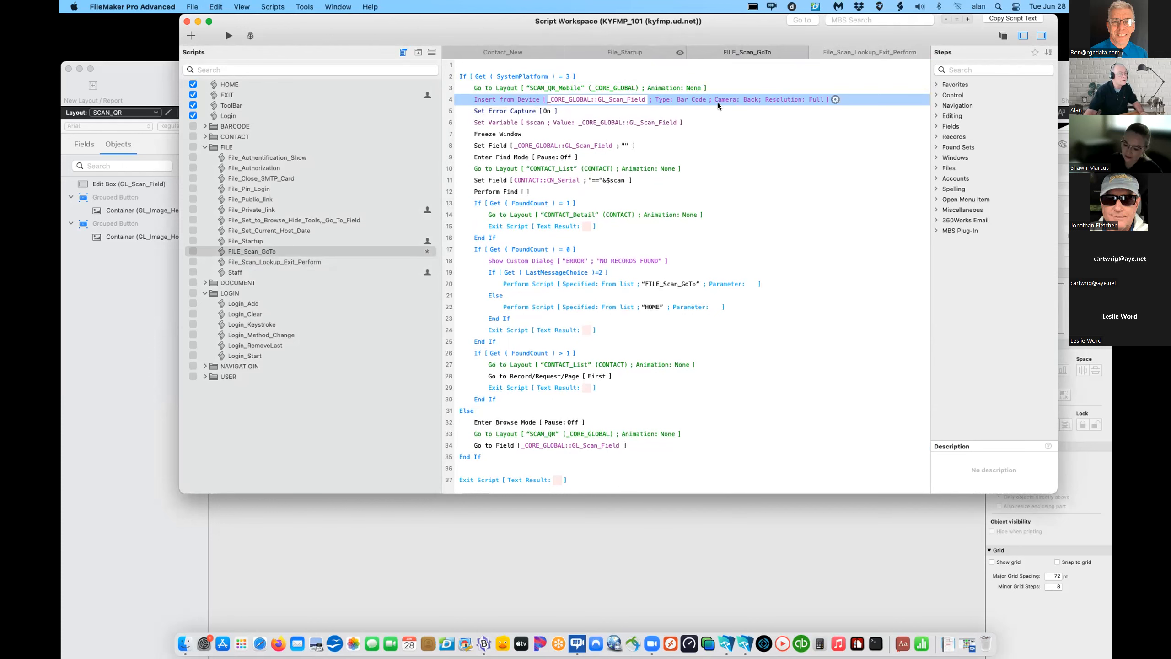
- Verify the scan step targets GL_Scan_Field with Bar Code source, then save FILE_Scan_GoTo
double_click(742, 100)
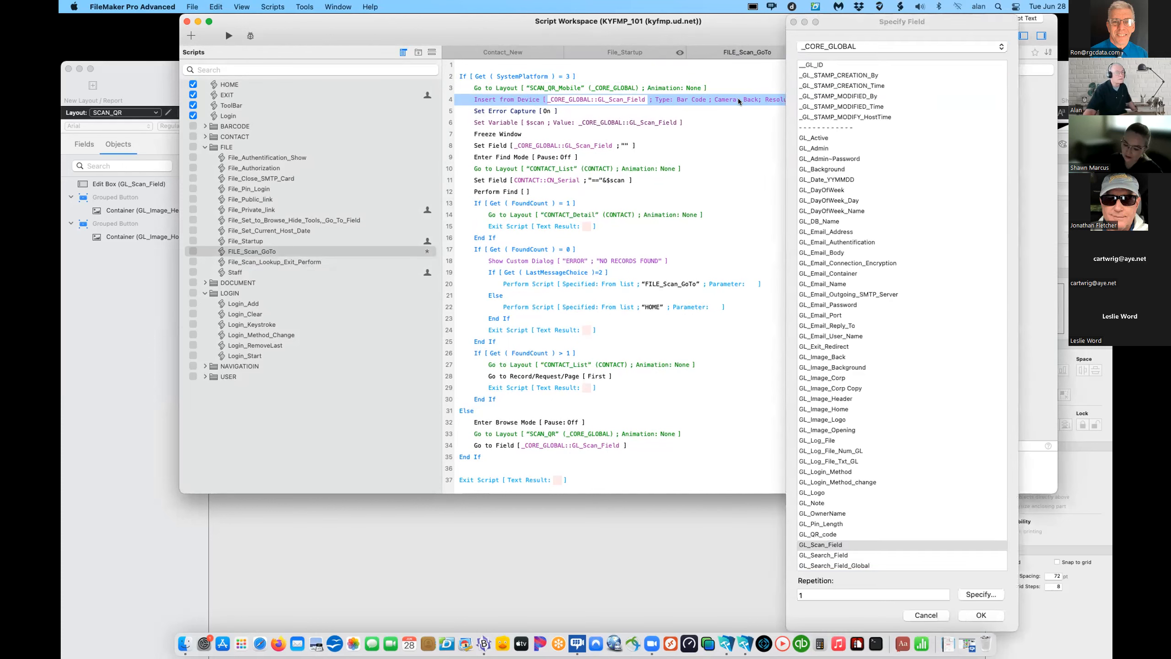
left_click(924, 614)
left_click(835, 99)
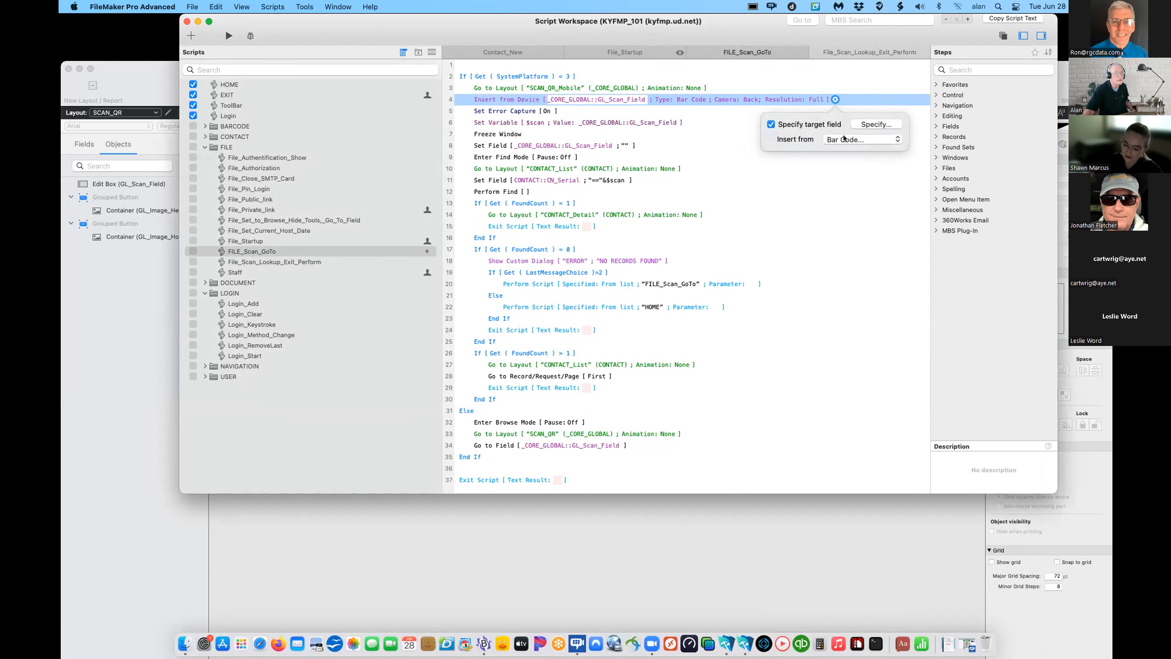
left_click(869, 123)
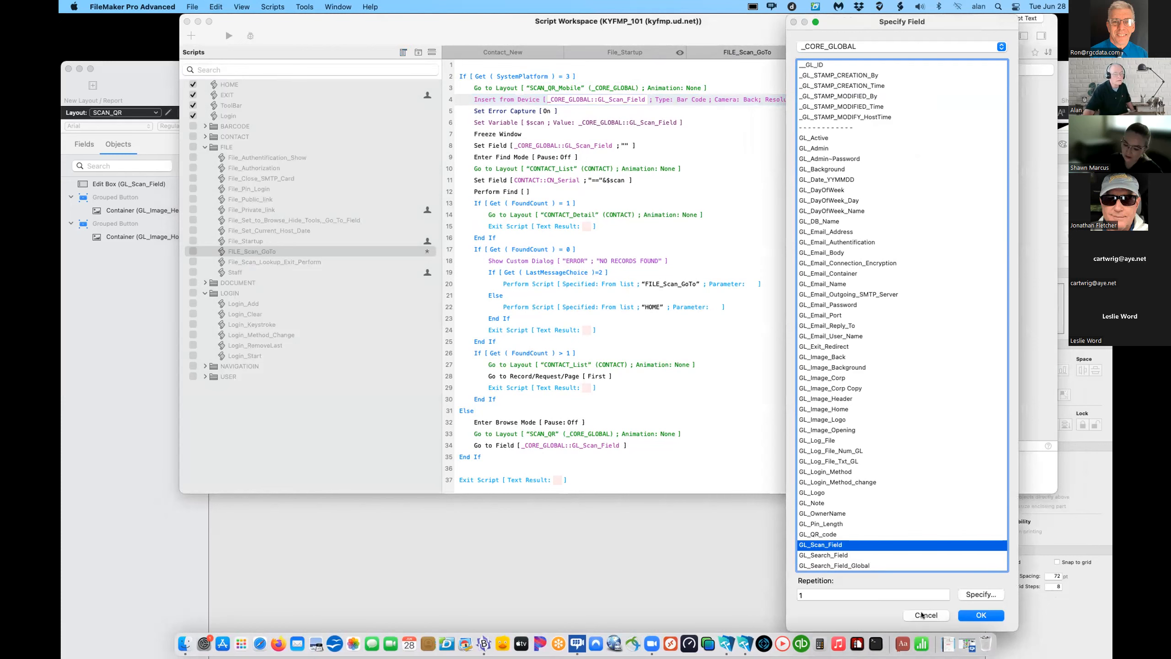
left_click(922, 615)
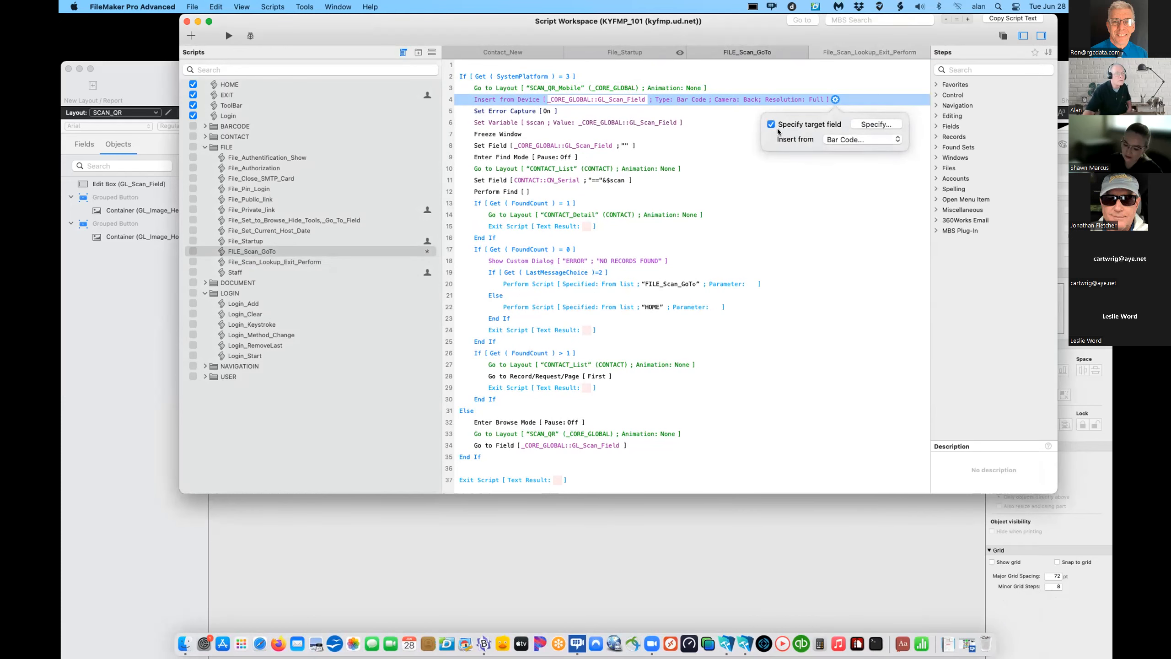
left_click(860, 140)
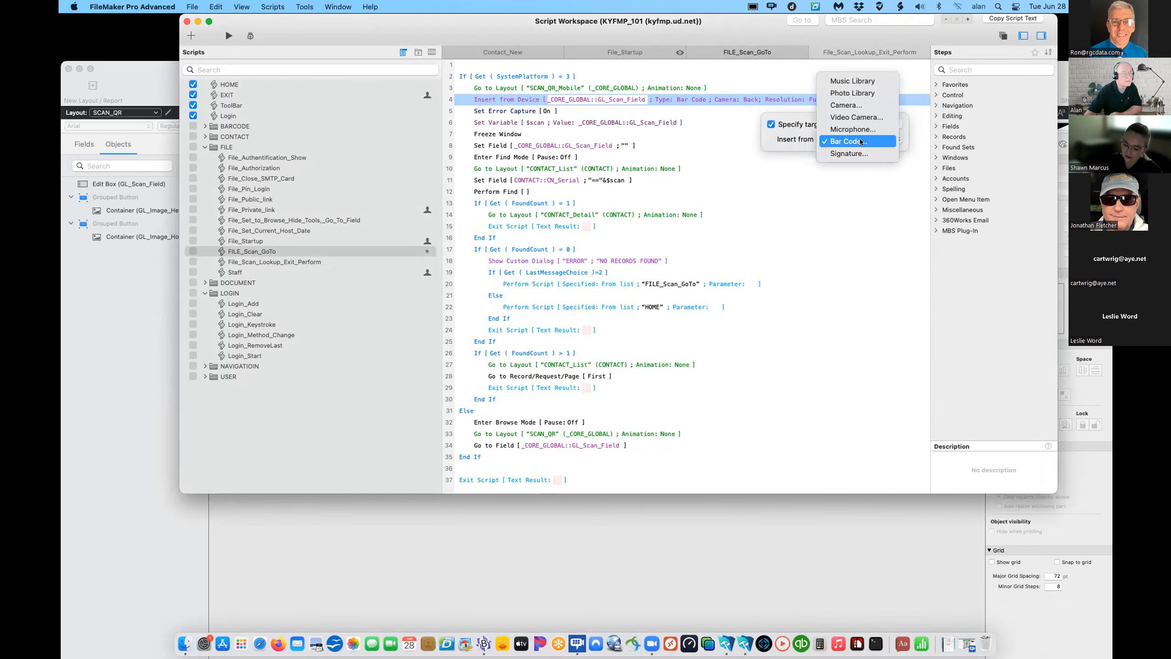
left_click(829, 178)
left_click(829, 178)
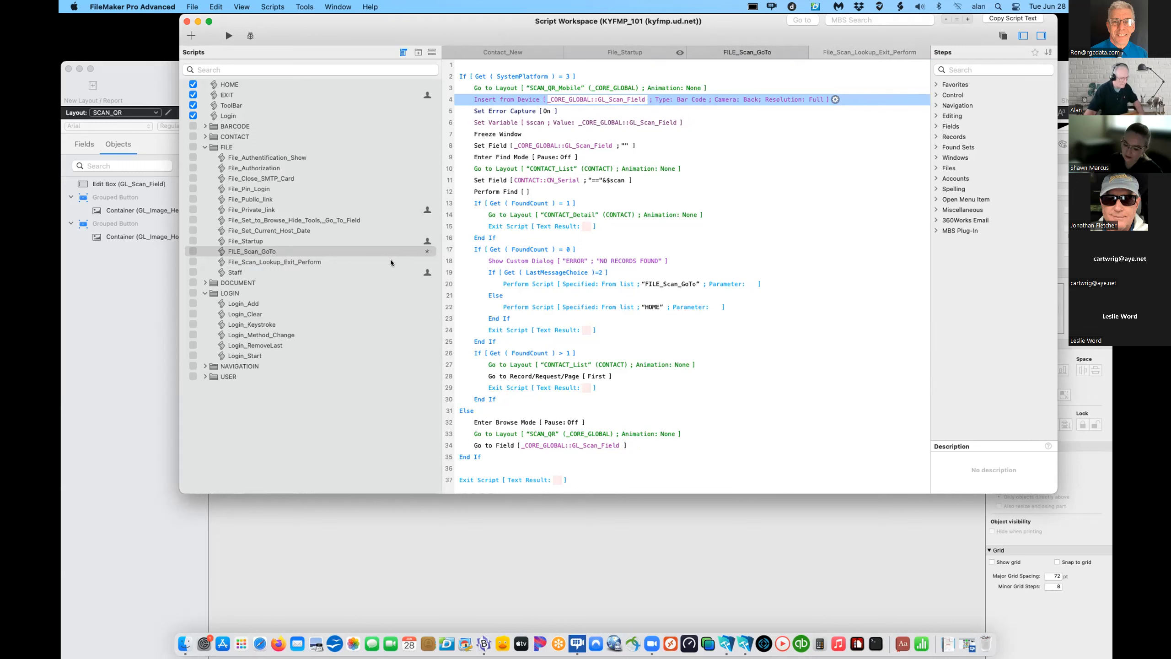
key("super+s")
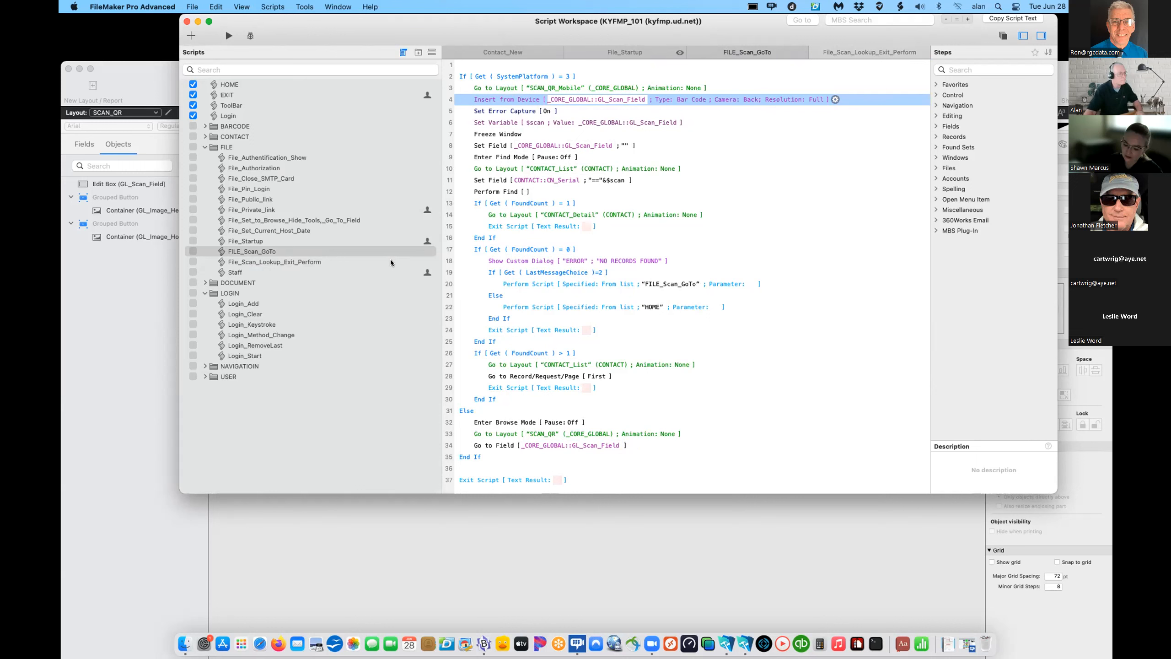
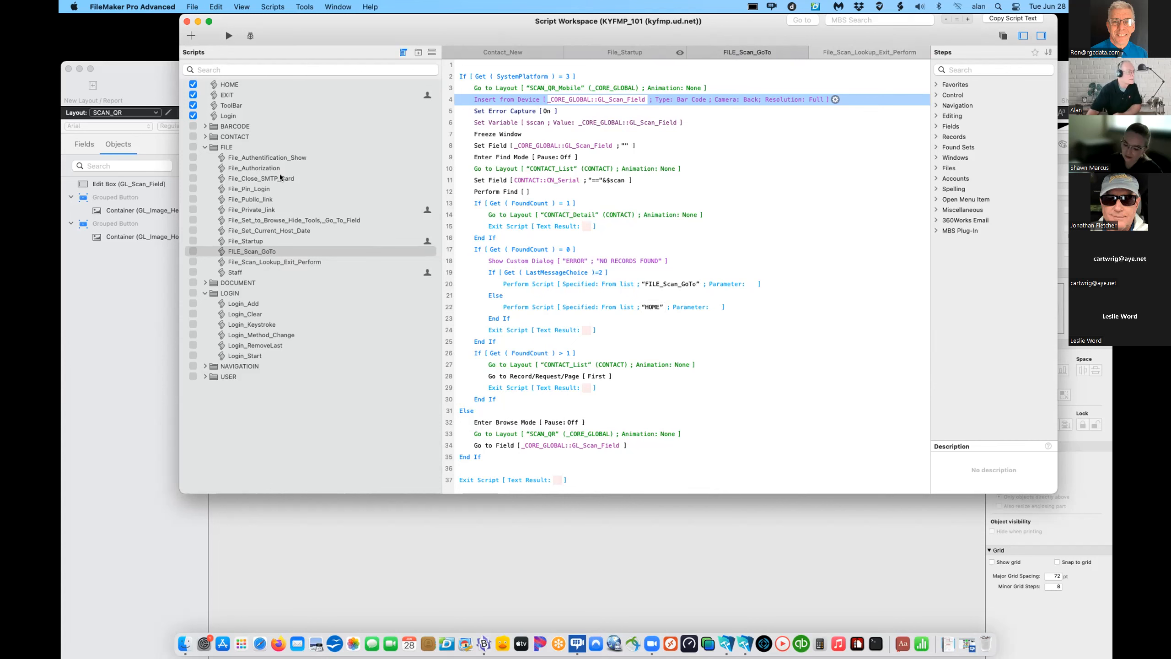
- Close the Script Workspace after reviewing FILE_Scan_GoTo, back on SCAN_QR in Layout mode
left_click(187, 21)
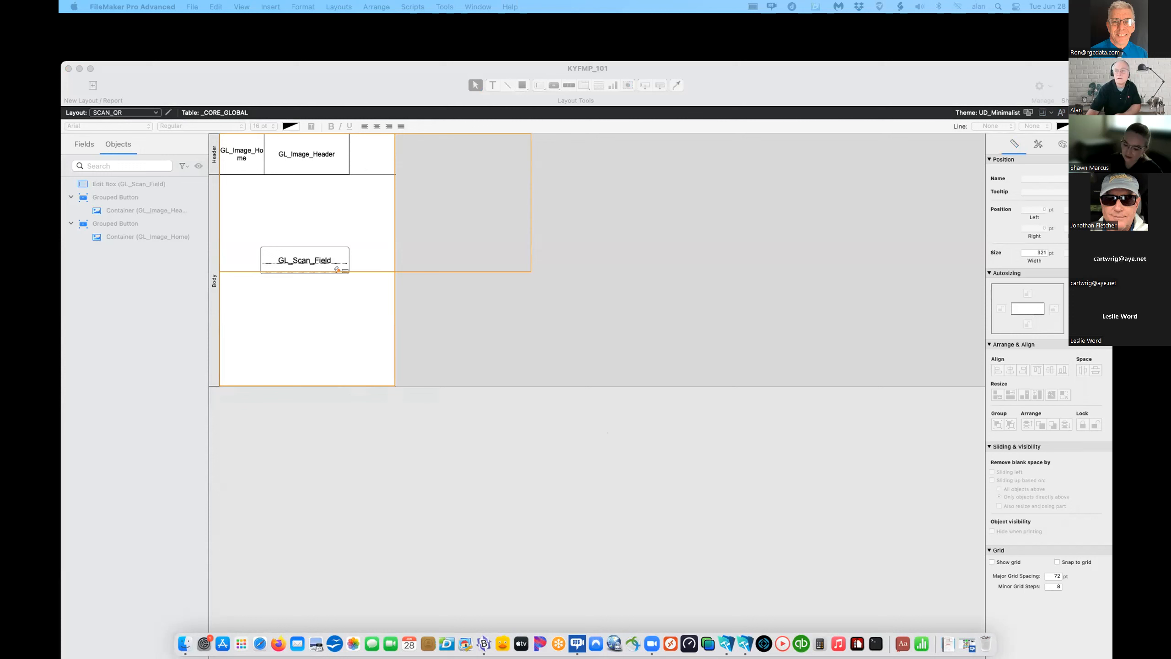
- Paste the SUBMIT button under GL_Scan_Field and make it perform File_Scan_Lookup_Exit_Perform
left_click(349, 313)
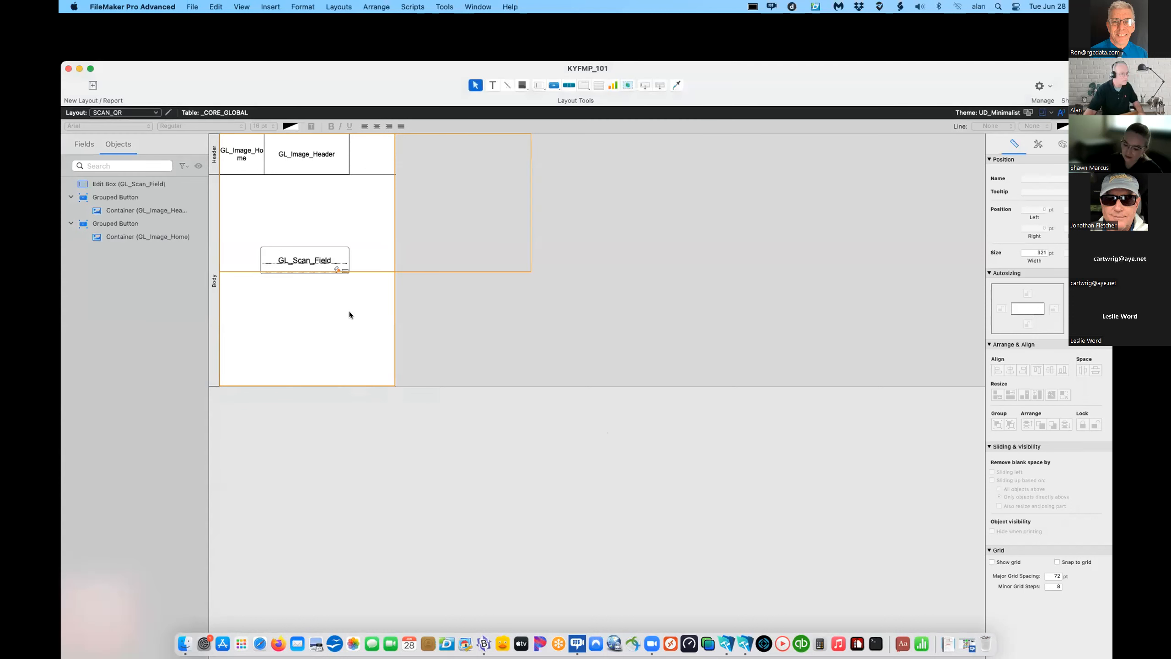
key("super+v")
left_click_drag(375, 349, 322, 306)
right_click(331, 307)
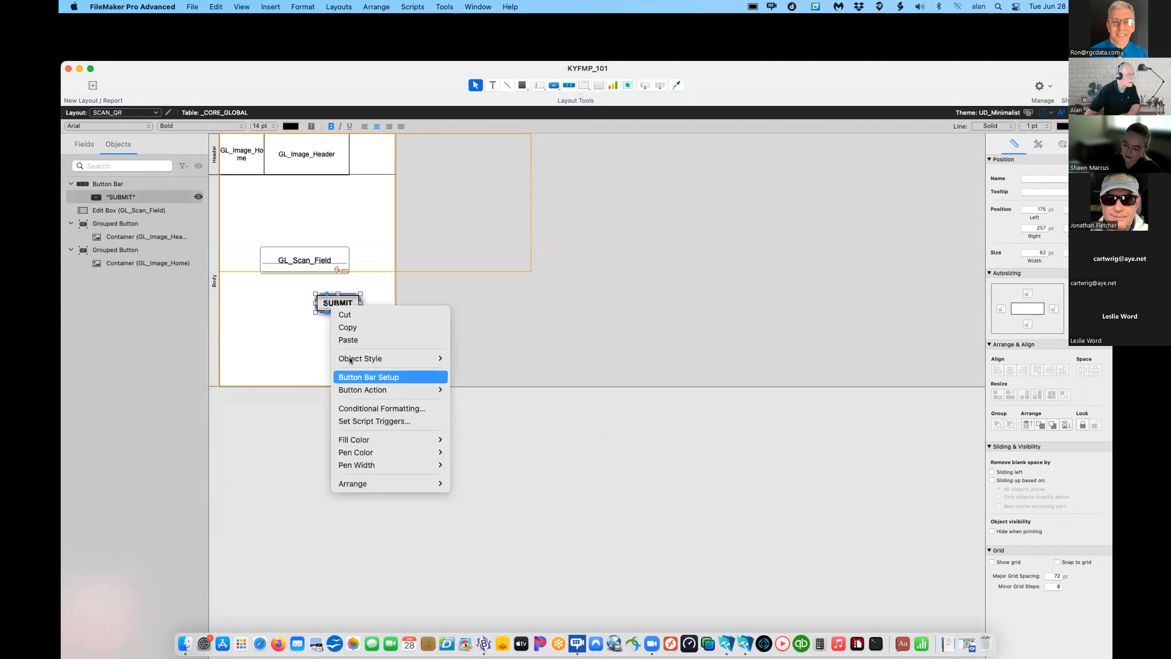
mouse_move(431, 400)
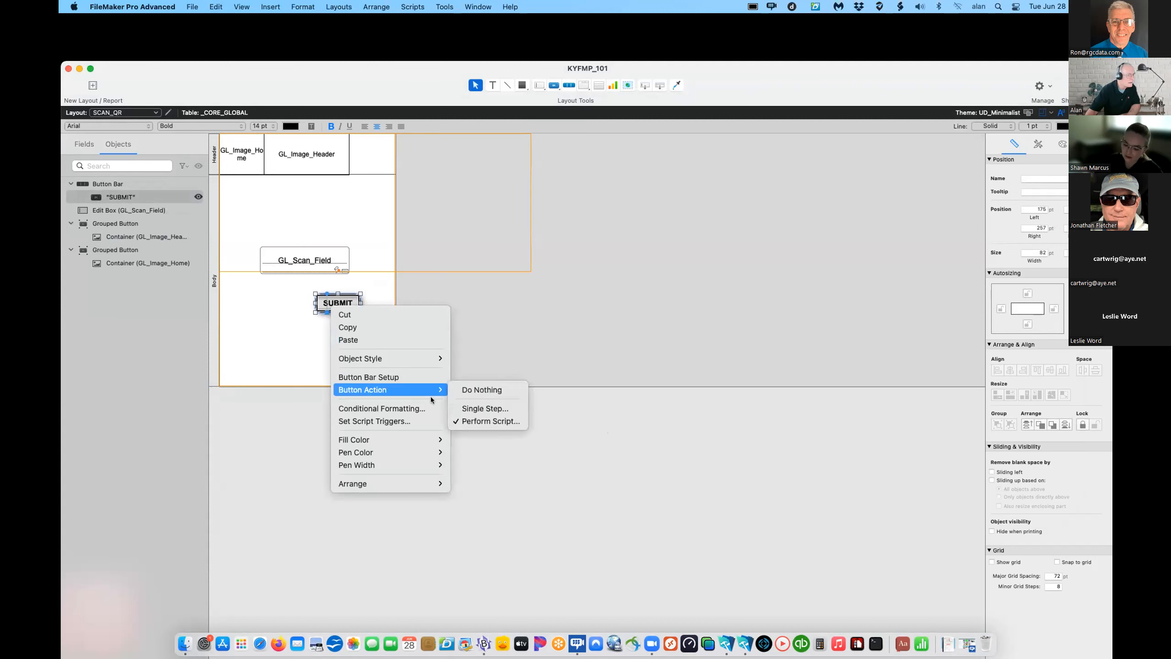
left_click(478, 418)
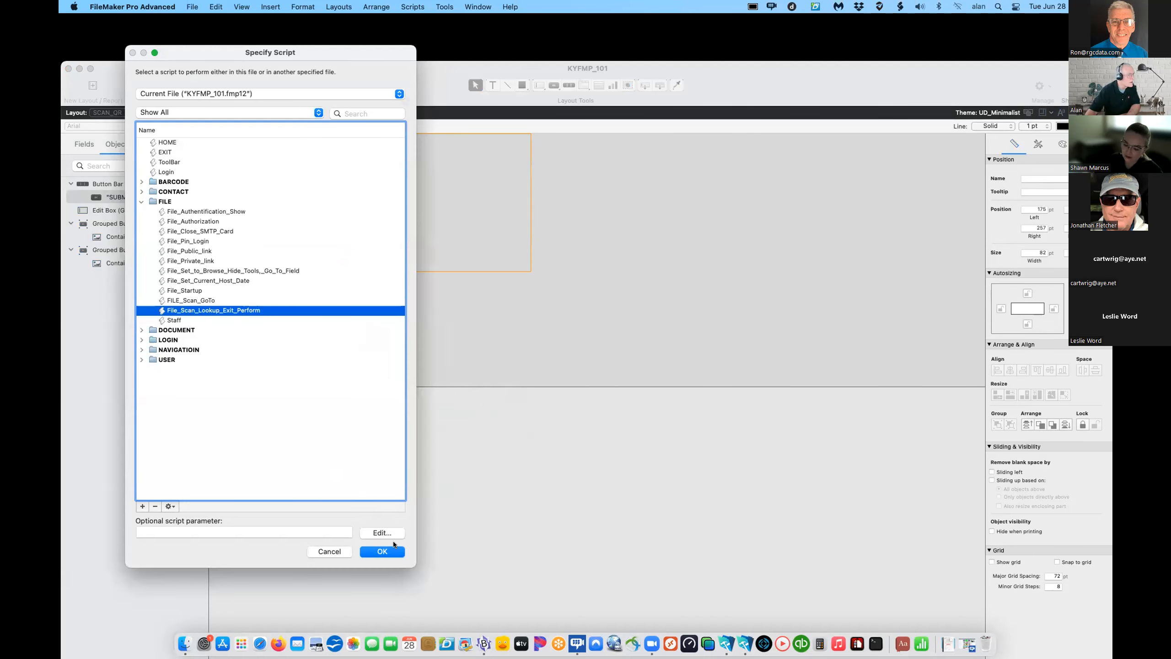
left_click(374, 553)
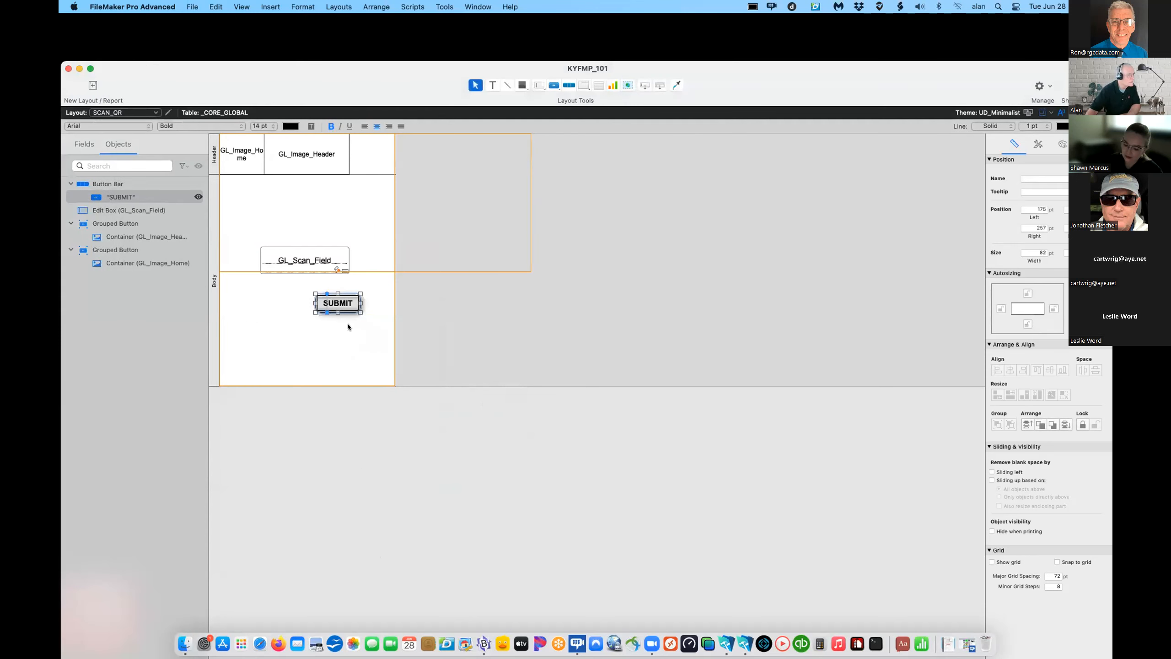
left_click(326, 261)
- Set GL_Scan_Field's OnObjectExit trigger to File_Scan_Lookup_Exit_Perform, then switch to Browse mode to test
right_click(329, 261)
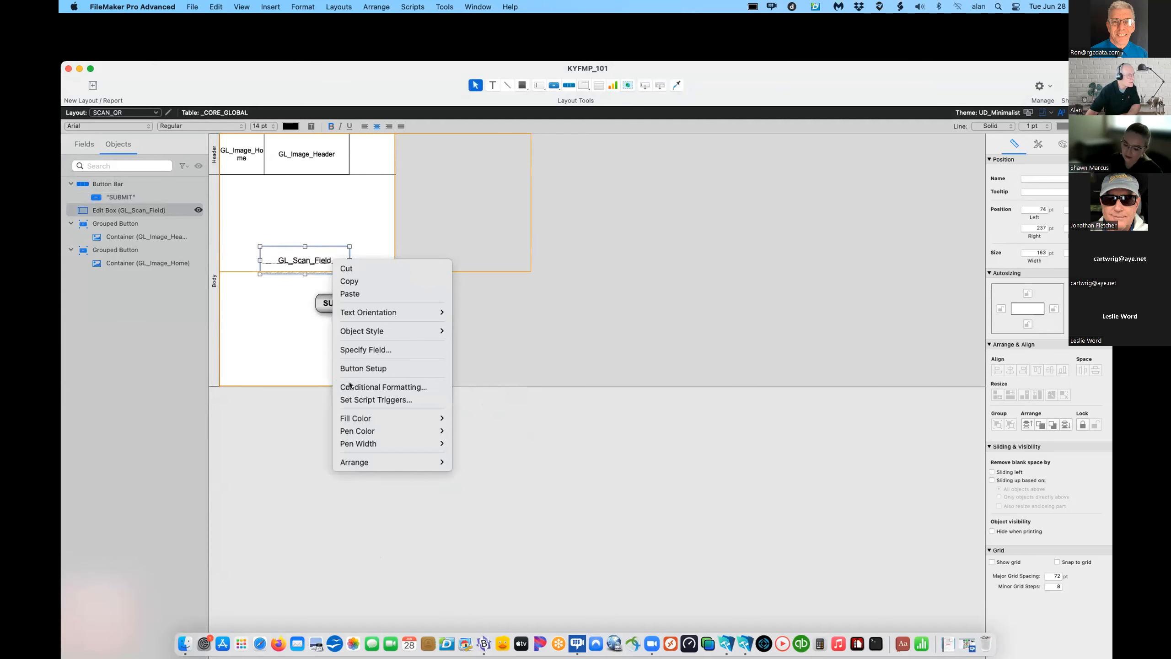
left_click(361, 397)
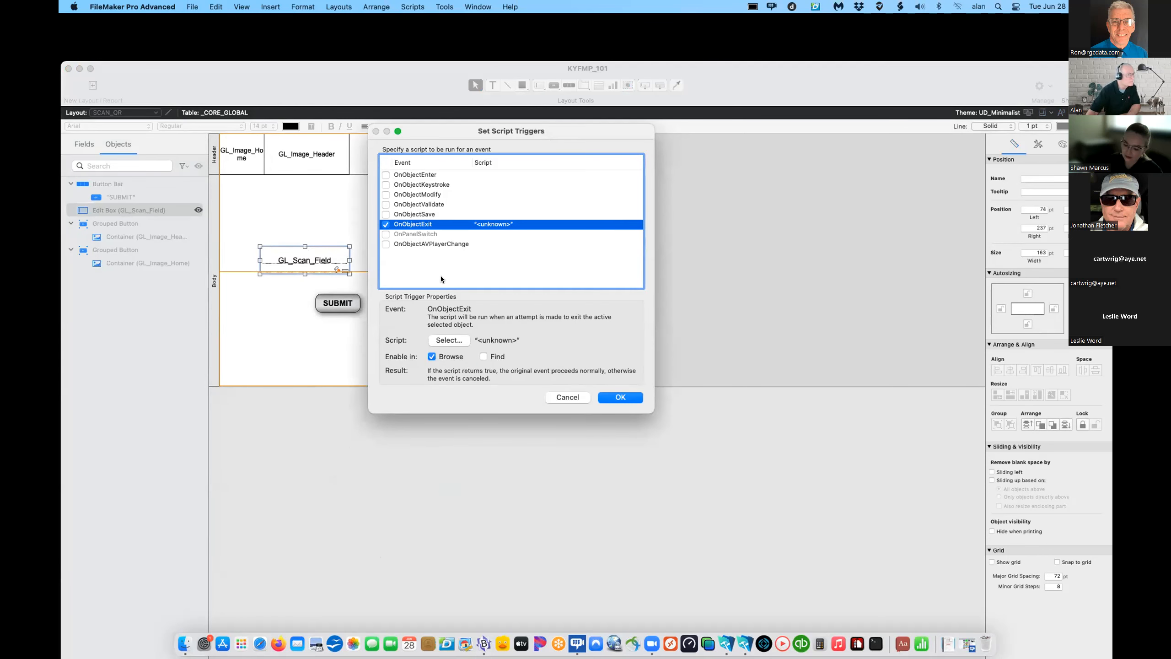
left_click(450, 340)
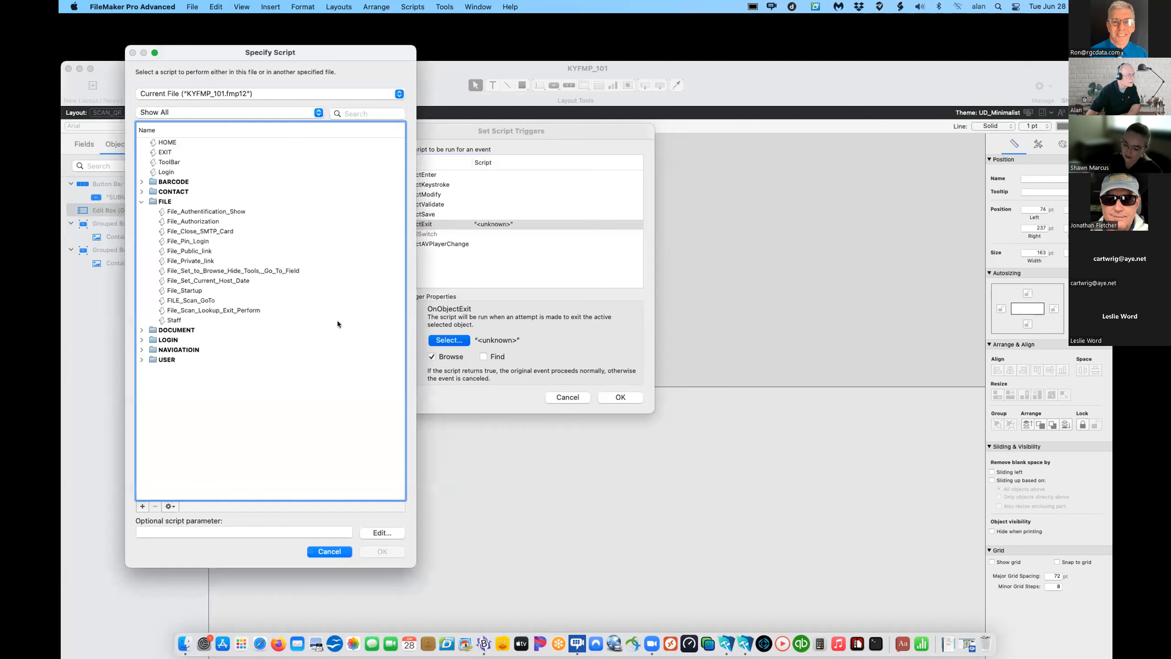
left_click(194, 311)
left_click(382, 552)
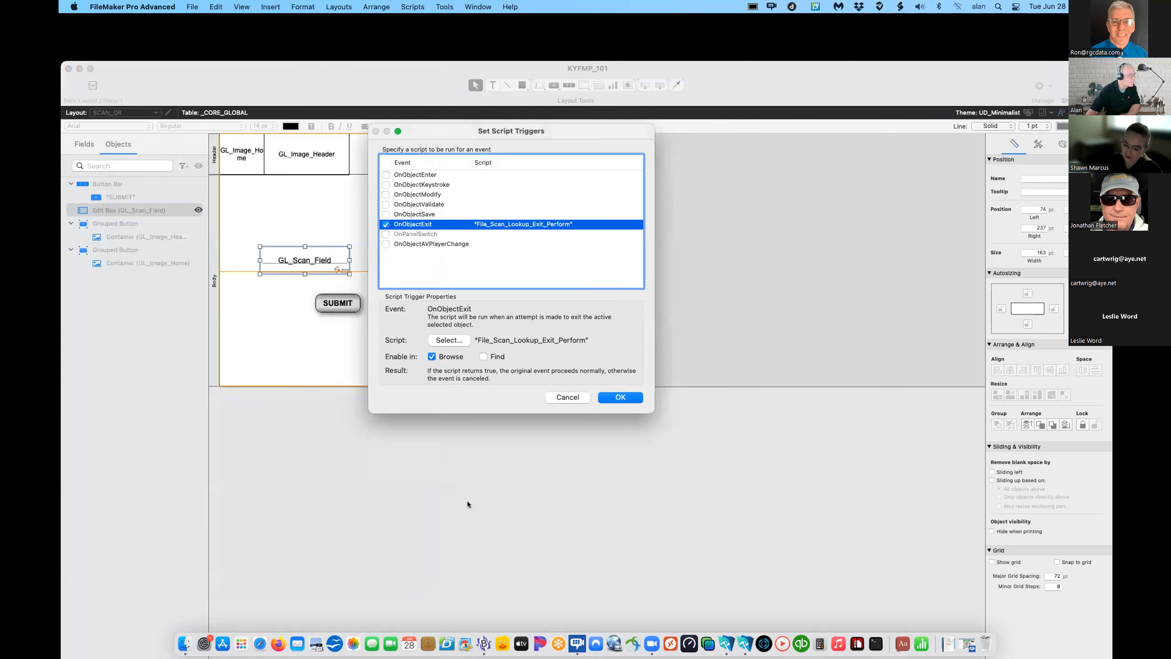
left_click(620, 398)
left_click(300, 355)
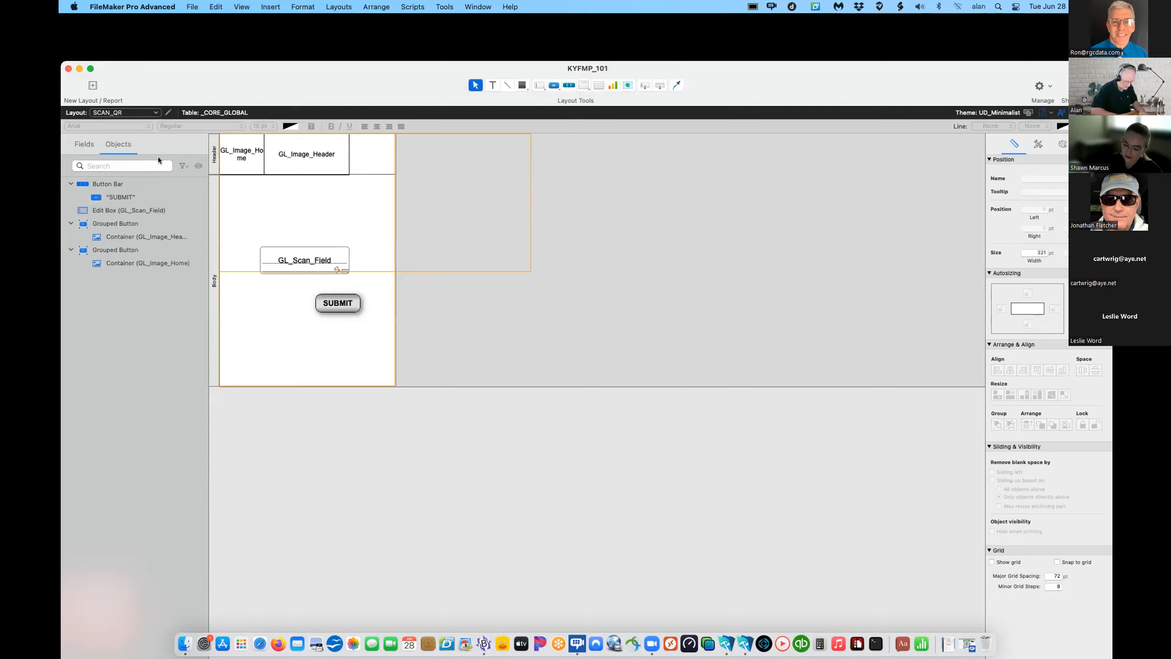
key("super+b")
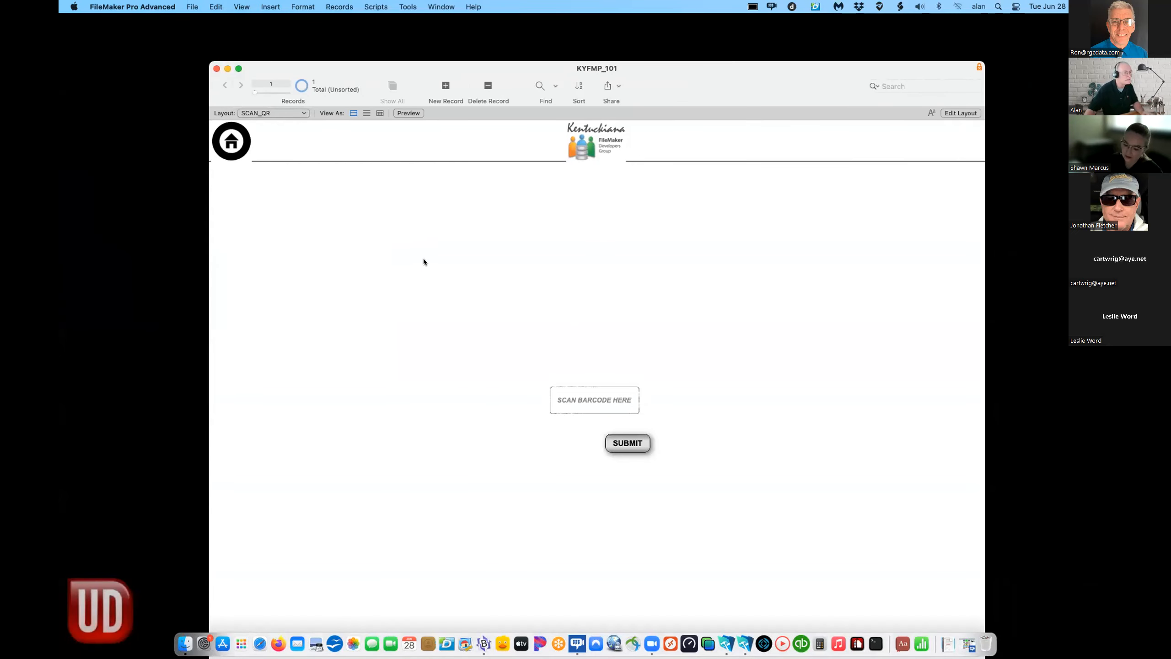
- Go from SCAN_QR to the HOME layout and switch it into Layout mode
left_click(232, 146)
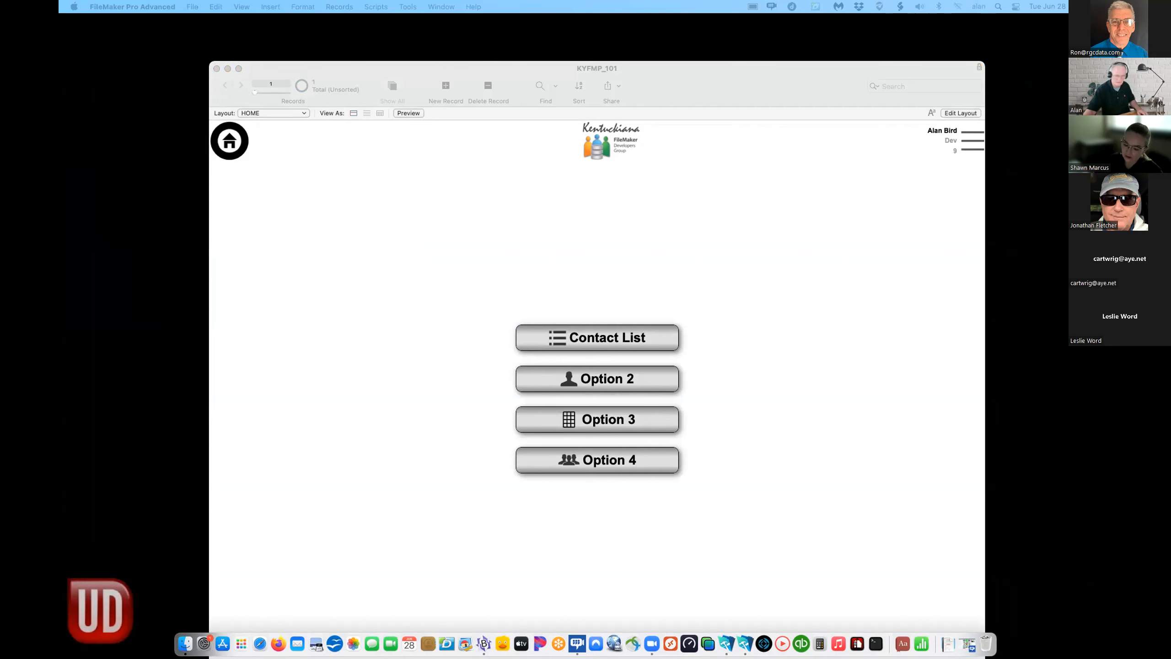
left_click(518, 230)
key("super+l")
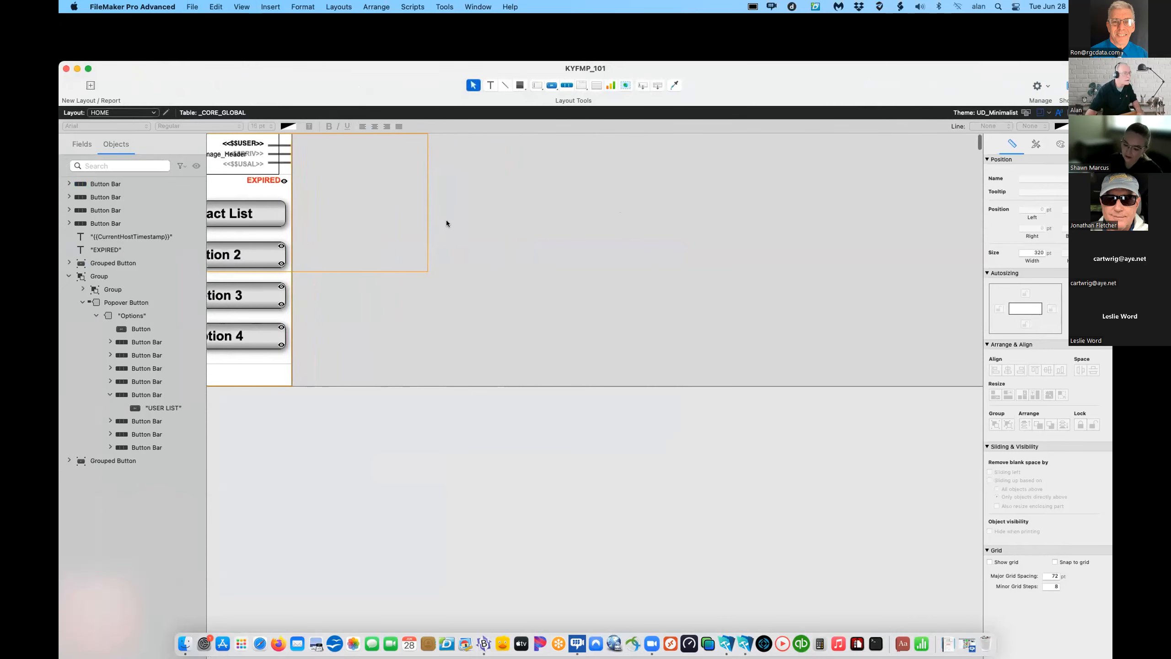
- Paste the QR-code button onto HOME and move the EXPIRED text and Contact List button lower
left_click_drag(365, 181, 361, 216)
key("super+v")
left_click_drag(422, 190, 364, 218)
left_click(363, 215)
left_click(388, 218)
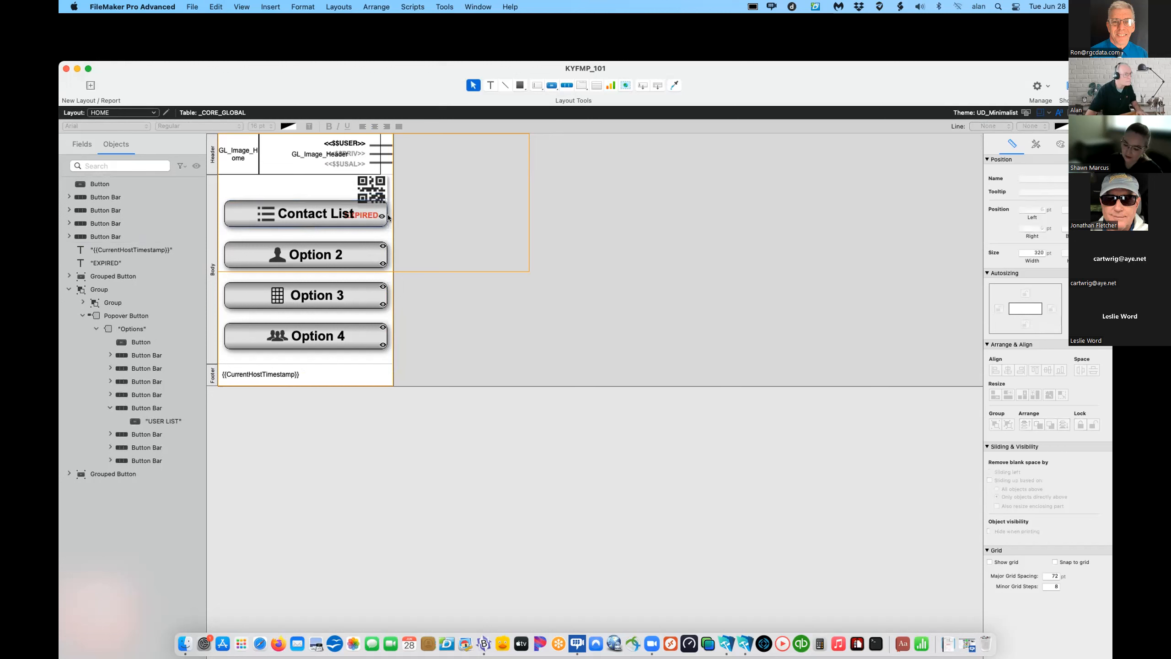
left_click(365, 218)
mouse_move(326, 207)
left_mouse_down()
mouse_move(325, 236)
mouse_move(365, 215)
mouse_move(331, 229)
mouse_move(328, 213)
mouse_move(328, 252)
mouse_move(328, 222)
left_mouse_up()
left_click(439, 244)
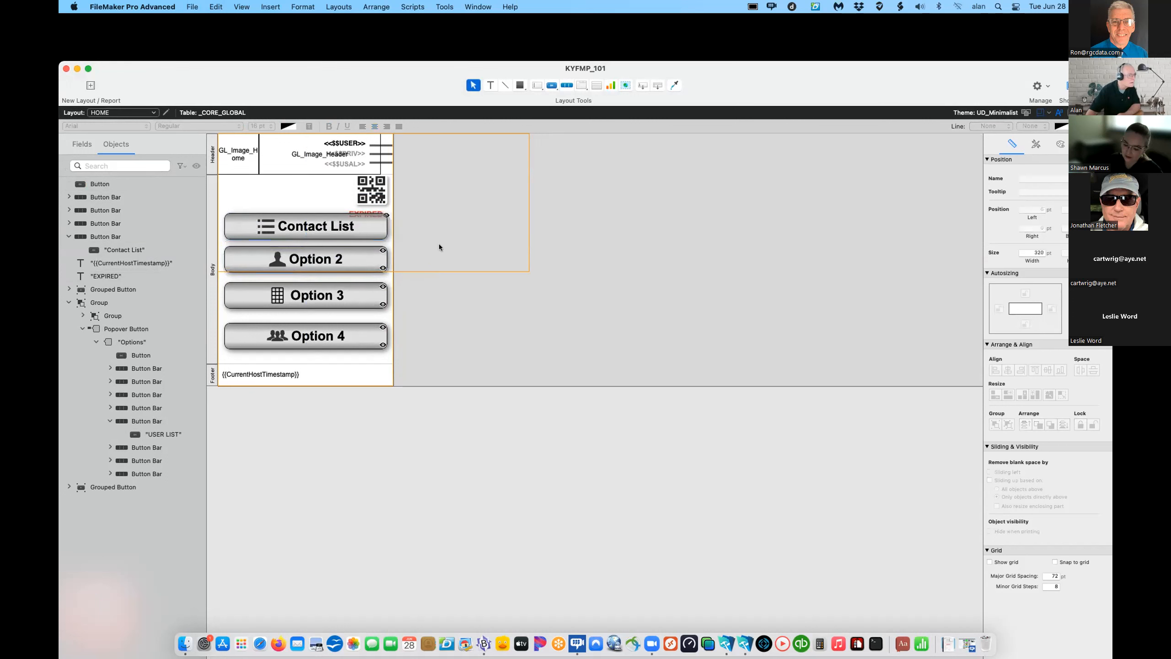
- Distribute the four menu buttons vertically, nudge EXPIRED up, and preview HOME in Browse mode
left_click_drag(361, 359, 299, 225)
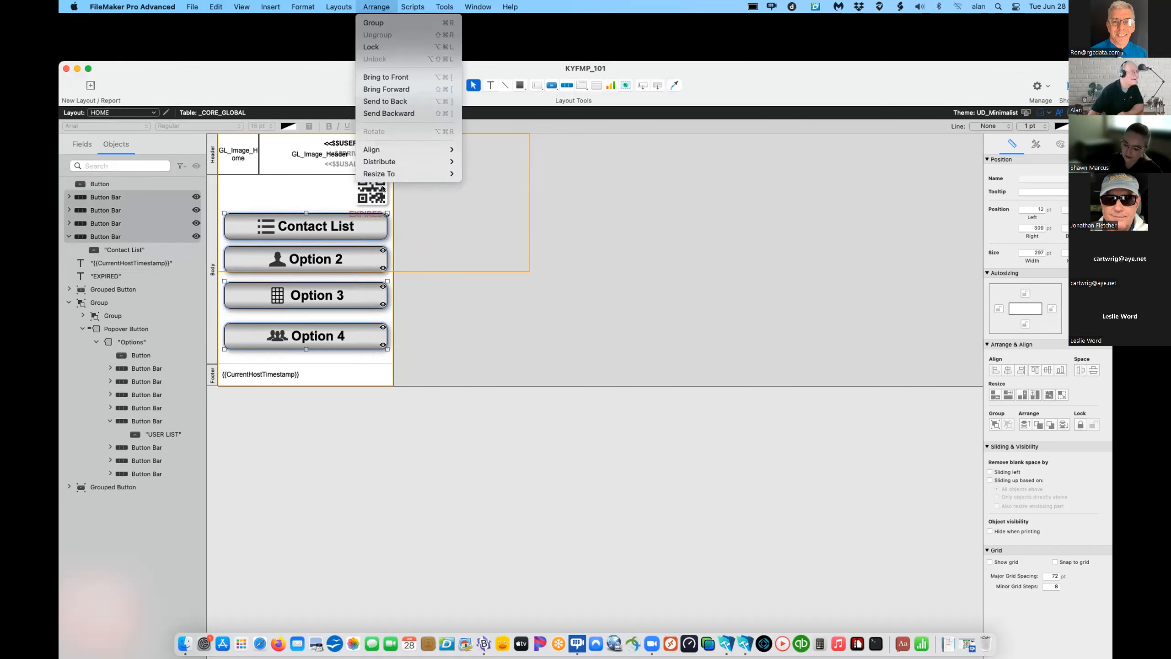
mouse_move(415, 157)
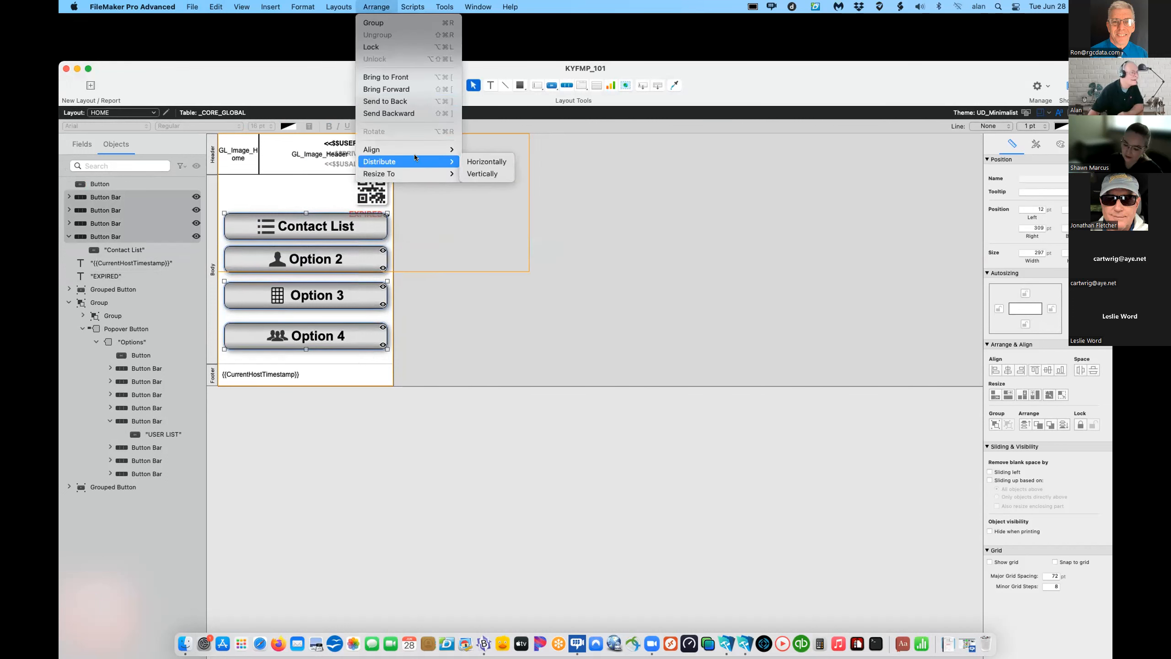
left_click(483, 174)
left_click(485, 230)
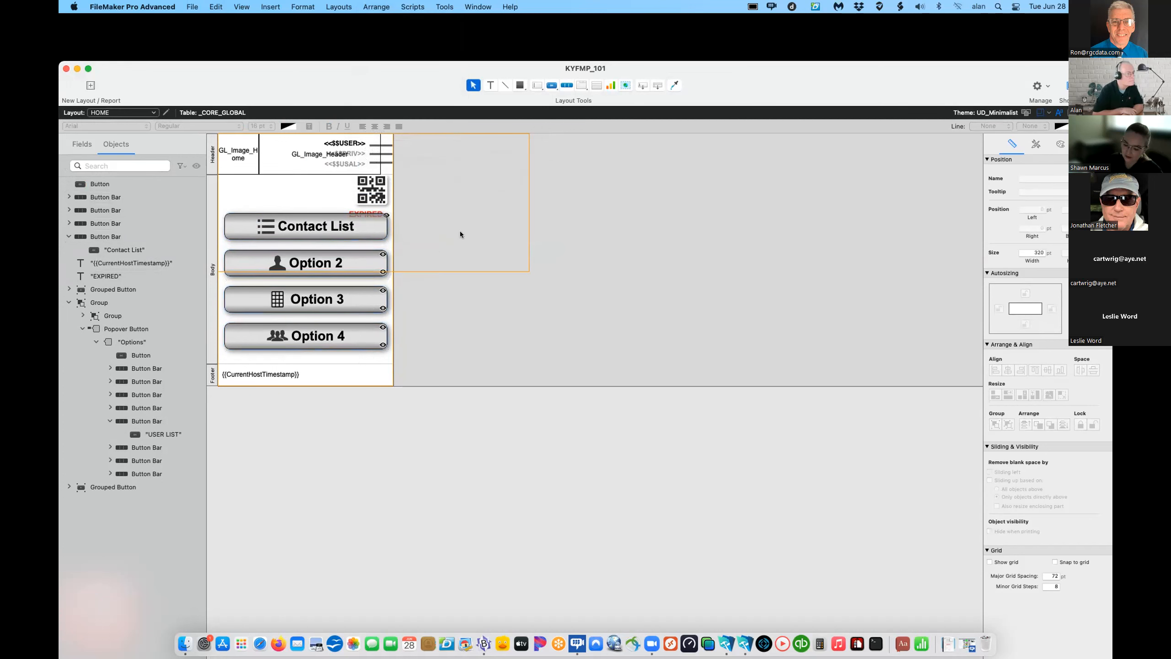
left_click(366, 211)
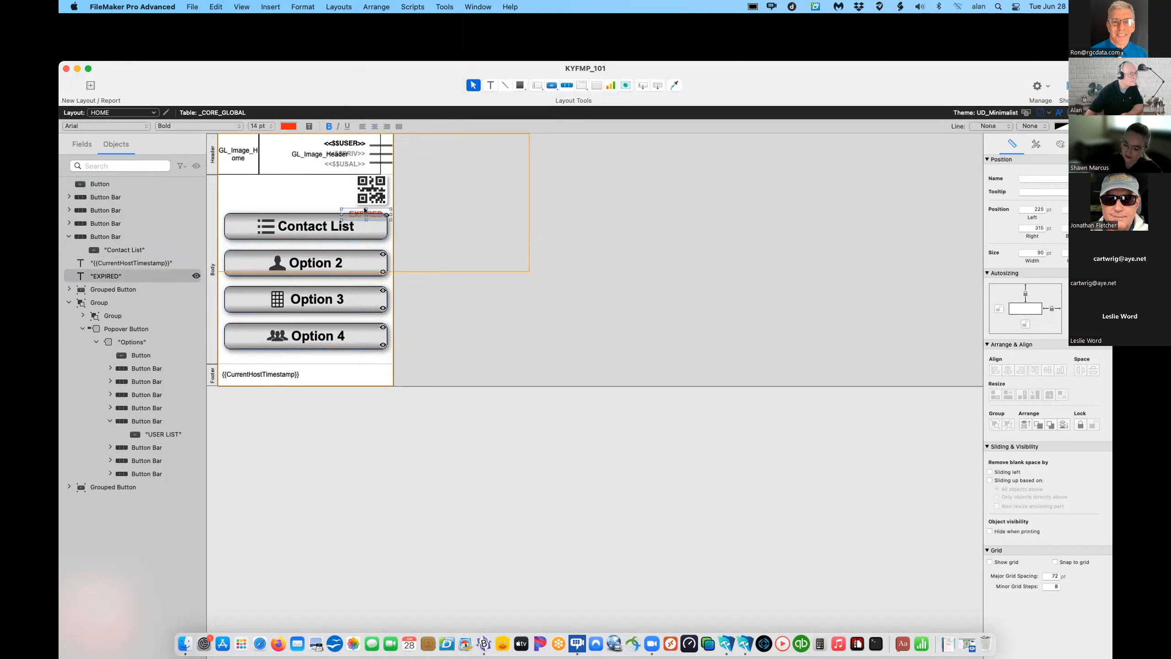
key("Up")
key("Up")
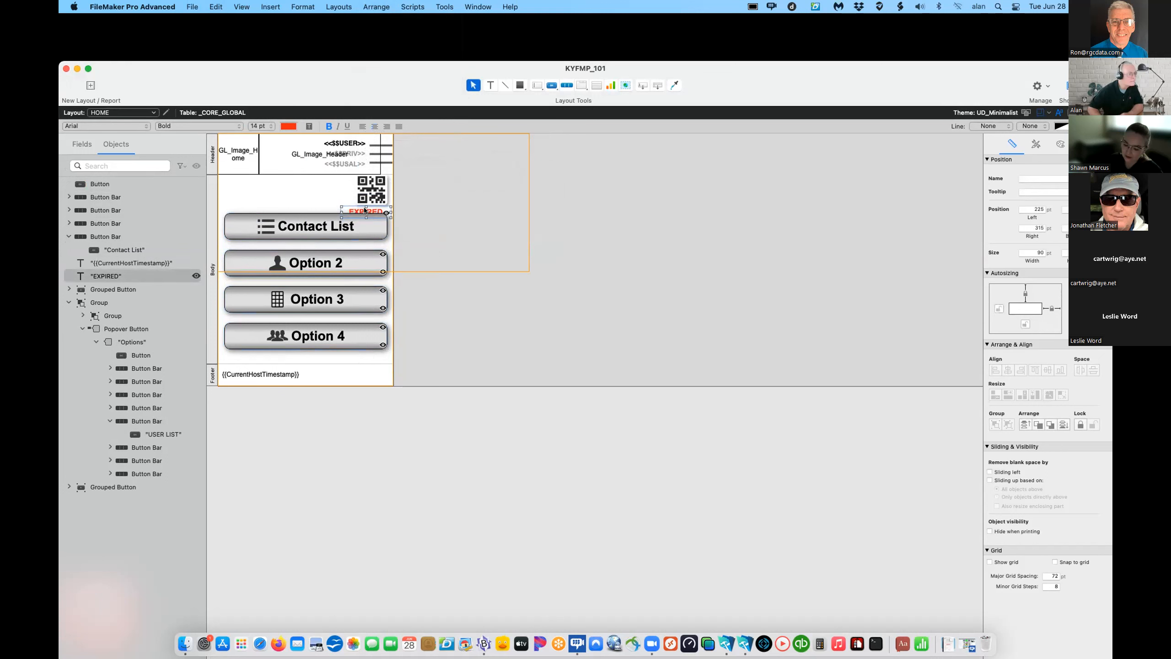
left_click(430, 244)
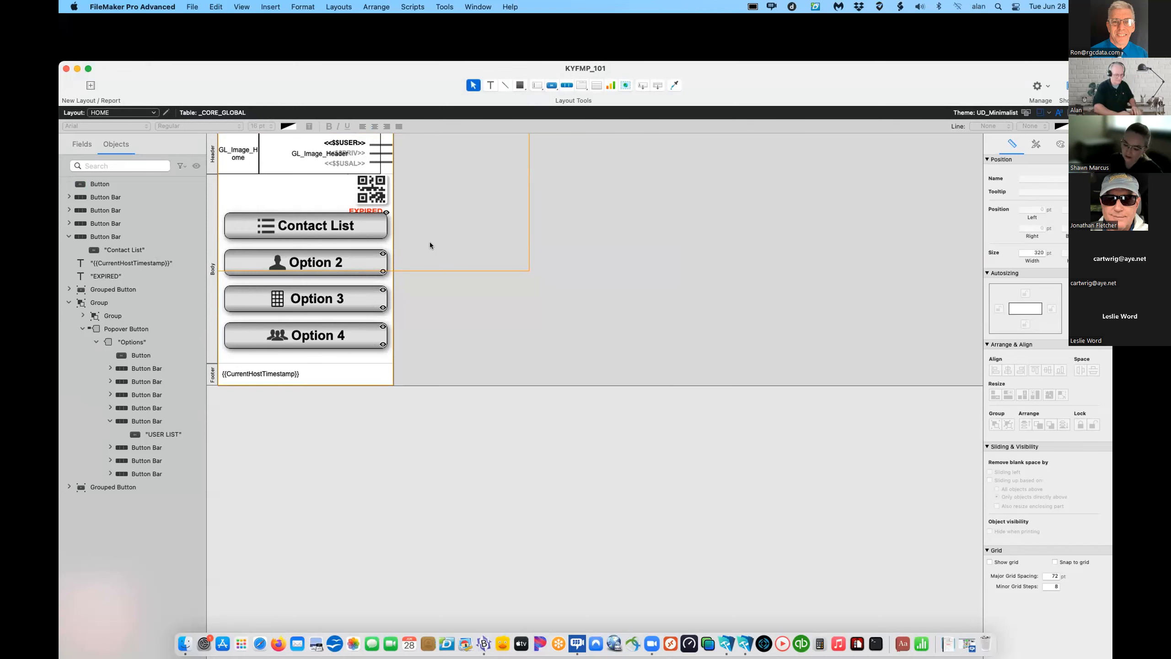
key("super+b")
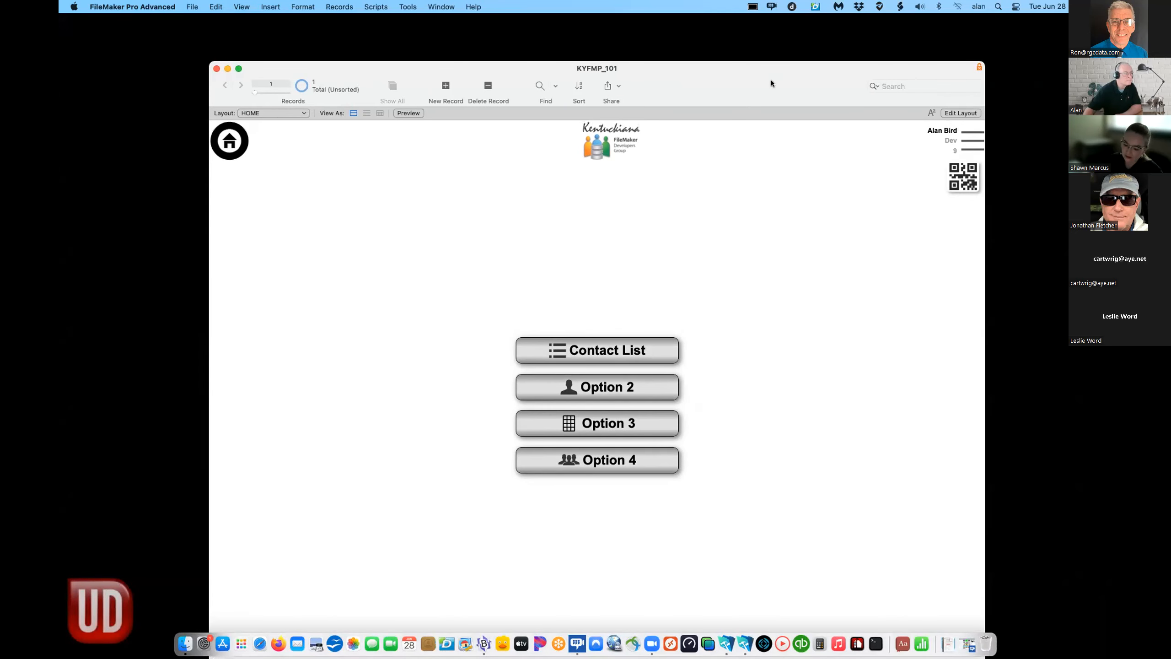
- Move the FileMaker window and resize it shorter and narrower
left_click_drag(770, 80, 686, 63)
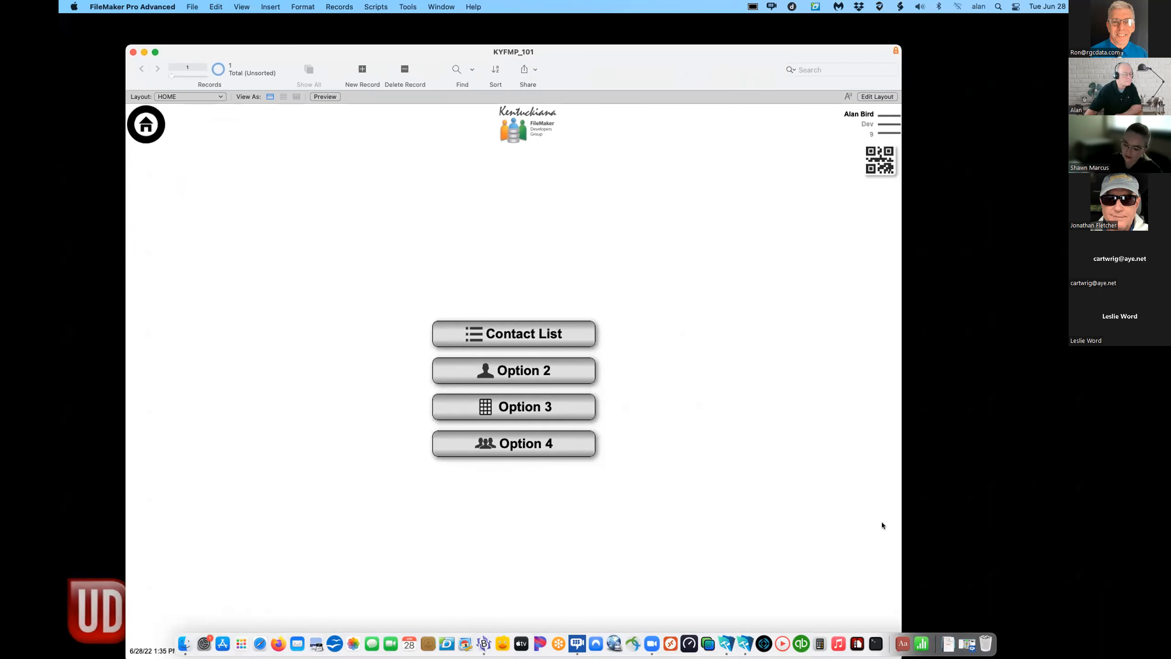
left_click_drag(826, 48, 824, 18)
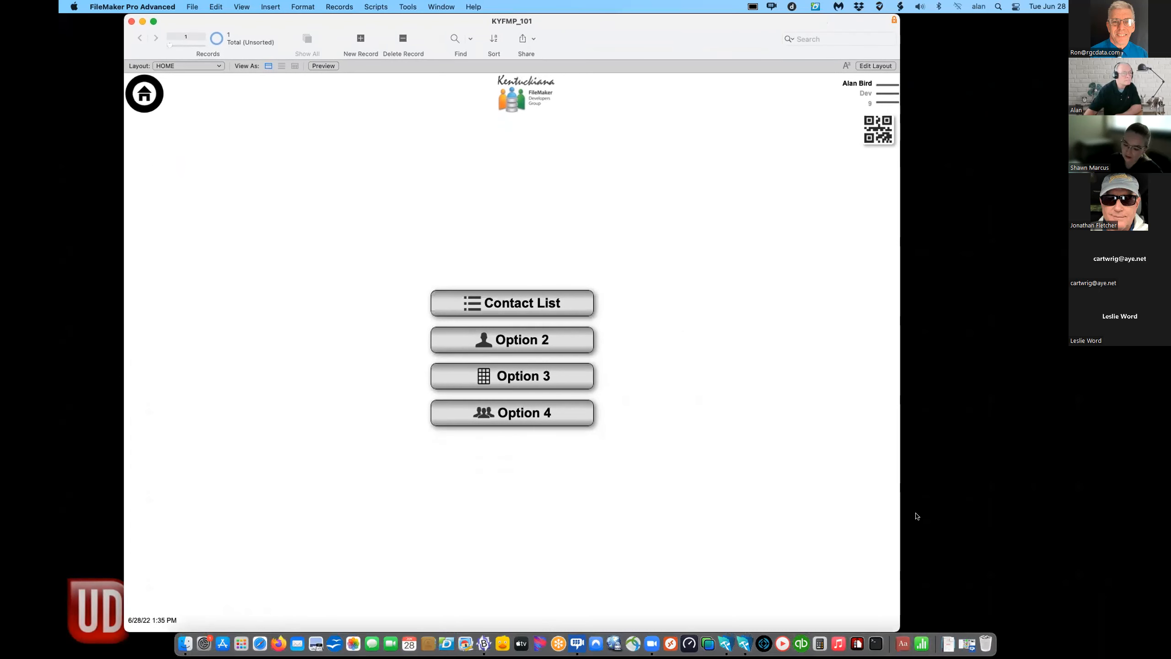
left_click_drag(893, 625, 912, 477)
left_click_drag(875, 33, 809, 107)
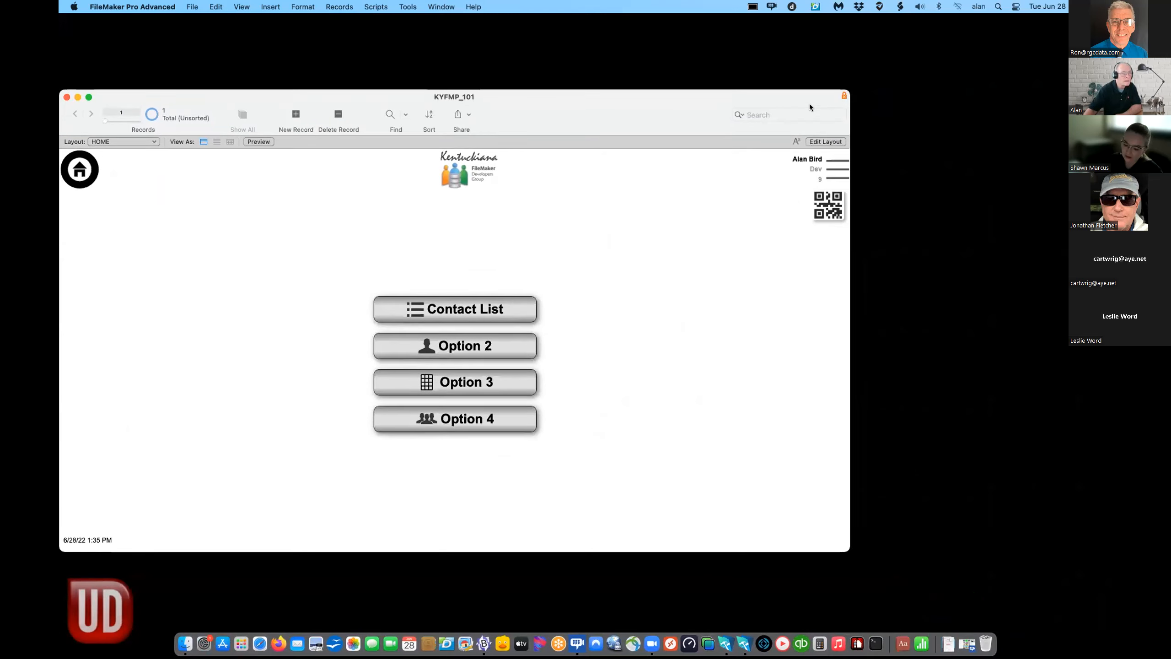
left_click_drag(848, 551, 783, 551)
left_click_drag(604, 108, 728, 91)
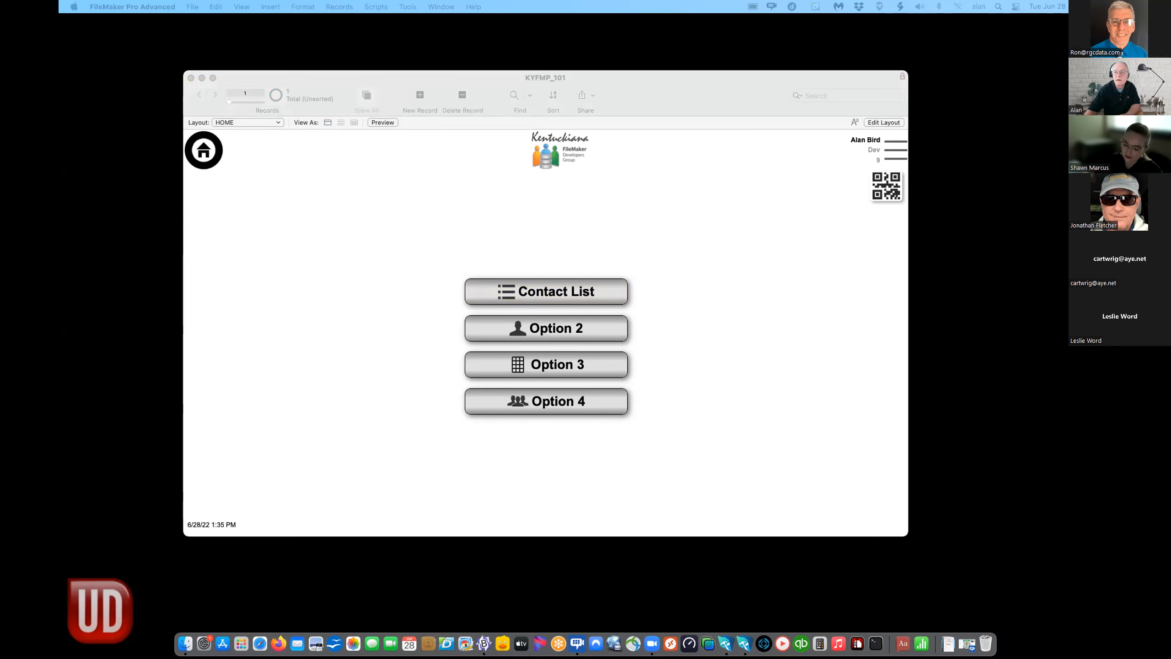
- Put the HOME layout back into Layout mode via Edit Layout
left_click(695, 245)
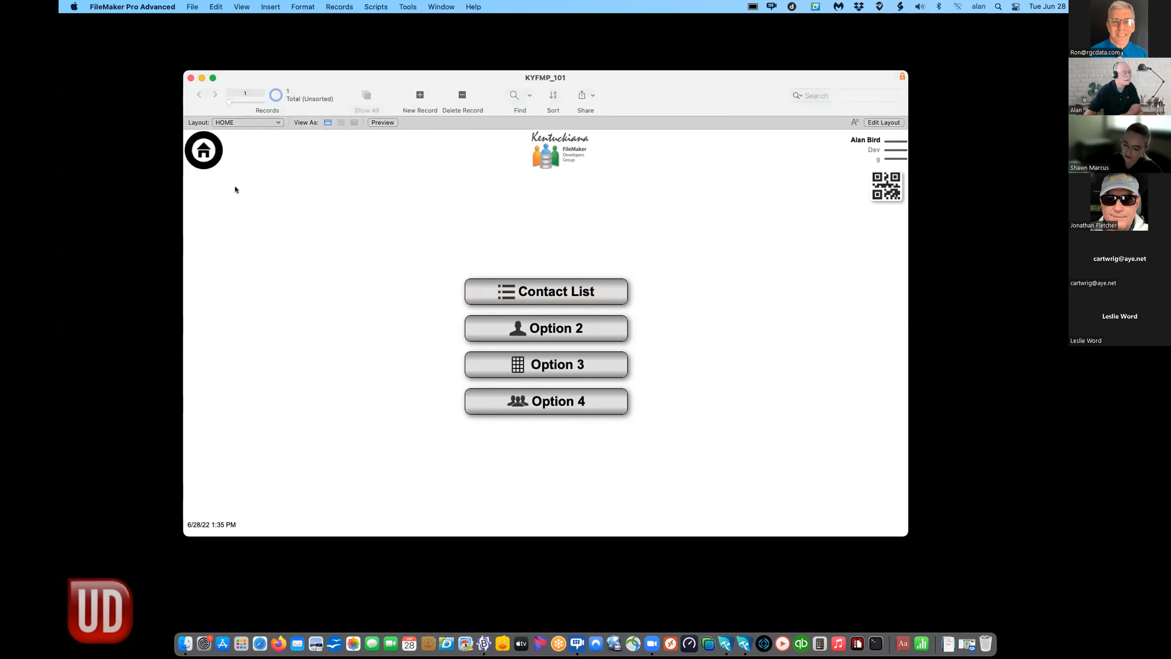
left_click(271, 123)
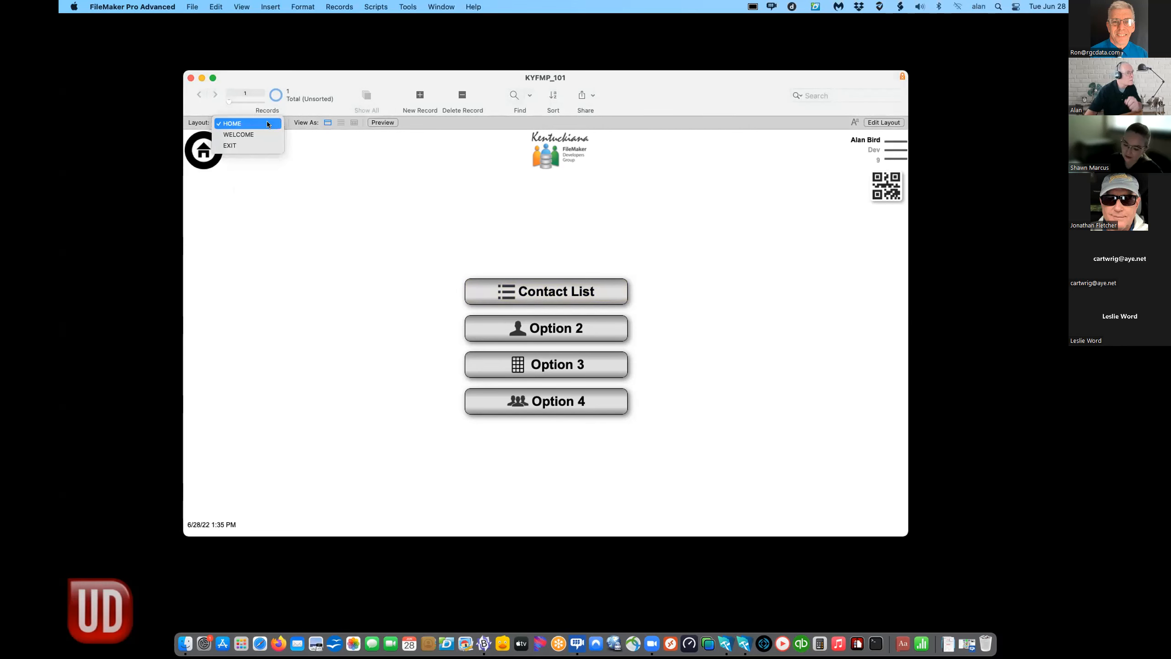
left_click(936, 162)
left_click(884, 122)
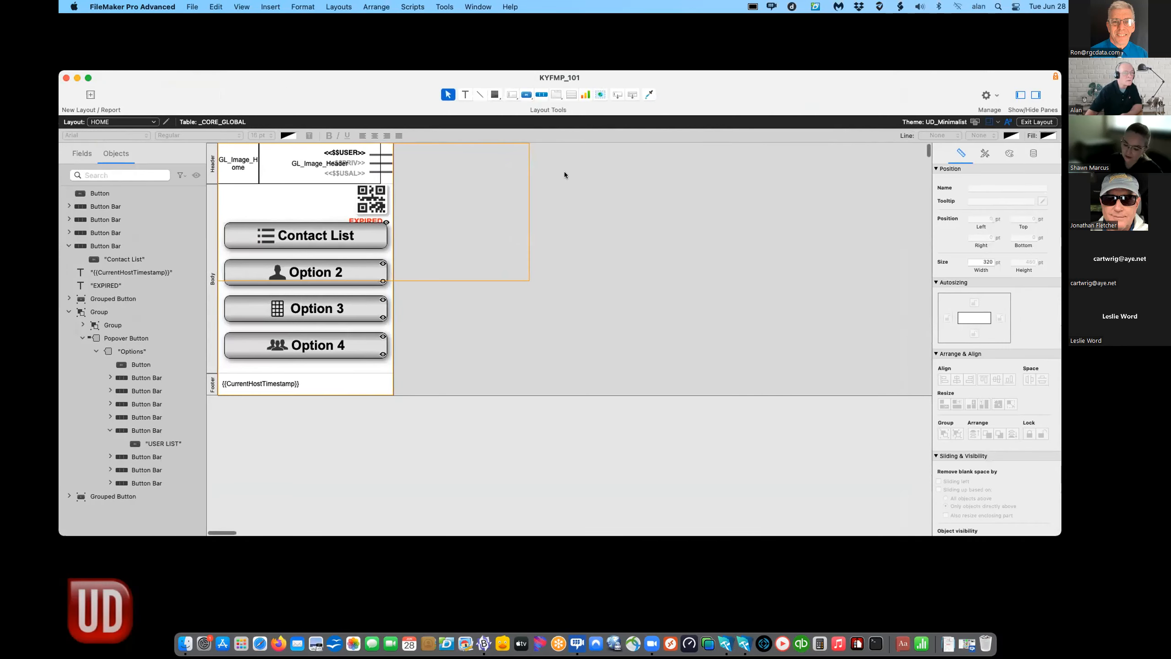
- Visit CONTACT_Data_Entry and the layout management list, then return to HOME in Browse mode
left_click(145, 122)
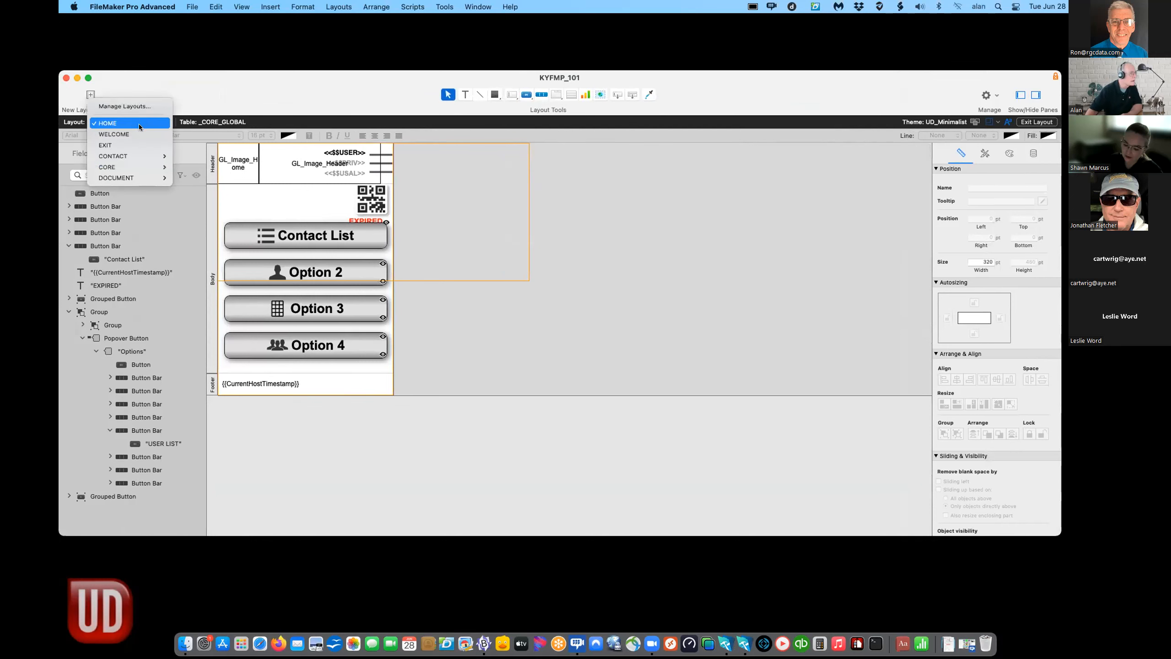
mouse_move(133, 152)
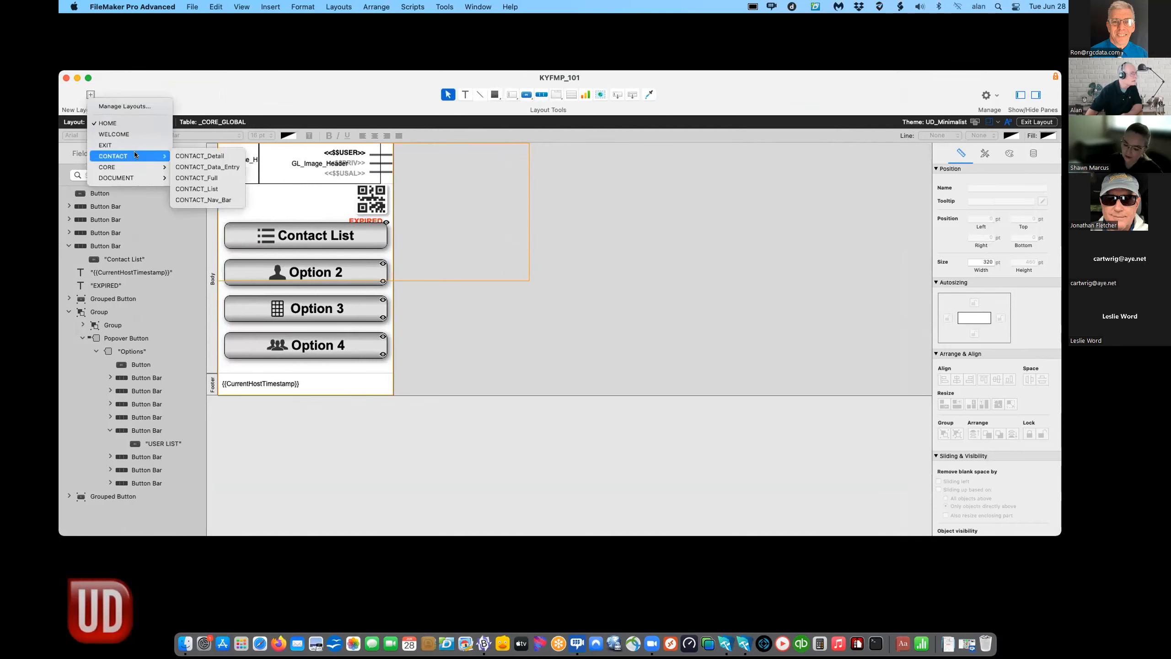
left_click(225, 166)
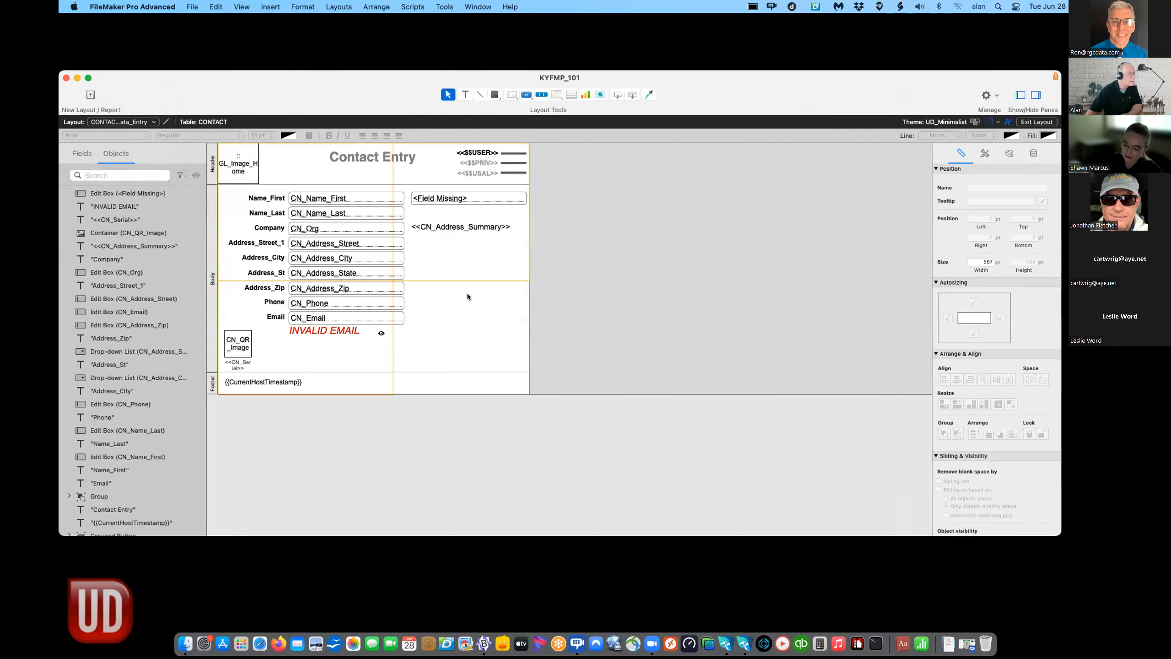
left_click(128, 121)
left_click(128, 122)
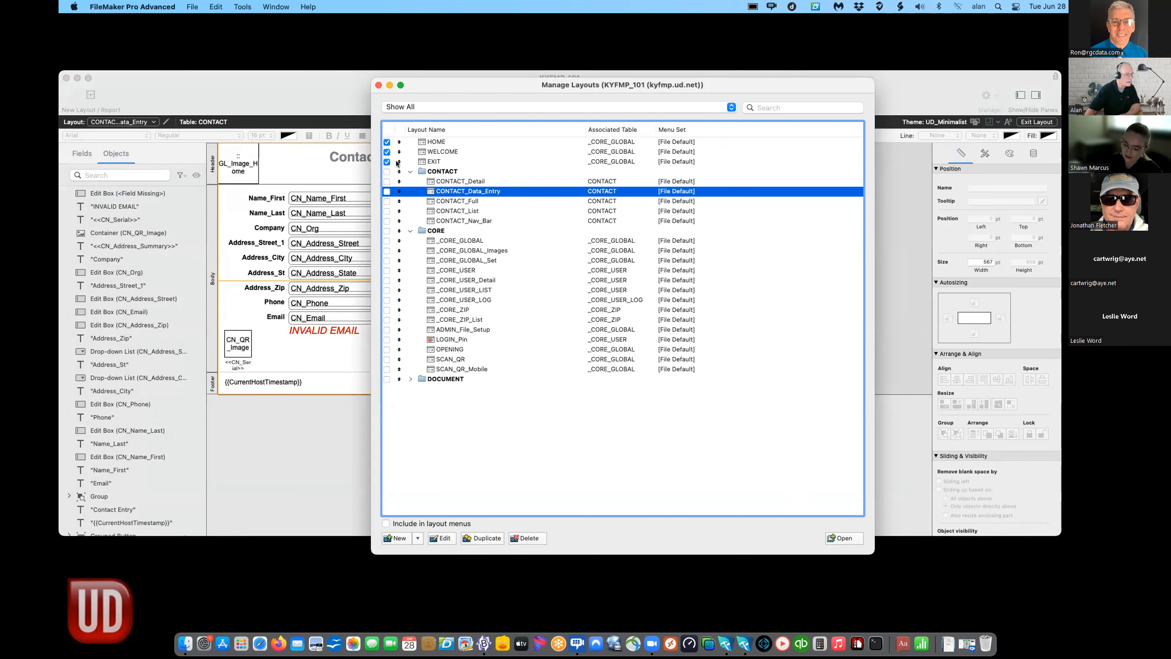
left_click(377, 85)
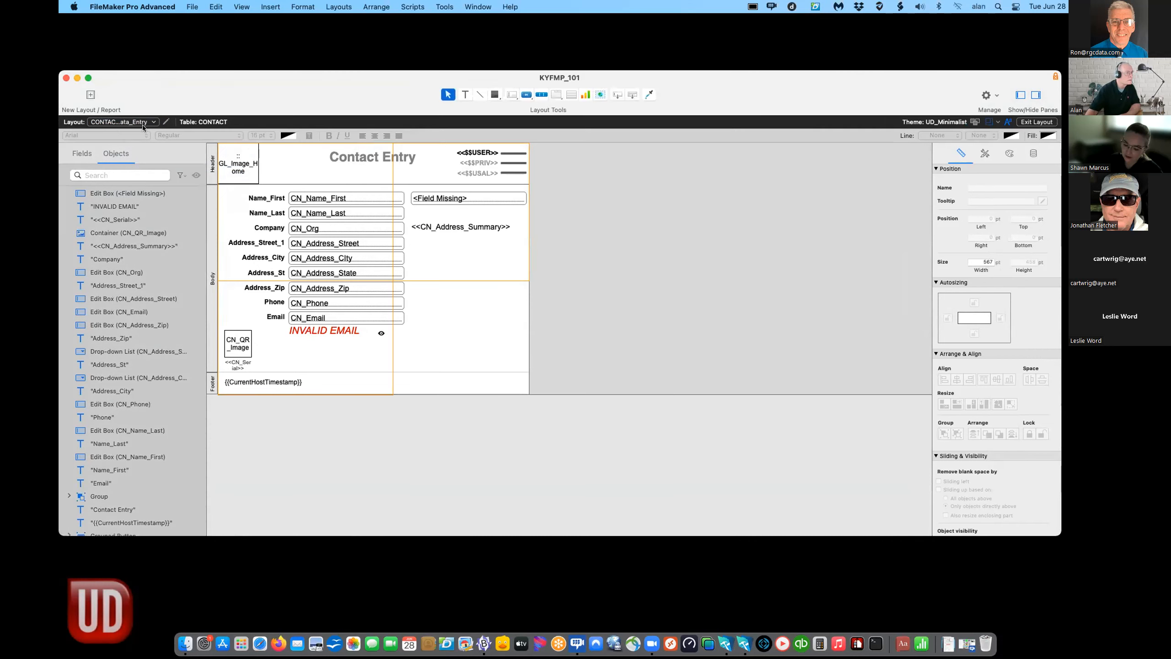
left_click(116, 123)
left_click(110, 140)
key("super+b")
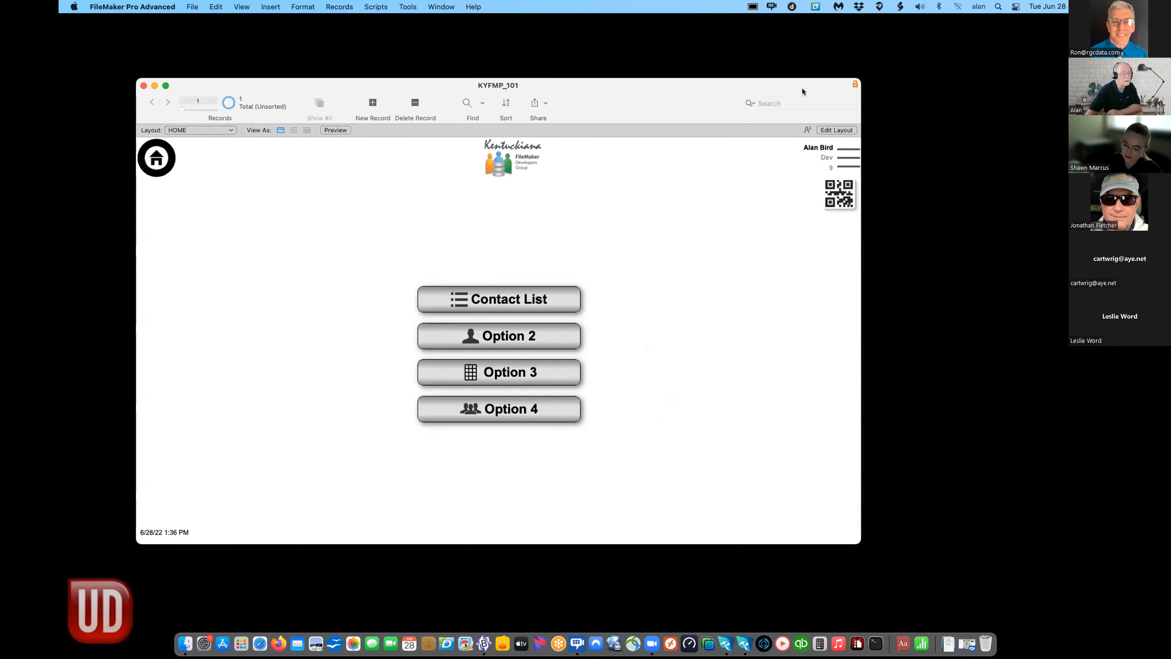
- After the QR button reports a missing script, assign it Perform Script FILE_Scan_GoTo and return to Browse
left_click(838, 191)
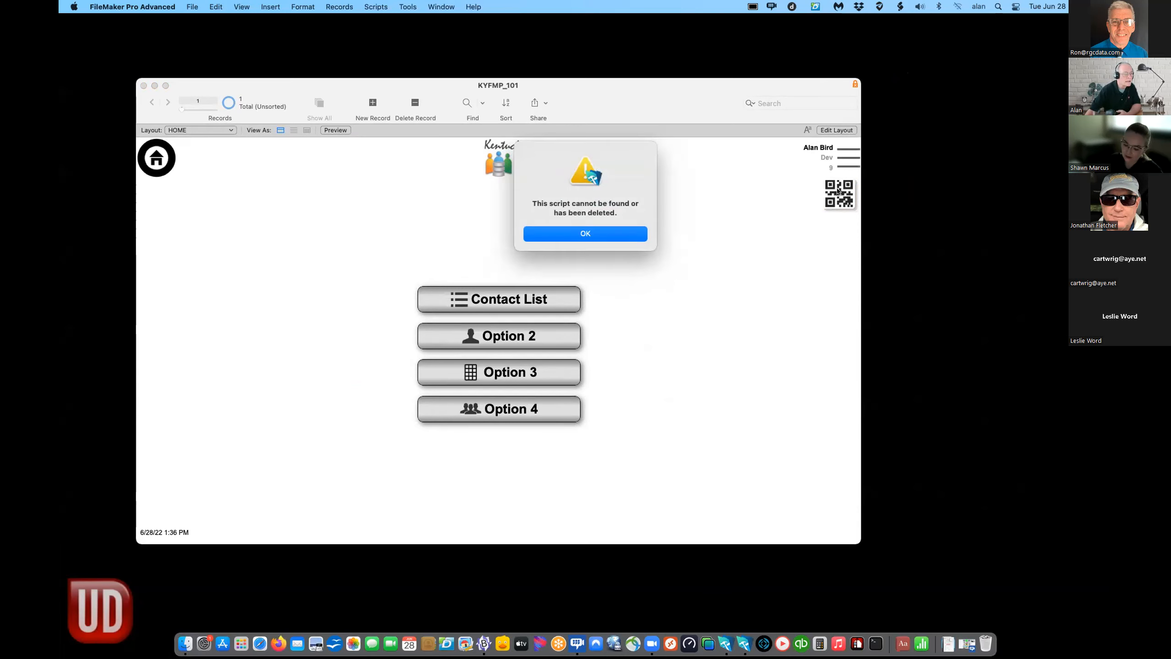
left_click(553, 229)
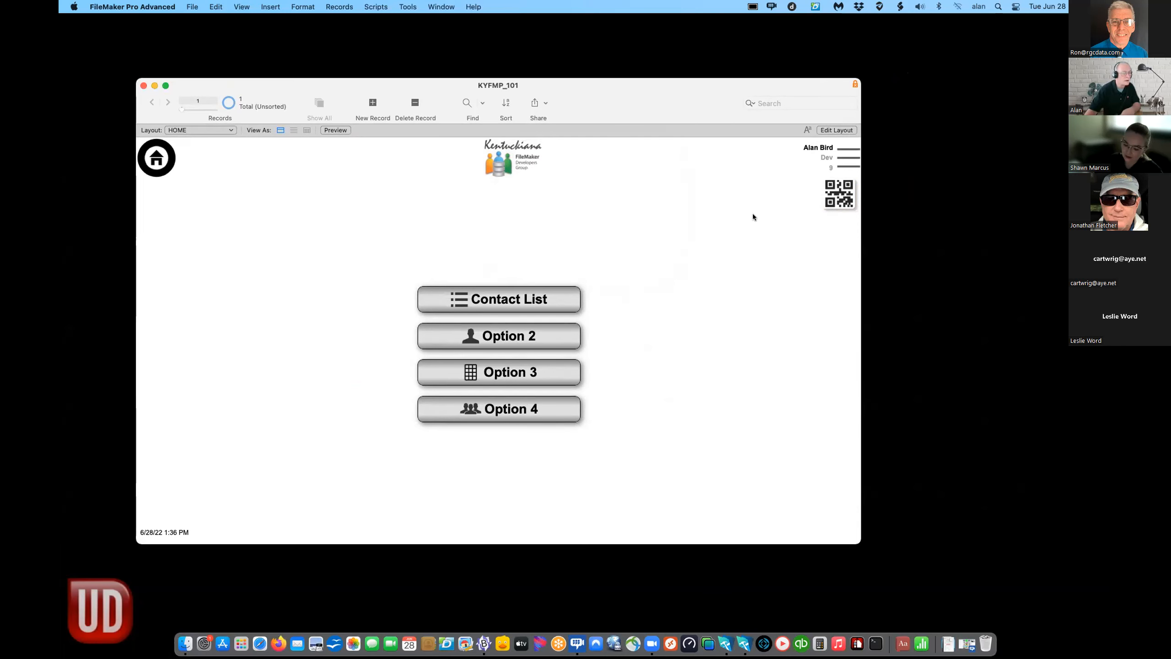
key("super+l")
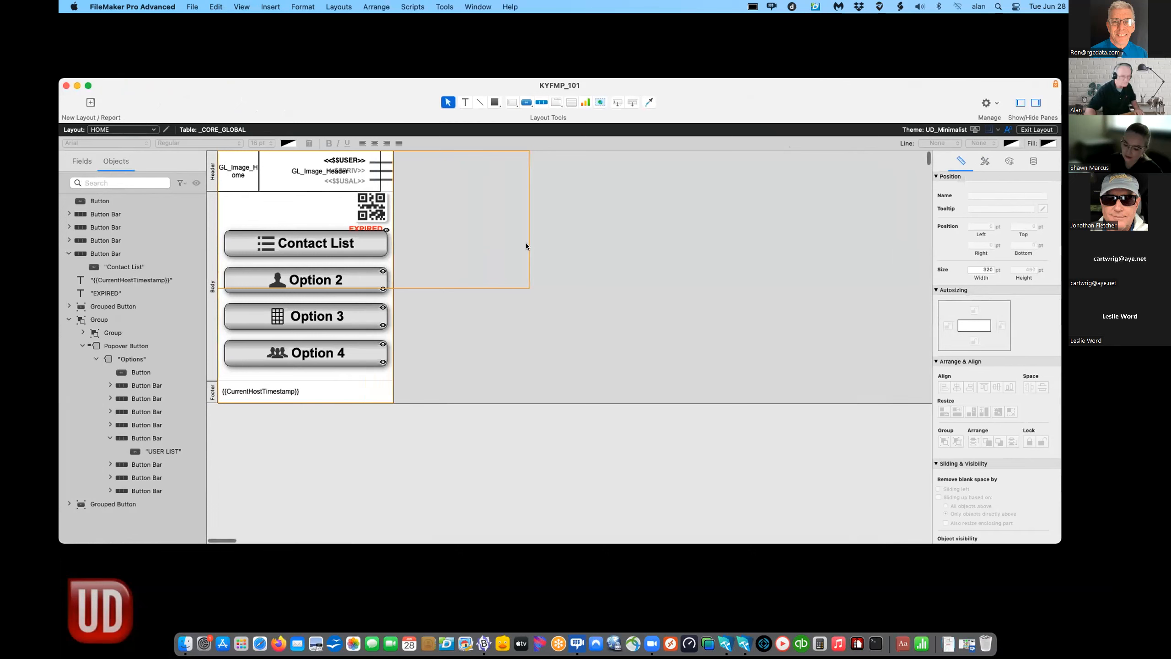
right_click(370, 202)
mouse_move(421, 300)
left_click(528, 330)
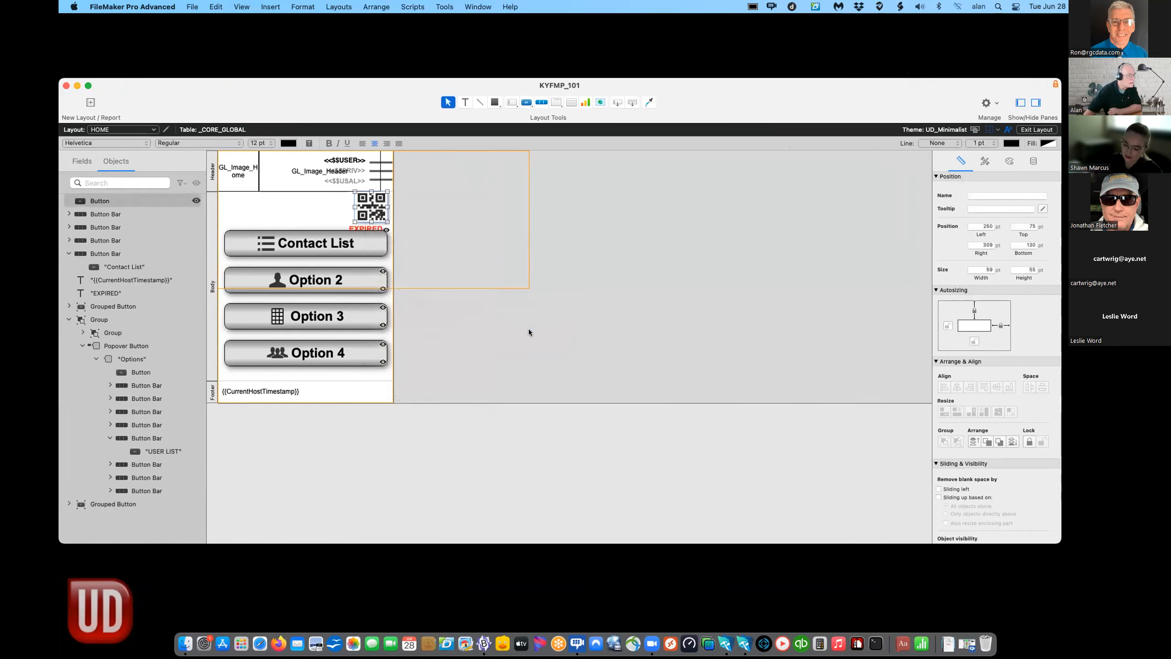
left_click(193, 302)
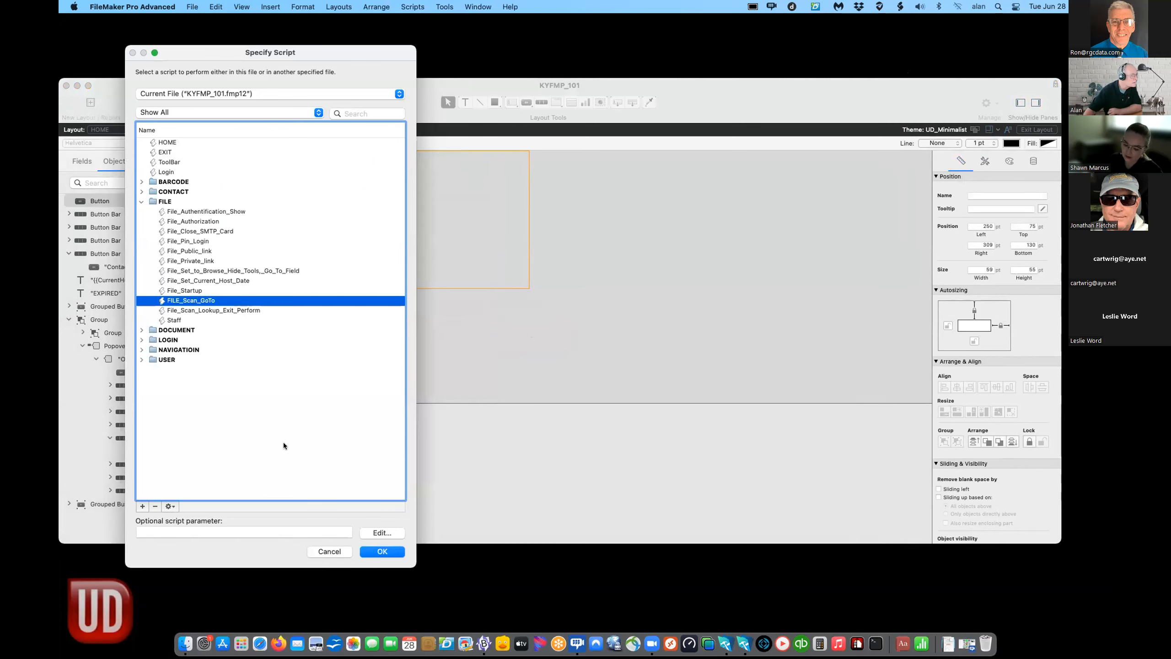
left_click(382, 553)
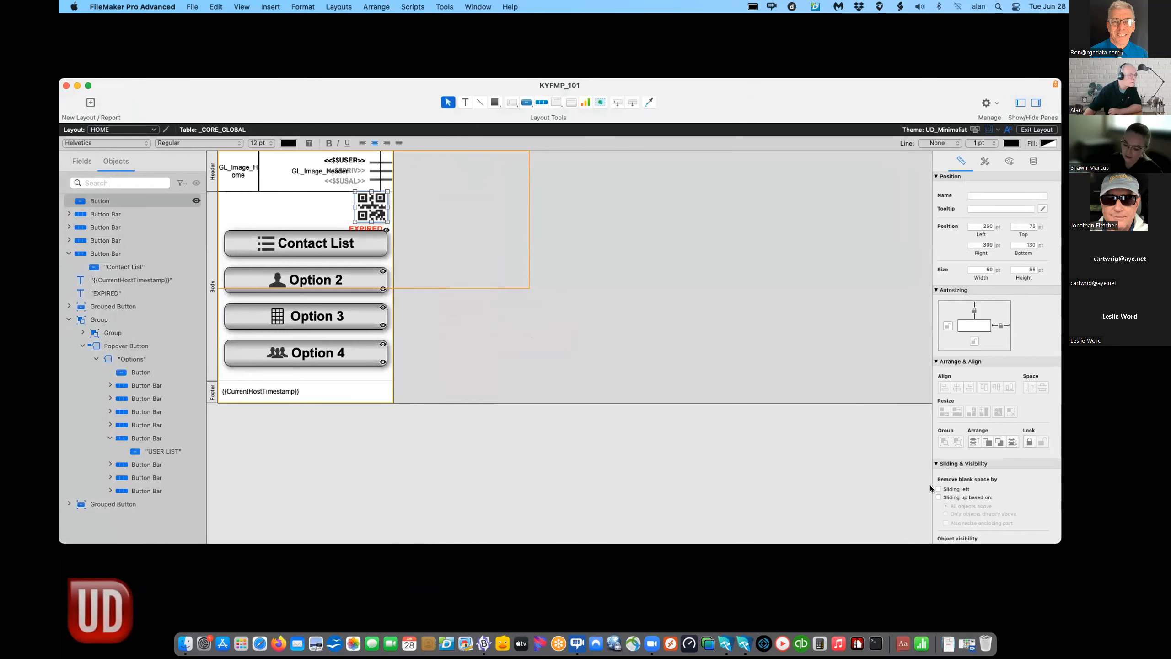
key("super+b")
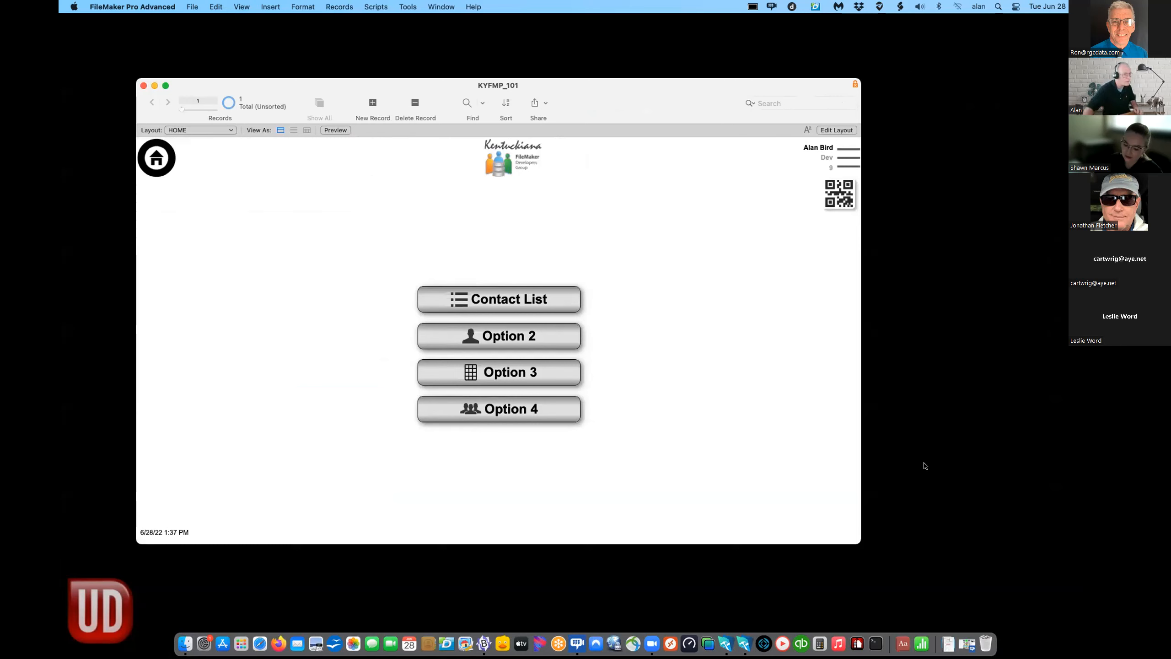
left_click(835, 198)
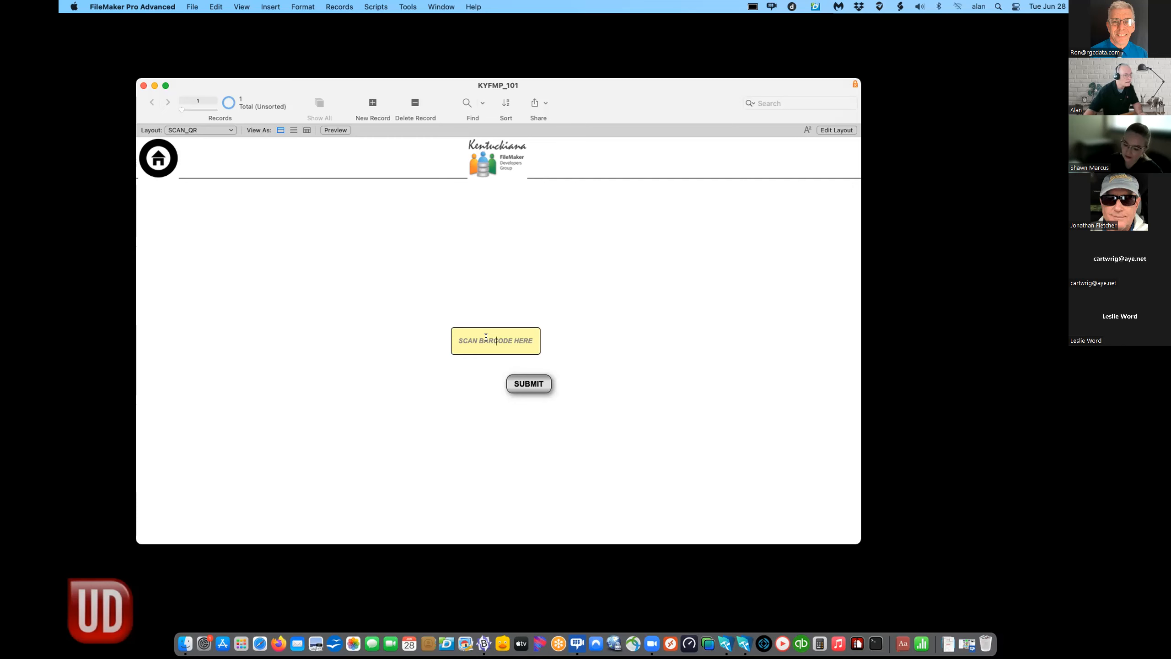
type("87563")
key("Return")
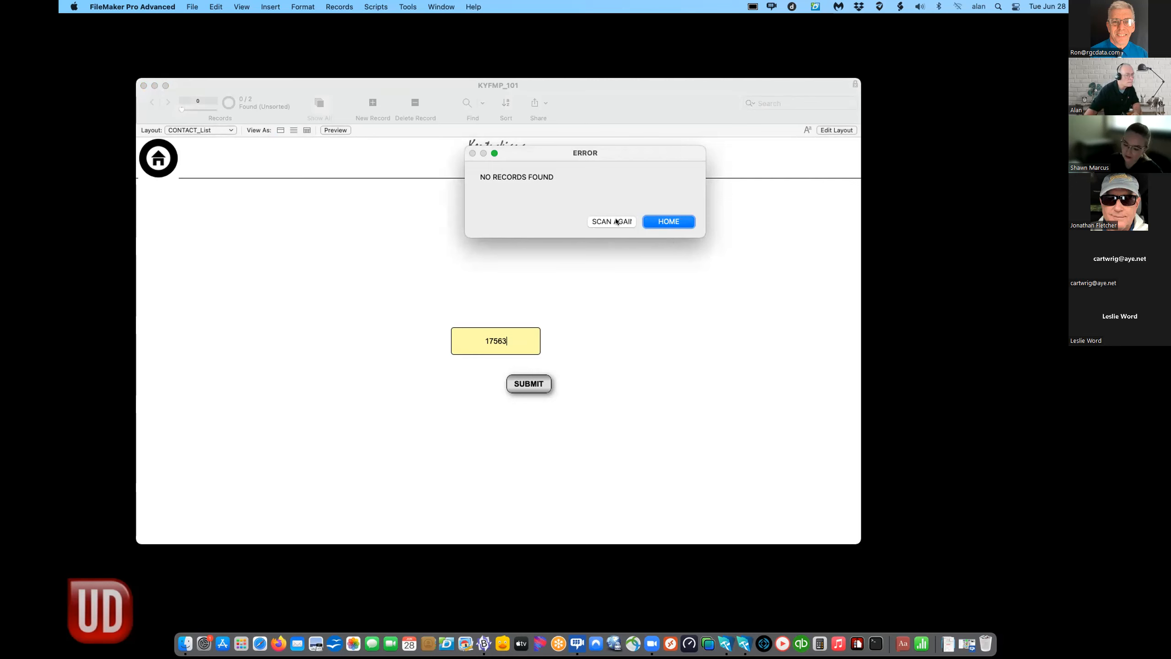
left_click(668, 221)
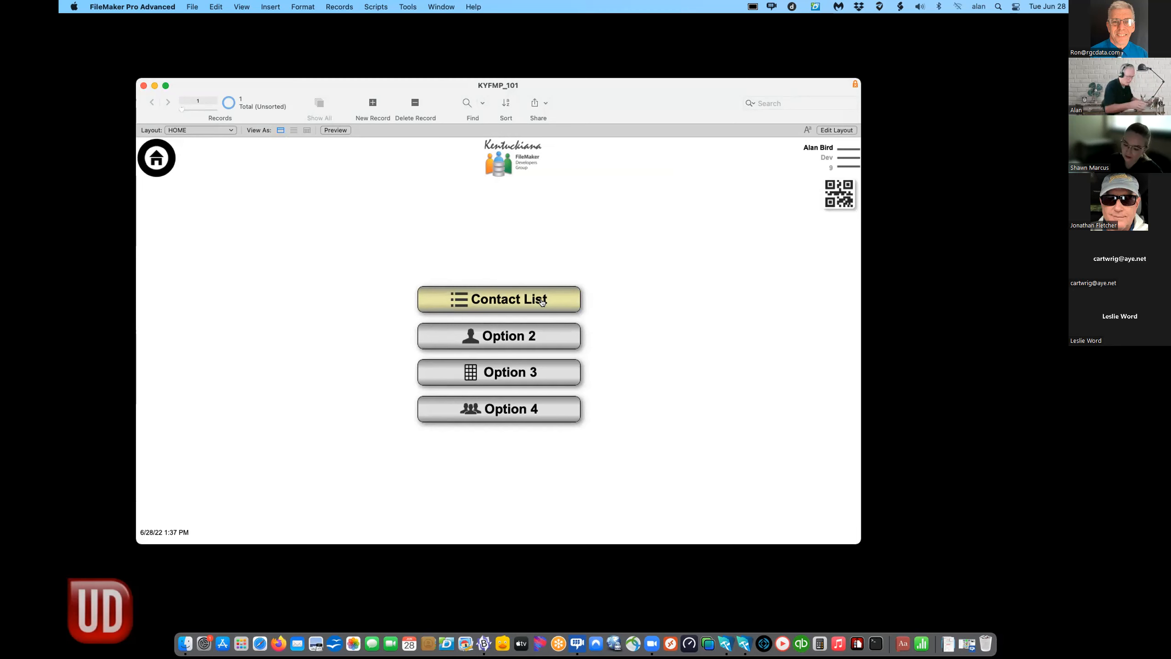
- Add a CONTACT::CN_Serial field below the QR metadata box on the contact detail layout
left_click(521, 296)
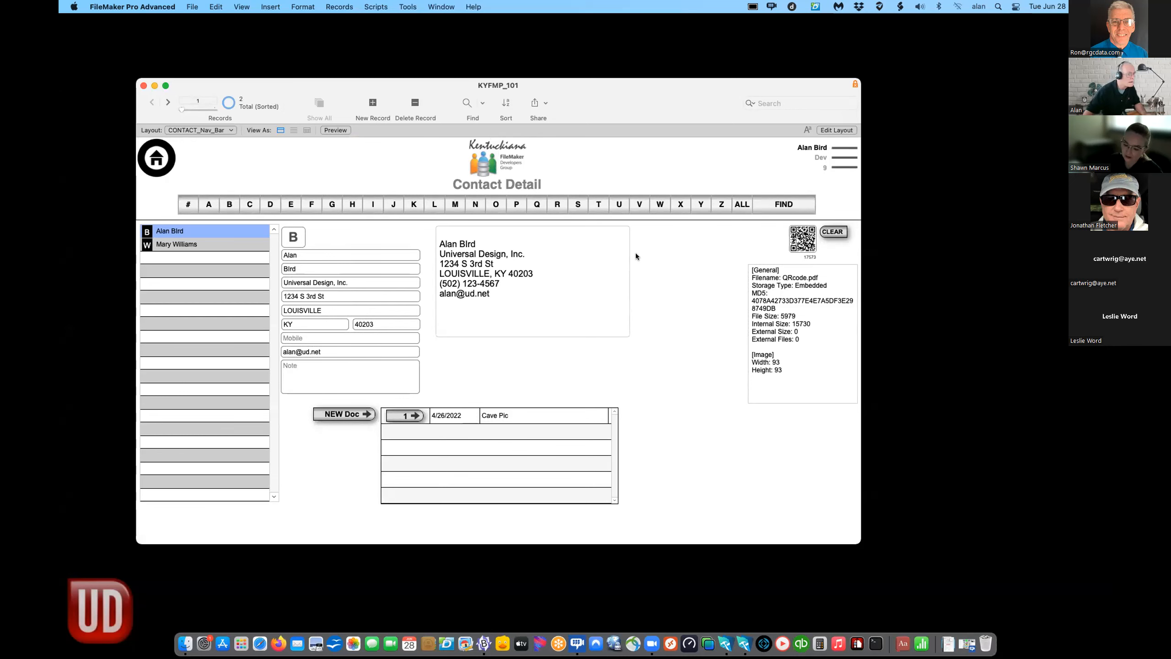
key("super+l")
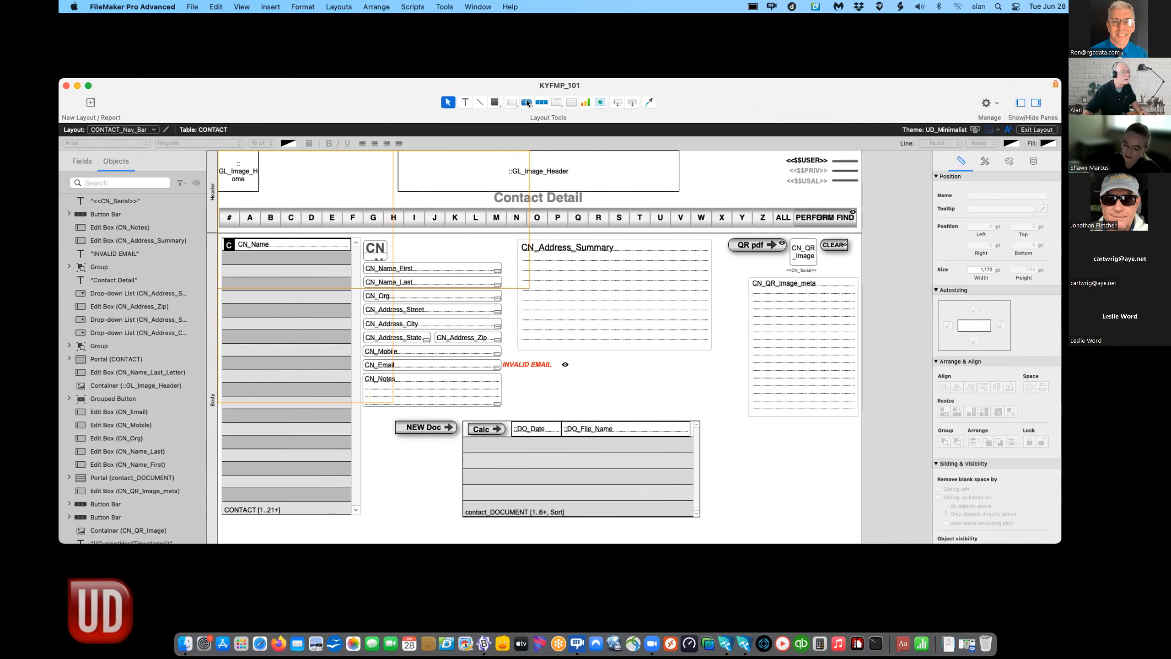
left_click(512, 102)
mouse_move(756, 459)
left_mouse_down()
mouse_move(780, 488)
mouse_move(816, 481)
left_mouse_up()
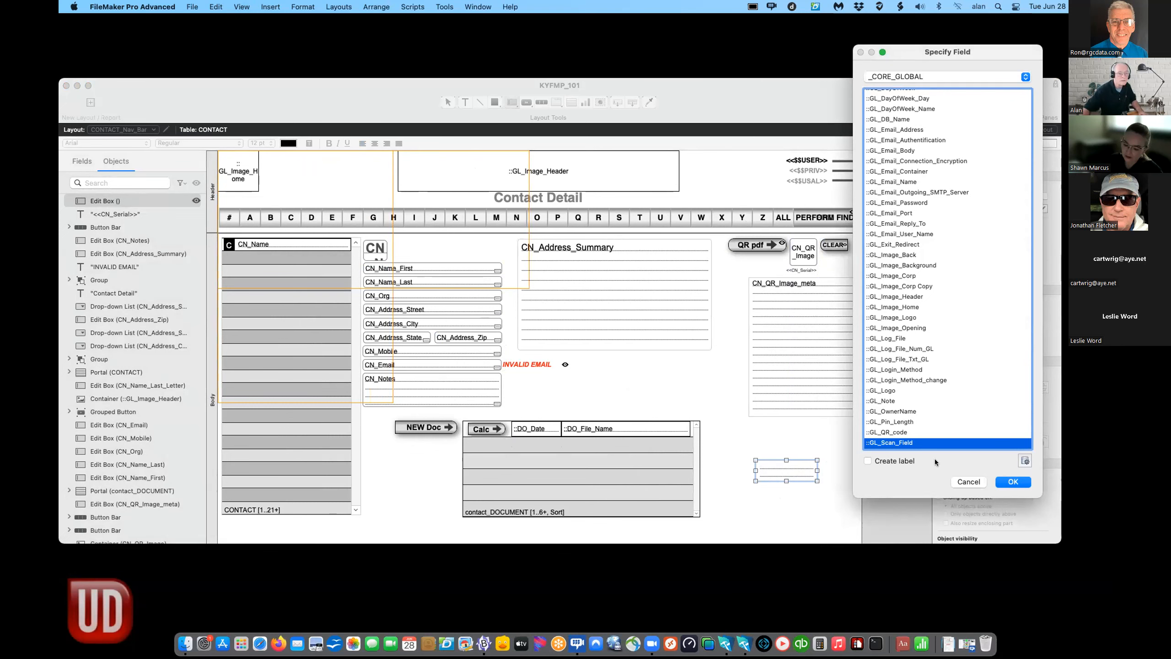
left_click(916, 79)
left_click(913, 49)
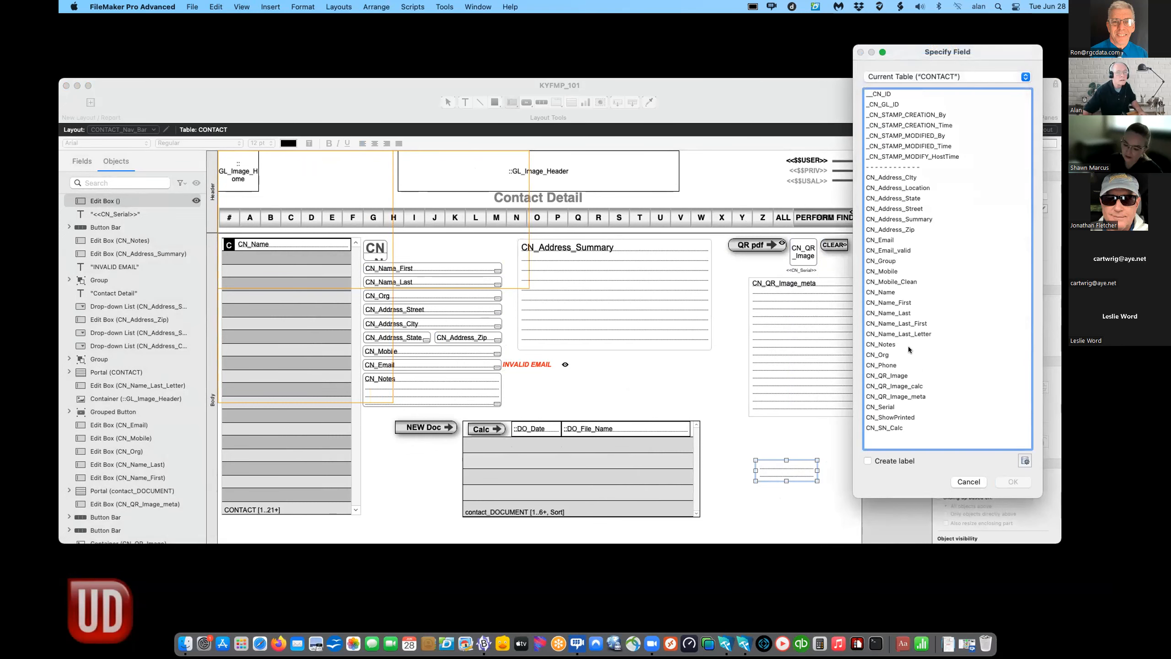
left_click(881, 406)
left_click(1012, 482)
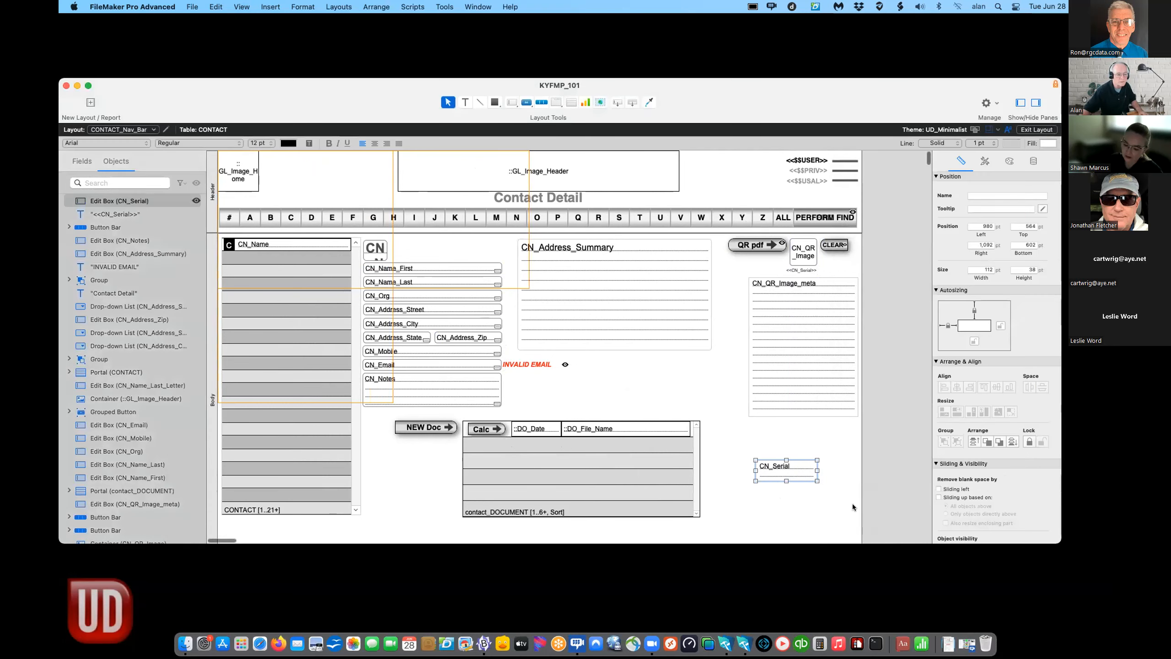
key("super+b")
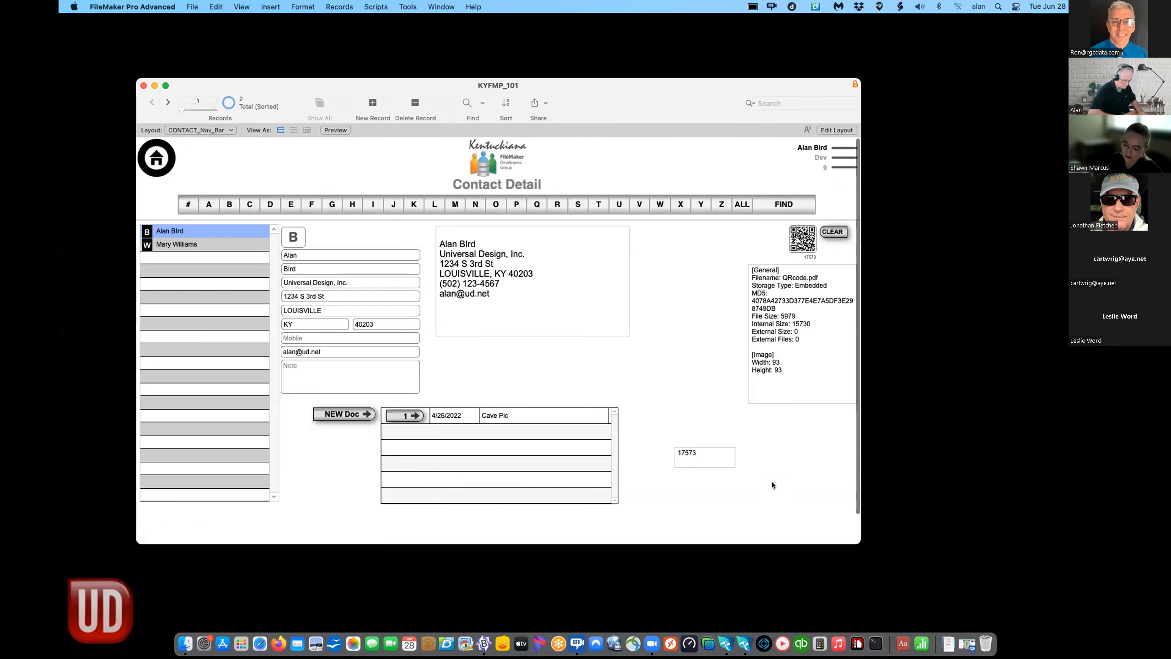
- Test-submit serial 17573 through the QR scan screen, dismiss the no-records error, and return to HOME
left_click(690, 453)
key("super+a")
left_click(157, 158)
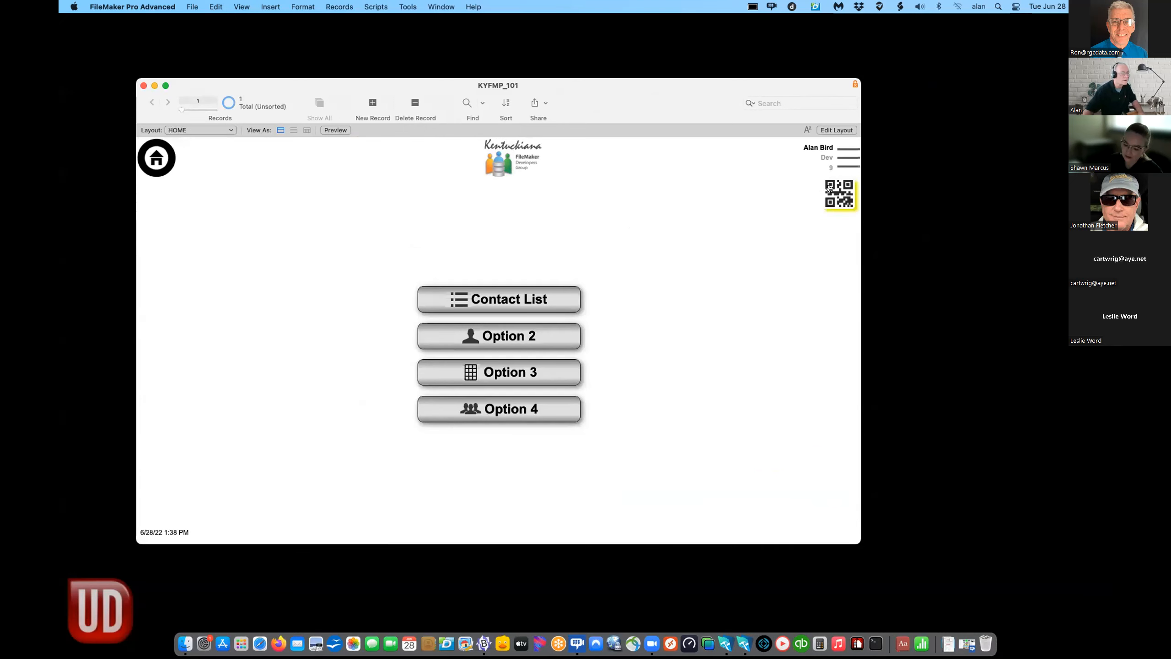
left_click(830, 190)
left_click(541, 376)
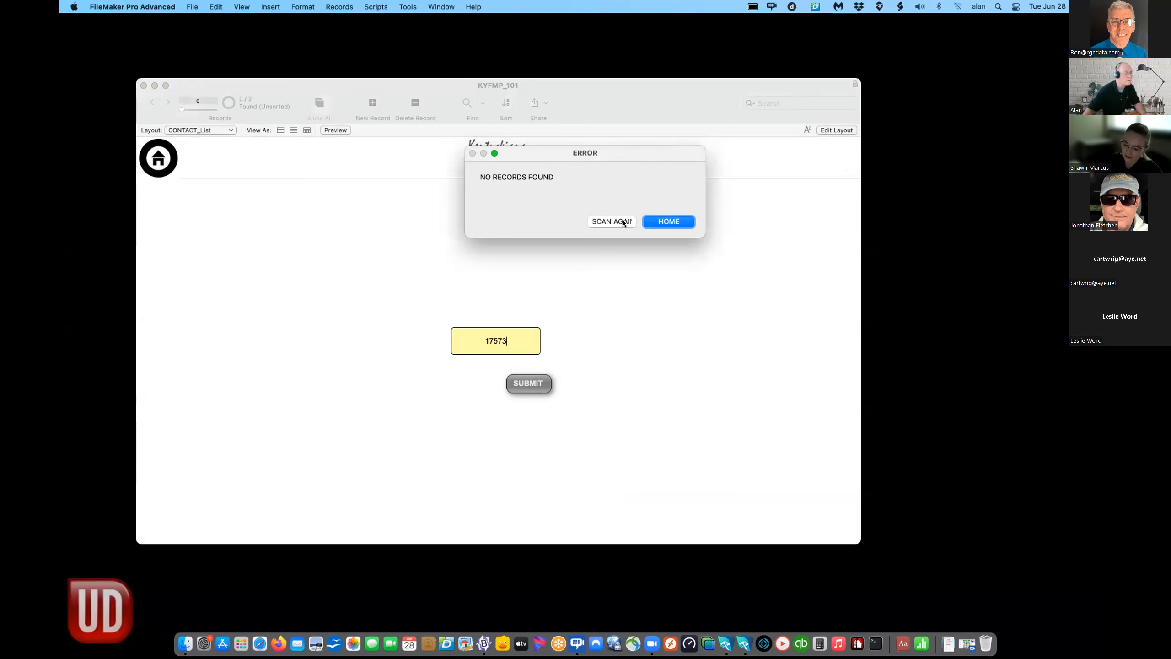
left_click(659, 221)
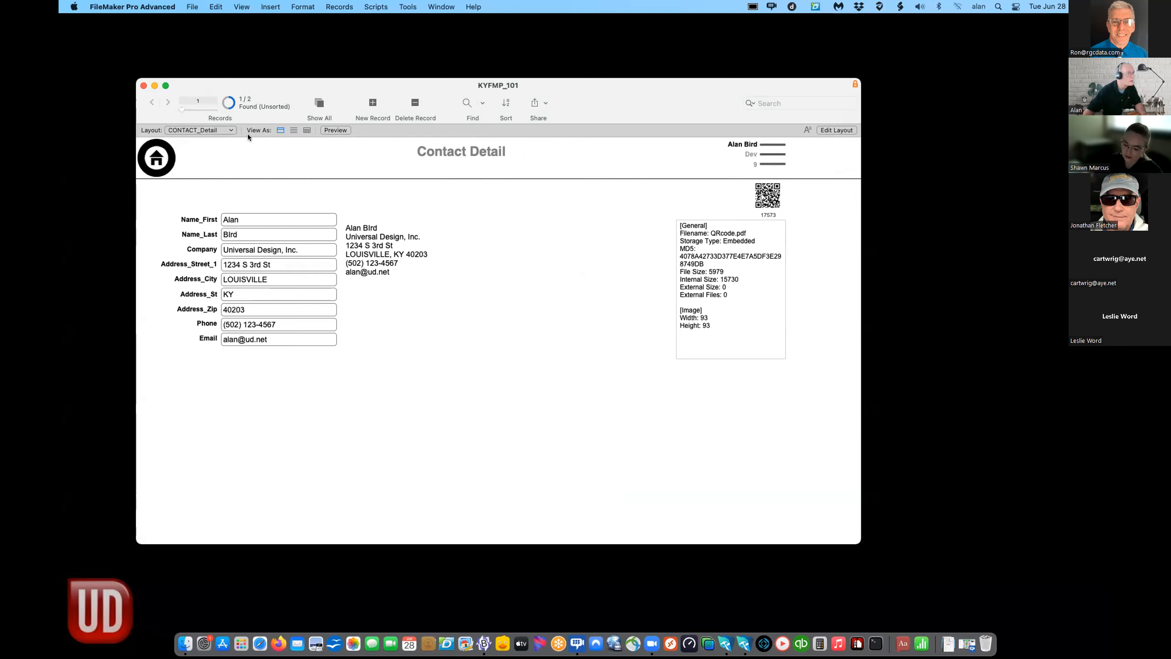
left_click(207, 131)
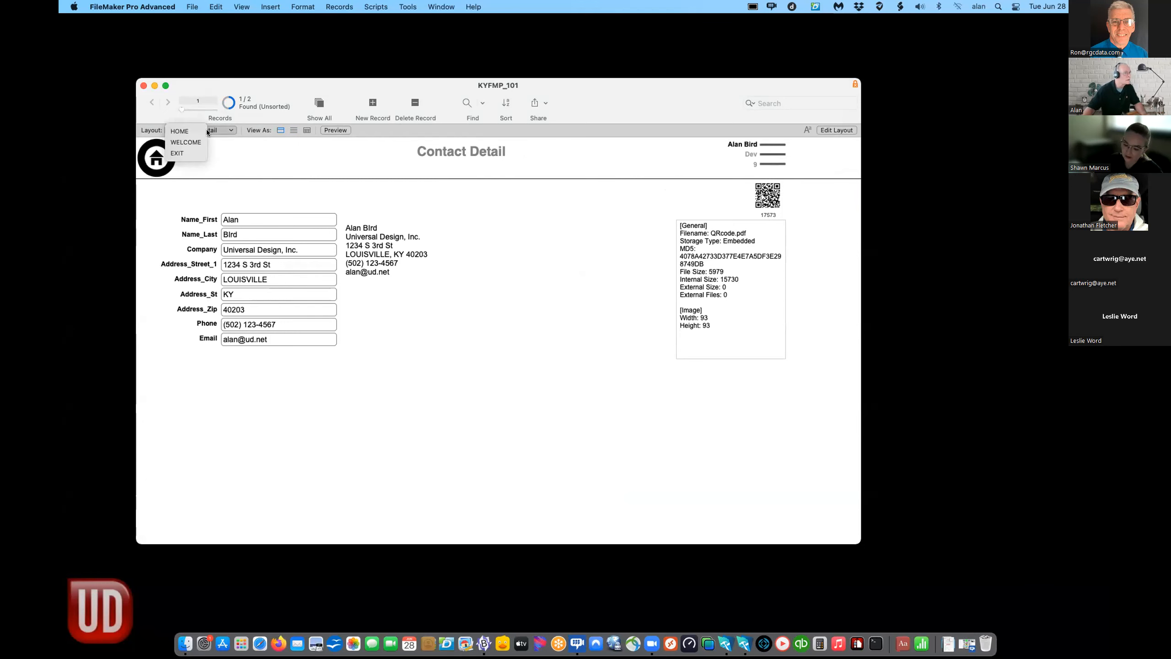
left_click(184, 131)
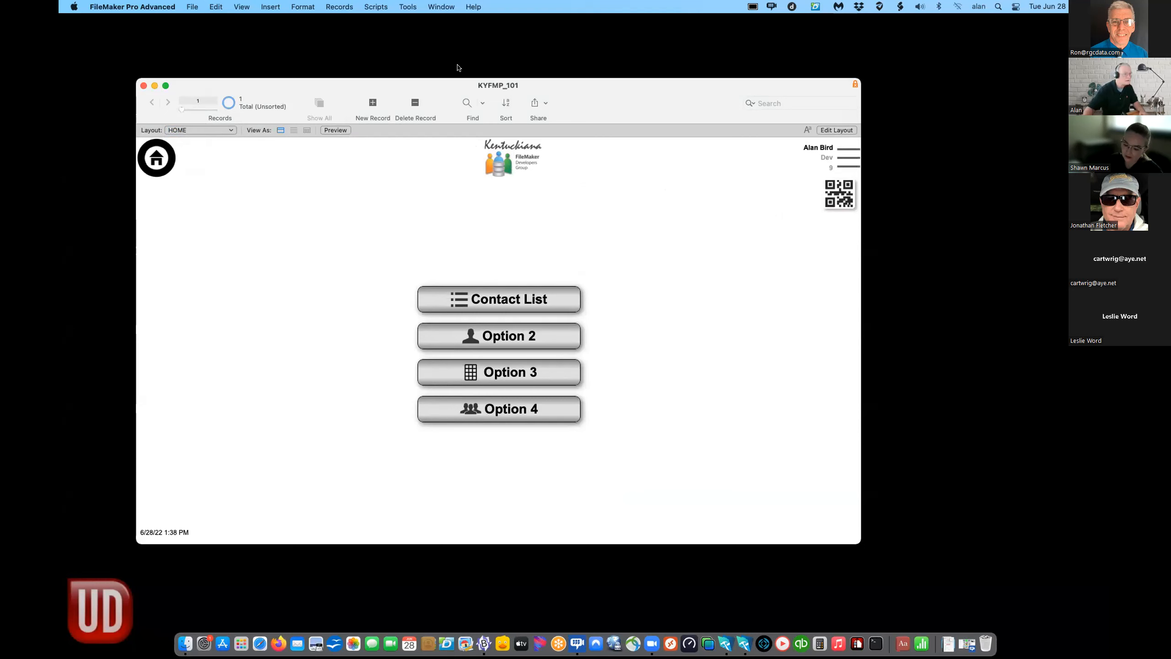
- Turn on the Script Debugger and open the Data Viewer
left_click(377, 5)
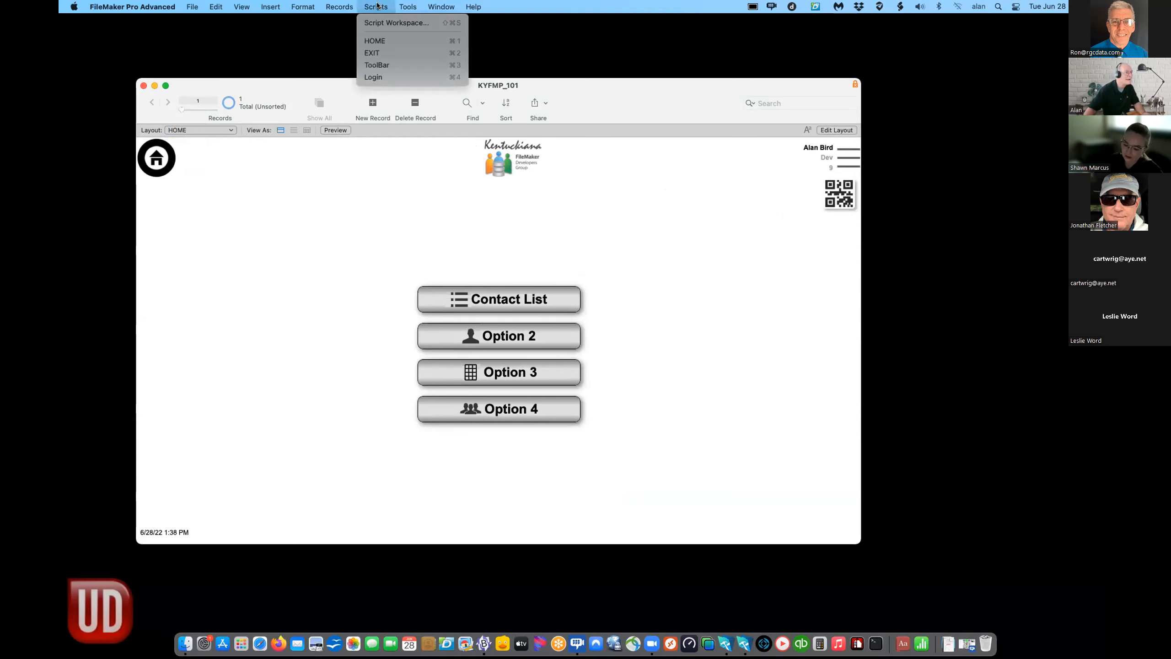
mouse_move(338, 6)
mouse_move(406, 6)
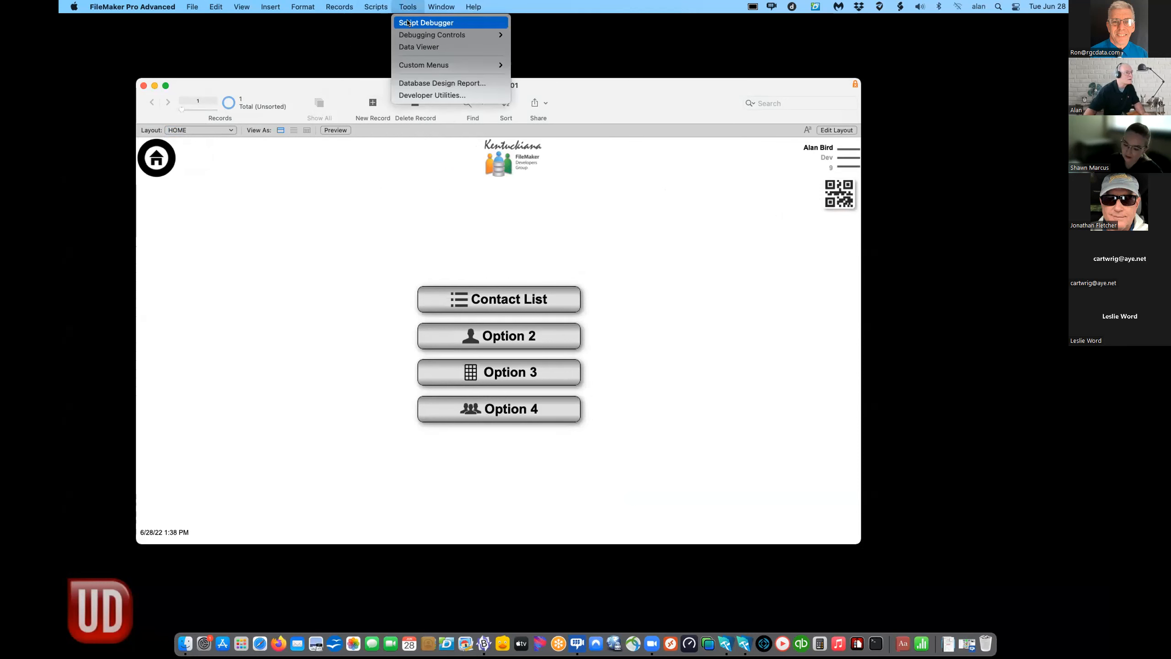
left_click(407, 22)
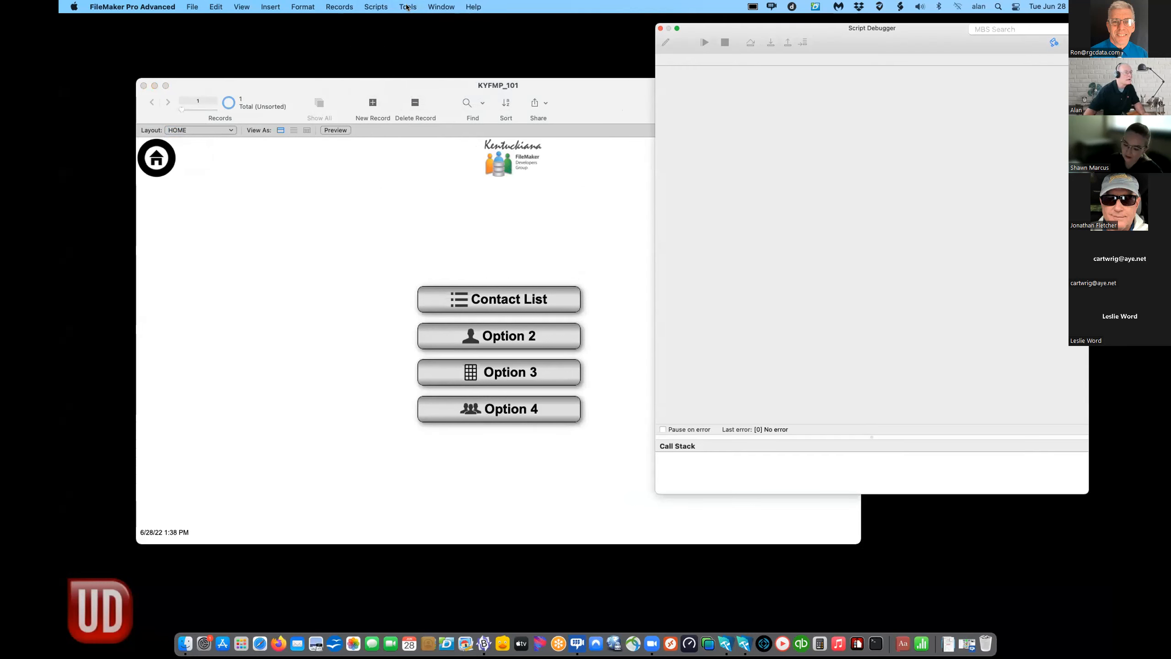
left_click(406, 7)
left_click(409, 48)
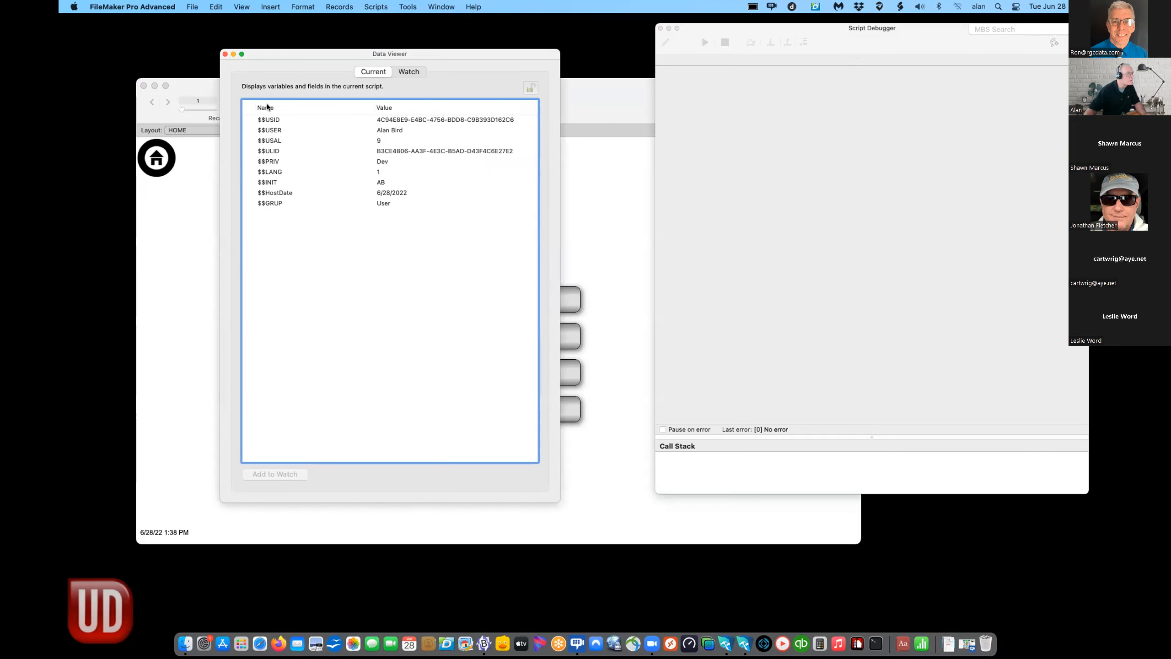
- Run FILE_Scan_GoTo from the QR code, stepping through to Go to Layout SCAN_QR, then finish
left_click_drag(251, 54, 1047, 69)
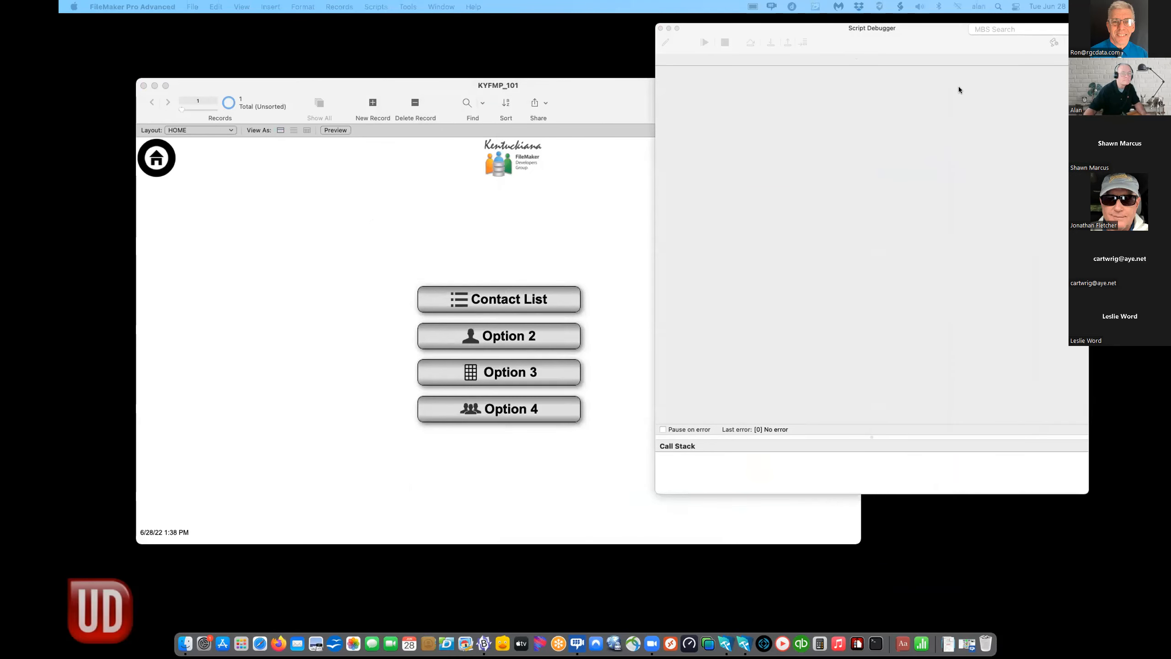
left_click_drag(608, 93, 379, 85)
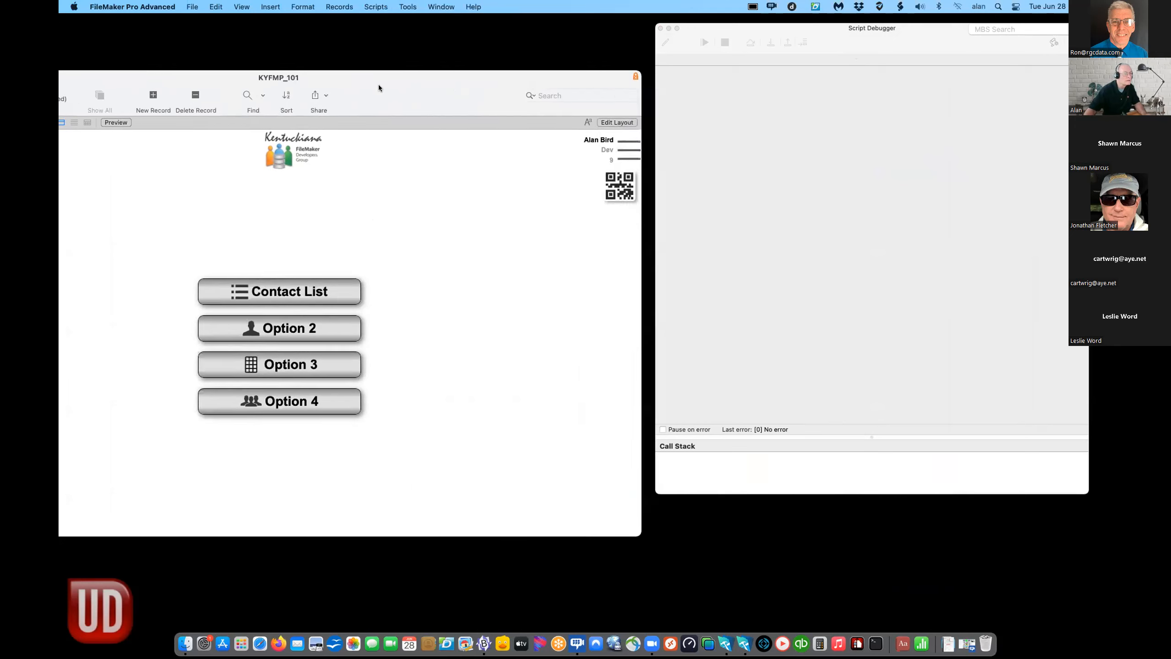
left_click(621, 185)
left_click_drag(875, 47, 670, 95)
left_click(566, 91)
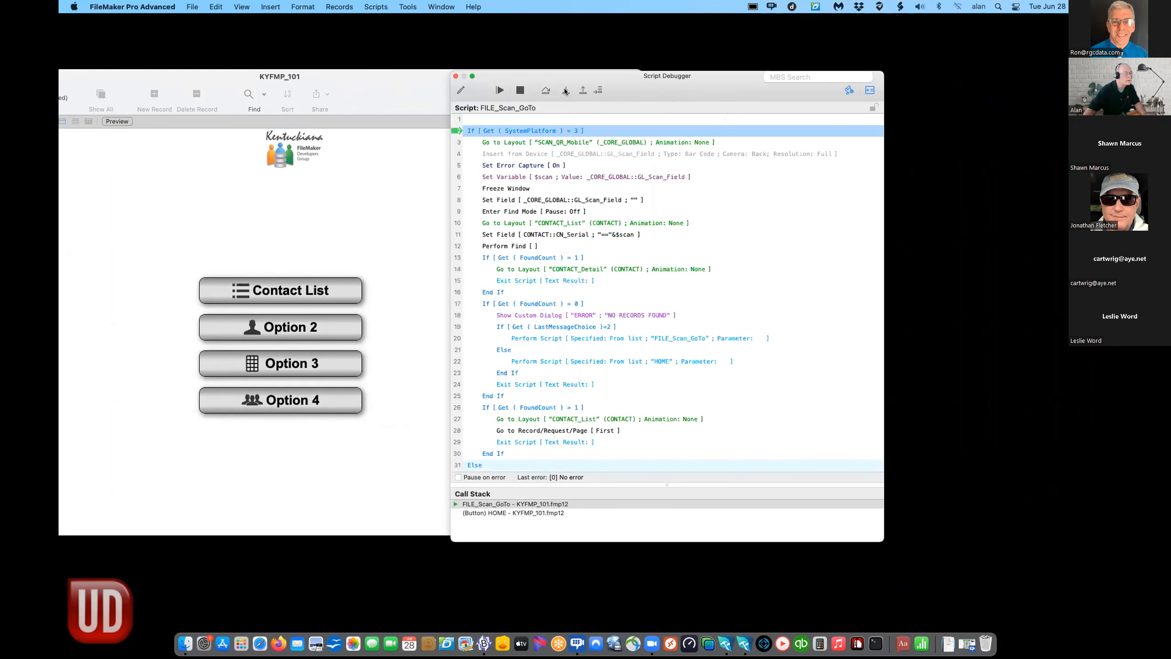
left_click(566, 91)
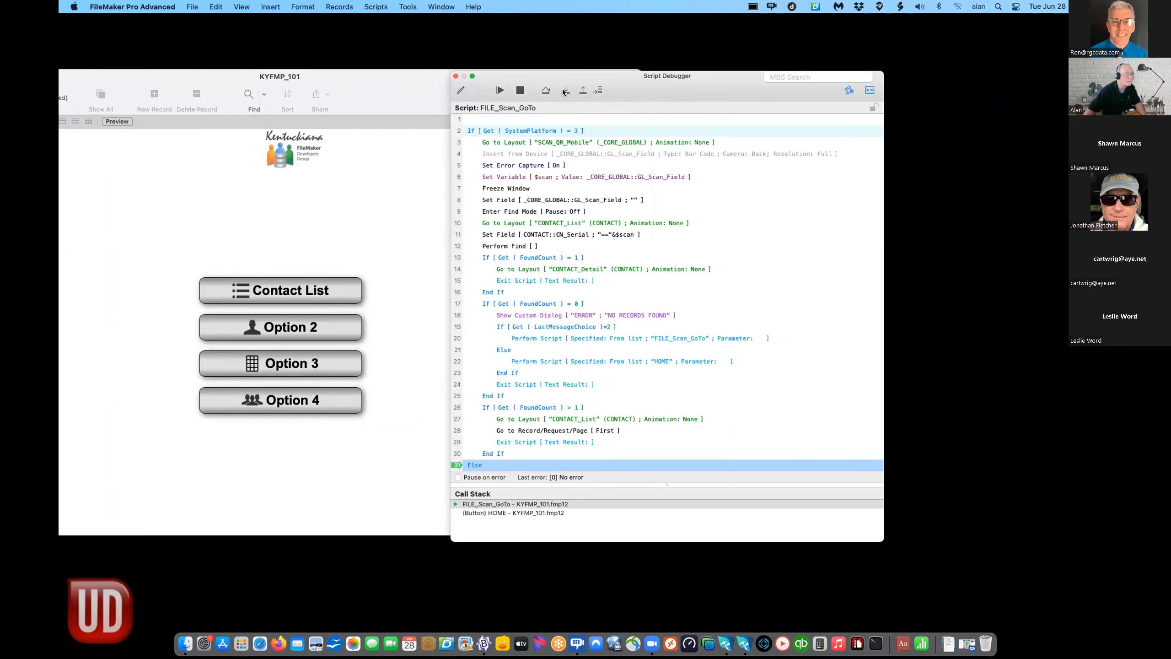
left_click(563, 92)
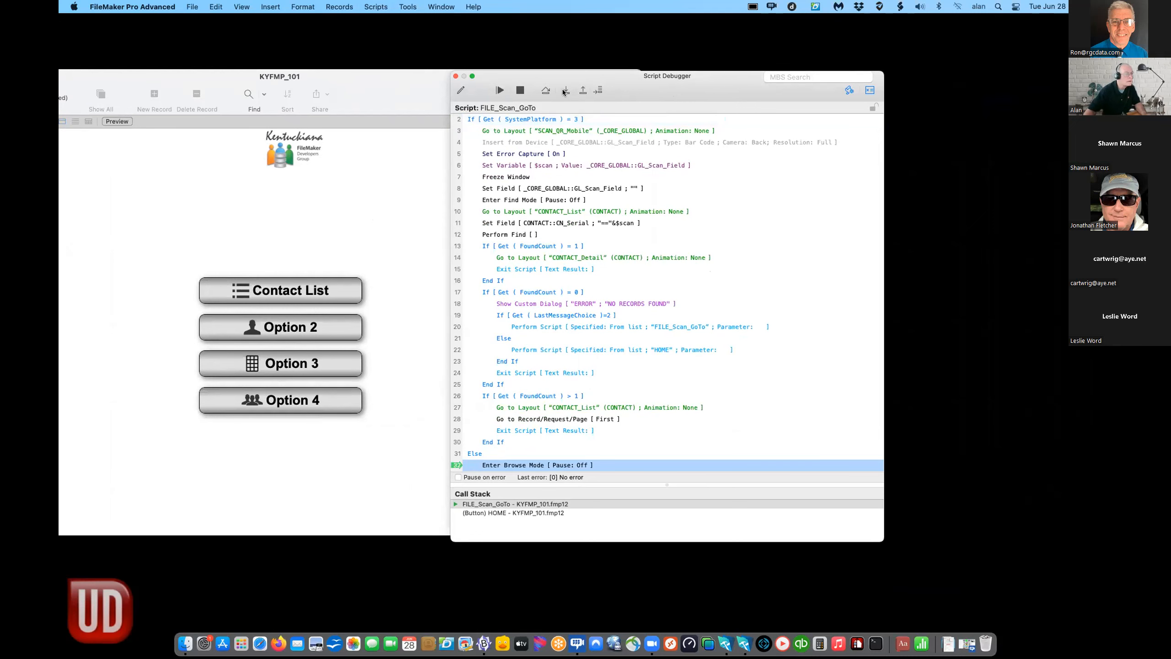
left_click(563, 92)
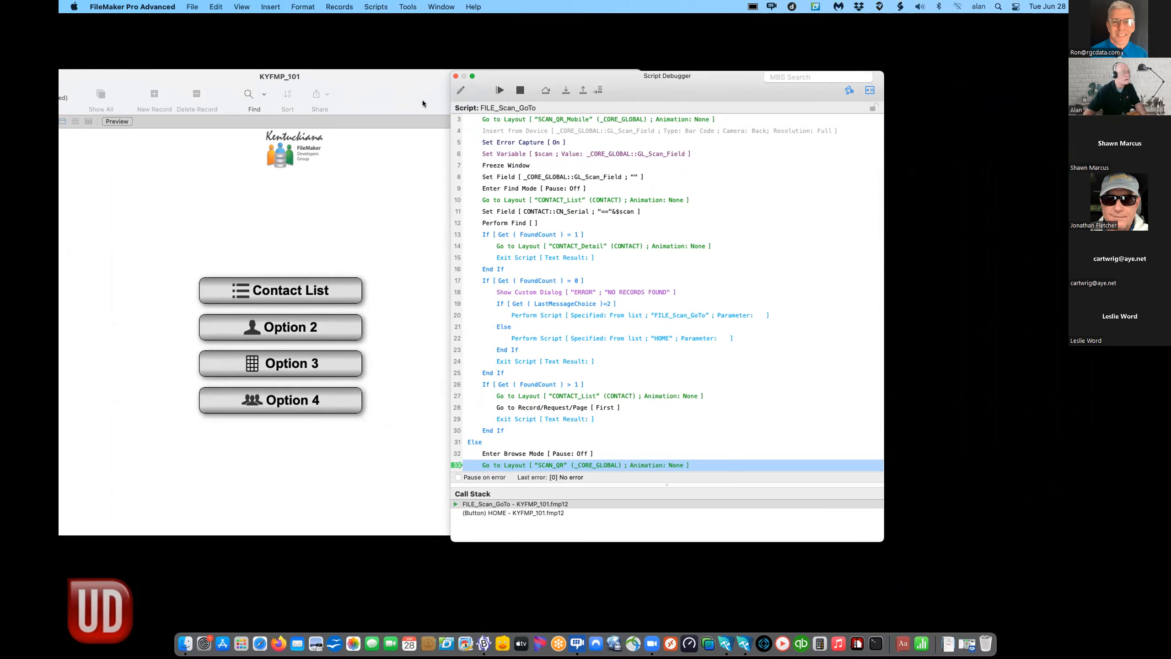
left_click(455, 76)
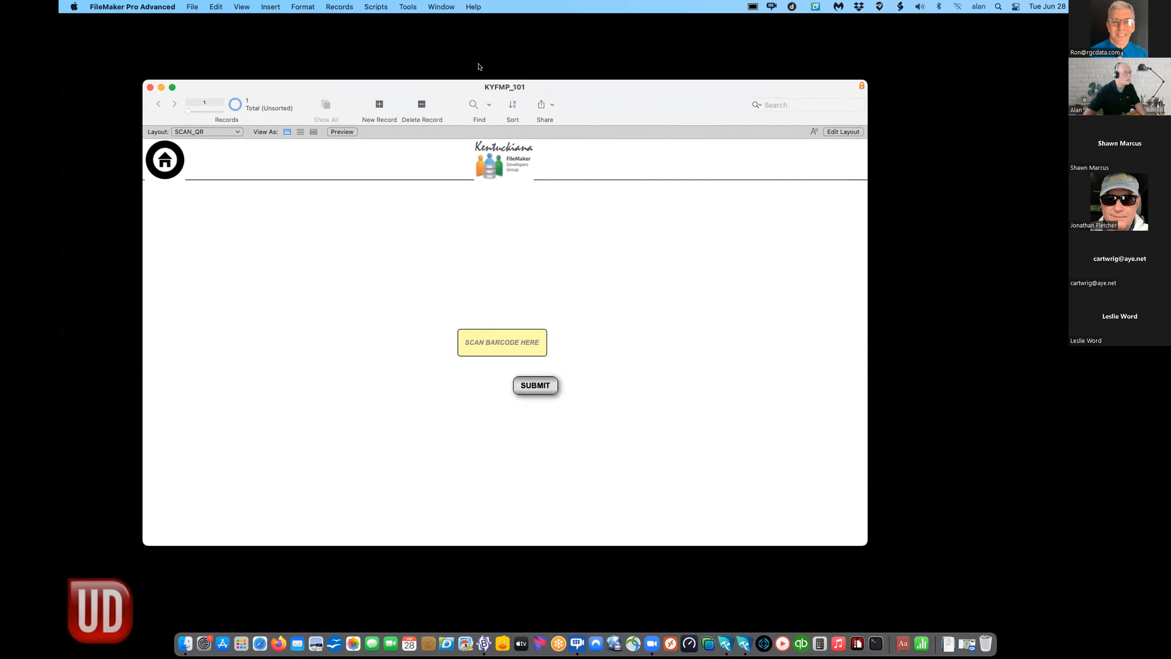
- With the Script Debugger on, enter serial 17573 in the barcode field and exit it
left_click(539, 343)
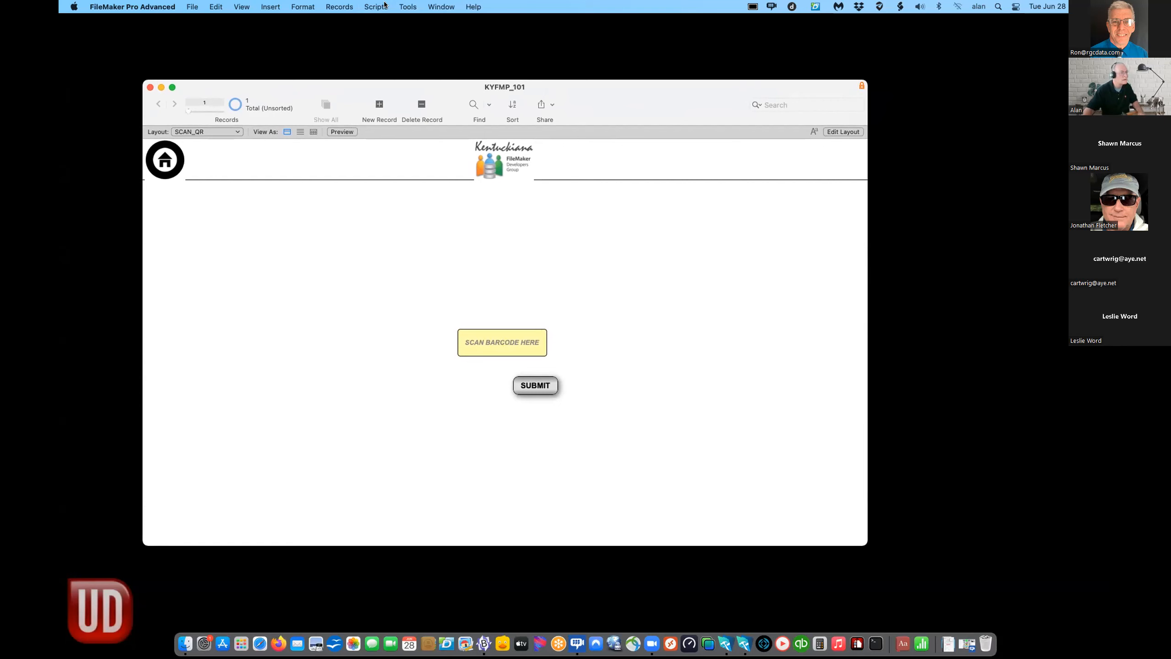
left_click(398, 6)
left_click(411, 23)
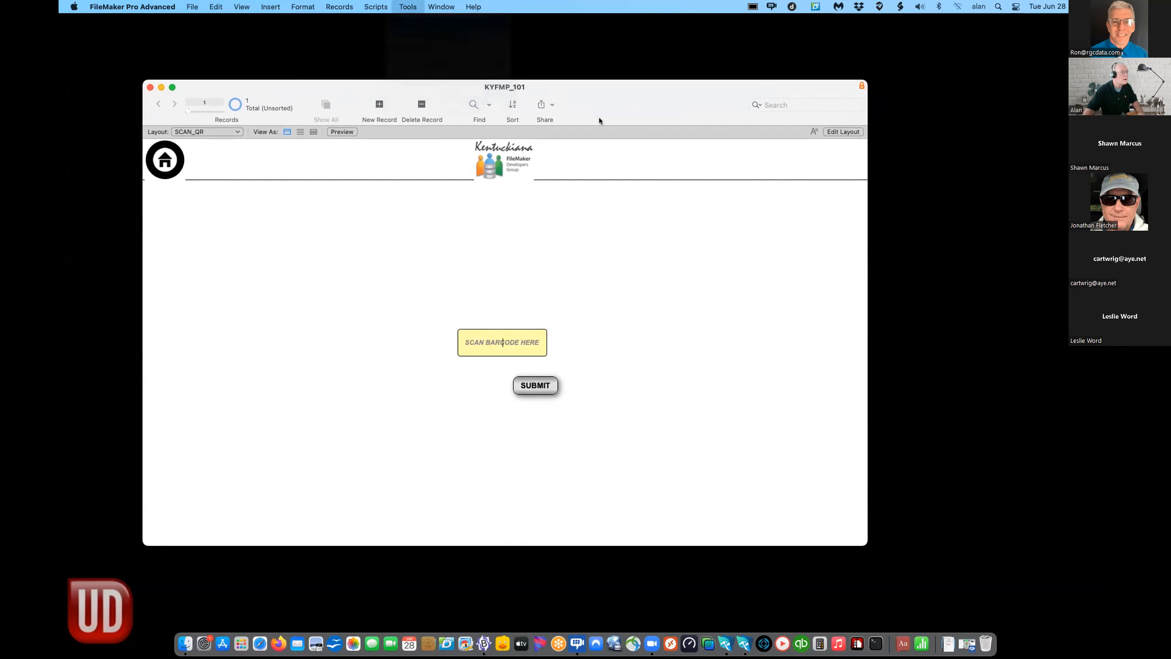
left_click_drag(538, 77, 780, 66)
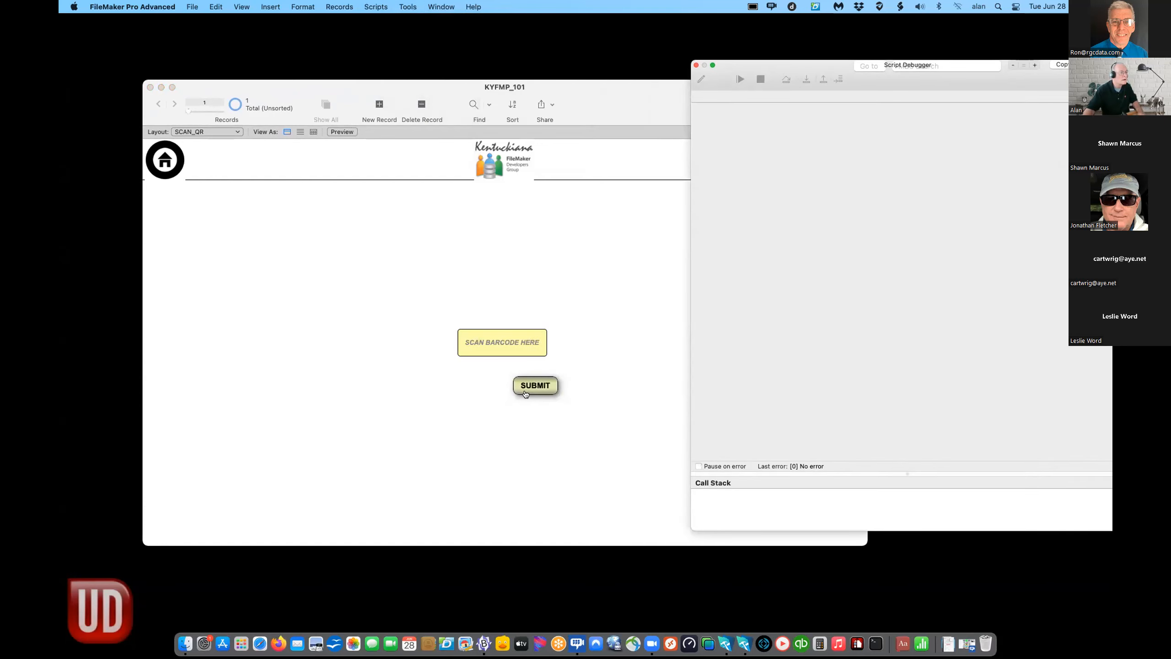
left_click(508, 342)
type("17573")
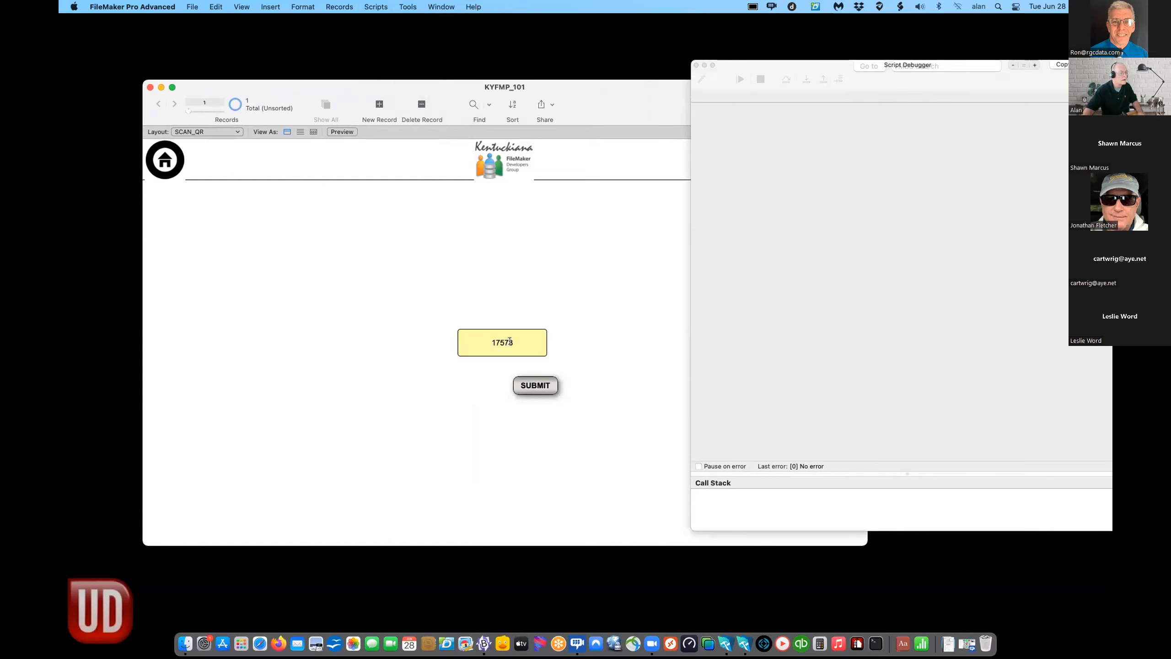
left_click(551, 339)
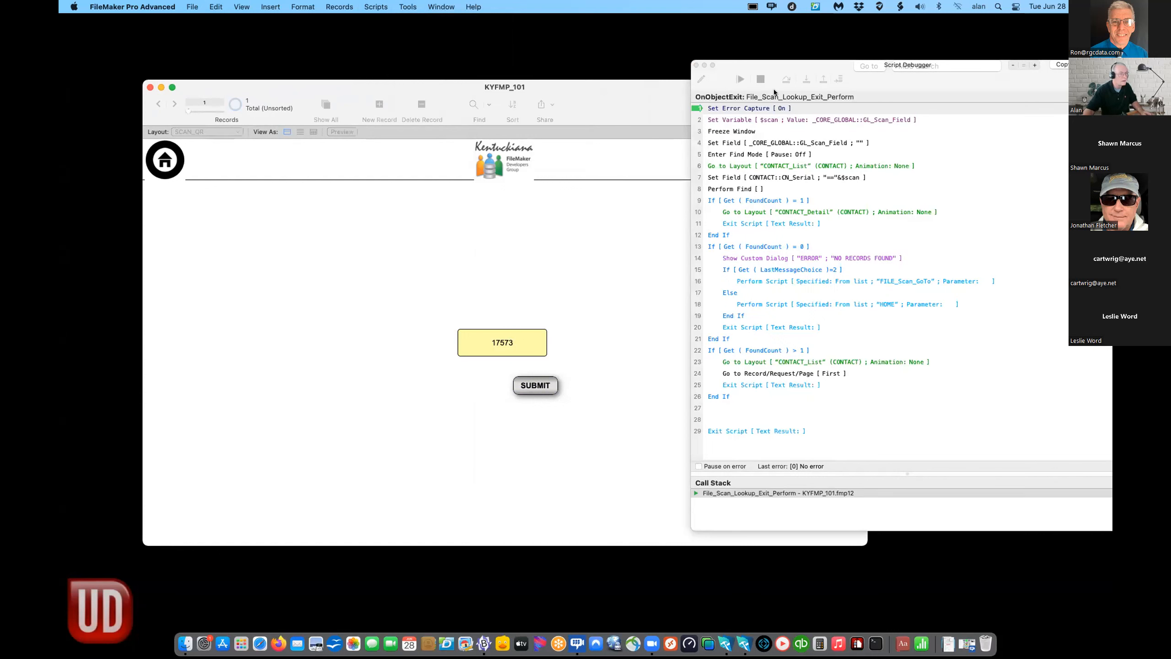
- Step through File_Scan_Lookup_Exit_Perform to the ==17573 serial find, finish, then open Script Workspace
left_click(806, 79)
left_click(806, 80)
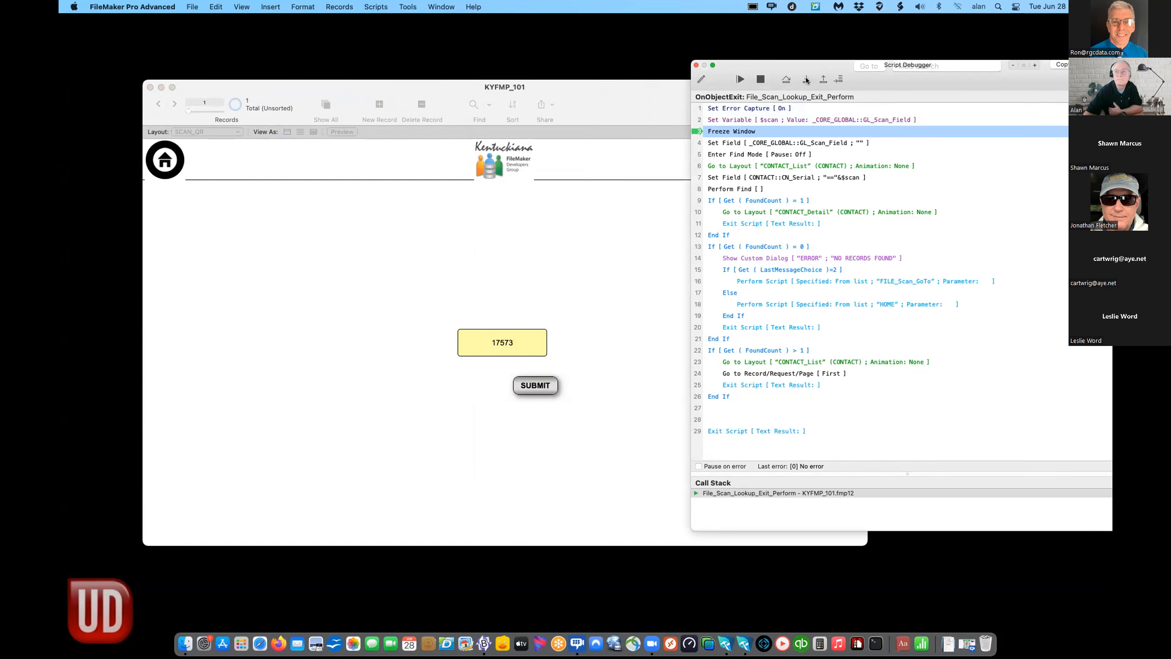
left_click(806, 79)
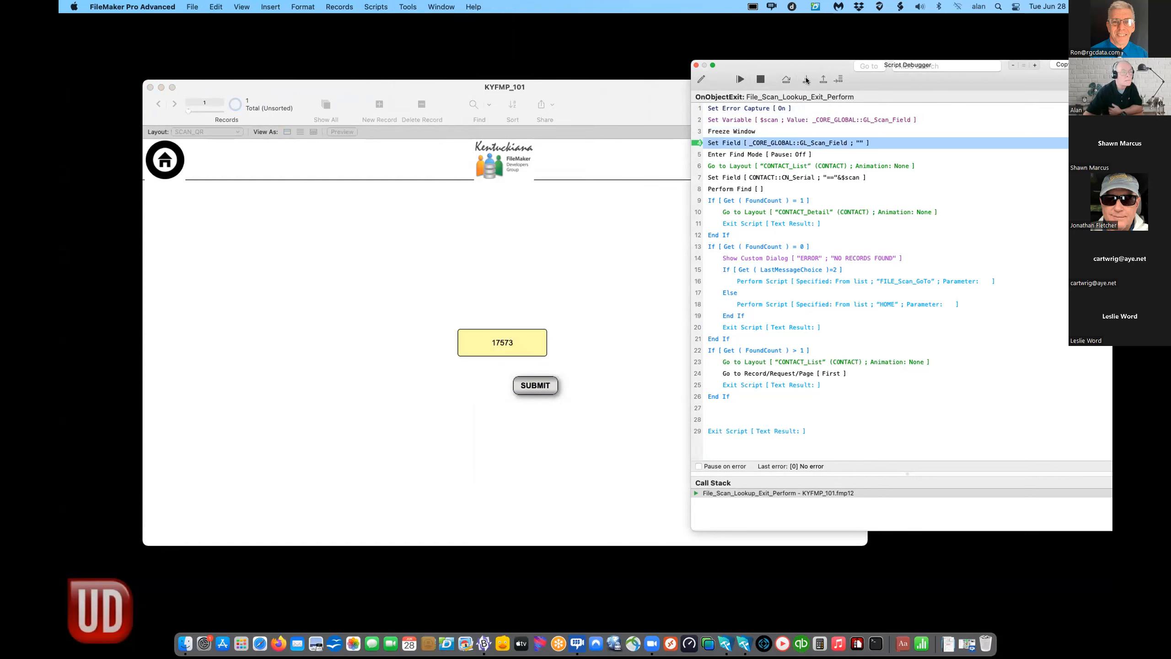
left_click(806, 80)
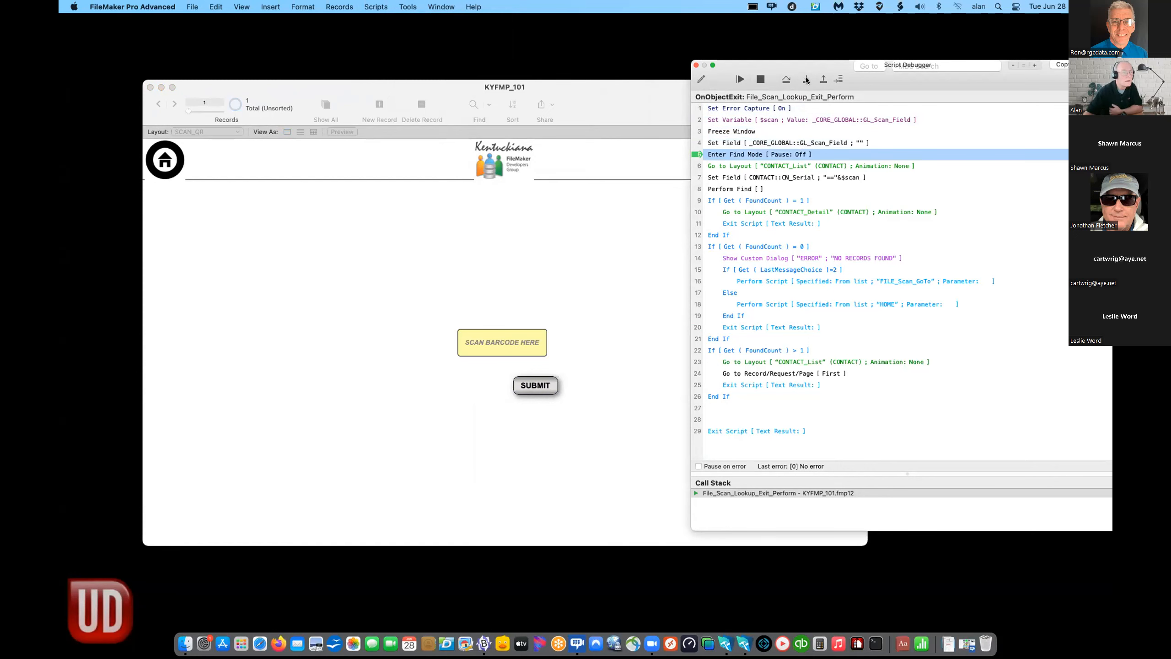
left_click(806, 79)
left_click(806, 80)
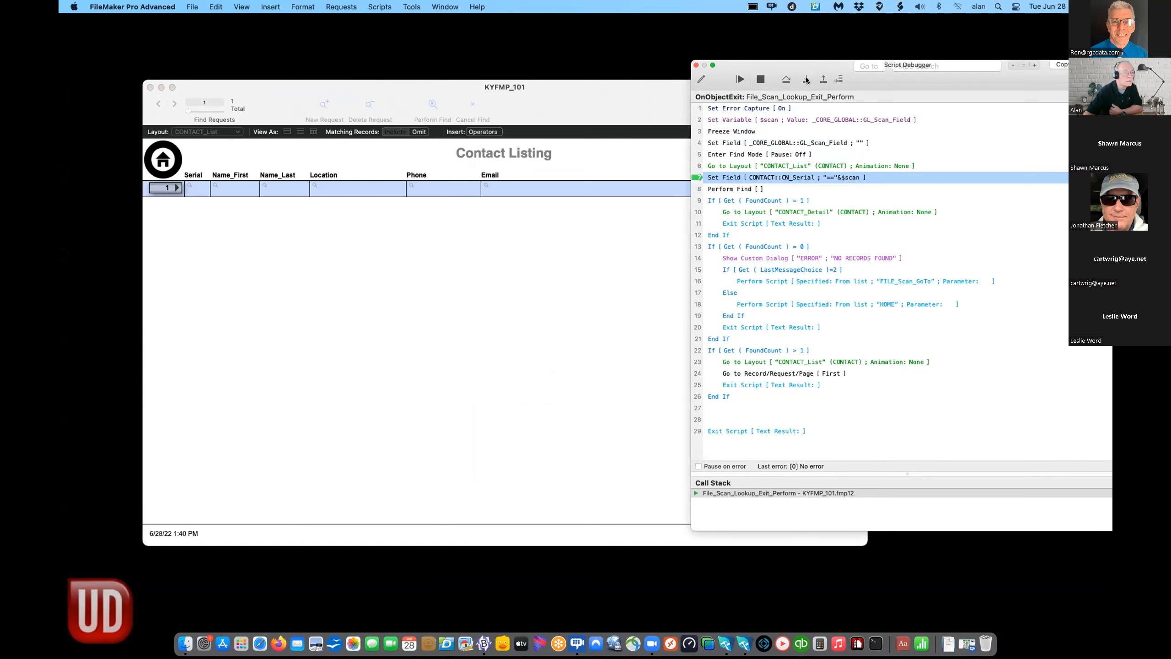
left_click(806, 79)
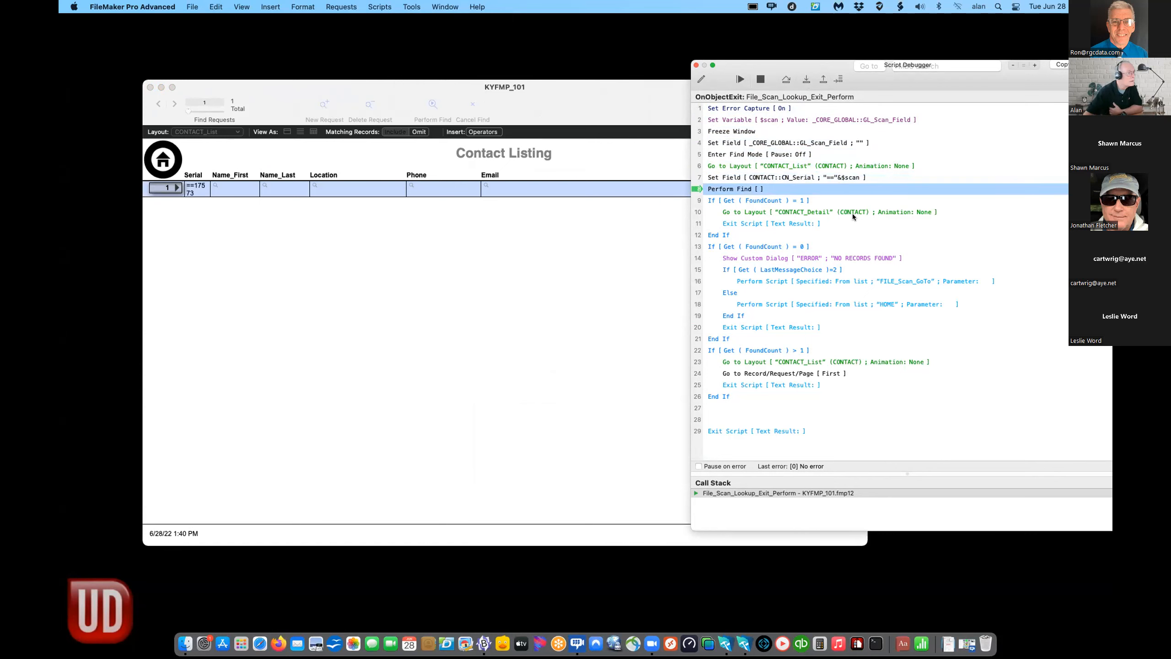
left_click(835, 176)
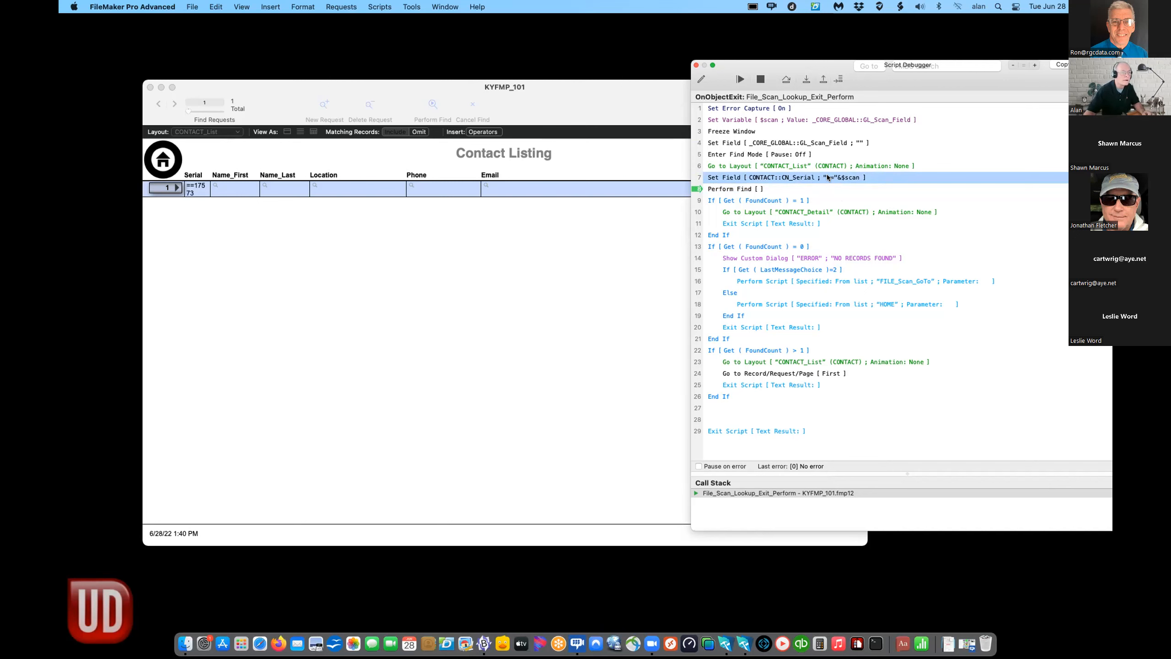
left_click(697, 65)
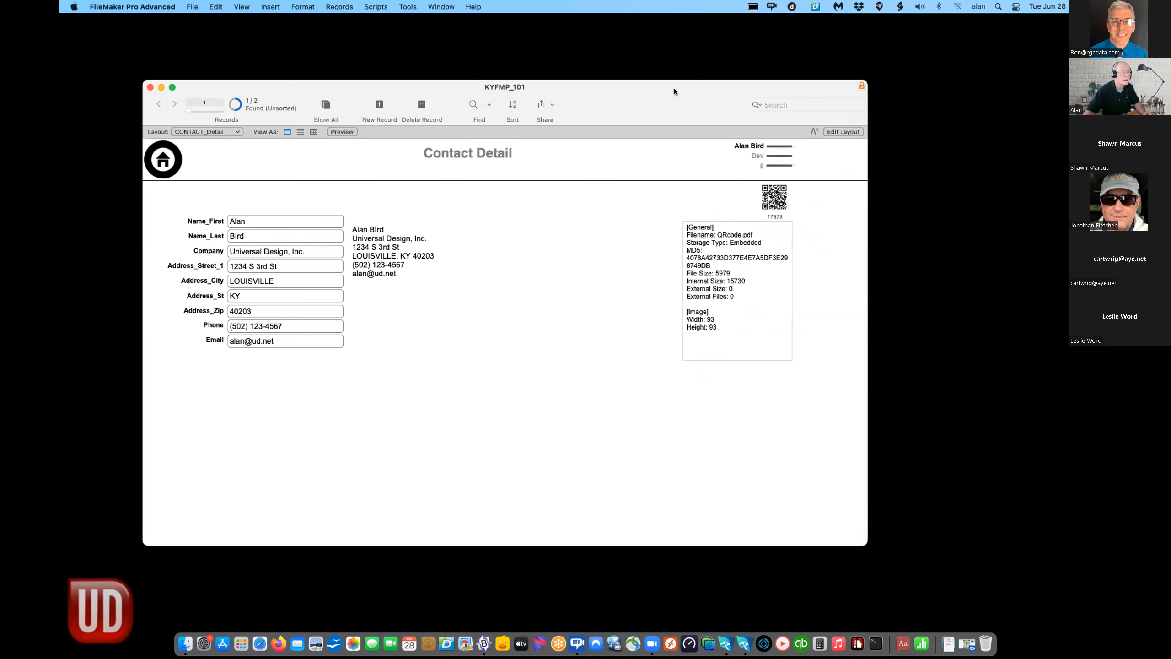
left_click(374, 7)
left_click(373, 23)
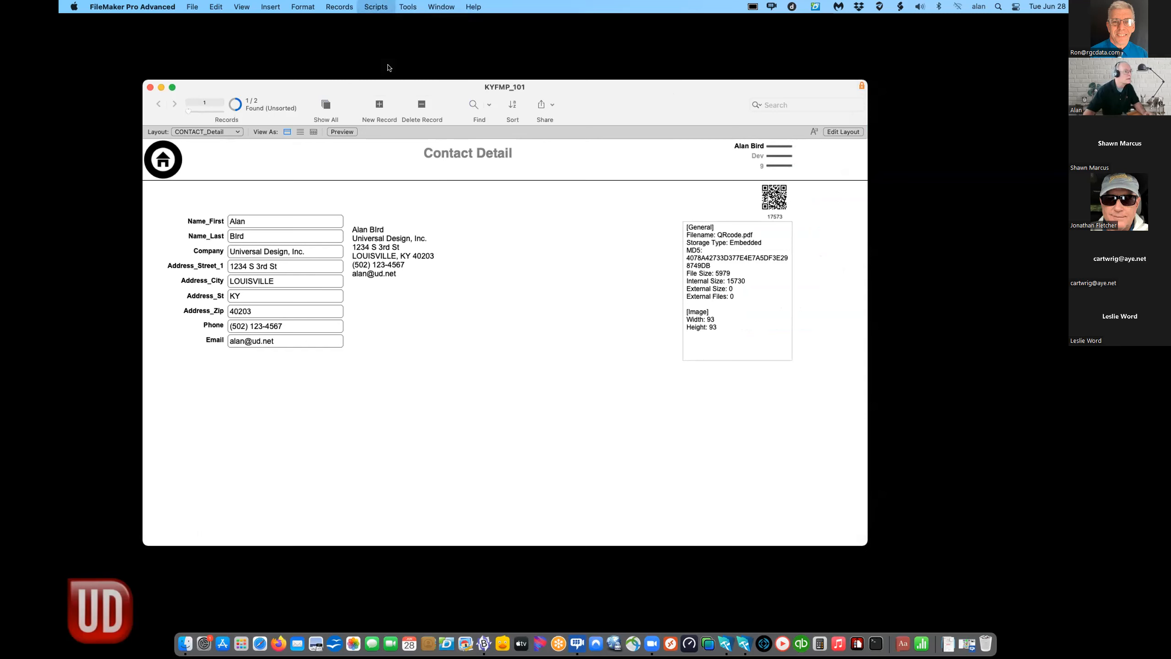
- Change File_Scan_Lookup_Exit_Perform line 7's serial calculation from "=="&$scan to $scan and save
left_click_drag(547, 368, 547, 165)
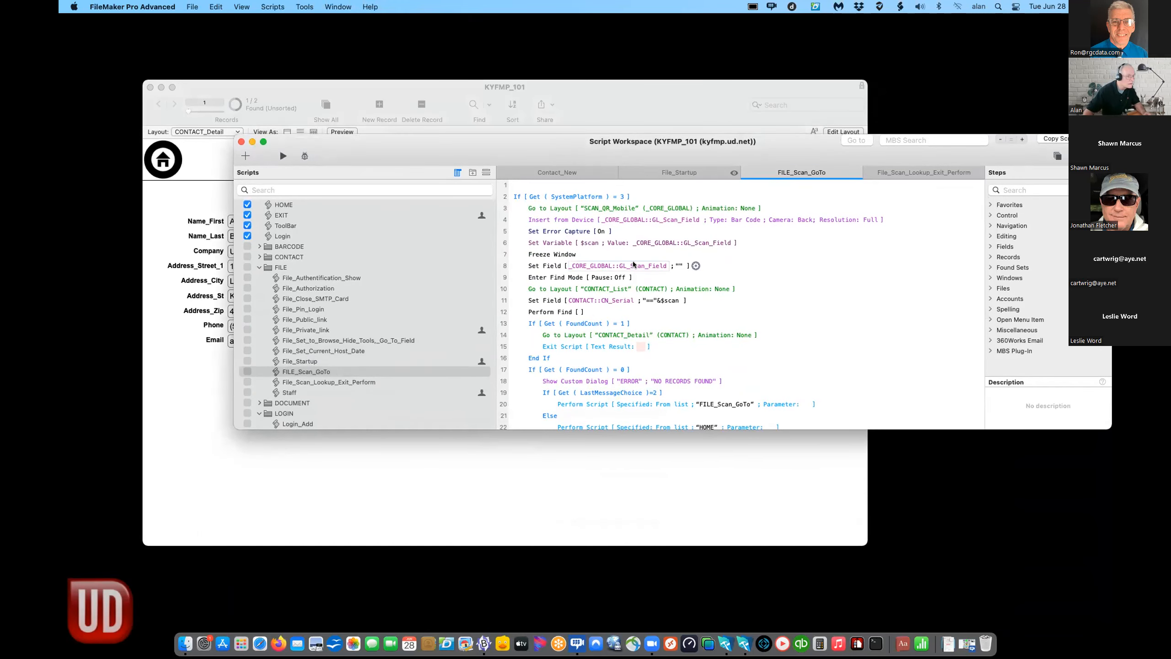
left_click(347, 382)
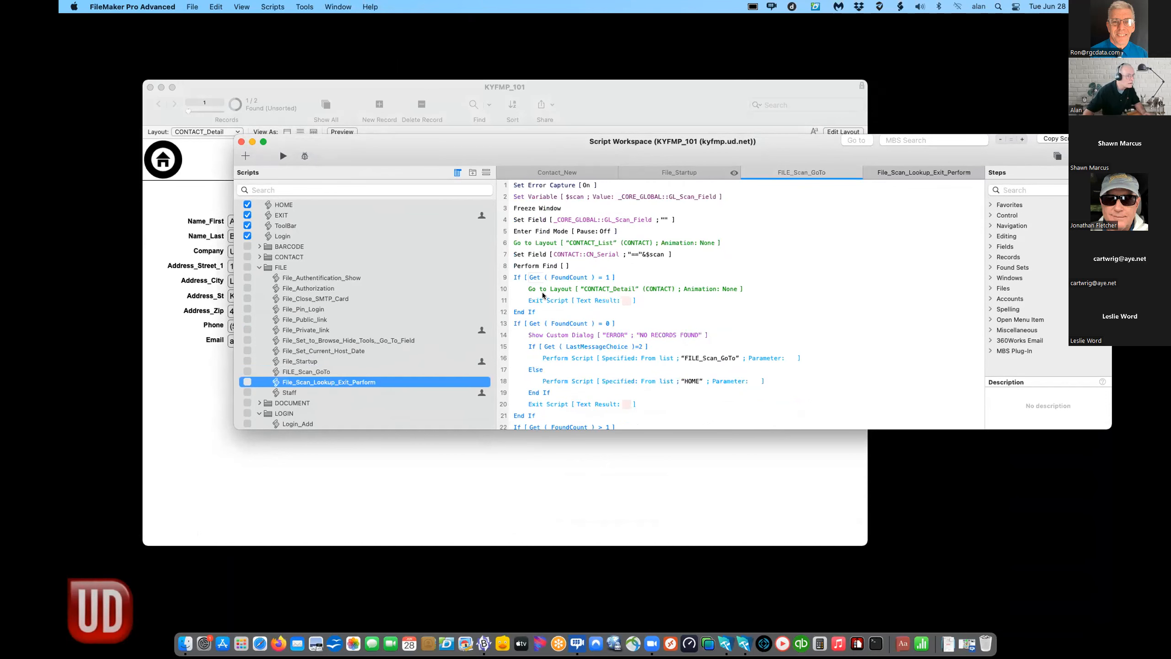
left_click(640, 255)
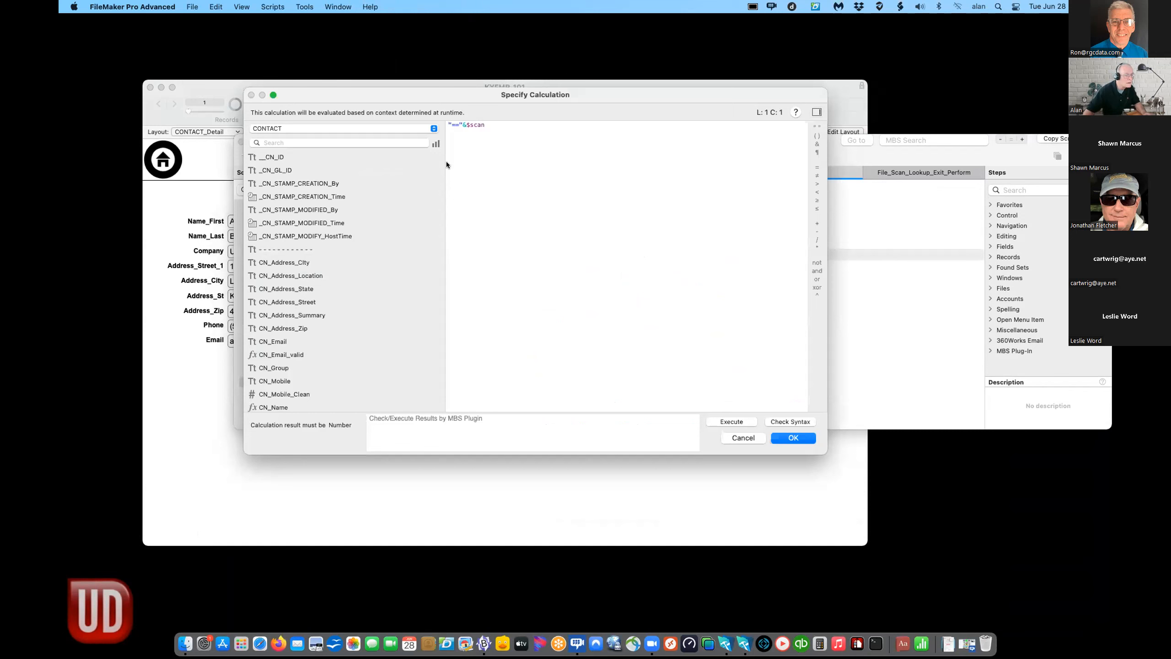
left_click_drag(464, 122, 447, 125)
key("BackSpace")
left_click(798, 439)
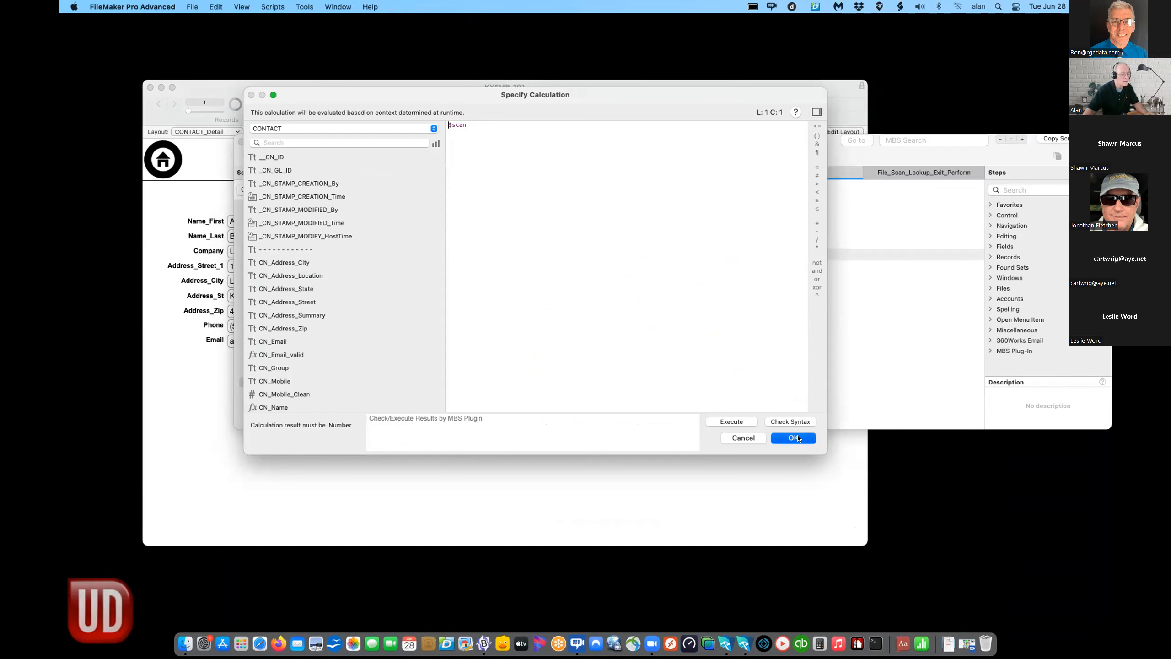
left_click(807, 389)
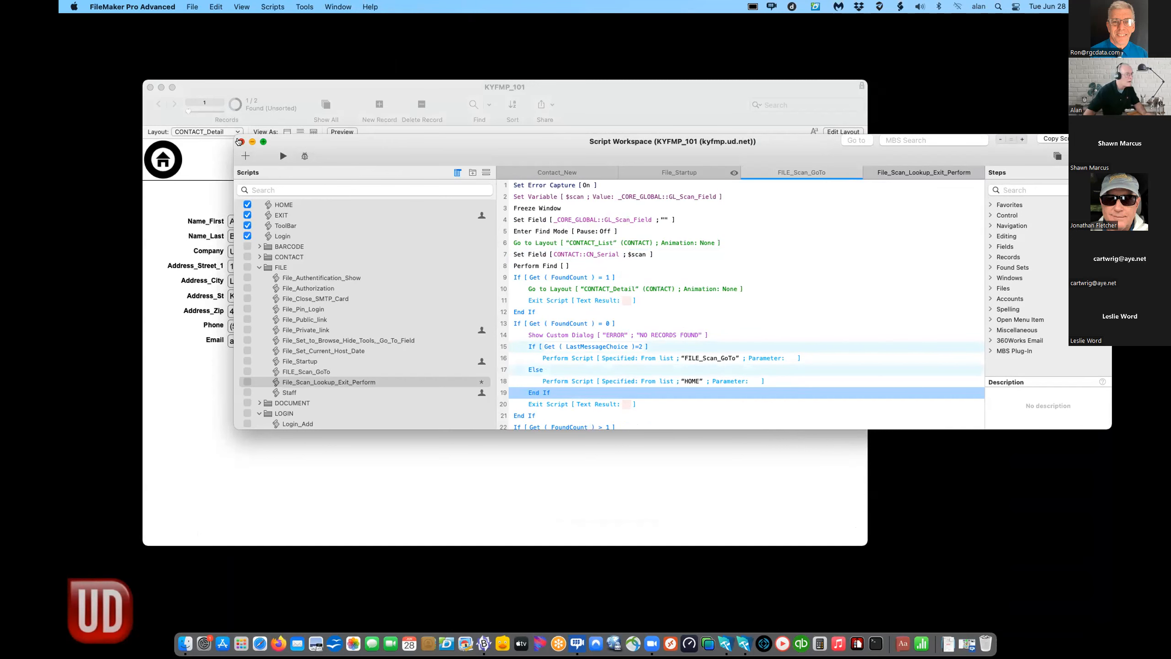
left_click(240, 141)
left_click(584, 244)
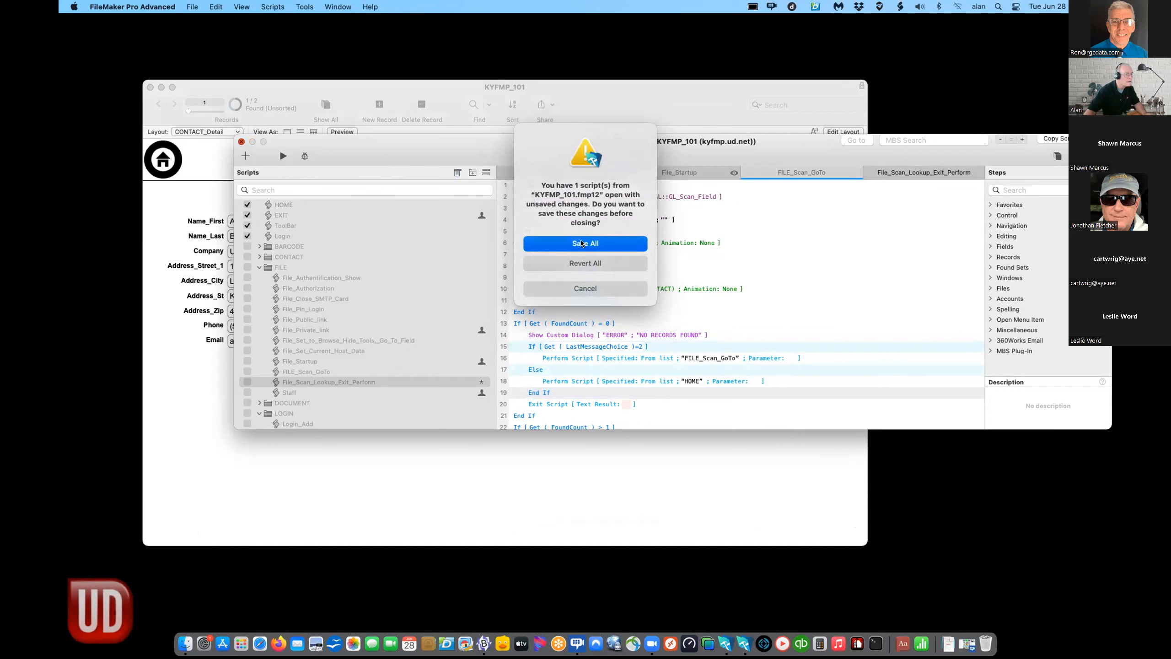
left_click(168, 156)
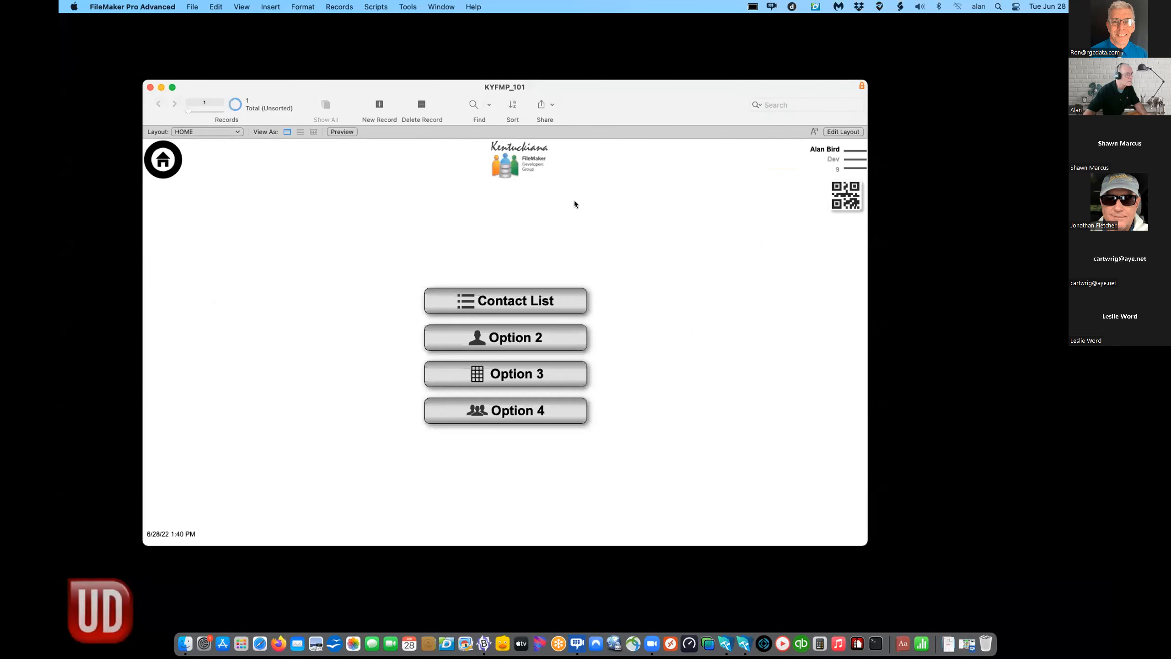
left_click(839, 198)
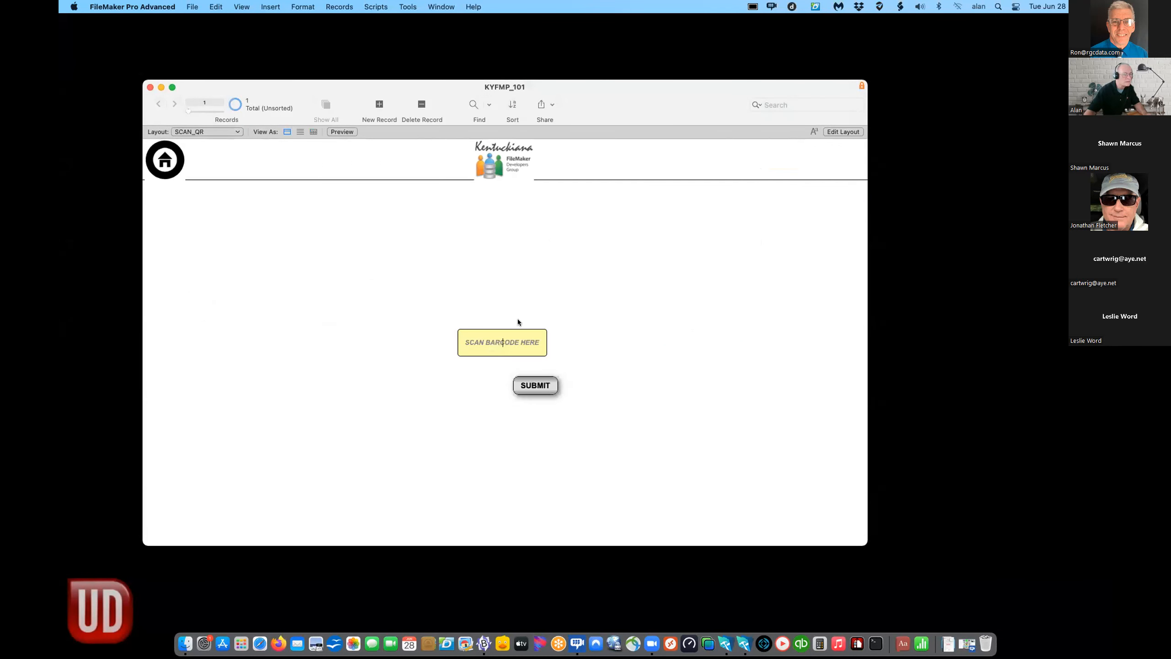
type("17573")
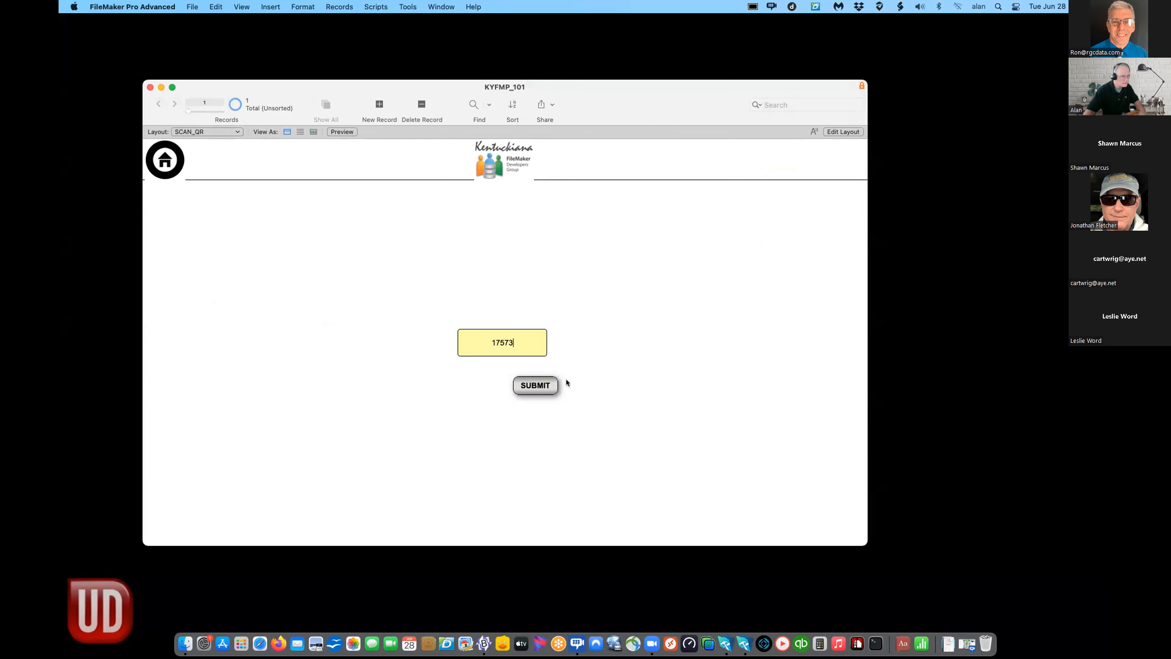
left_click(543, 387)
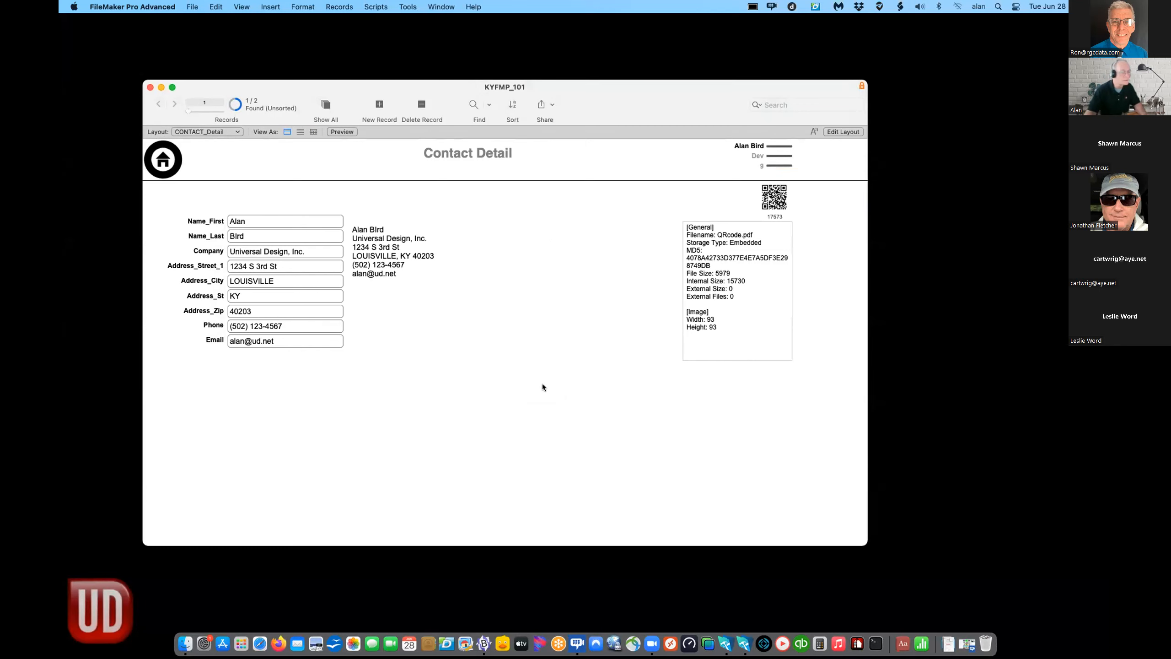
scroll(541, 386, "down", 1)
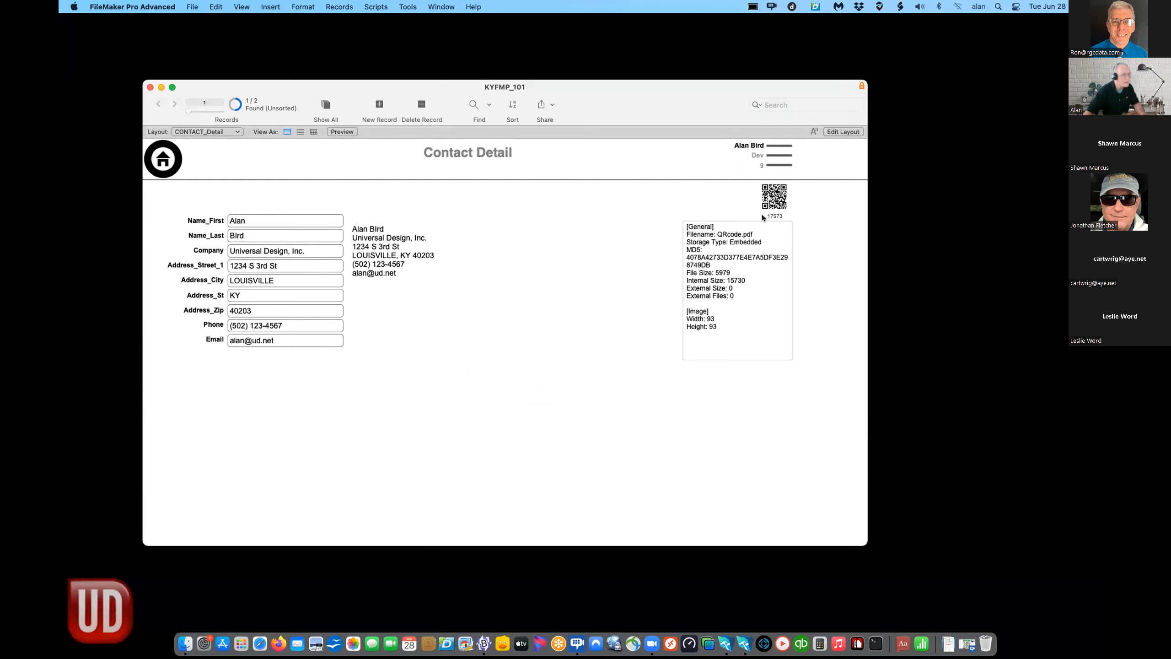
left_click(159, 158)
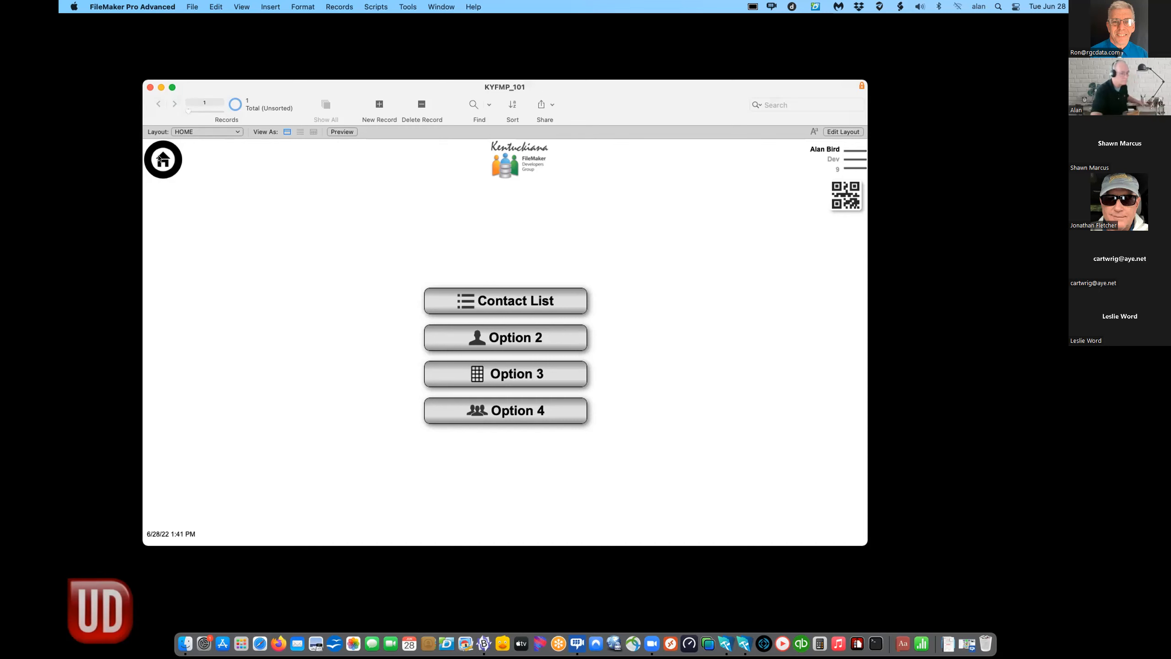
left_click(194, 8)
- Change the CONTACT table's CN_Serial field type from Number to Text in Manage Database
mouse_move(249, 107)
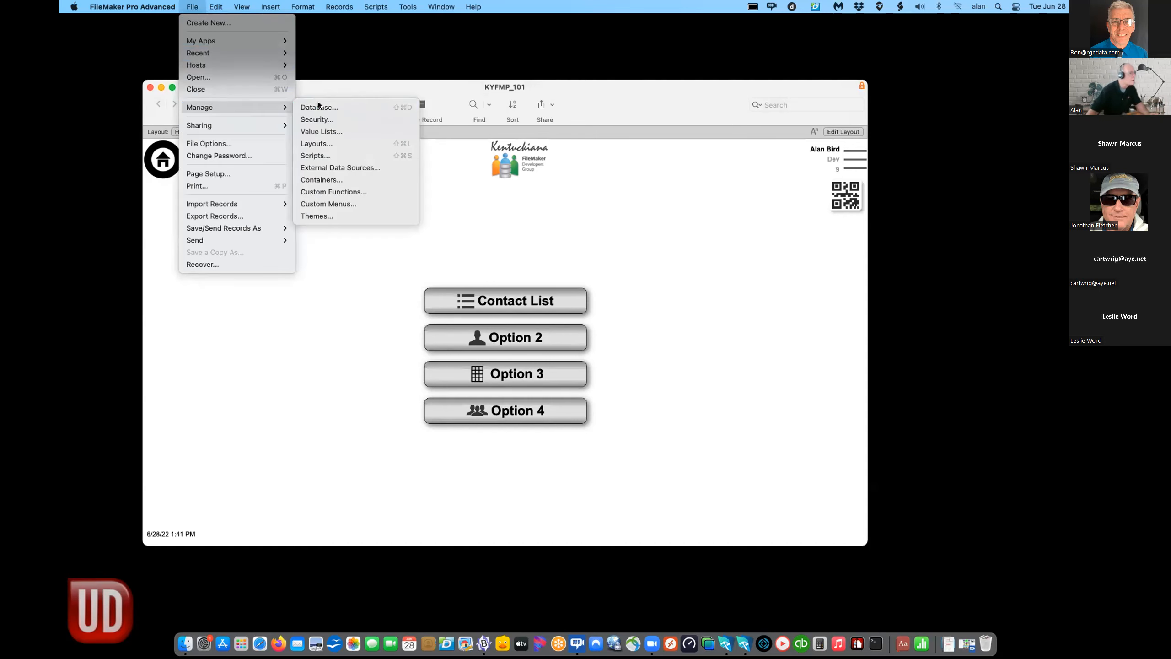
left_click(319, 107)
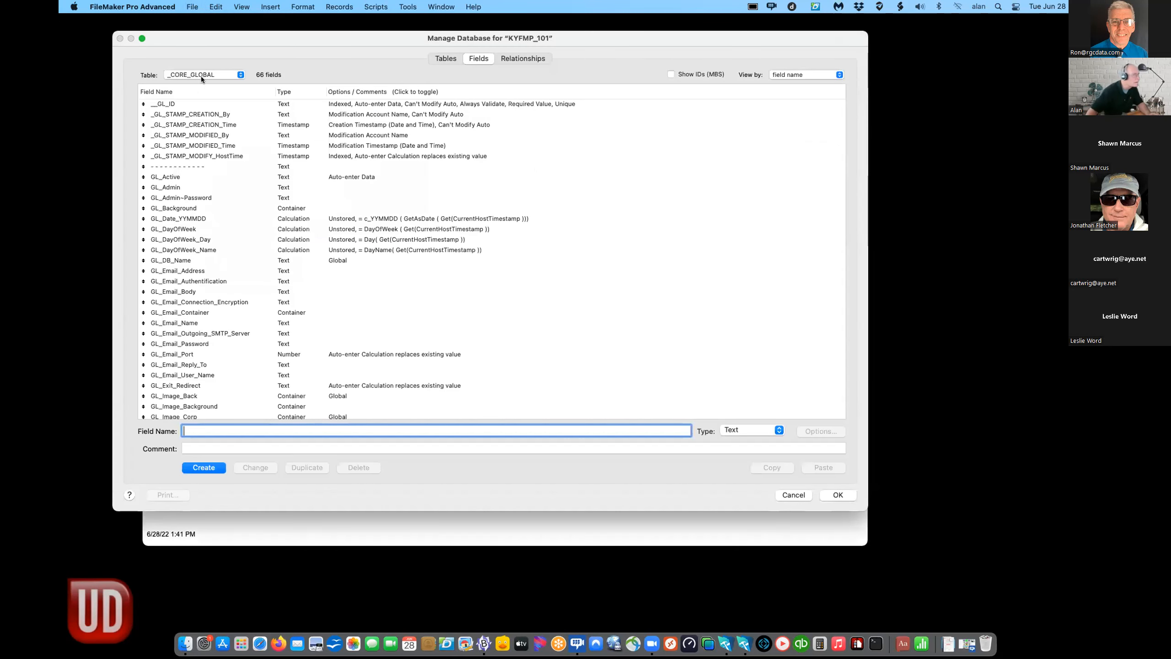
left_click(201, 76)
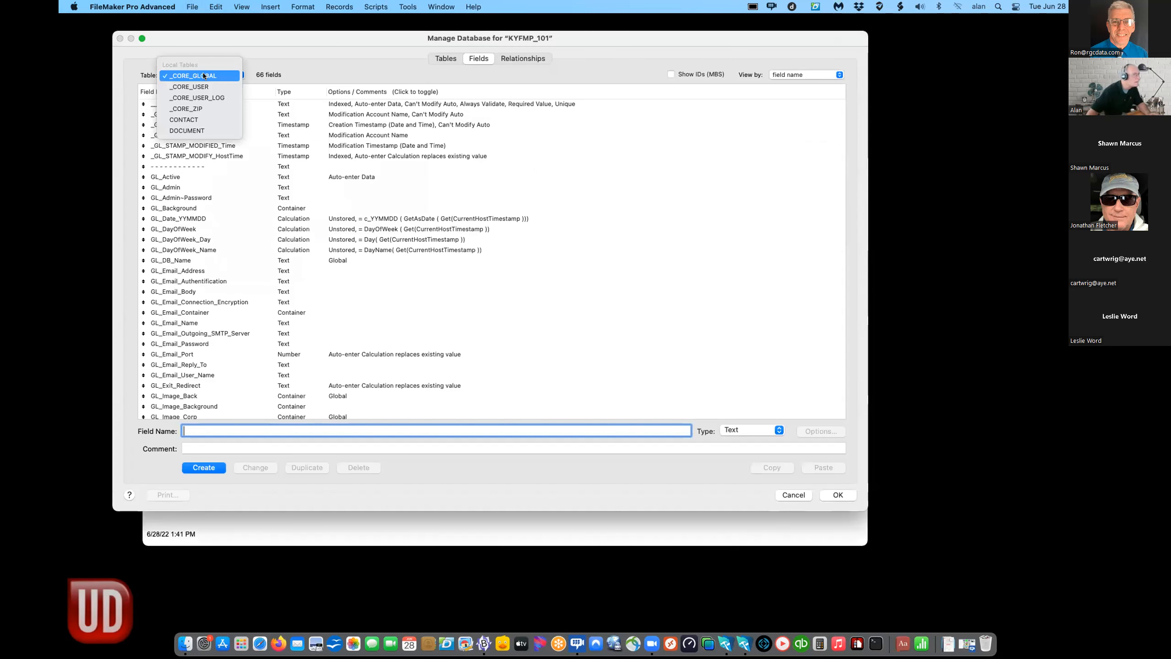
left_click(201, 121)
scroll(255, 206, "down", 3)
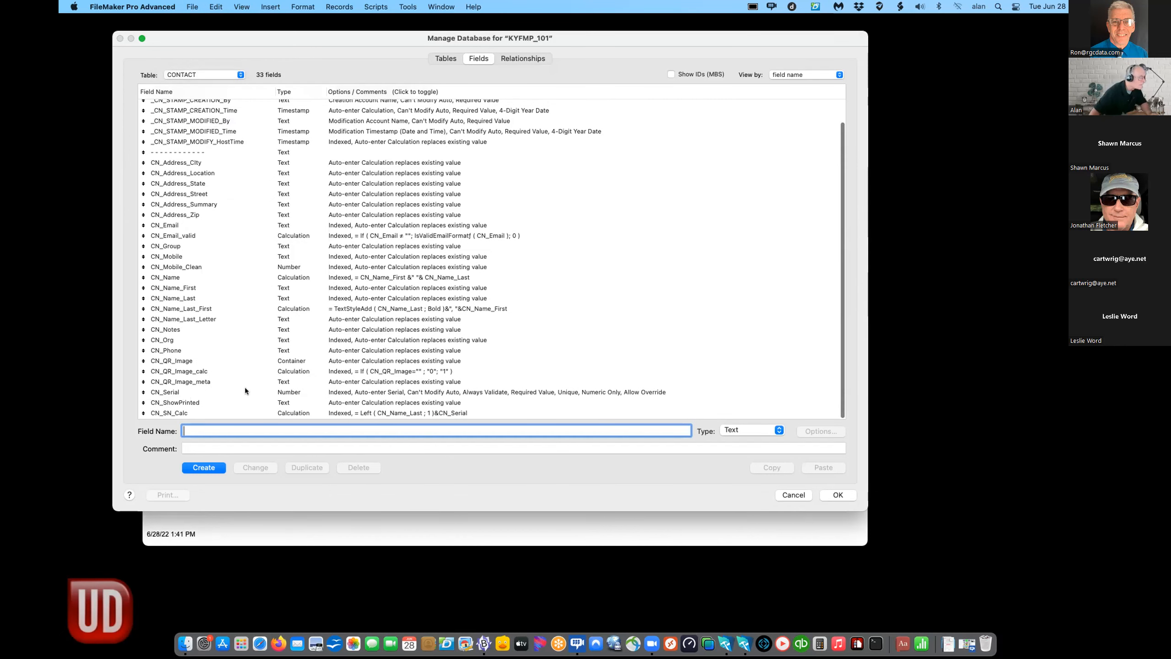
left_click(285, 392)
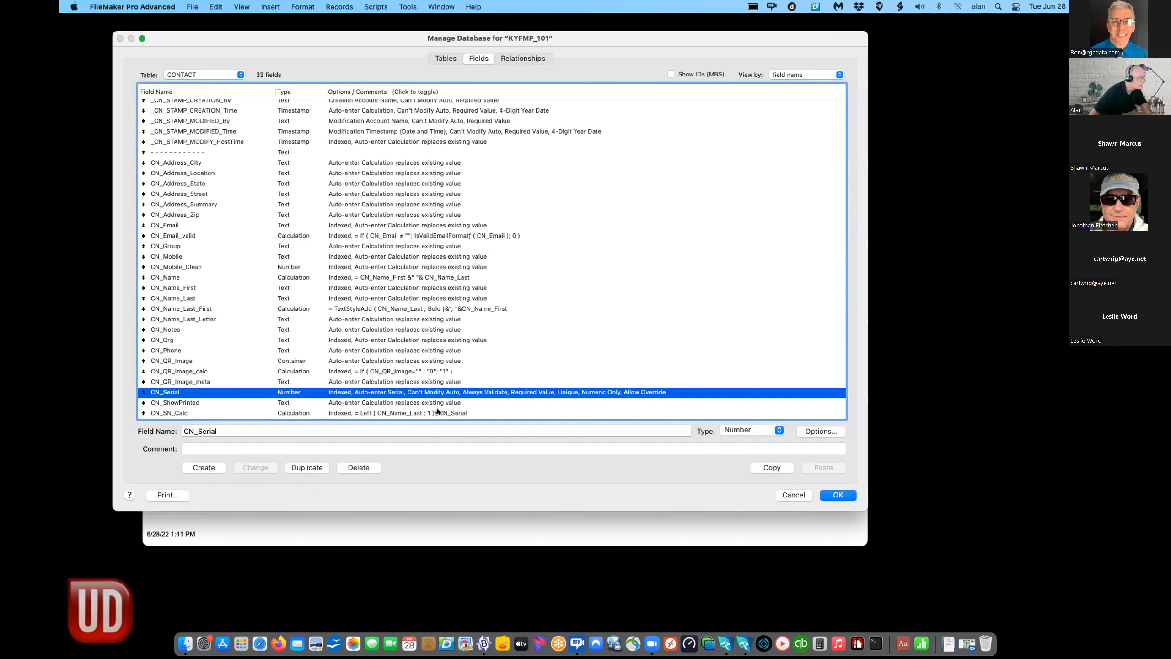
left_click(753, 429)
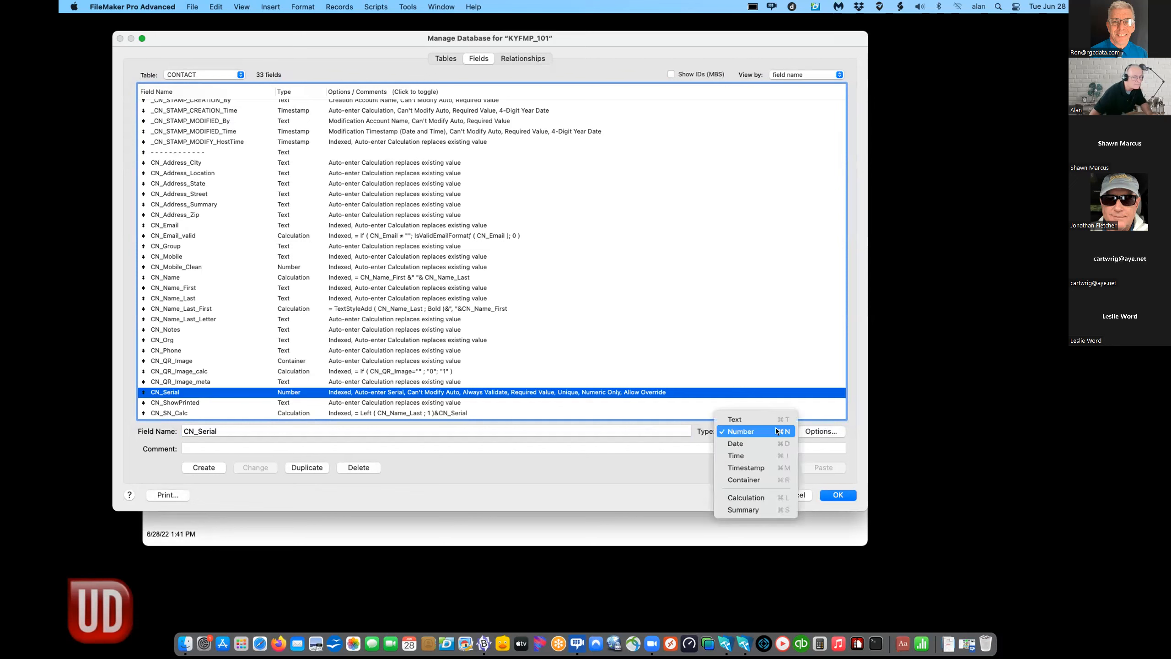
left_click(735, 418)
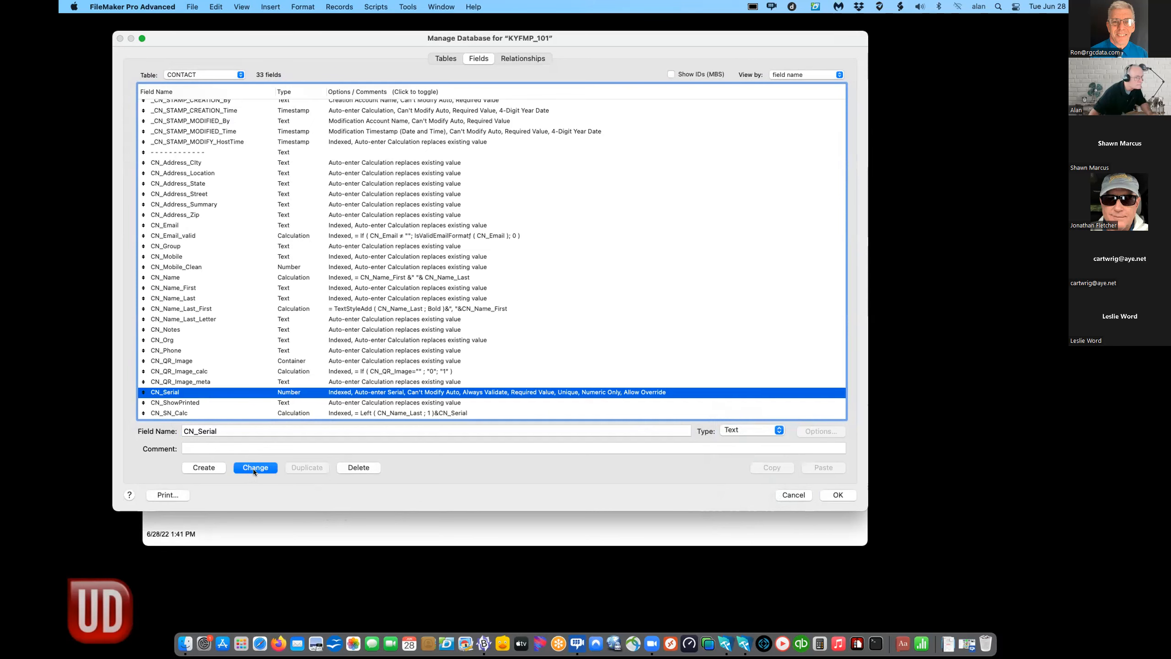
left_click(252, 468)
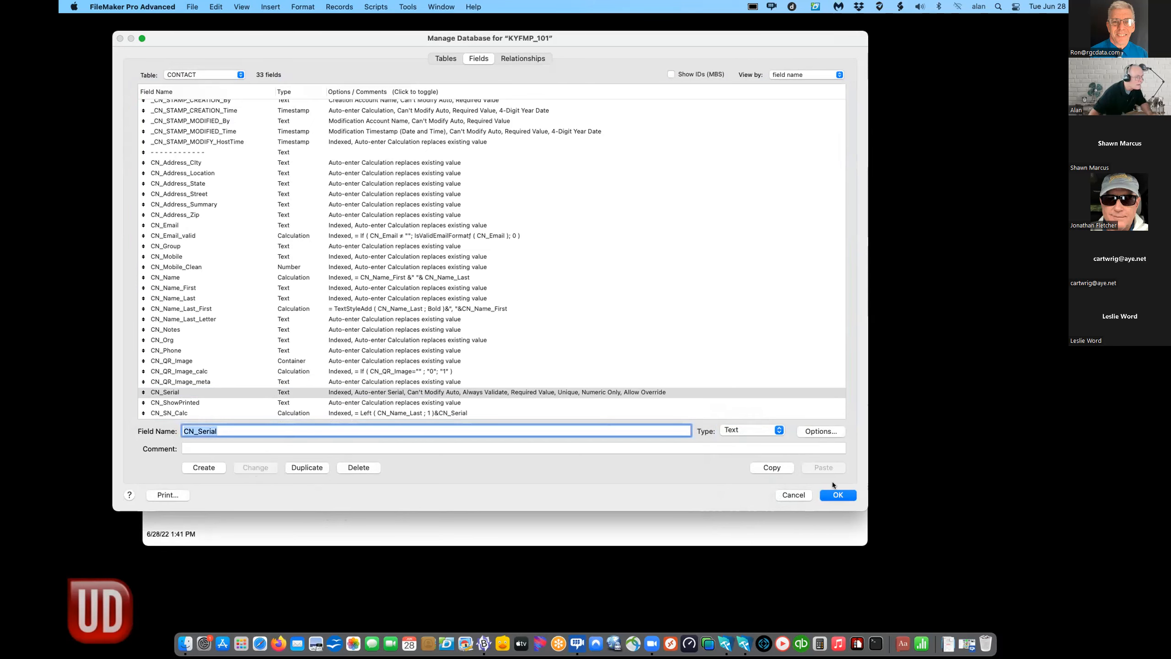
left_click(830, 495)
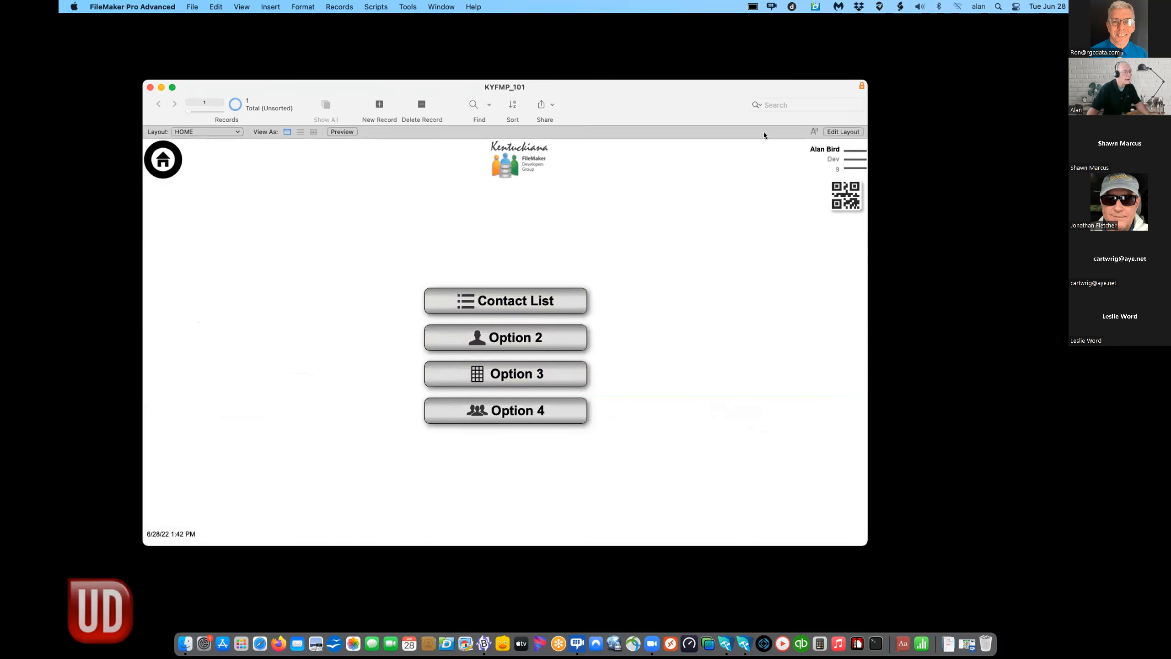
- Restore File_Scan_Lookup_Exit_Perform's CN_Serial Set Field calculation to "=="&$scan and save all
left_click(375, 6)
left_click(392, 20)
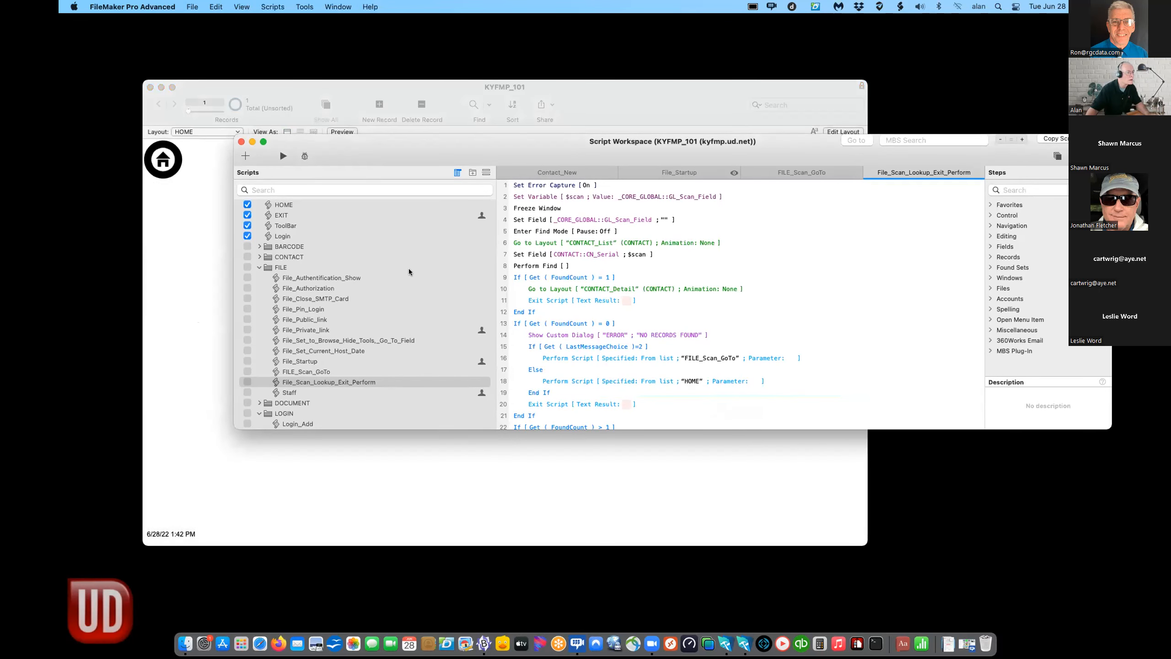
left_click(347, 383)
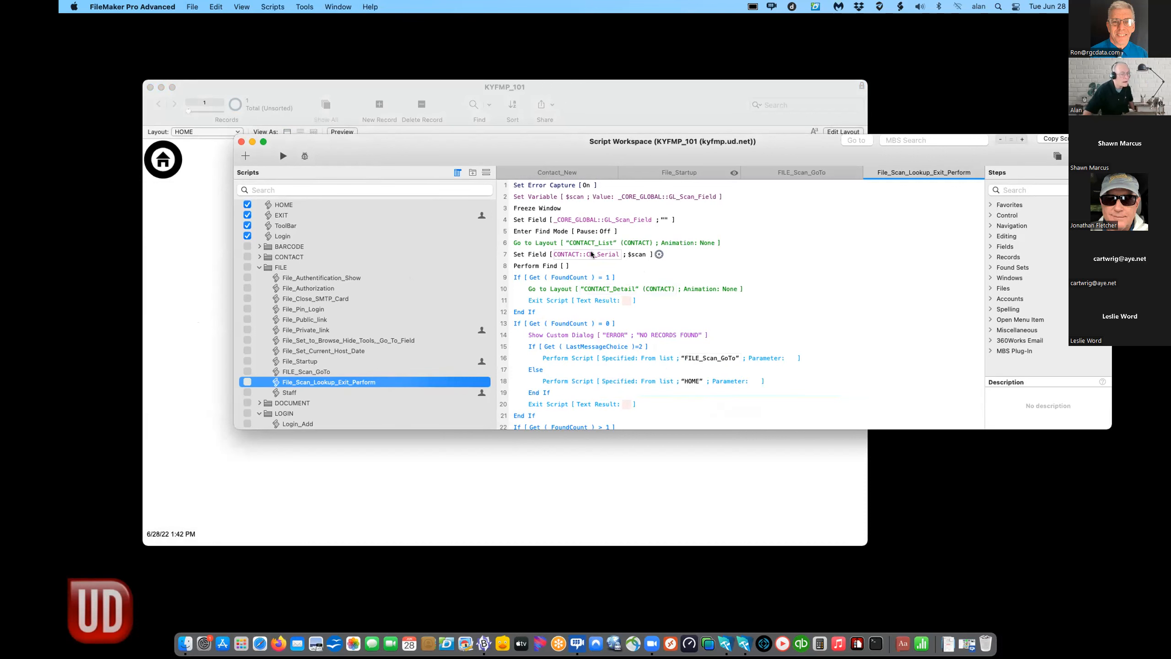
left_click(659, 254)
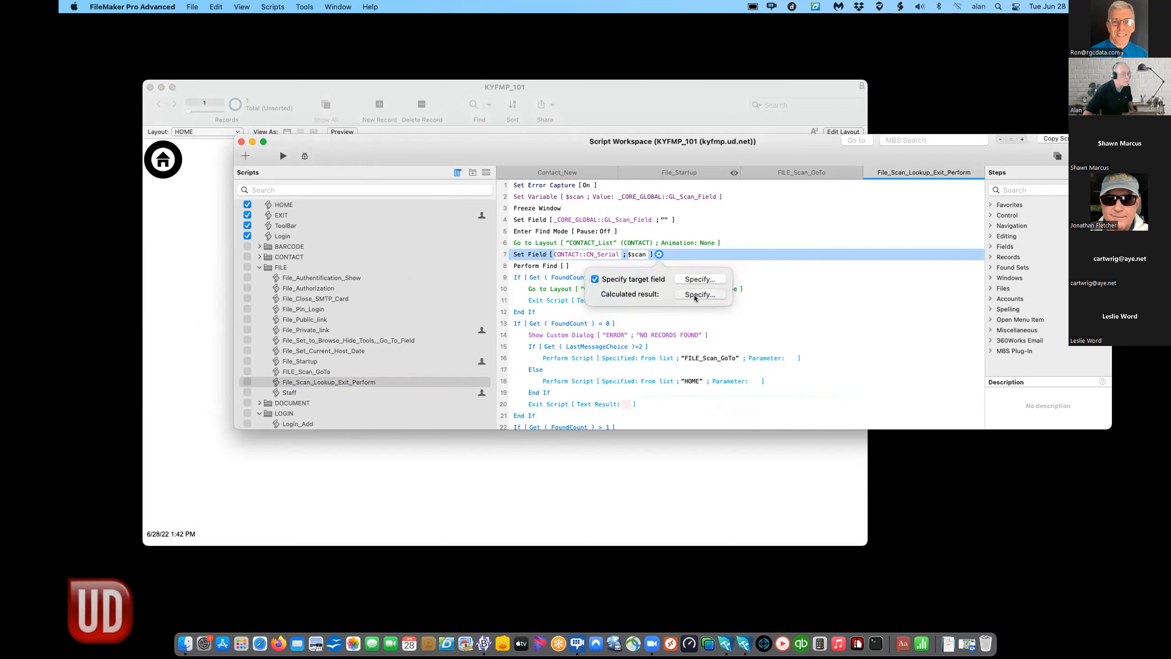
left_click(694, 294)
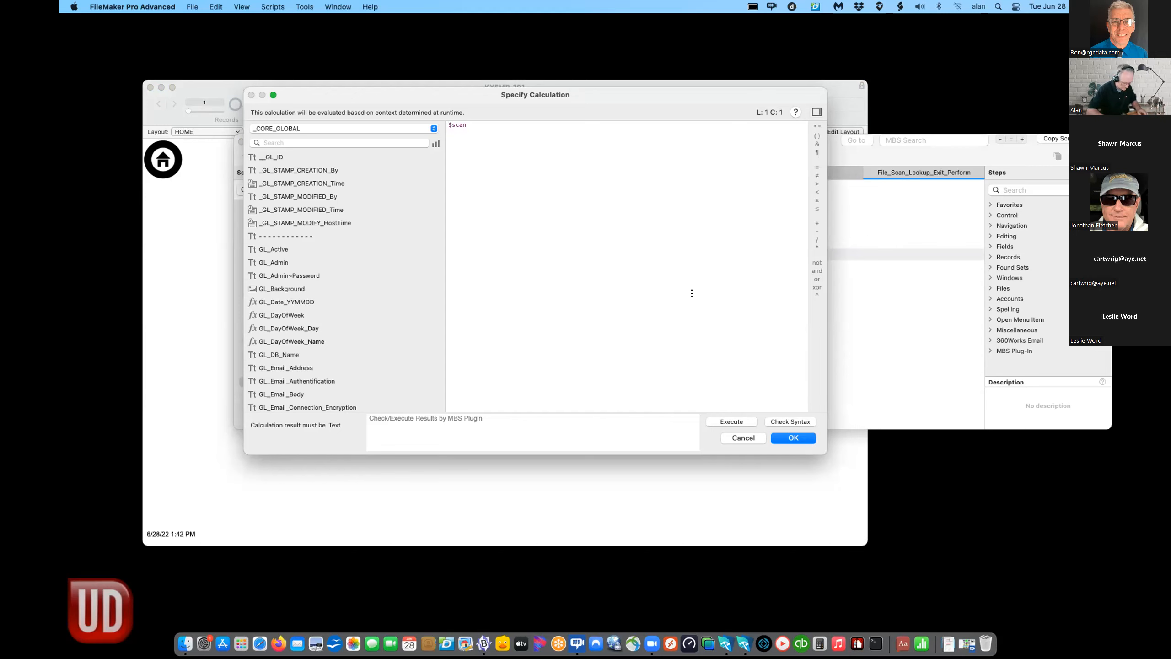
type("\"==\"&")
left_click(792, 438)
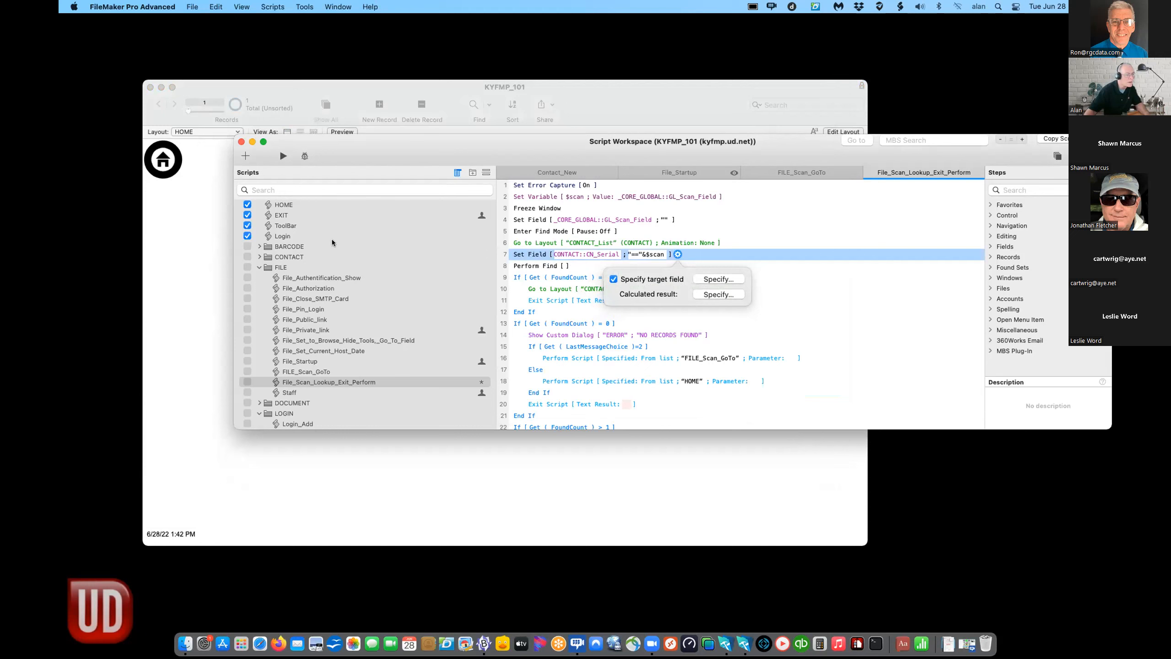
left_click(241, 142)
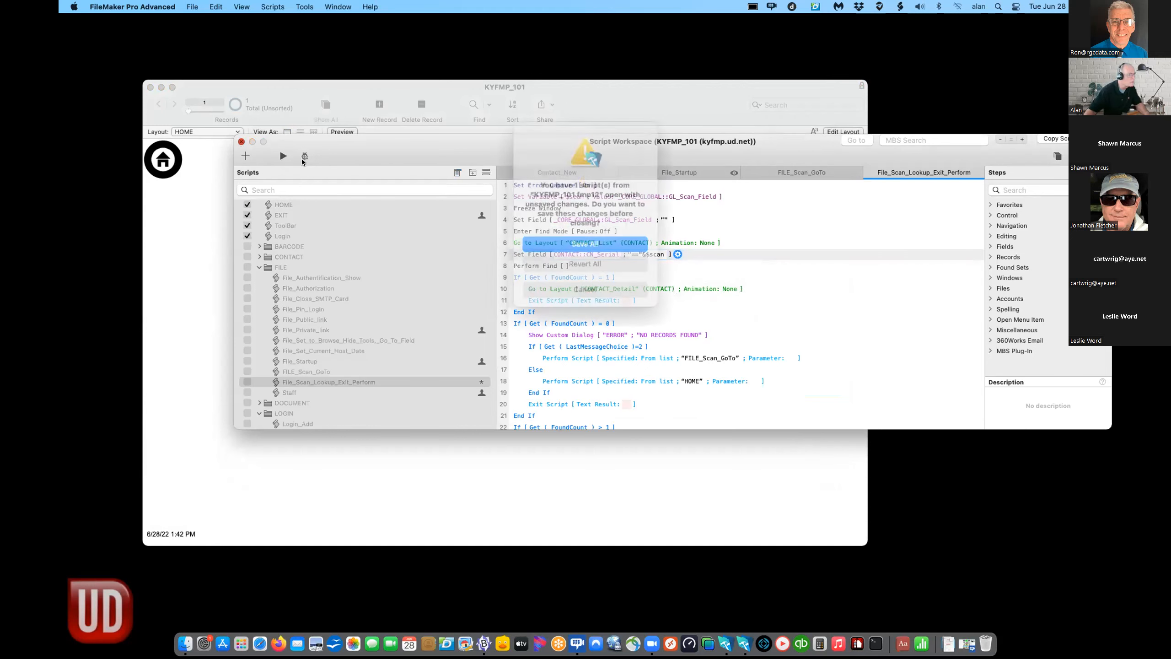
left_click(585, 245)
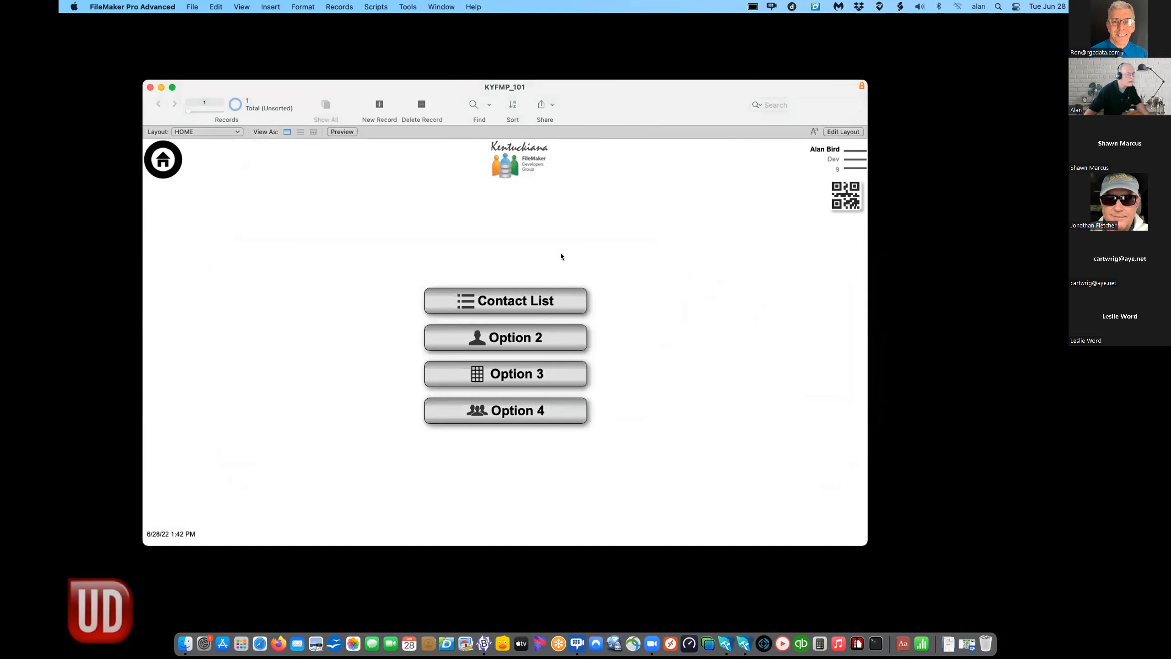
- Submit serial 17573 on the barcode scan screen and dismiss the error dialog via HOME
left_click(835, 204)
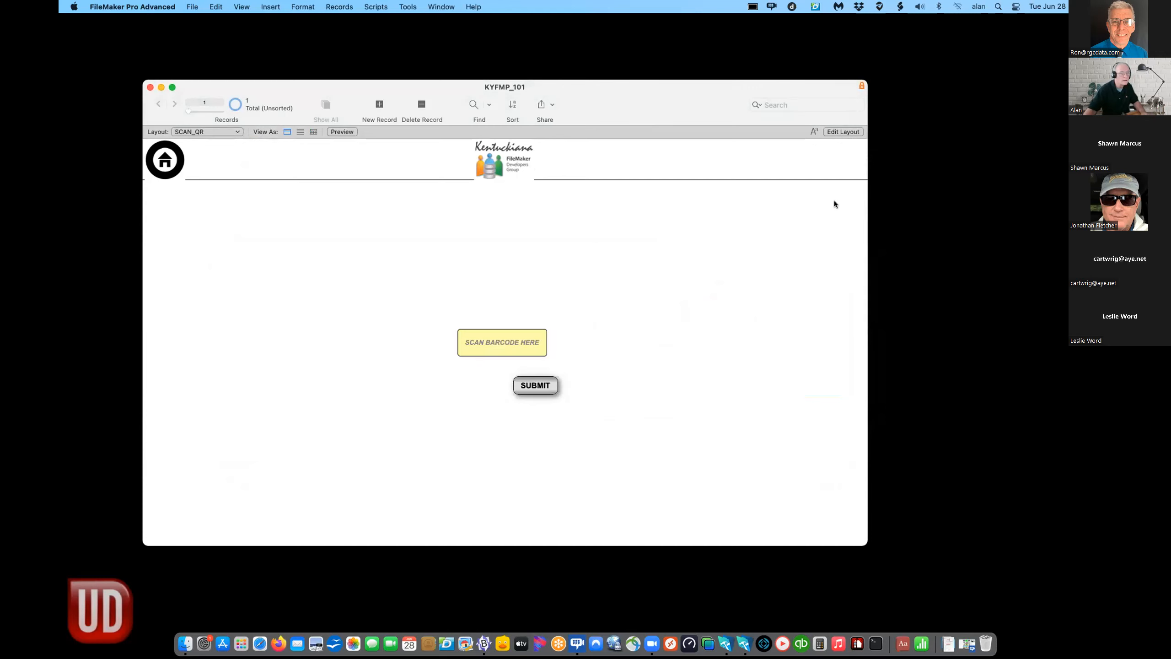
type("17573")
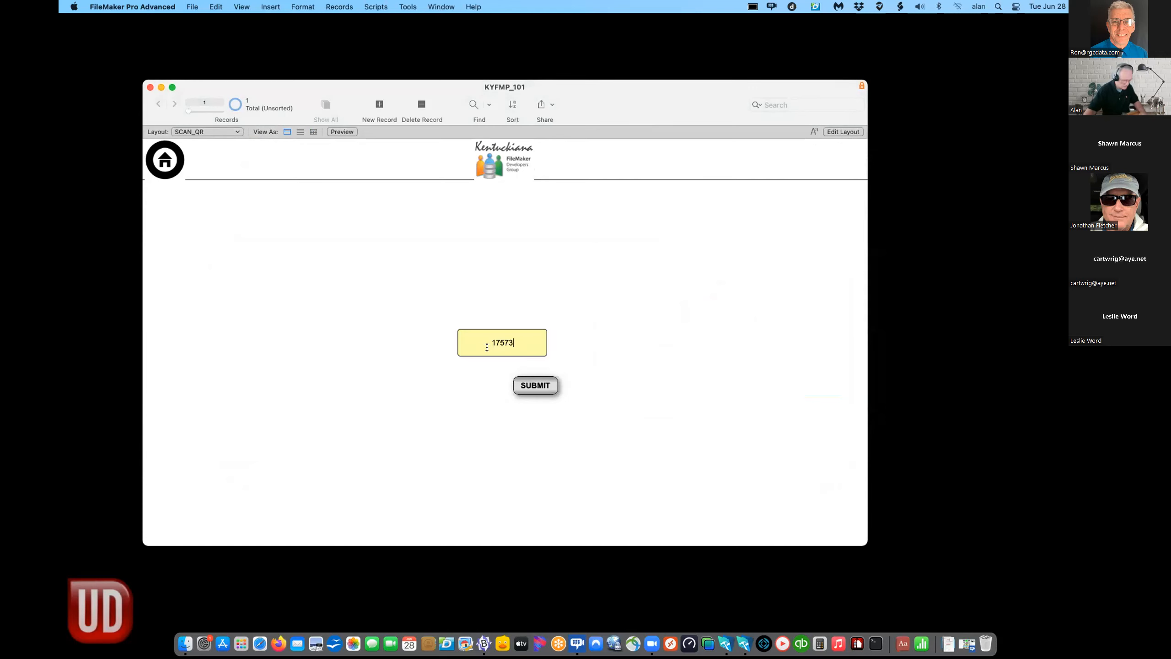
left_click(529, 382)
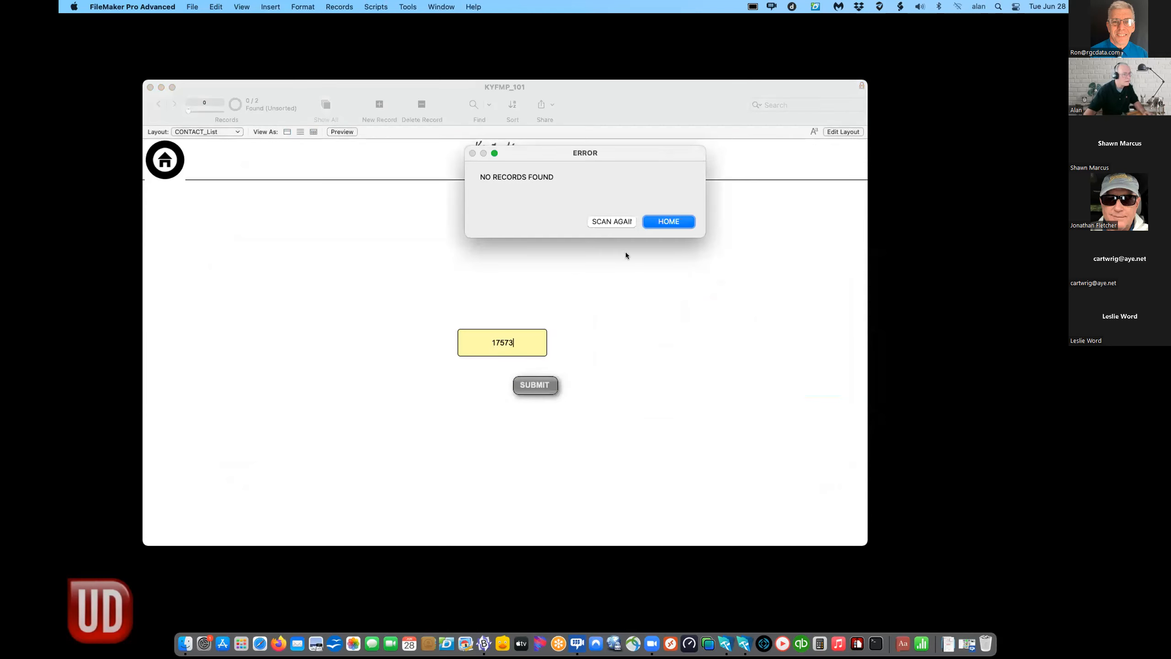
left_click(664, 221)
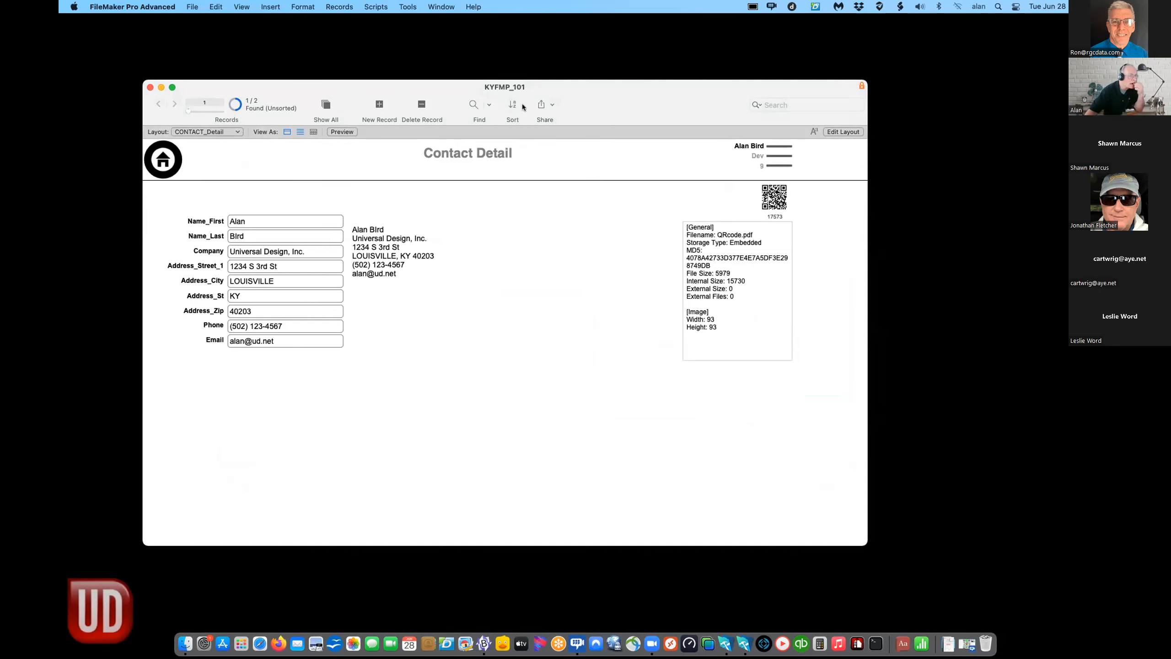
- Open the Script Workspace from the Scripts menu
left_click(381, 5)
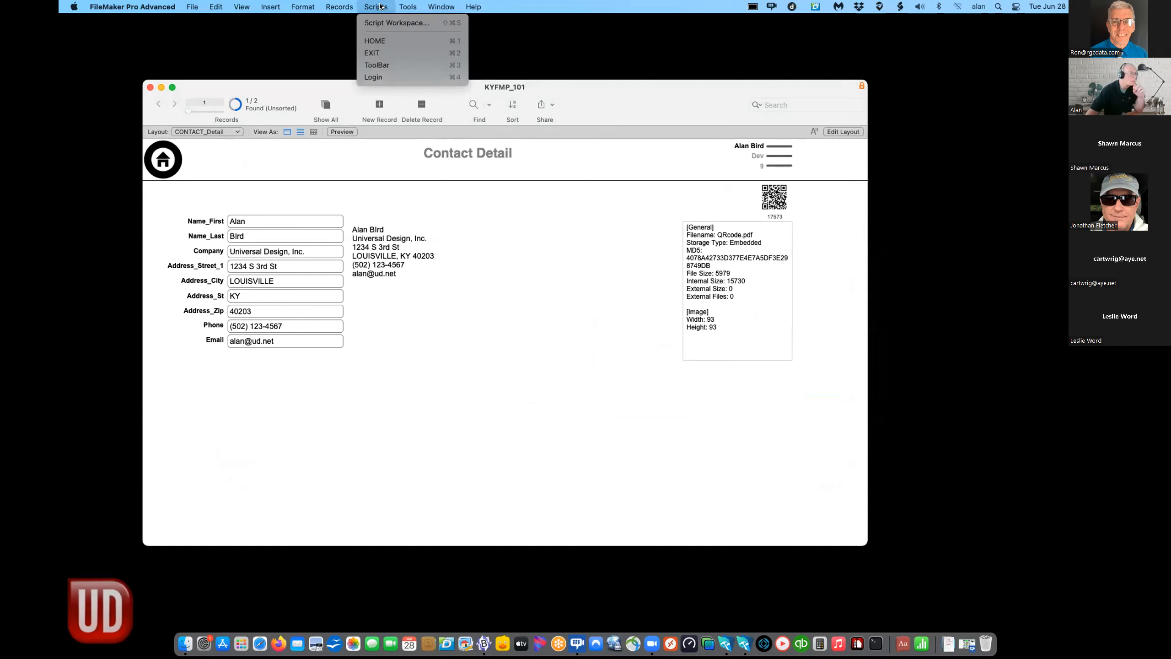
mouse_move(185, 6)
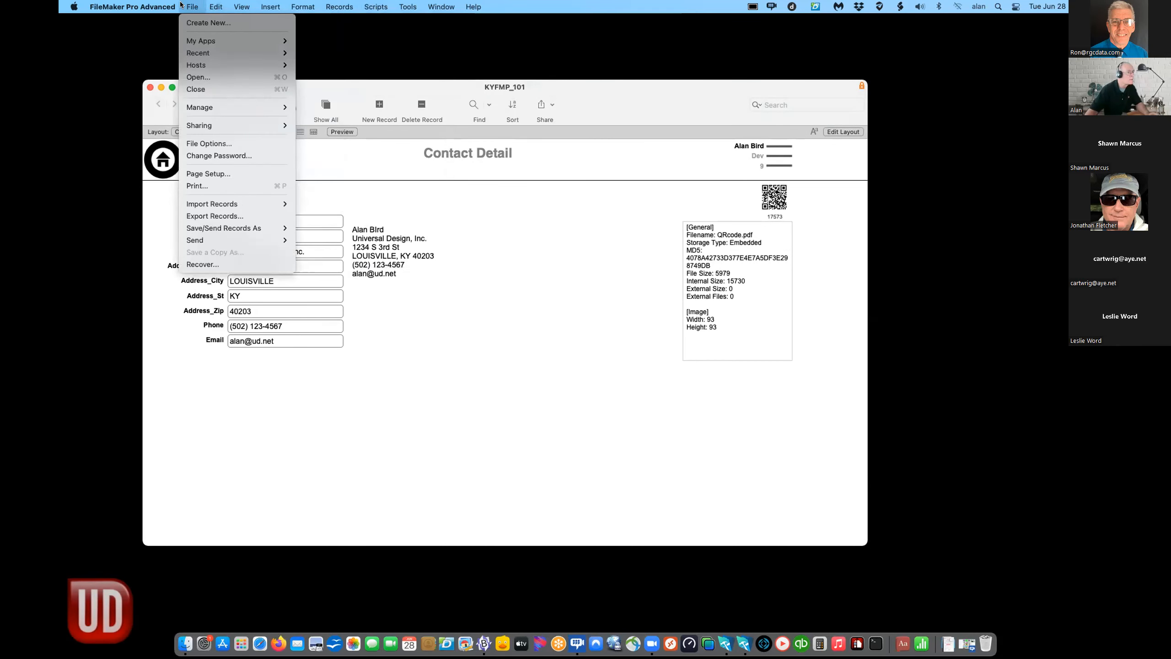
mouse_move(189, 107)
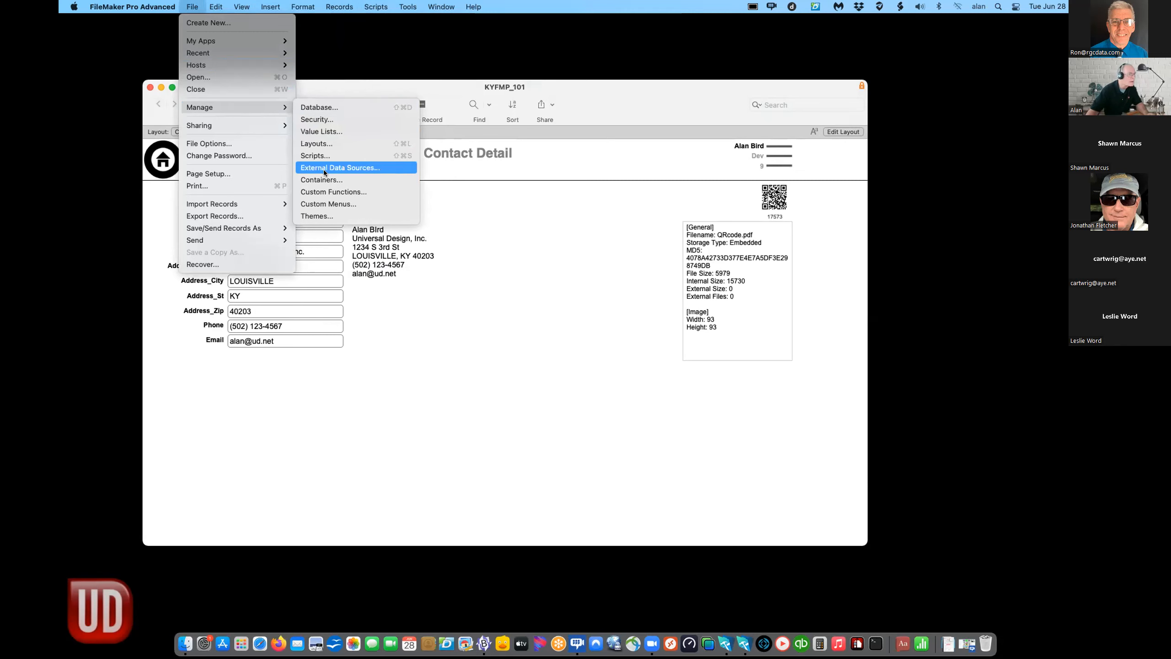
left_click(555, 134)
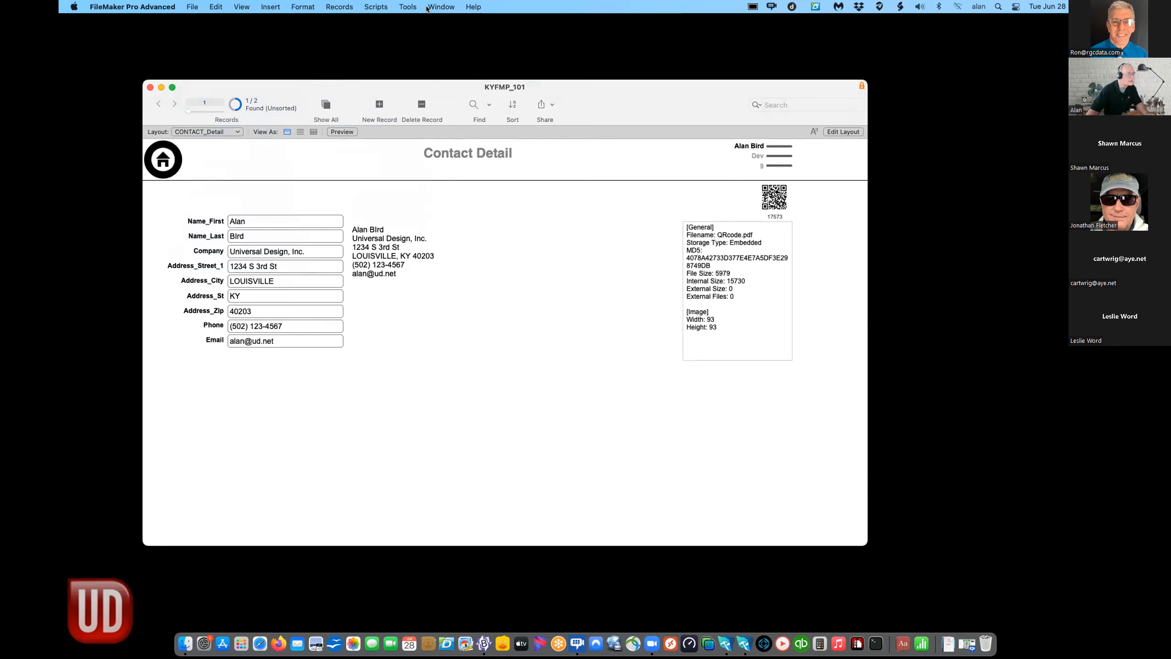
left_click(376, 6)
left_click(397, 22)
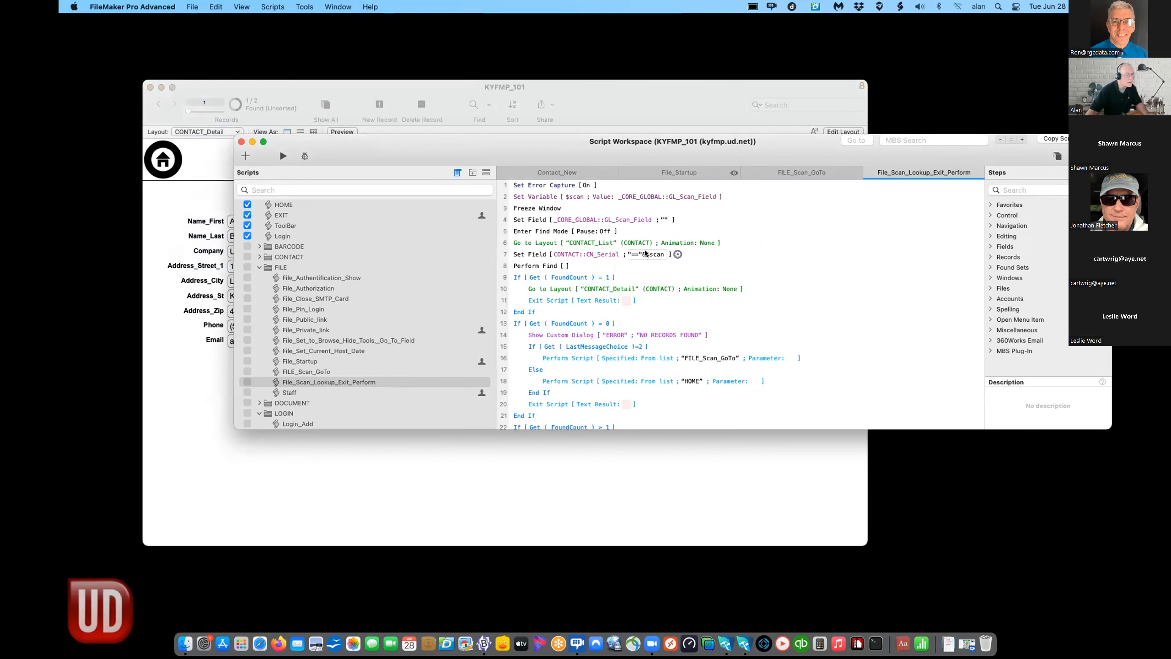
- Strip "=="& from File_Scan_Lookup_Exit_Perform's CN_Serial calculation, leaving plain $scan
left_click(645, 255)
left_click_drag(468, 124, 426, 124)
key("BackSpace")
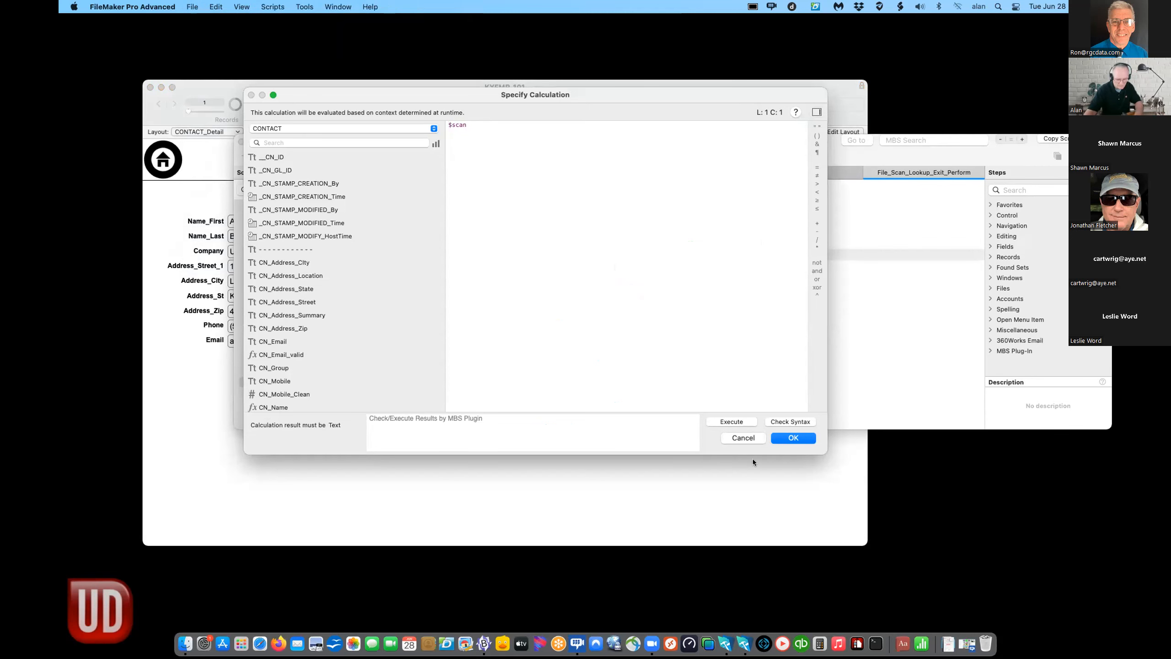
left_click(784, 437)
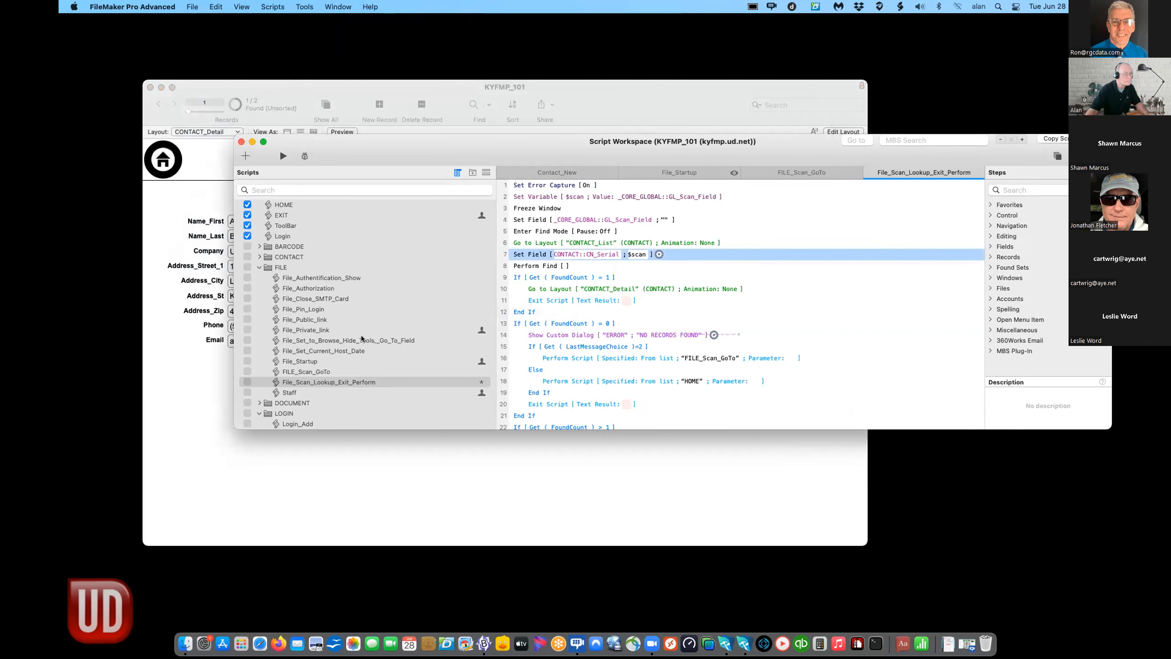
- Make FILE_Scan_GoTo line 11's calculation plain $scan, then close and save both scripts
left_click(324, 379)
left_click(322, 370)
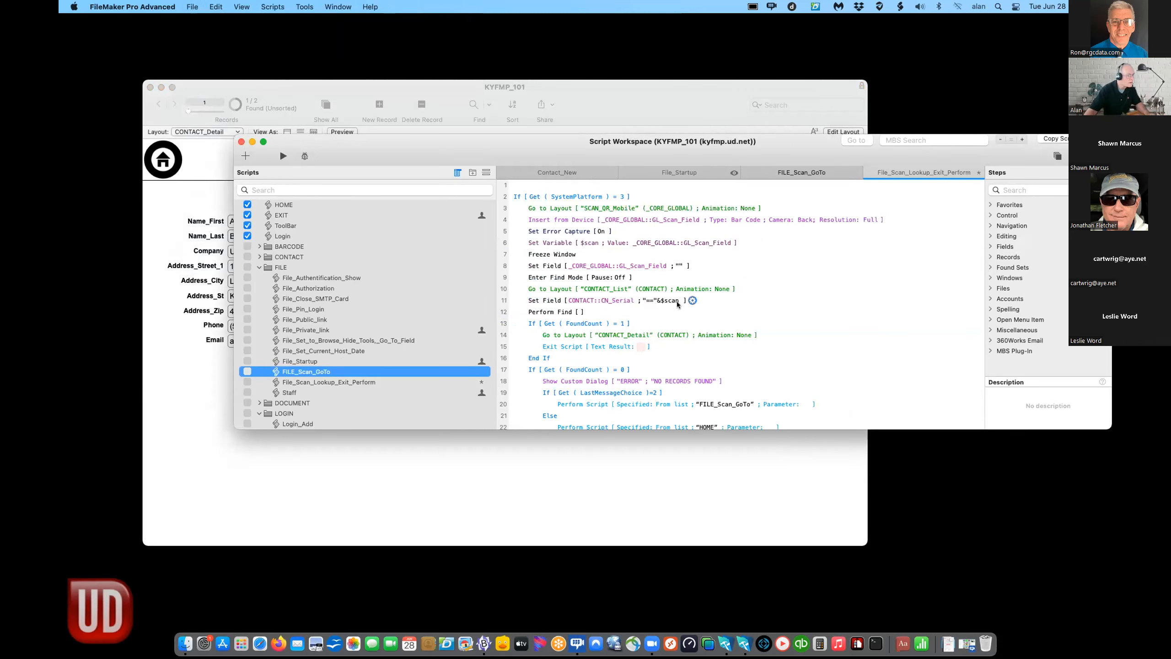
left_click(658, 299)
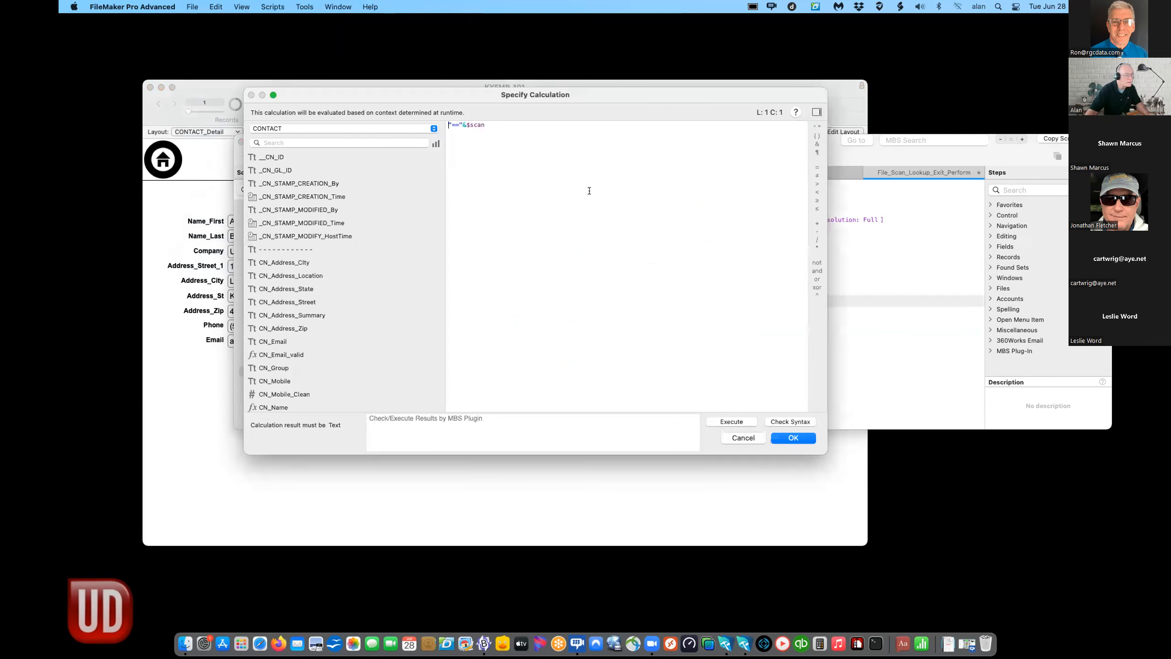
left_click_drag(464, 123, 425, 126)
key("BackSpace")
left_click(793, 438)
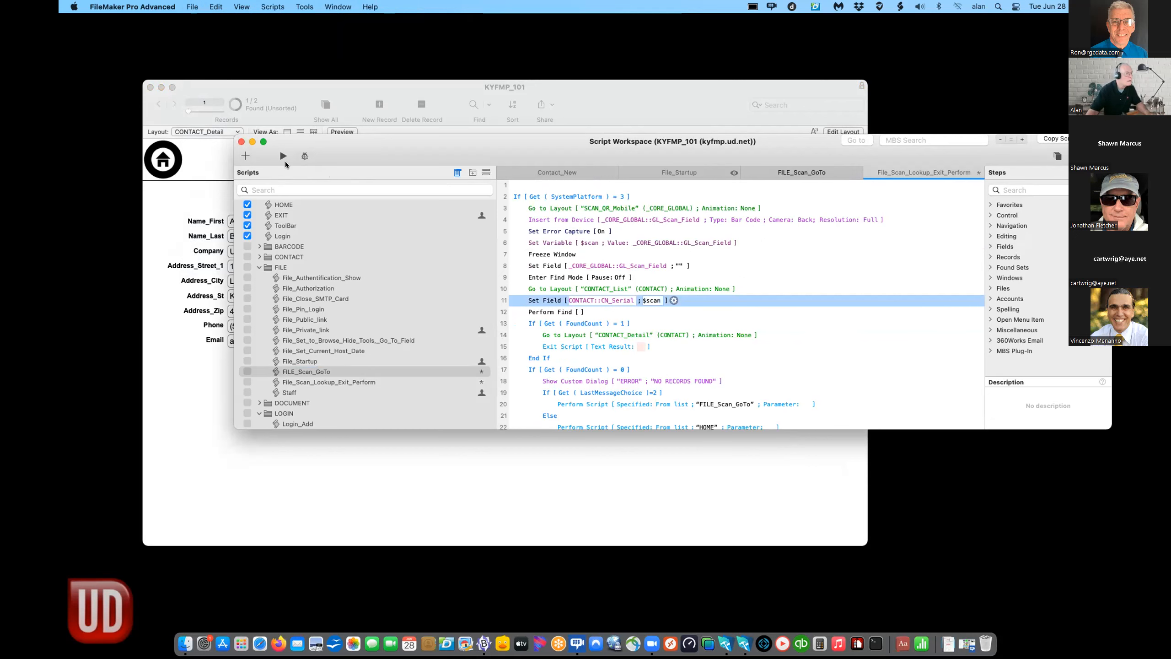
left_click(241, 142)
left_click(616, 248)
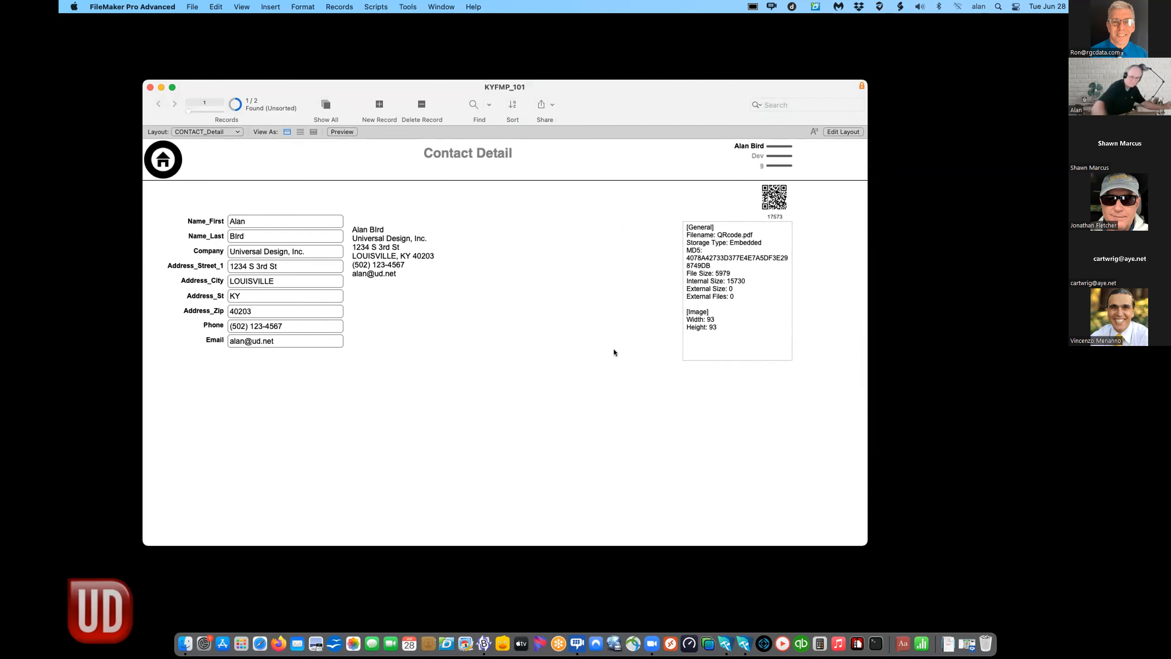
- Leave the Contact Detail record for serial 17573 and return to the HOME layout
scroll(613, 349, "down", 2)
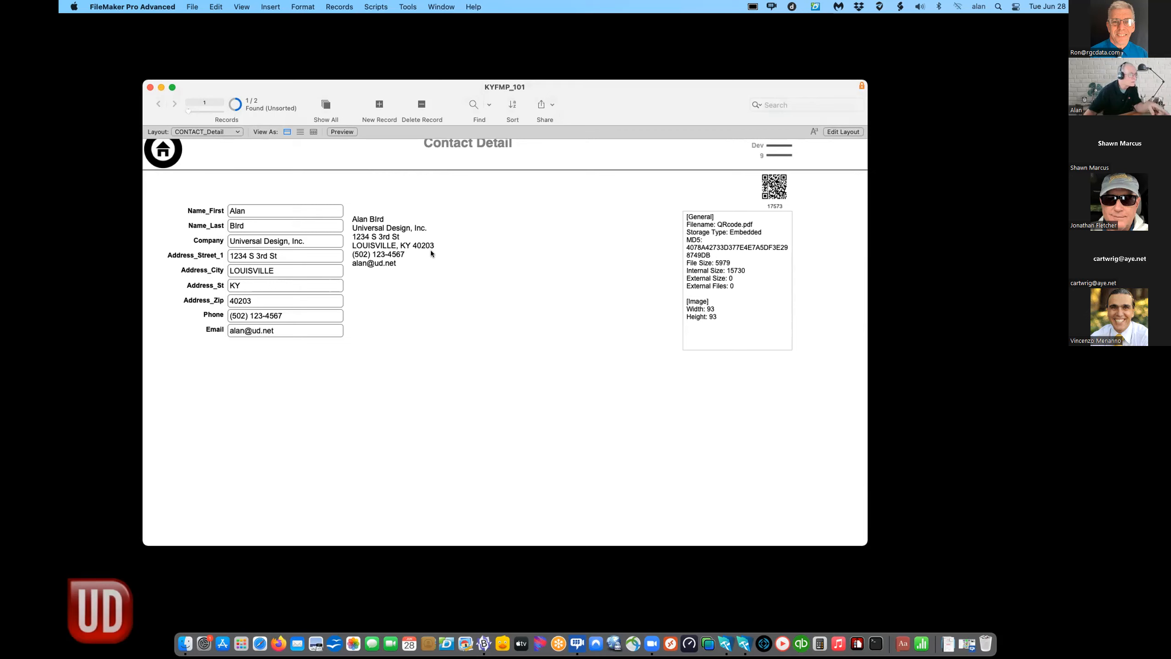
left_click(164, 152)
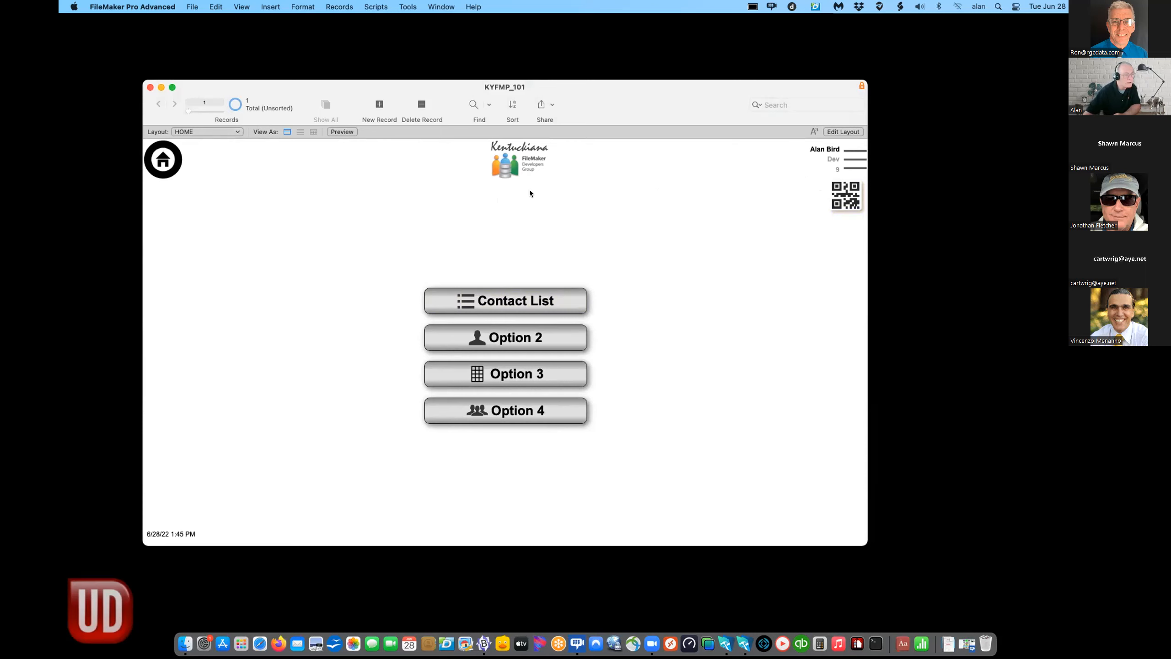
- Choose ADMIN in the Options panel and enter the admin access code
left_click_drag(584, 105, 582, 86)
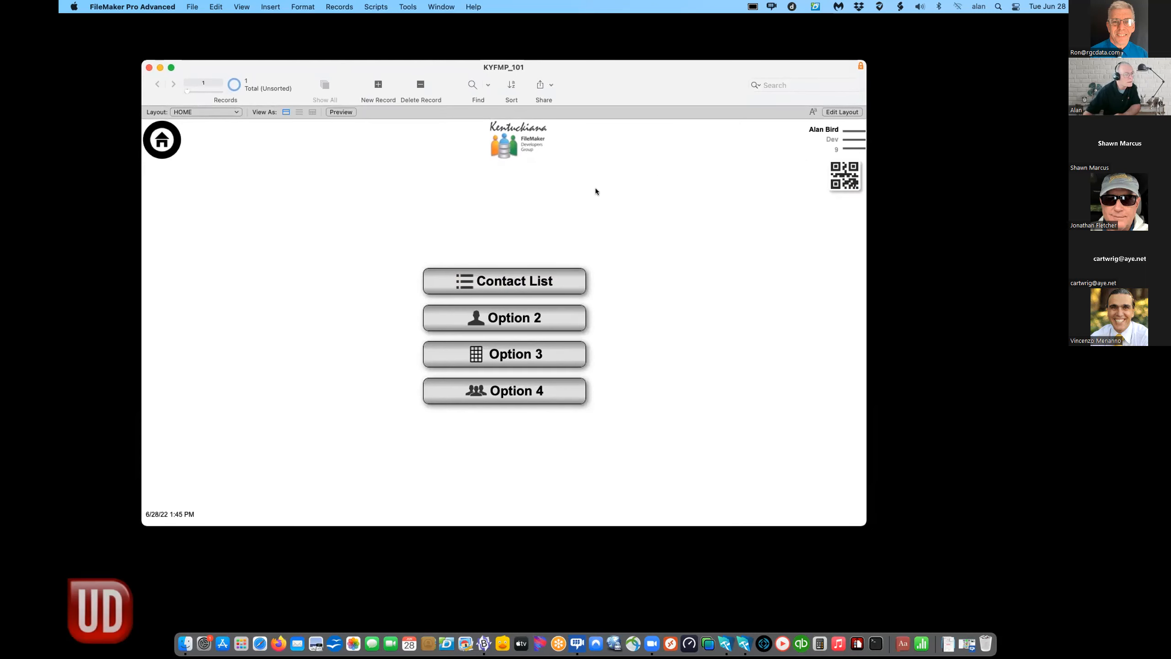
left_click(846, 140)
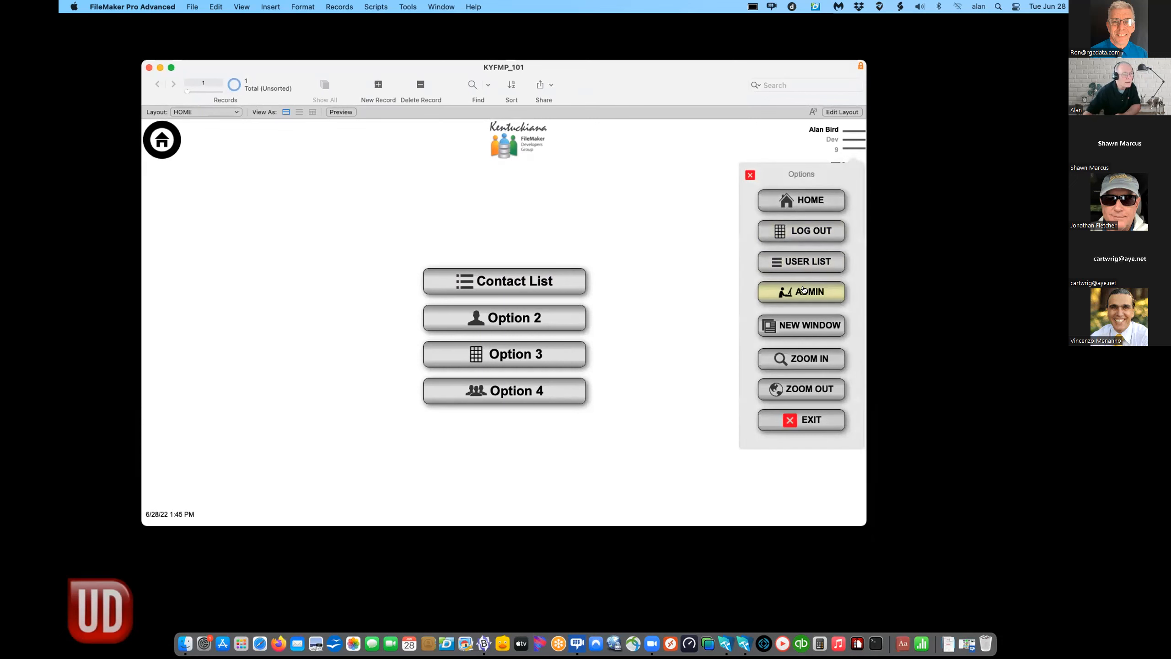
left_click(803, 290)
type("admin")
key("Return")
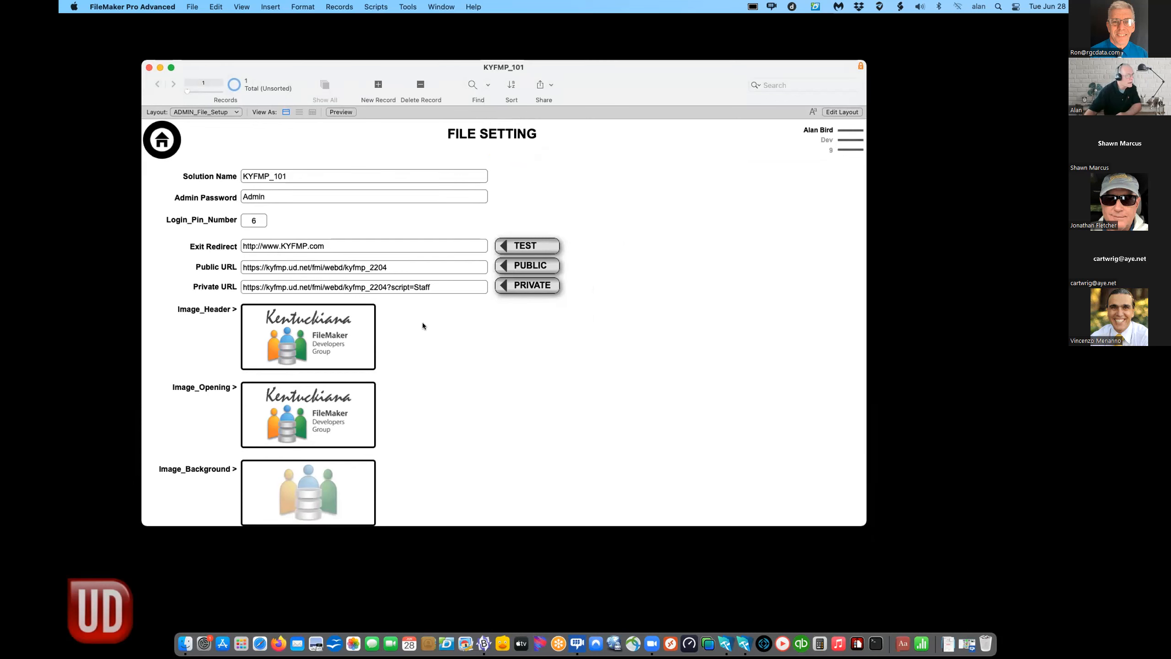
- Enlarge the FILE SETTING window from its corner to reveal the Image_Logo field
left_click_drag(854, 523, 869, 611)
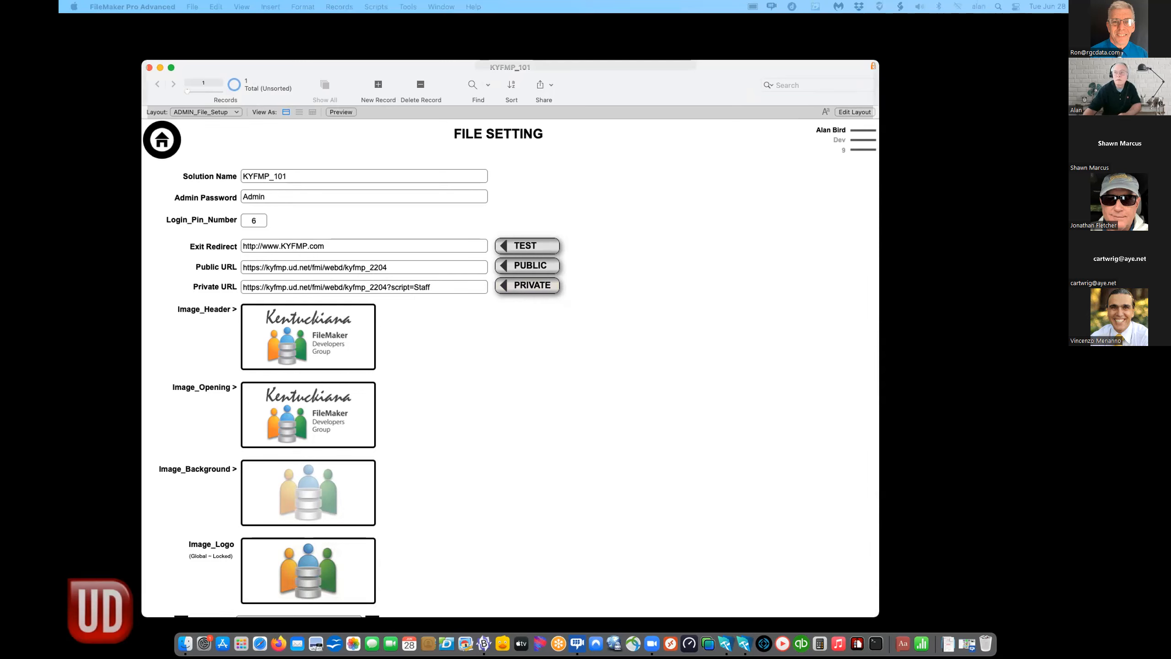
left_click(254, 68)
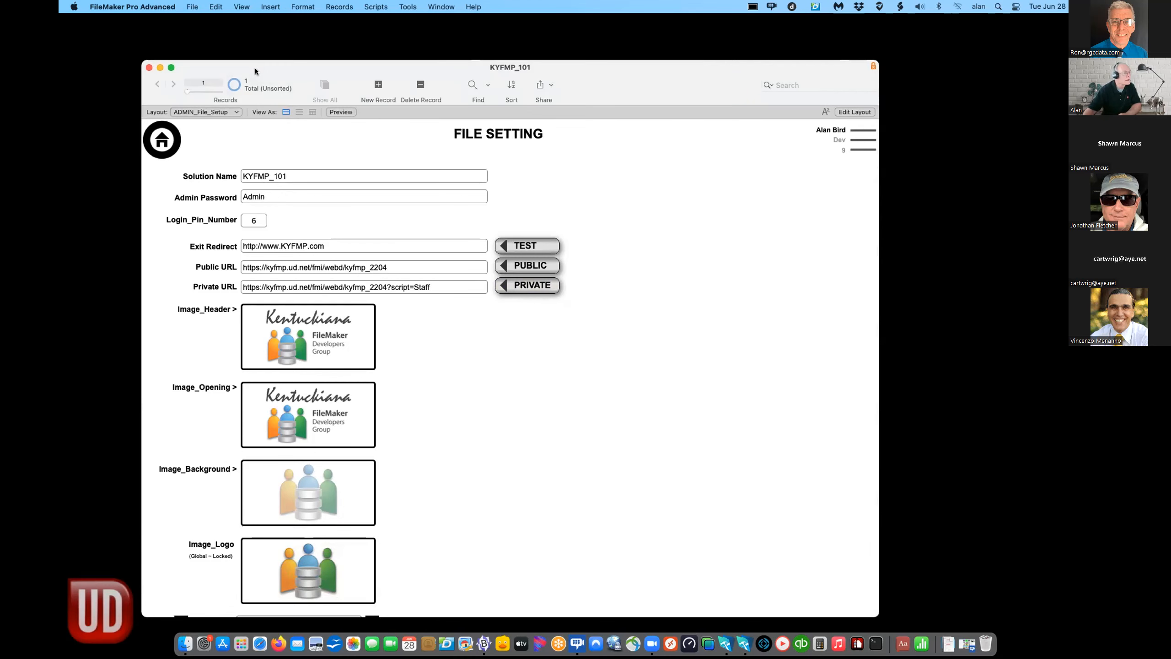
left_click(191, 7)
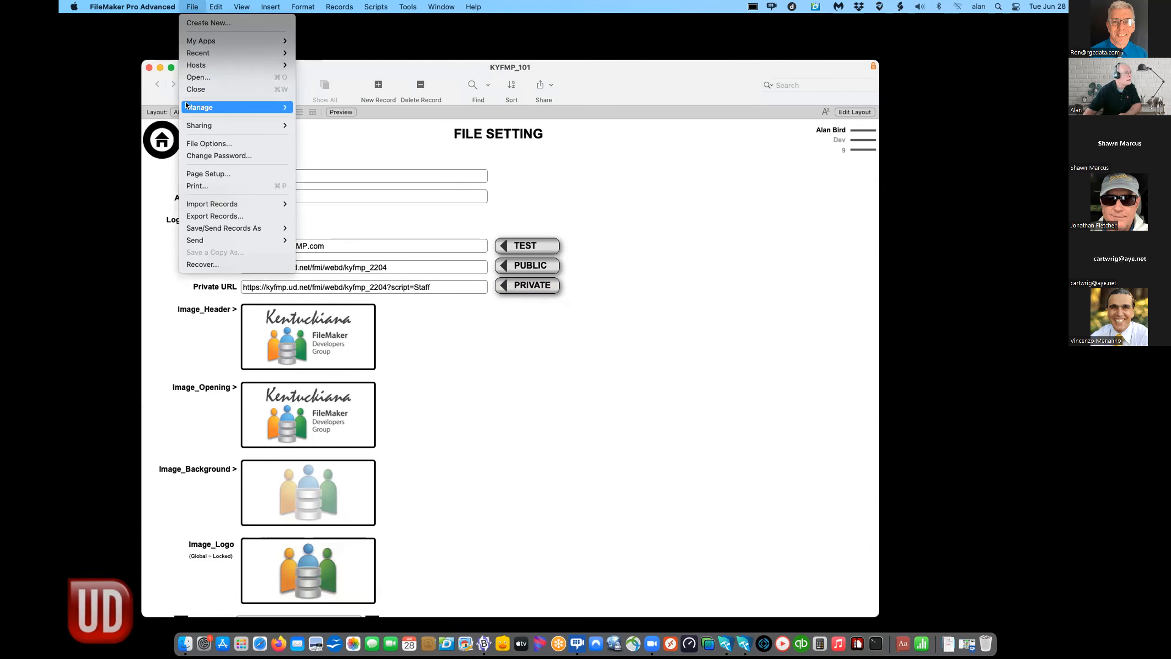
- Open Manage Database and list the _CORE_GLOBAL fields by creation order
mouse_move(186, 106)
left_click(333, 106)
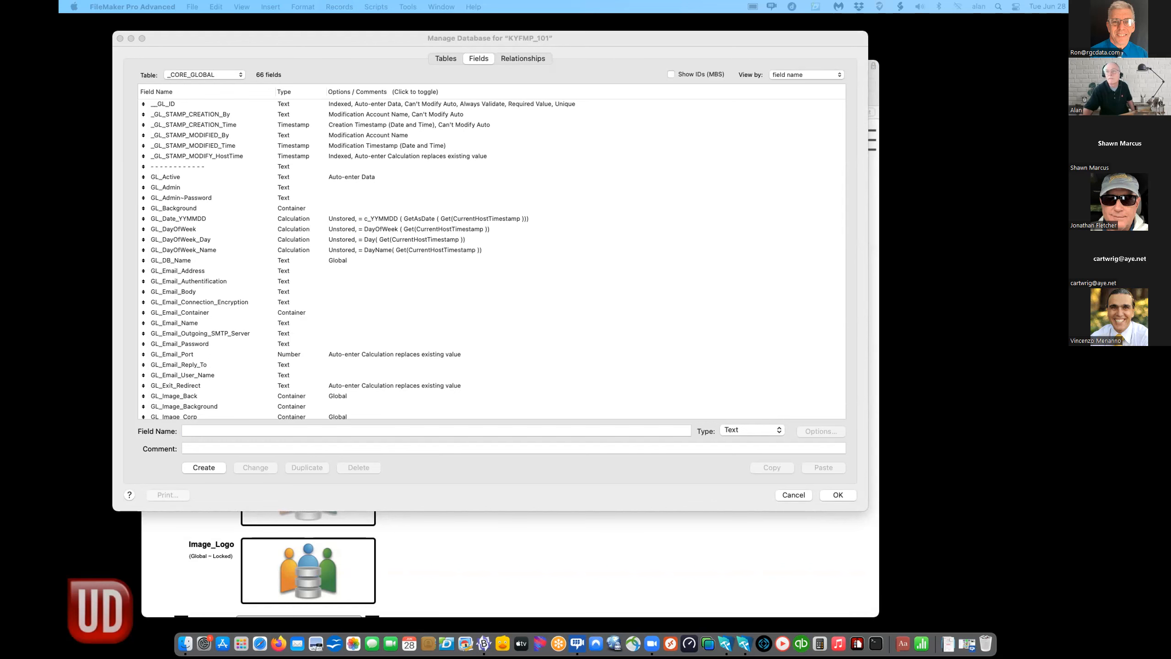
left_click(661, 329)
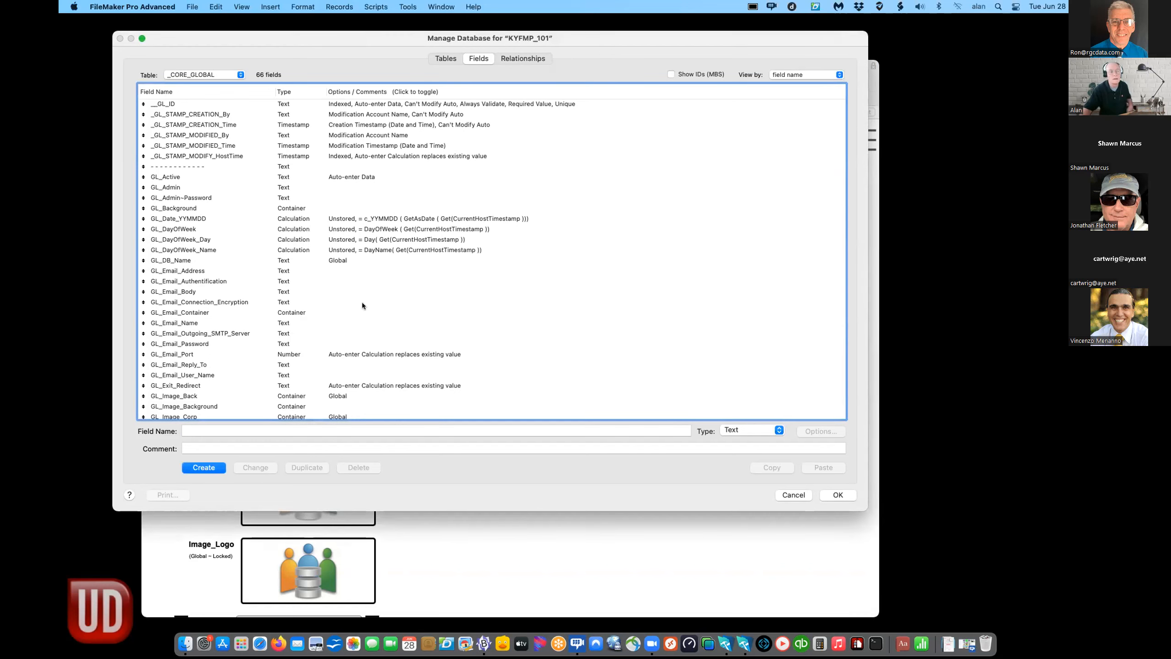
left_click(783, 74)
left_click(789, 65)
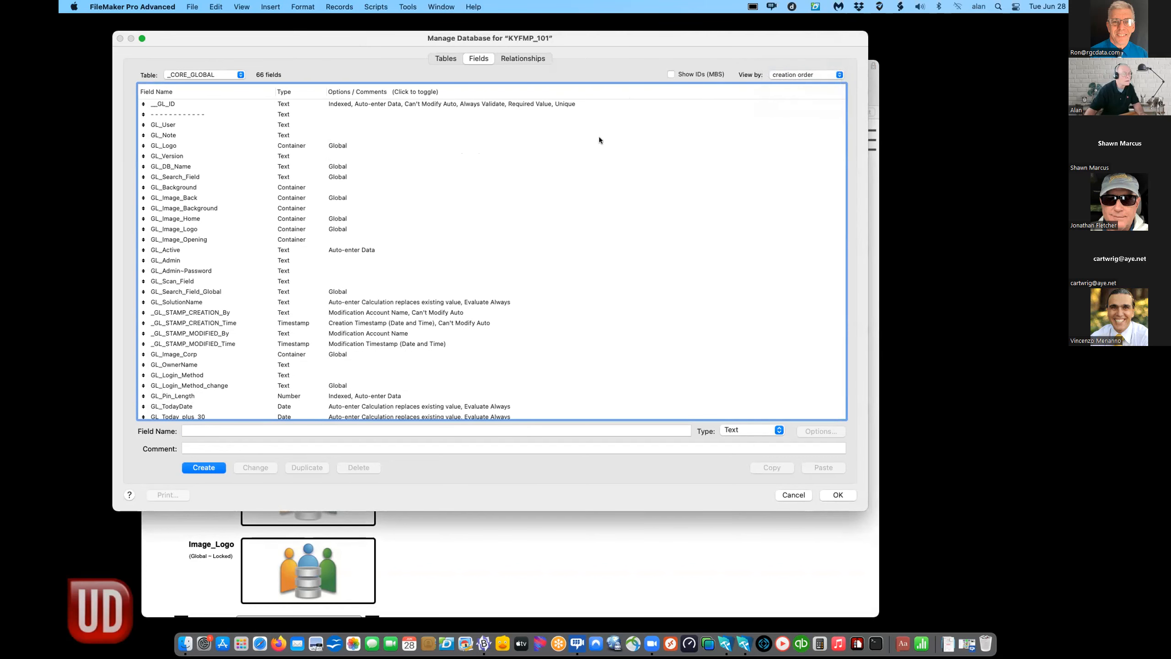
left_click(787, 75)
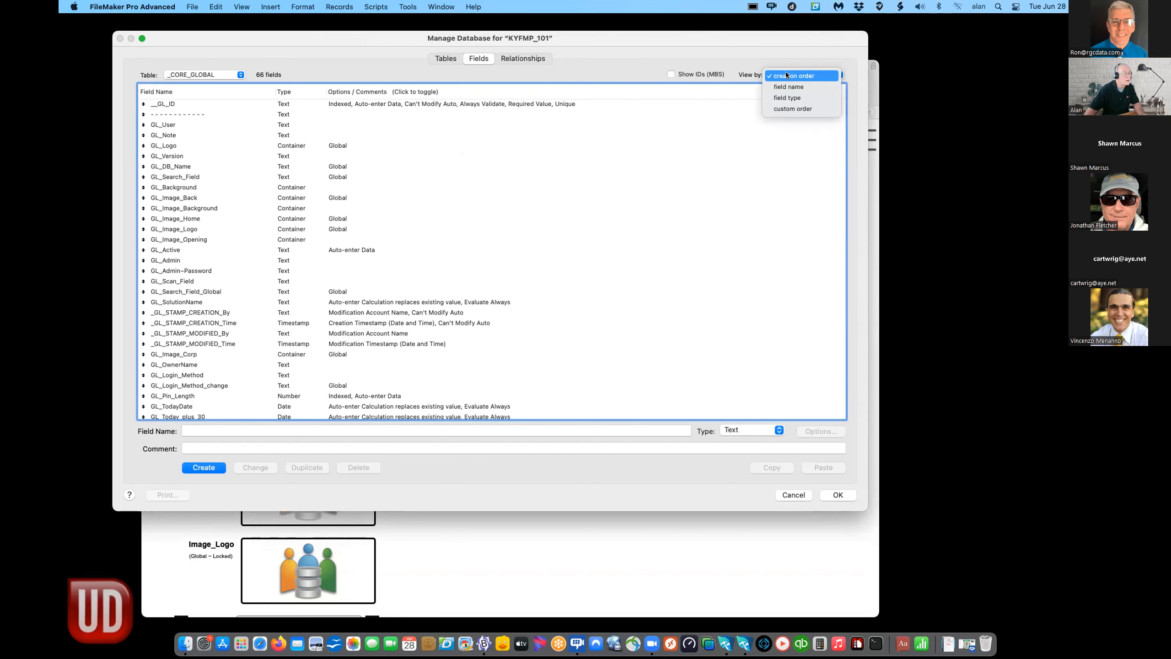
left_click(785, 75)
- Paste the seven GL_WebDirect fields into _CORE_GLOBAL, bringing it to 73 fields
scroll(585, 189, "down", 10)
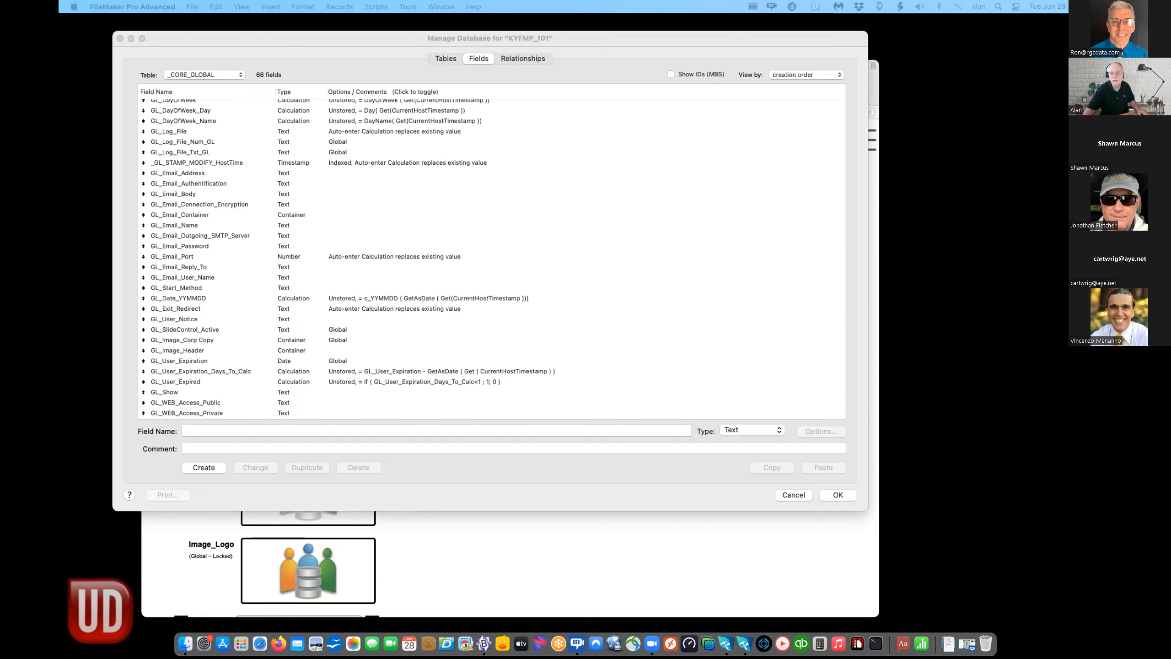
double_click(154, 405)
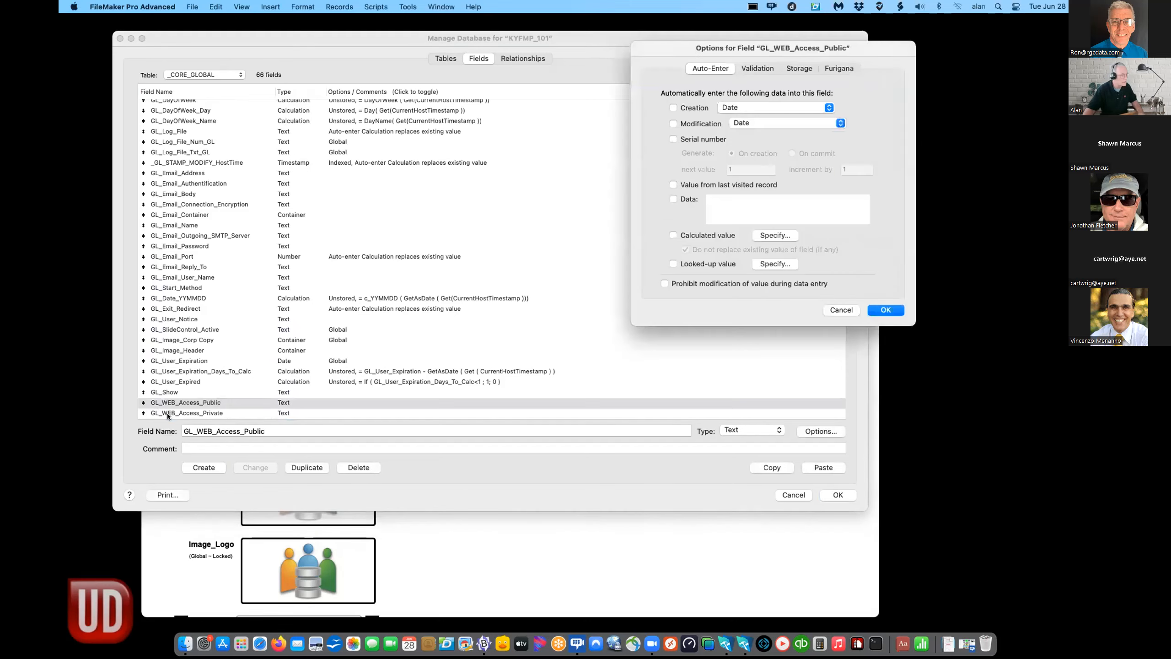
left_click(846, 312)
key("super+v")
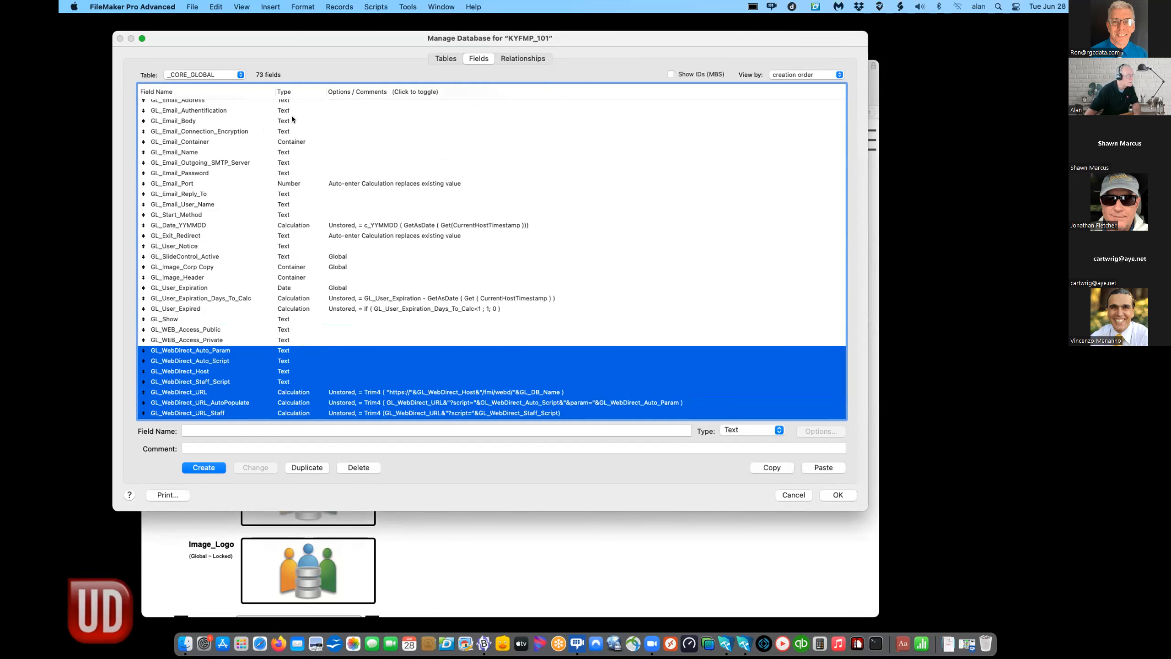
- Paste CN_Param, CN_Confirmation and CN_Event into the CONTACT table, then confirm with OK
left_click(220, 74)
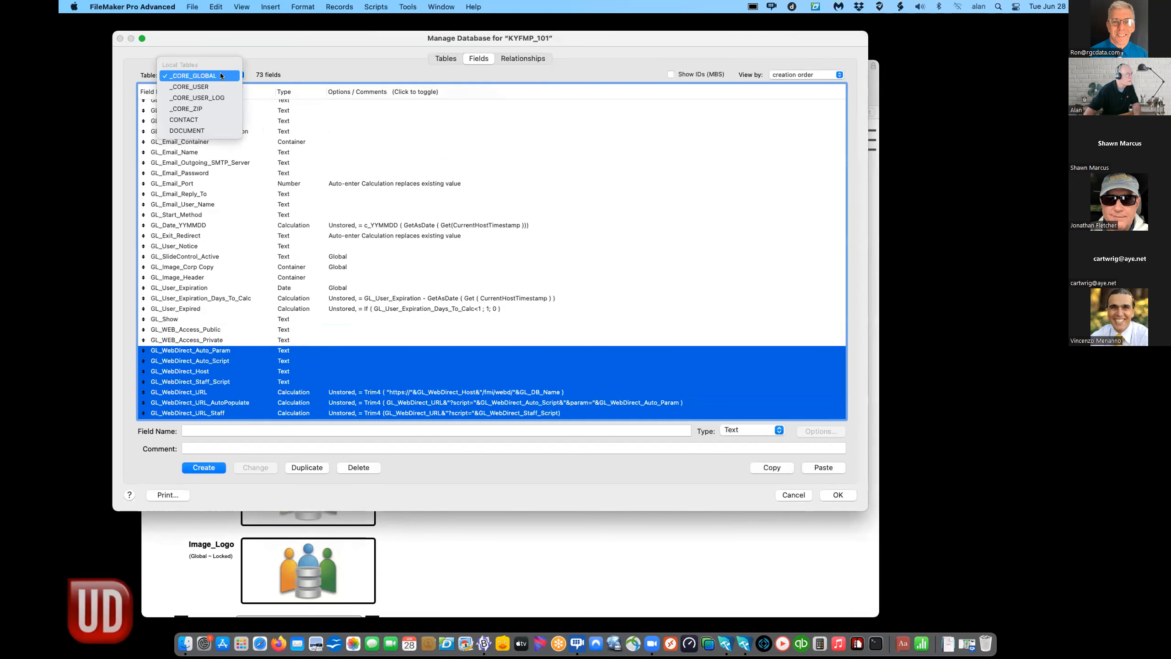
left_click(216, 120)
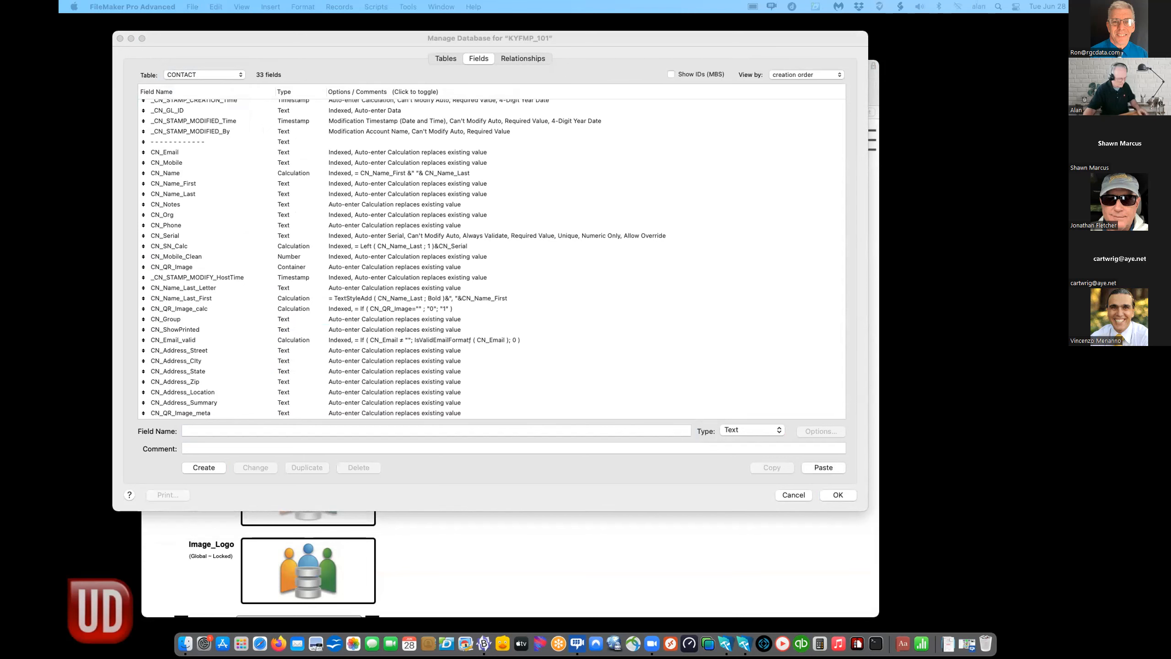
left_click(240, 352)
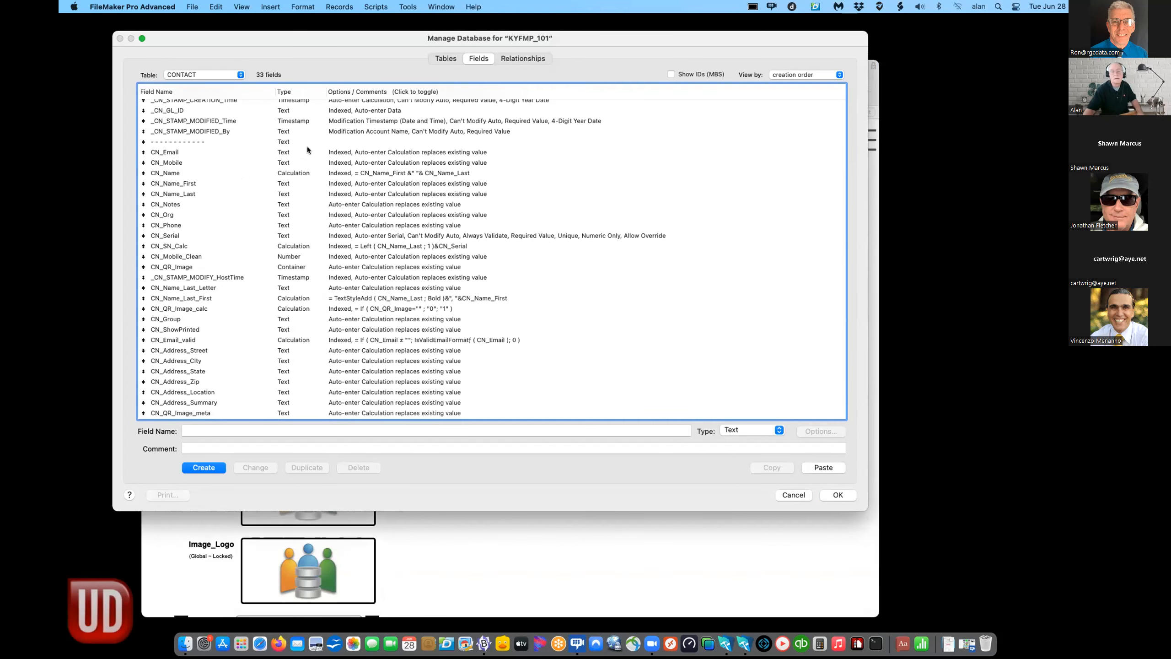
left_click(253, 171)
key("super+v")
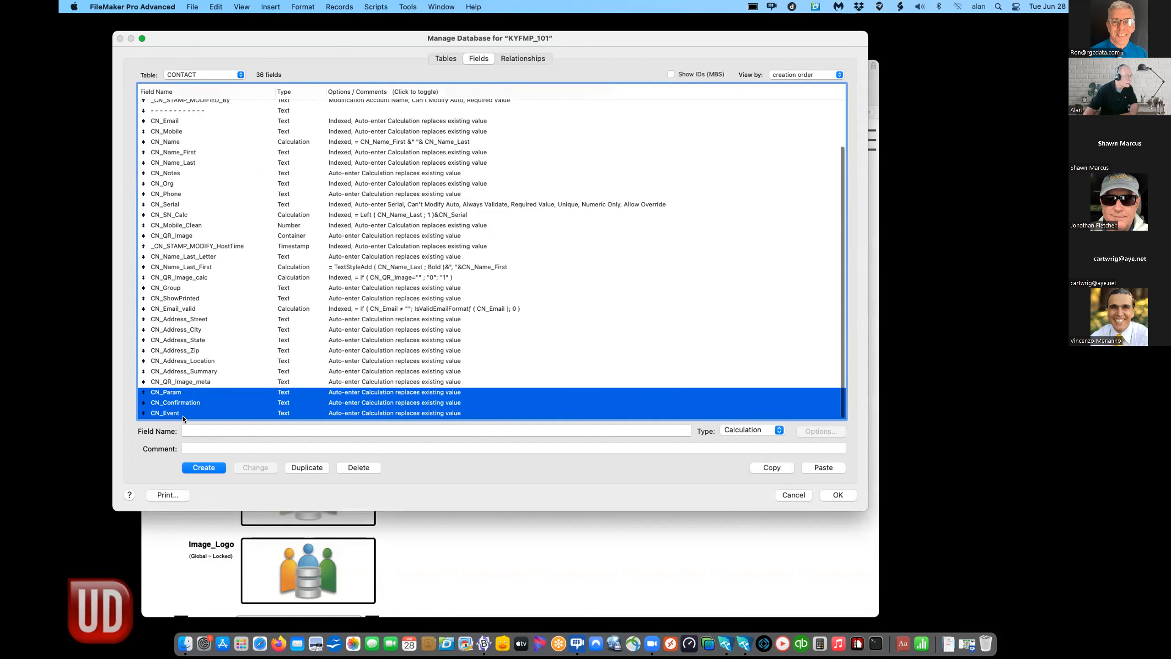
left_click(837, 495)
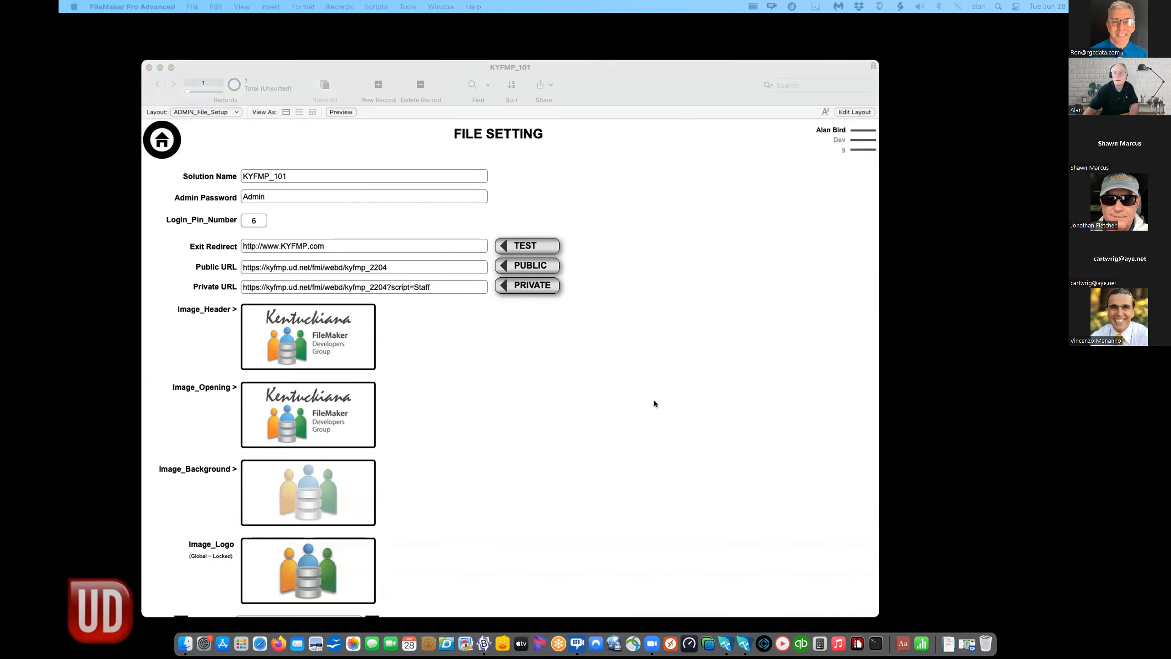
- Reopen Manage Database on the CONTACT table in a moved, enlarged window
left_click(271, 66)
left_click(192, 7)
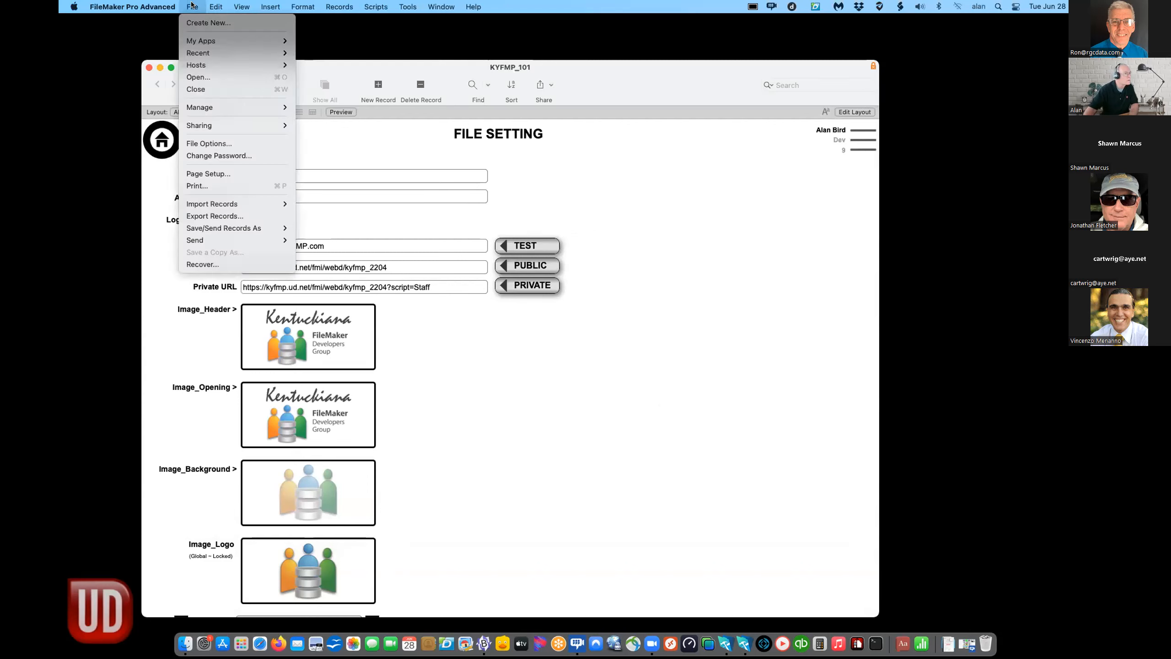
mouse_move(183, 112)
left_click(318, 107)
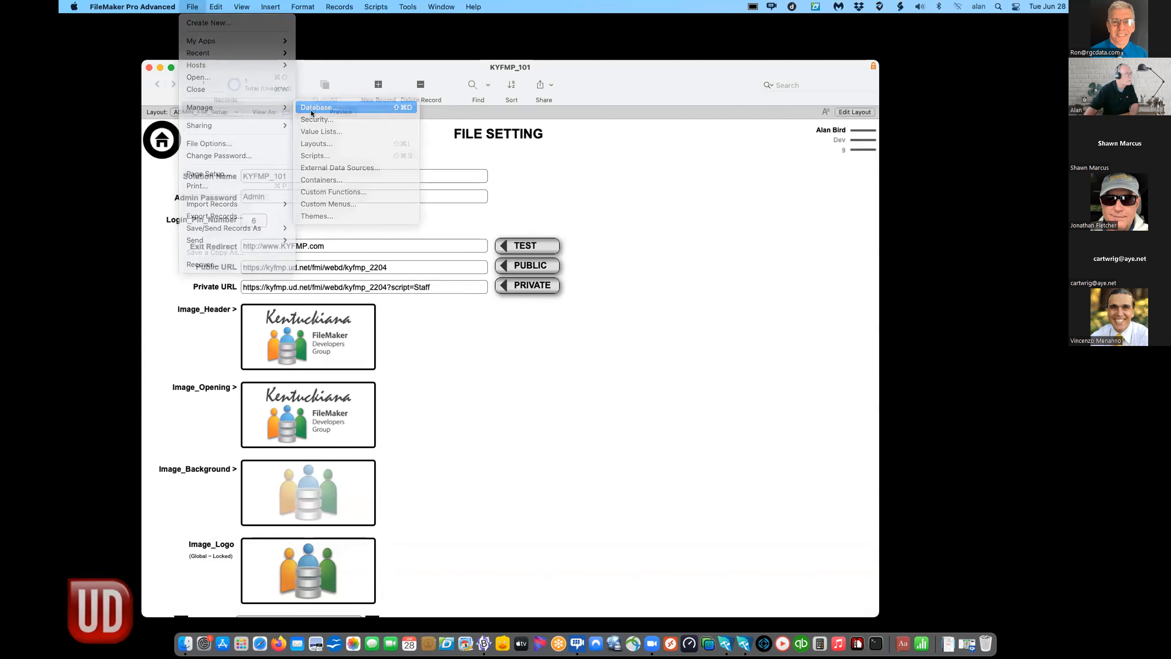
left_click_drag(458, 101, 421, 86)
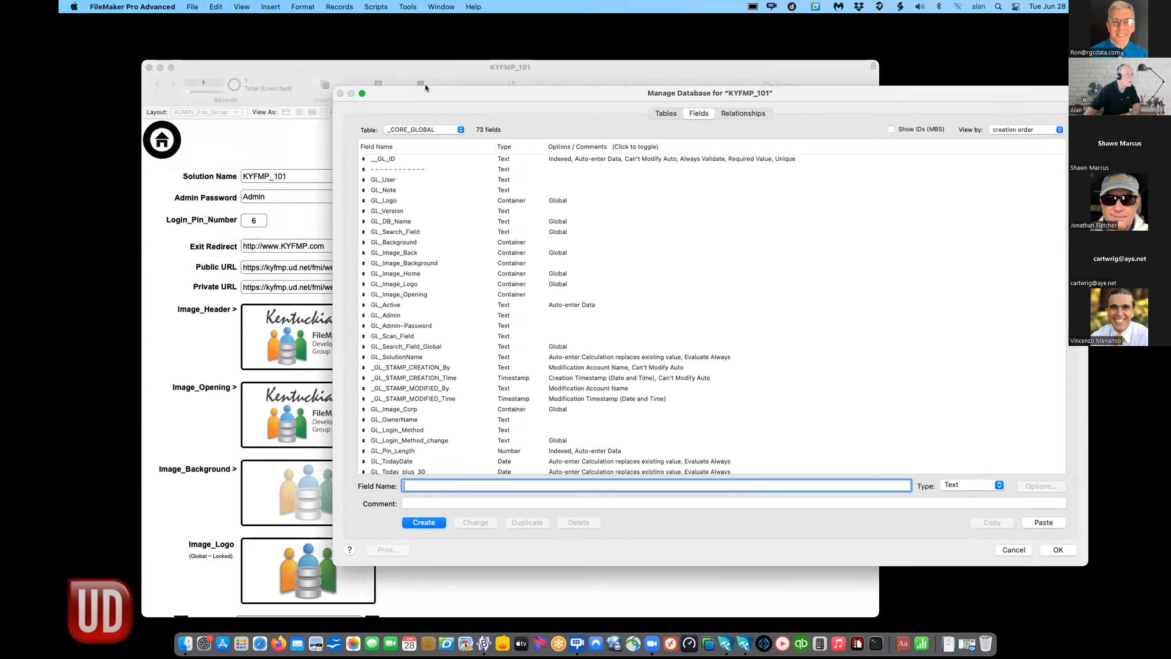
left_click(415, 125)
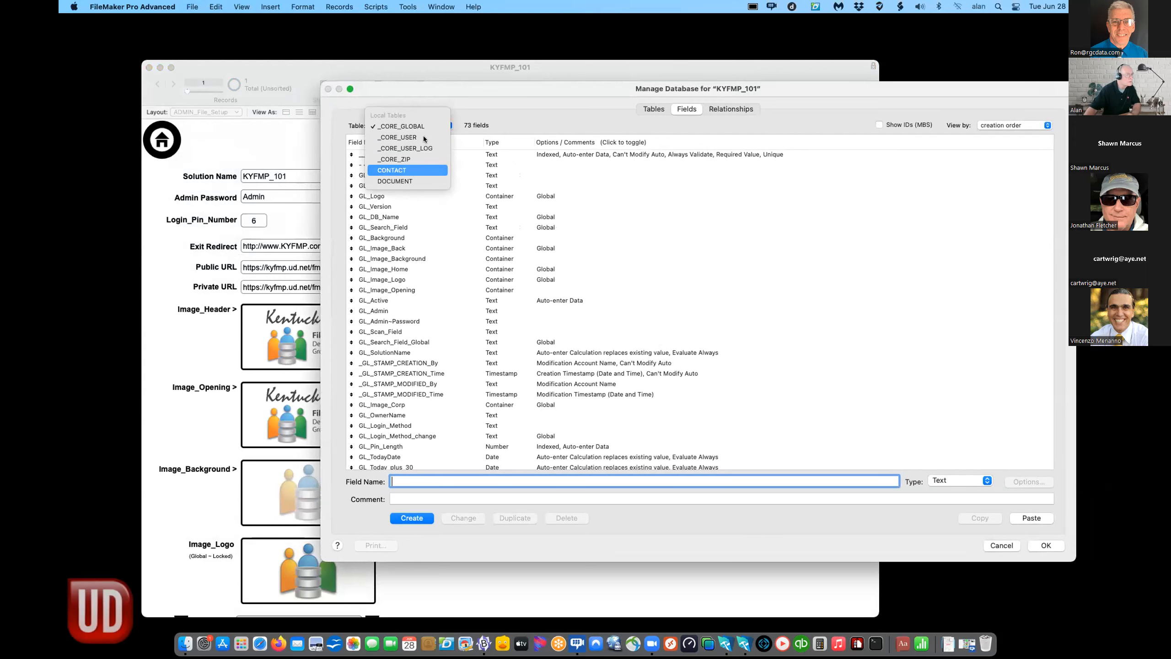
left_click(406, 170)
left_click_drag(425, 87, 326, 19)
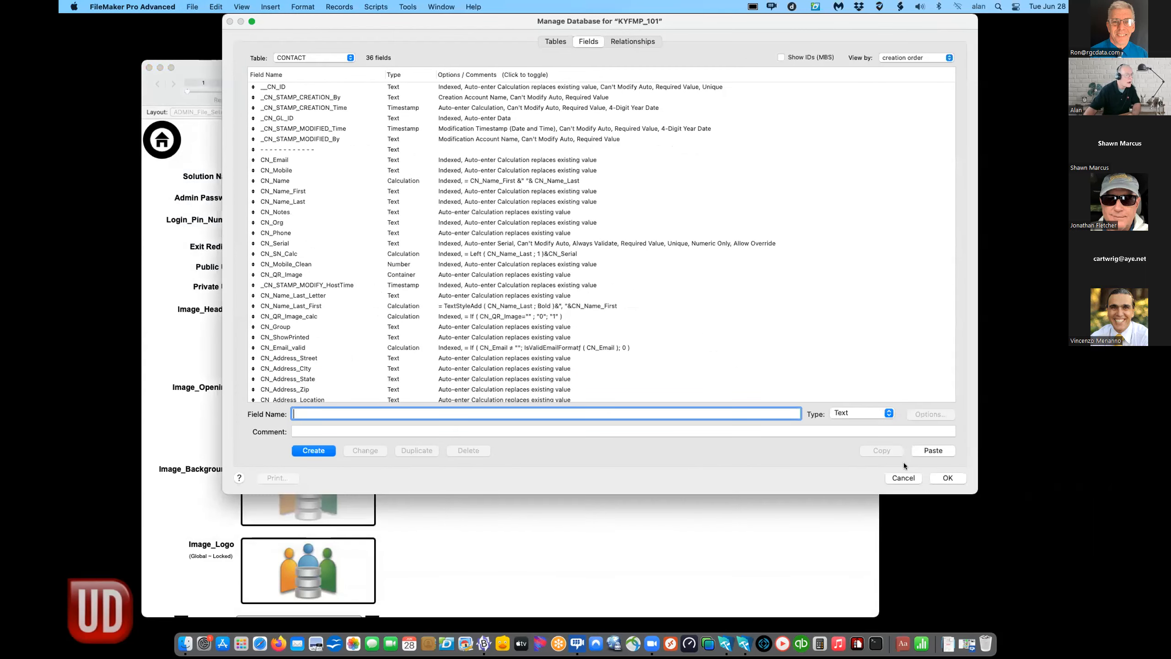
left_click_drag(969, 487, 1012, 631)
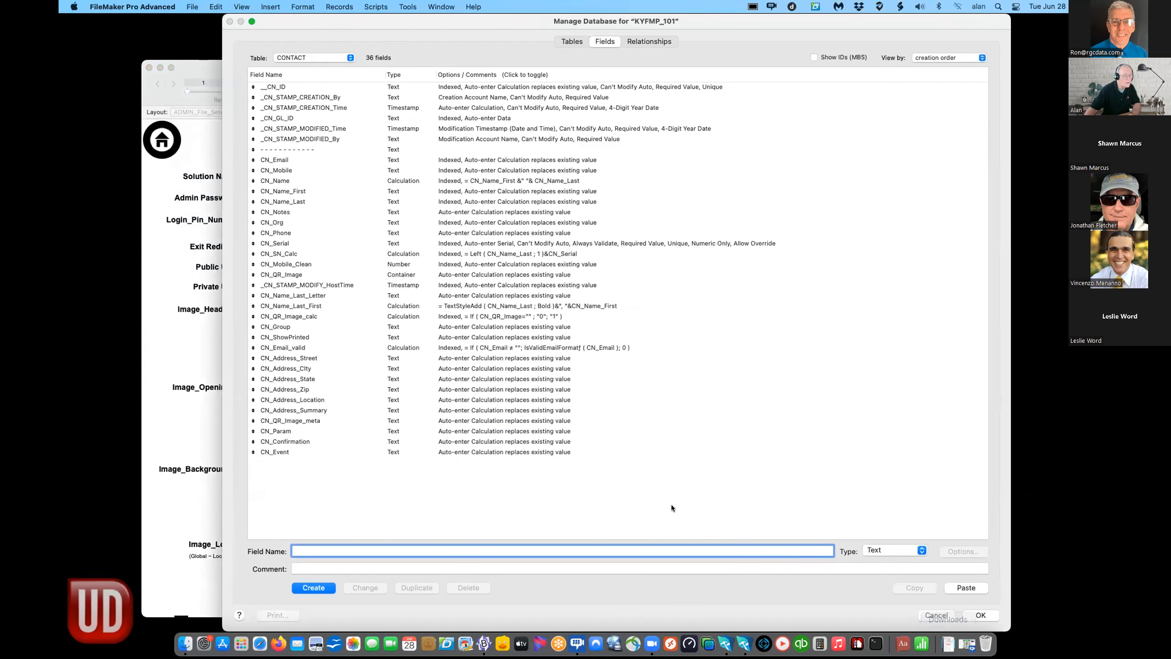
- View CN_Address_State's auto-enter calculation unchanged, then sort the CONTACT fields by field name
double_click(491, 378)
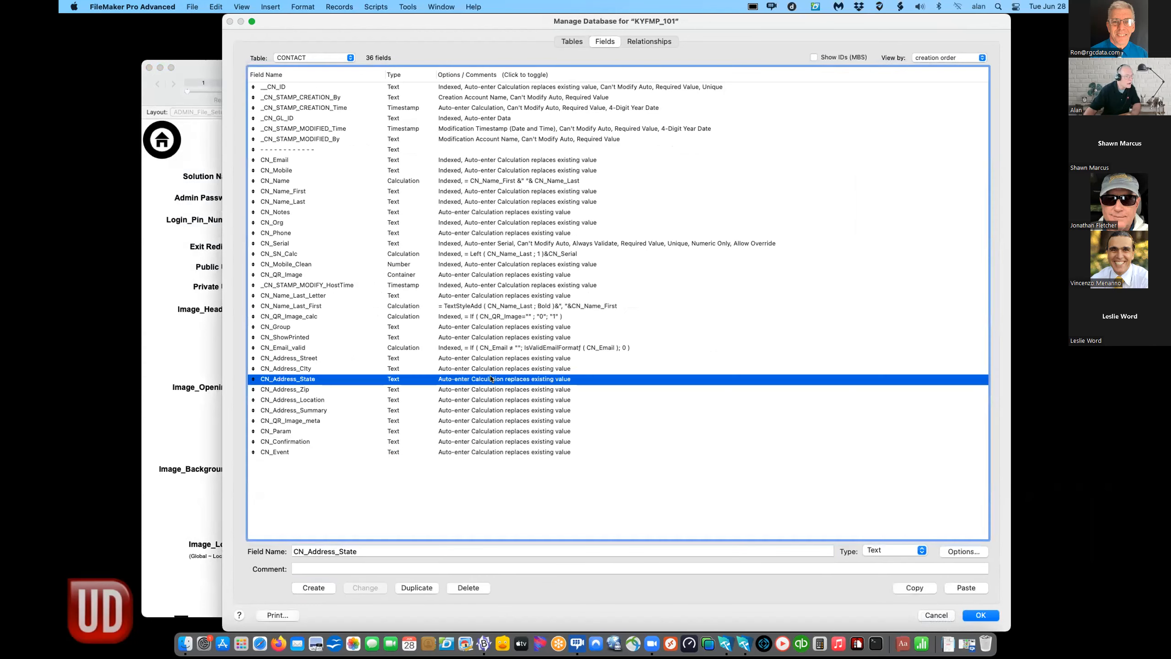
left_click(766, 236)
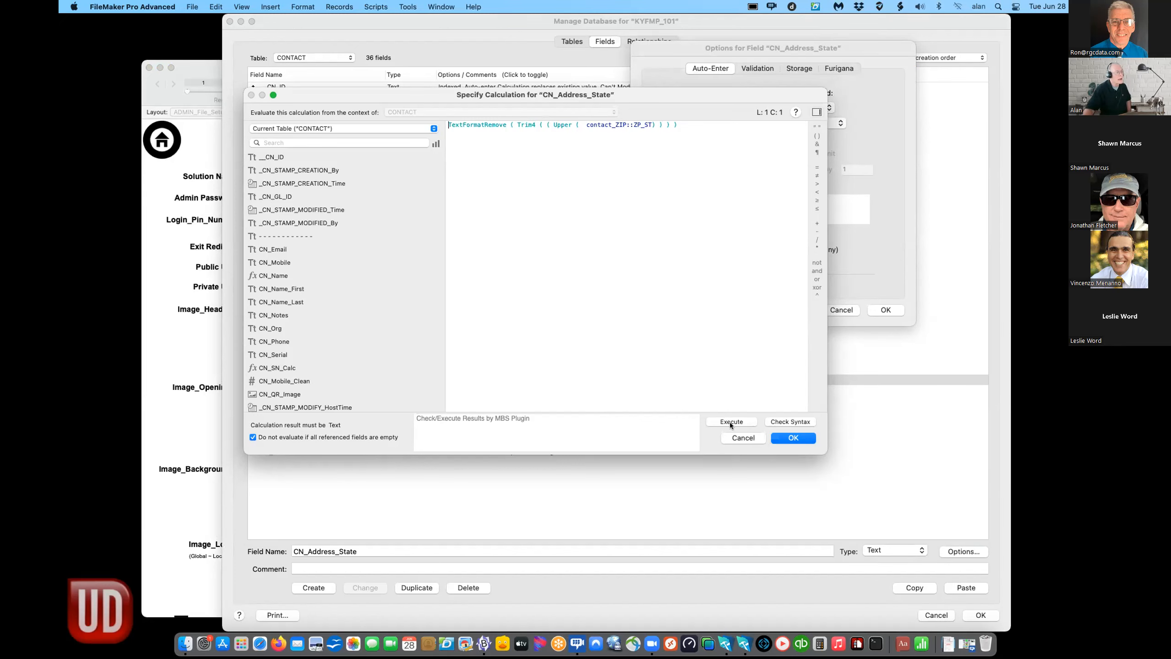
left_click(738, 437)
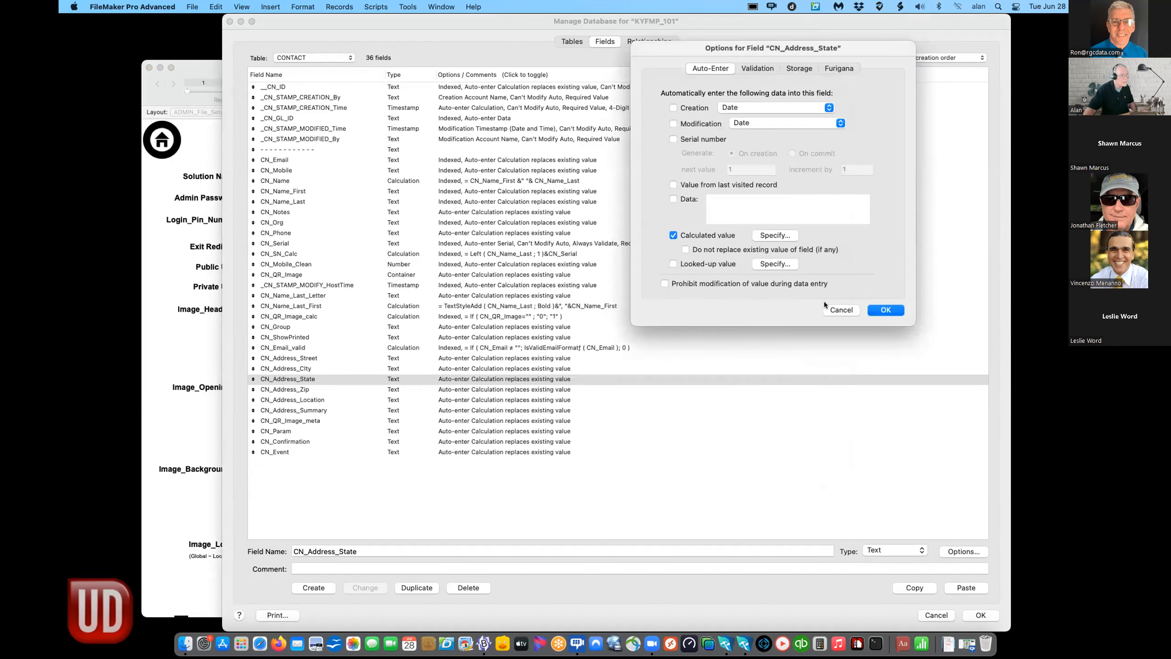
key("Escape")
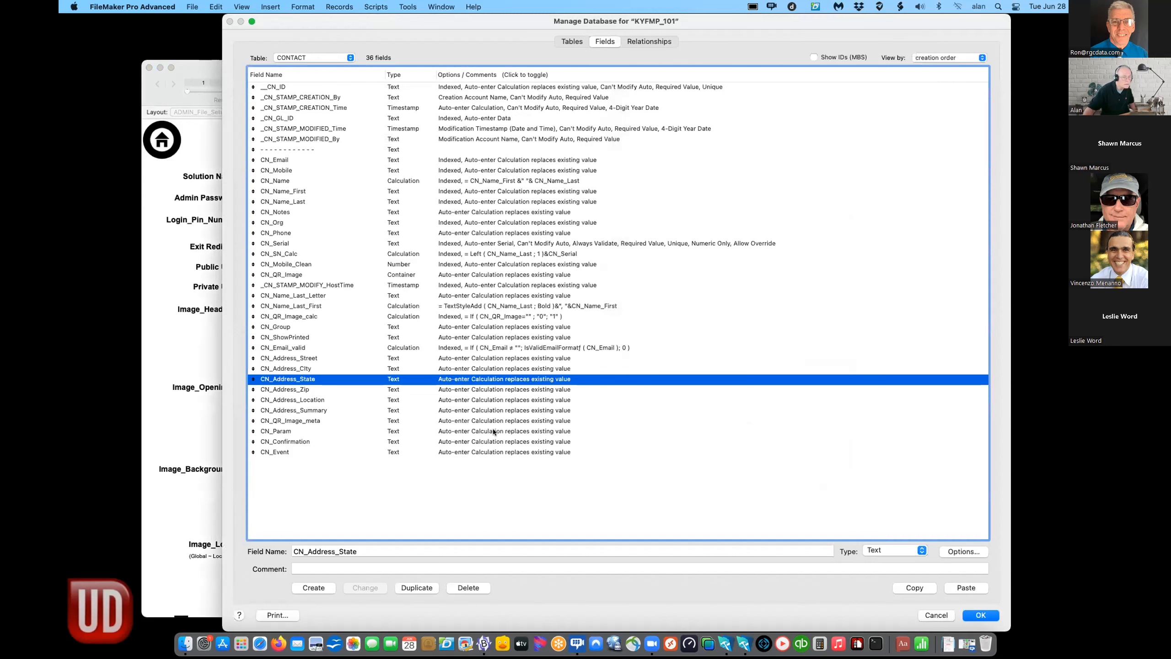
left_click(932, 57)
left_click(932, 70)
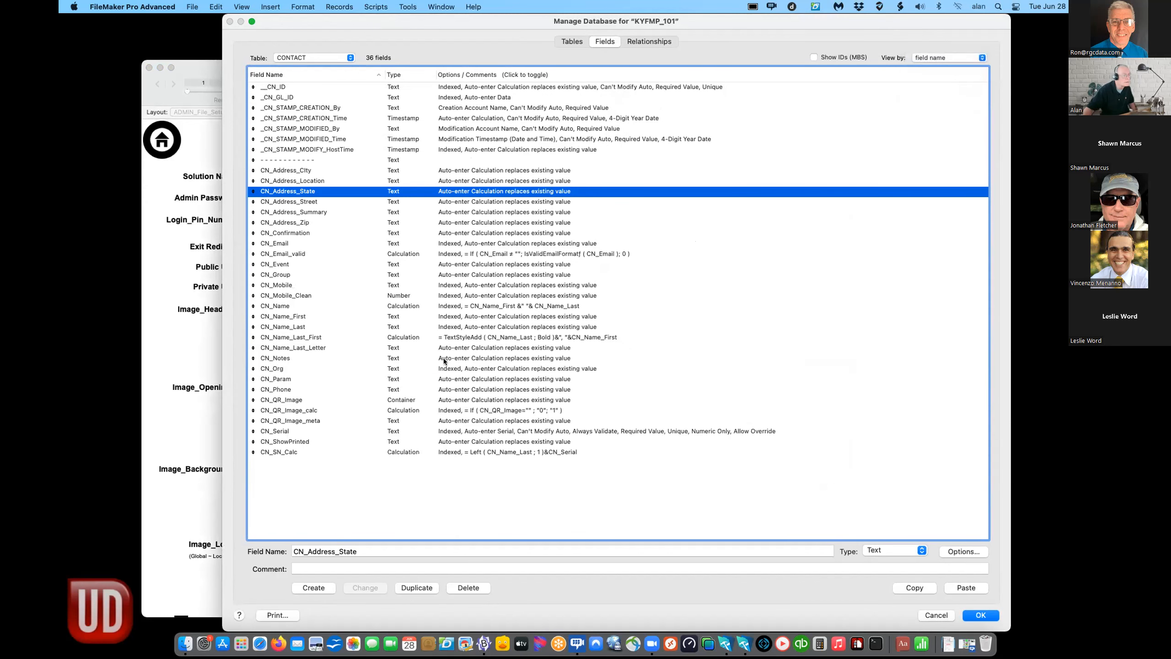
left_click(470, 370)
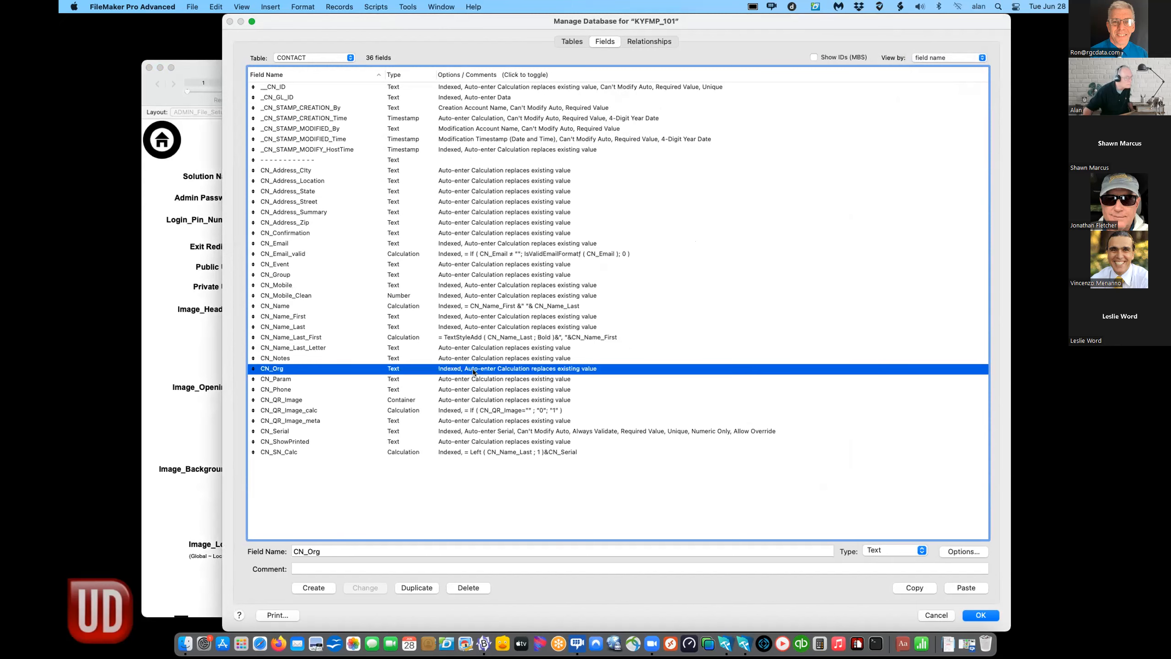
double_click(471, 380)
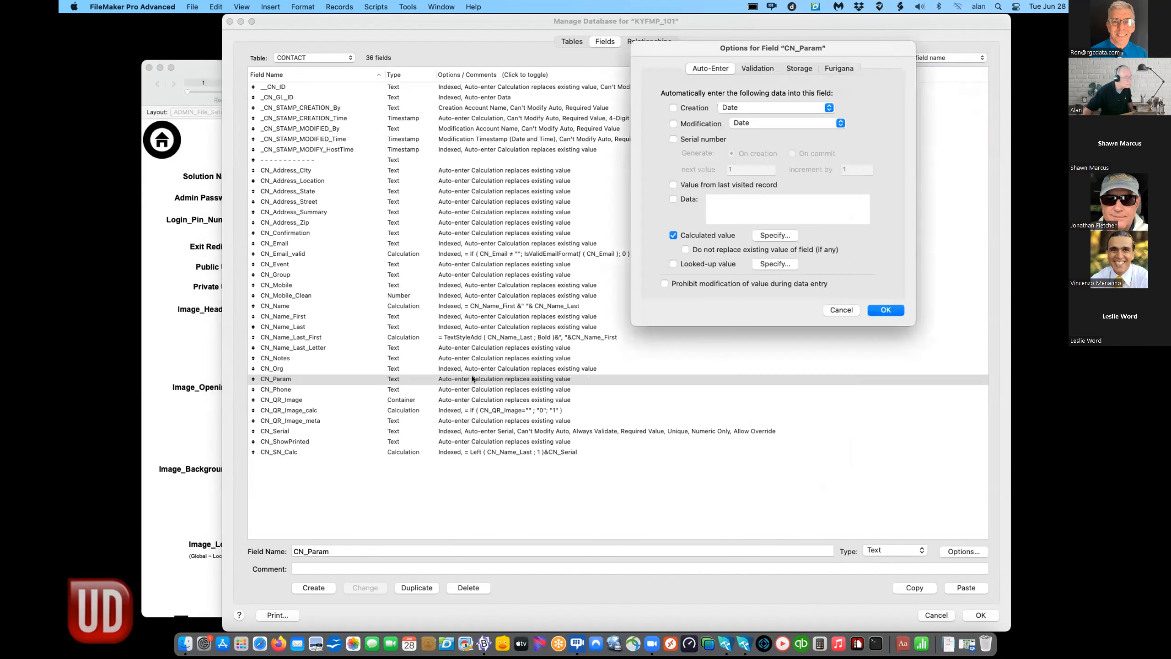
left_click(775, 235)
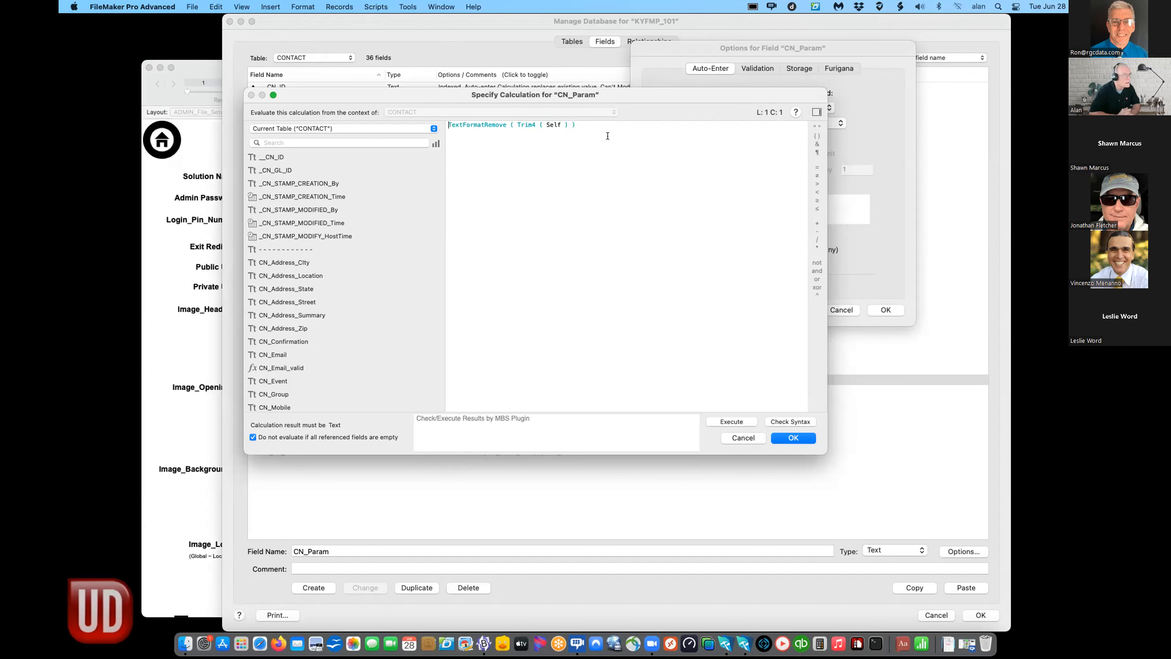
left_click(786, 436)
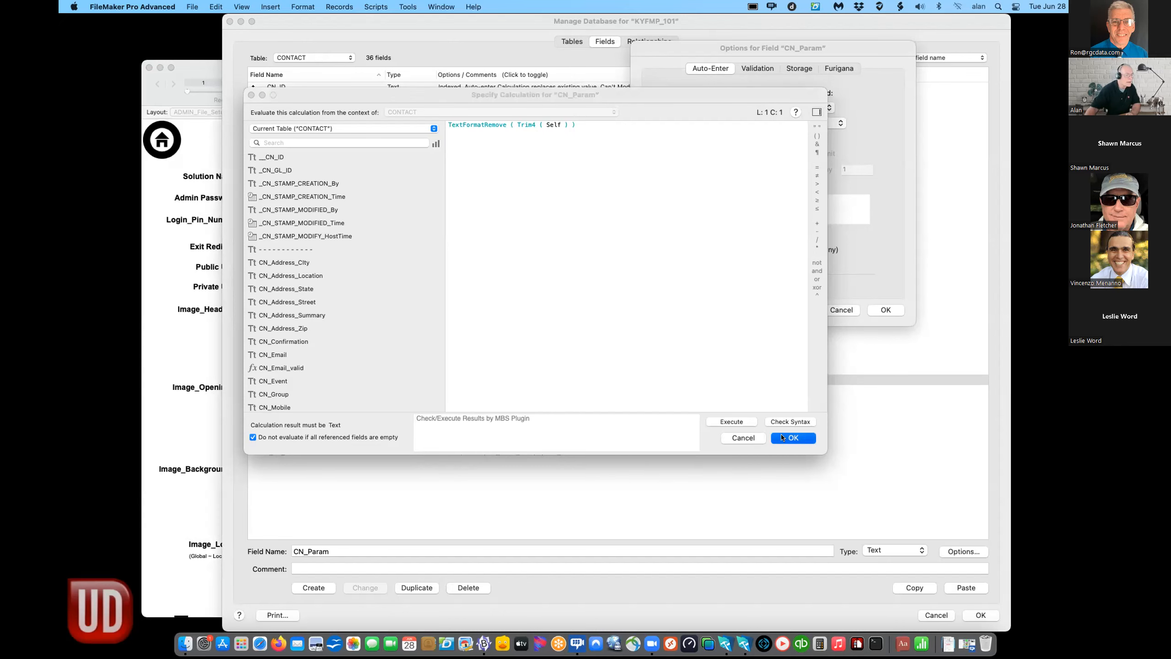
left_click(886, 310)
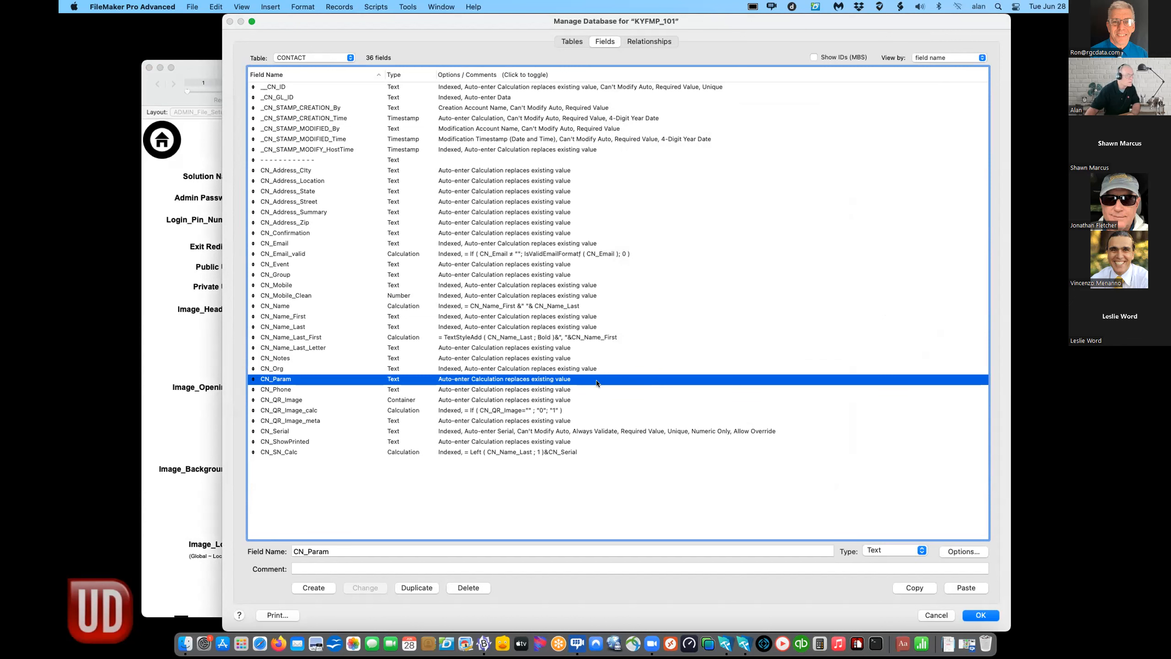
- Close Manage Database with OK and put the ADMIN_File_Setup layout into Layout mode
left_click(978, 615)
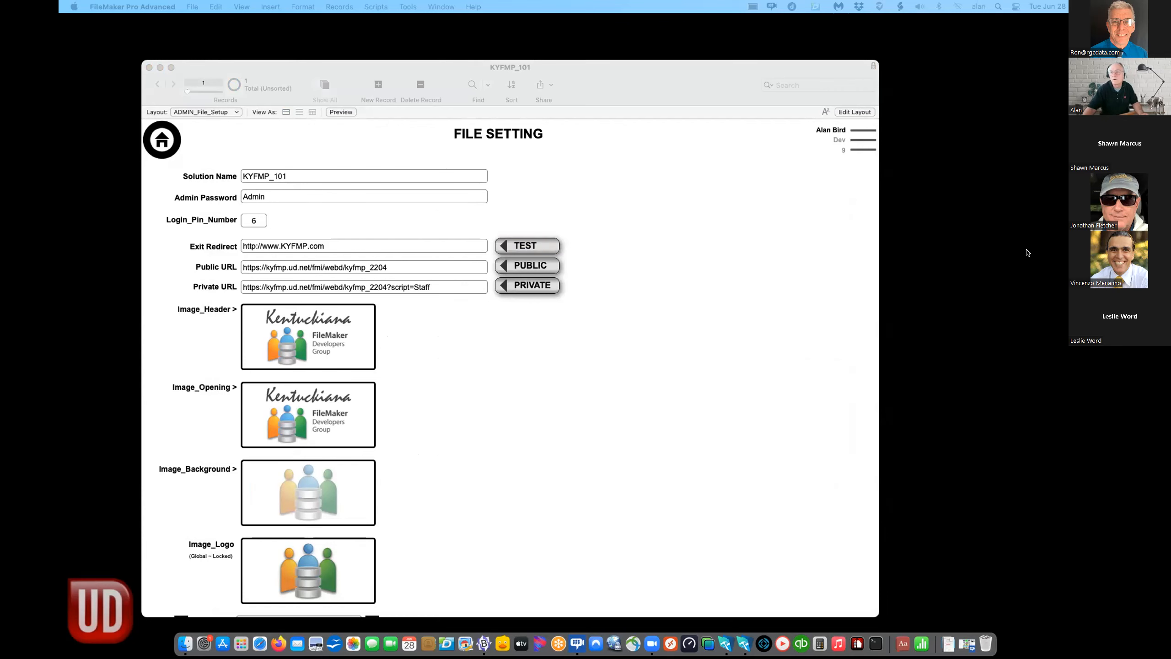
left_click(790, 293)
left_click_drag(666, 73, 666, 37)
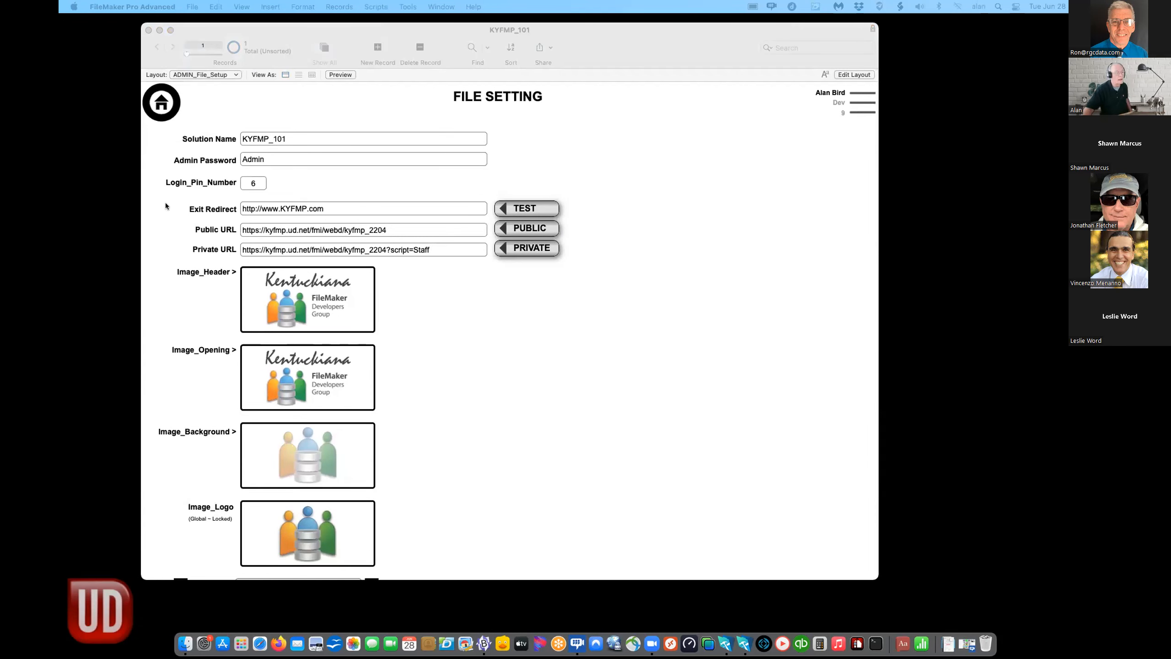
scroll(626, 219, "down", 1)
left_click(626, 207)
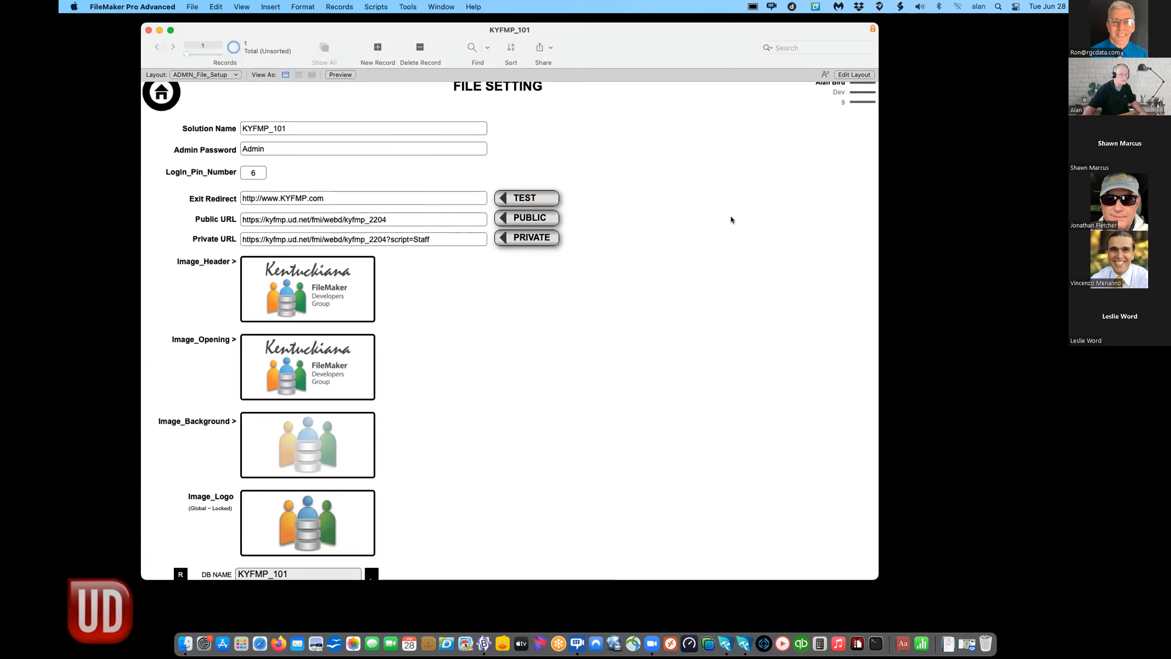
key("super+l")
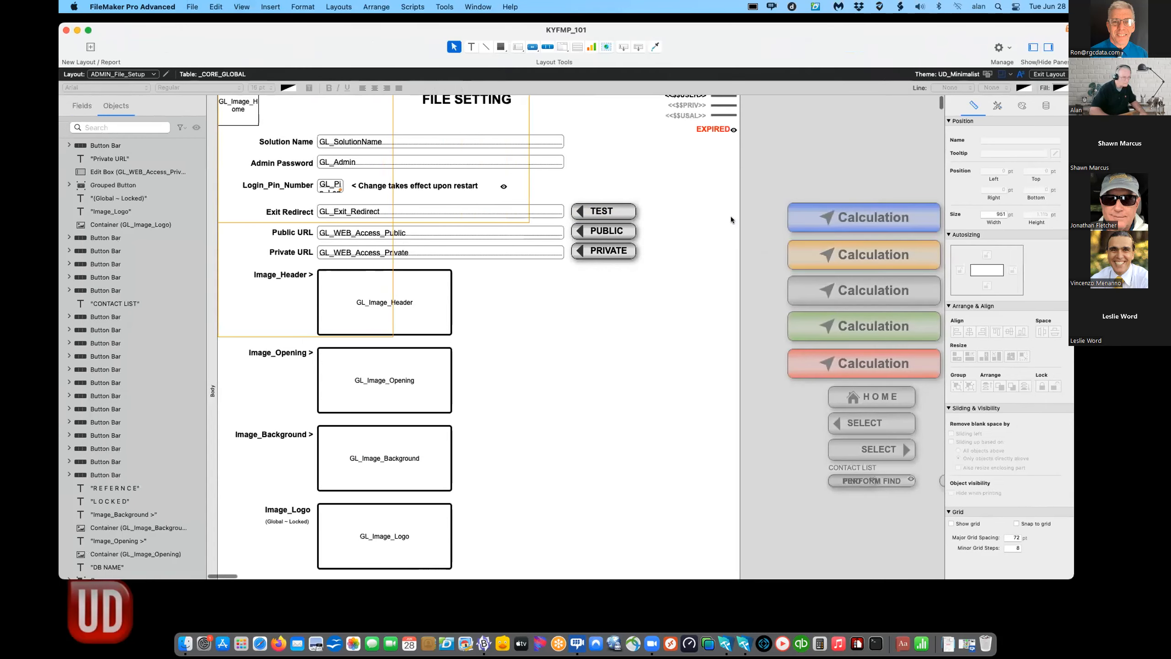
- Delete the Exit Redirect, Public URL and Private URL rows, then every remaining layout object
left_click_drag(702, 205, 302, 214)
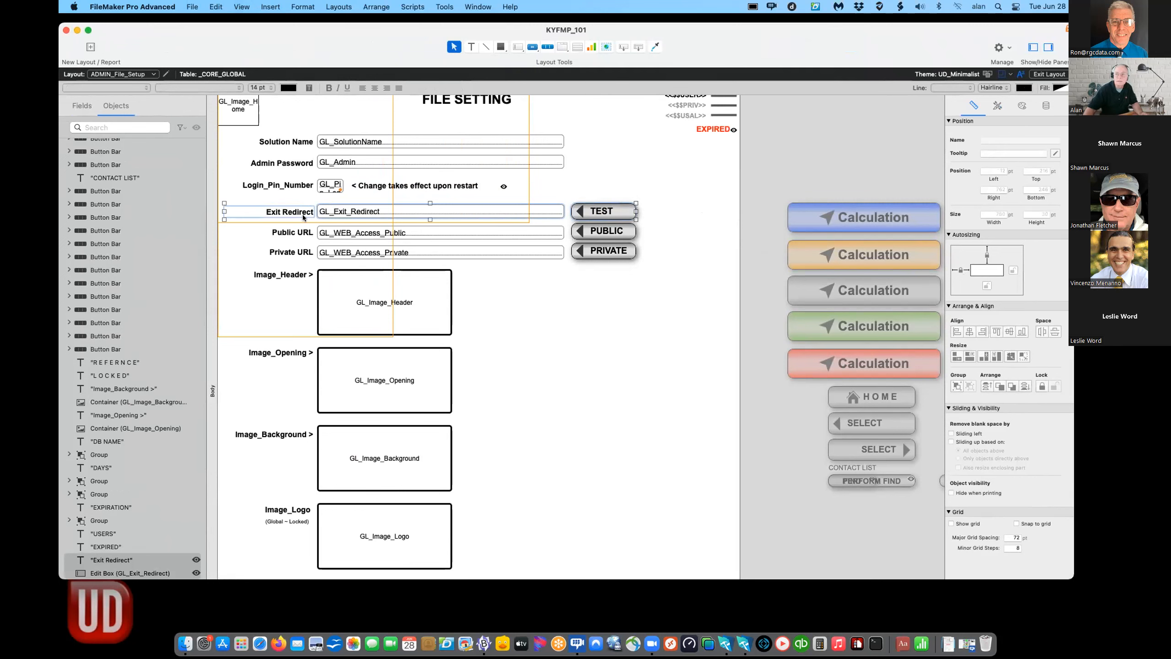
left_click_drag(652, 262, 276, 208)
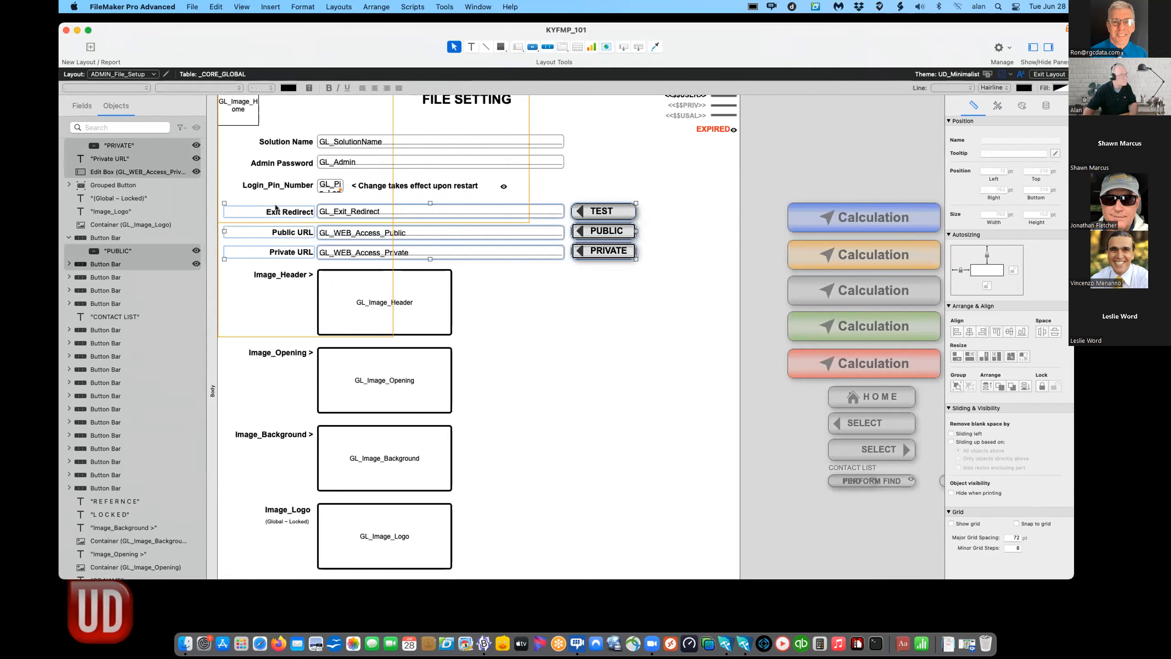
key("Delete")
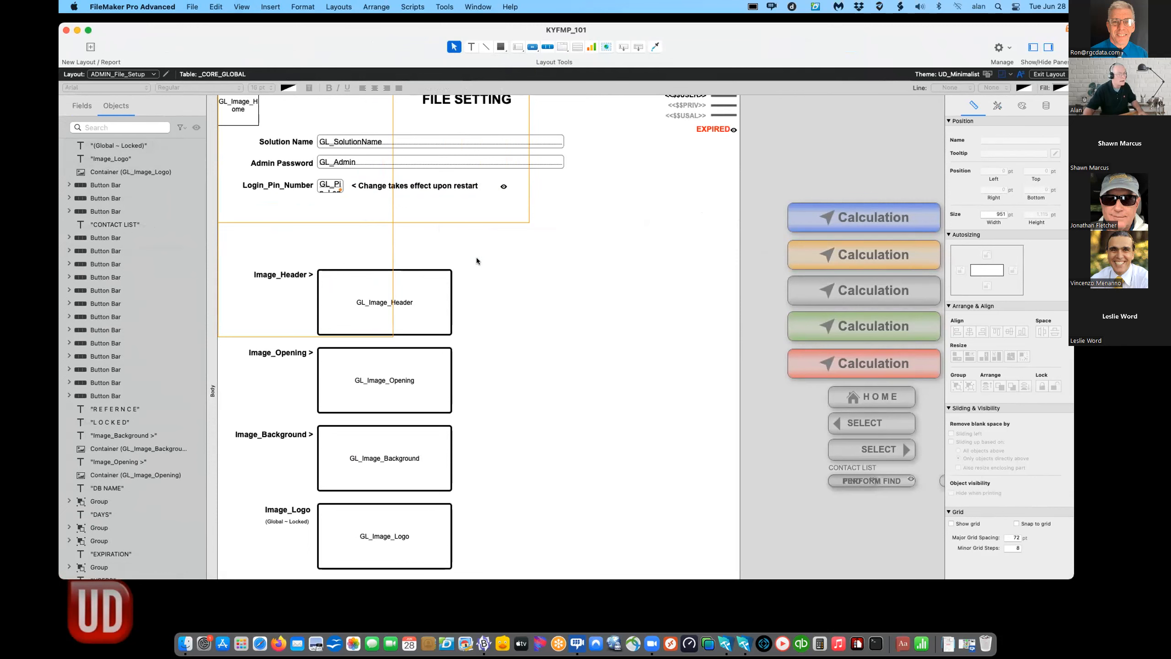
key("super+a")
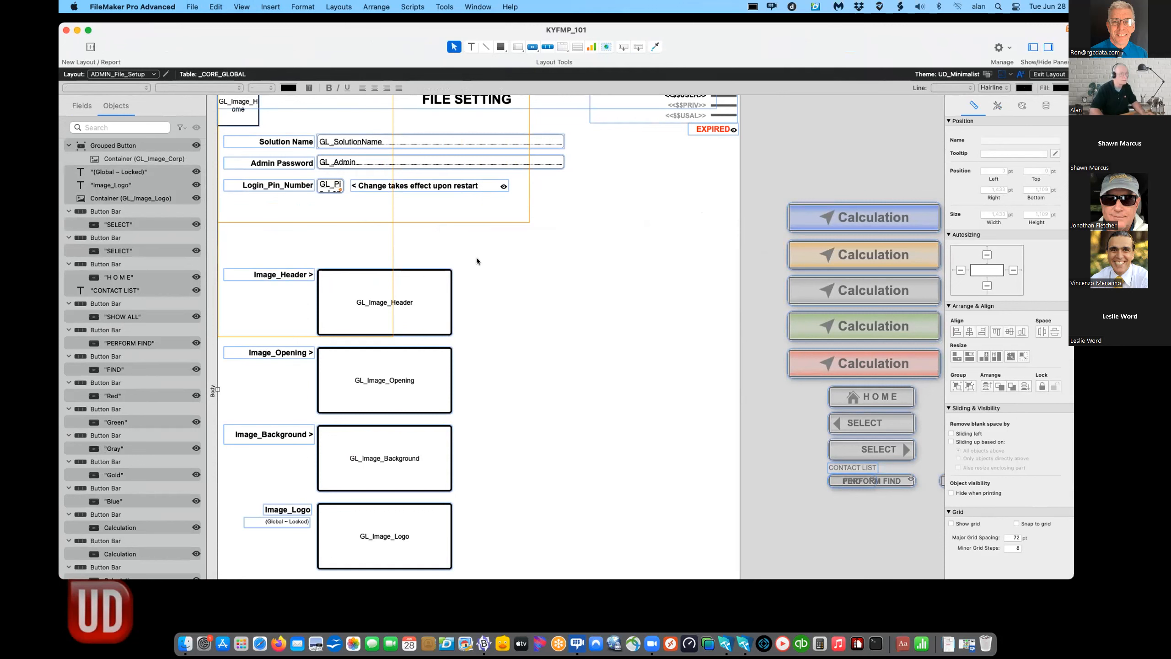
key("Delete")
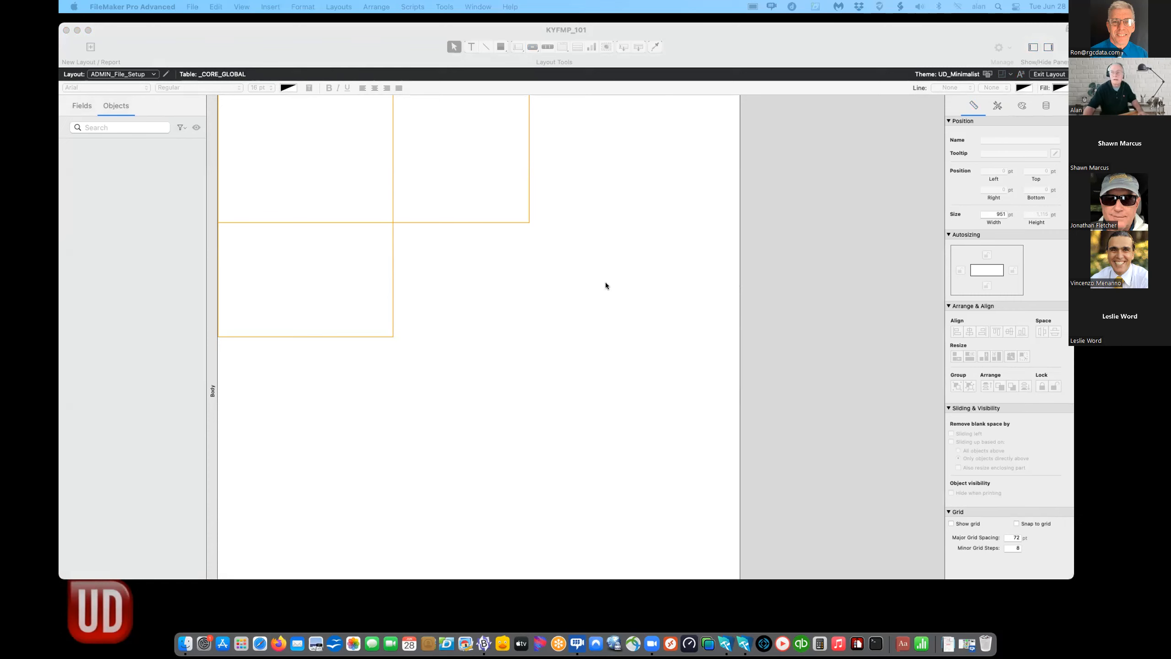
- From the layout window, bring up File > Manage > Database showing the _CORE_GLOBAL fields
left_click(78, 318)
scroll(298, 233, "up", 1)
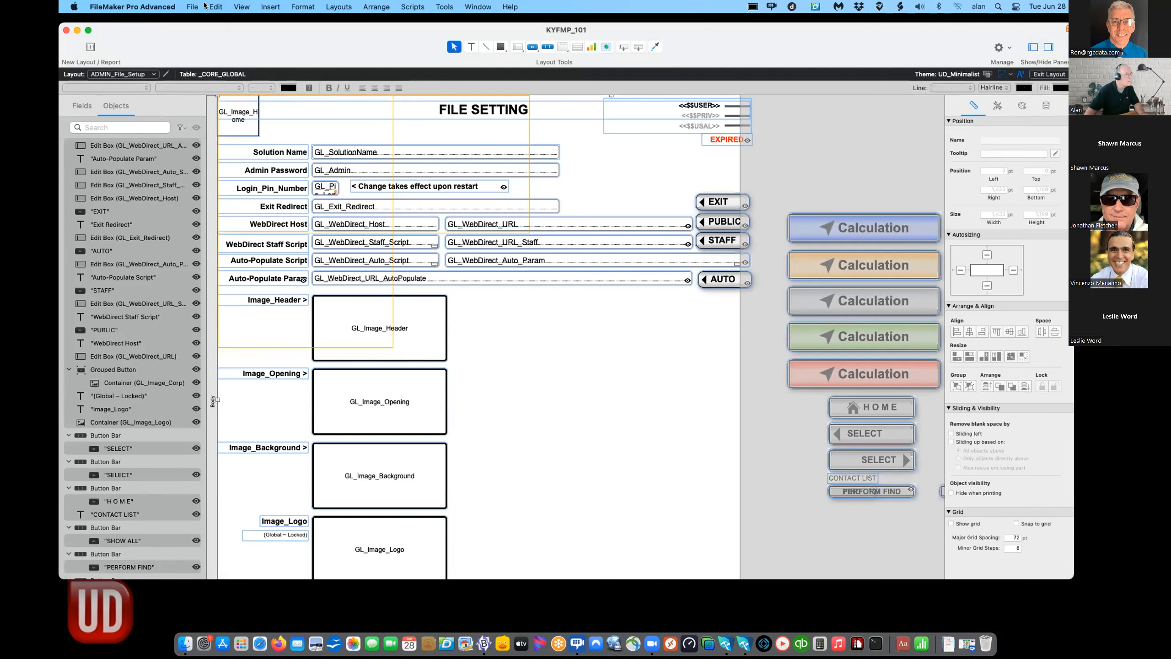
left_click(191, 6)
mouse_move(225, 107)
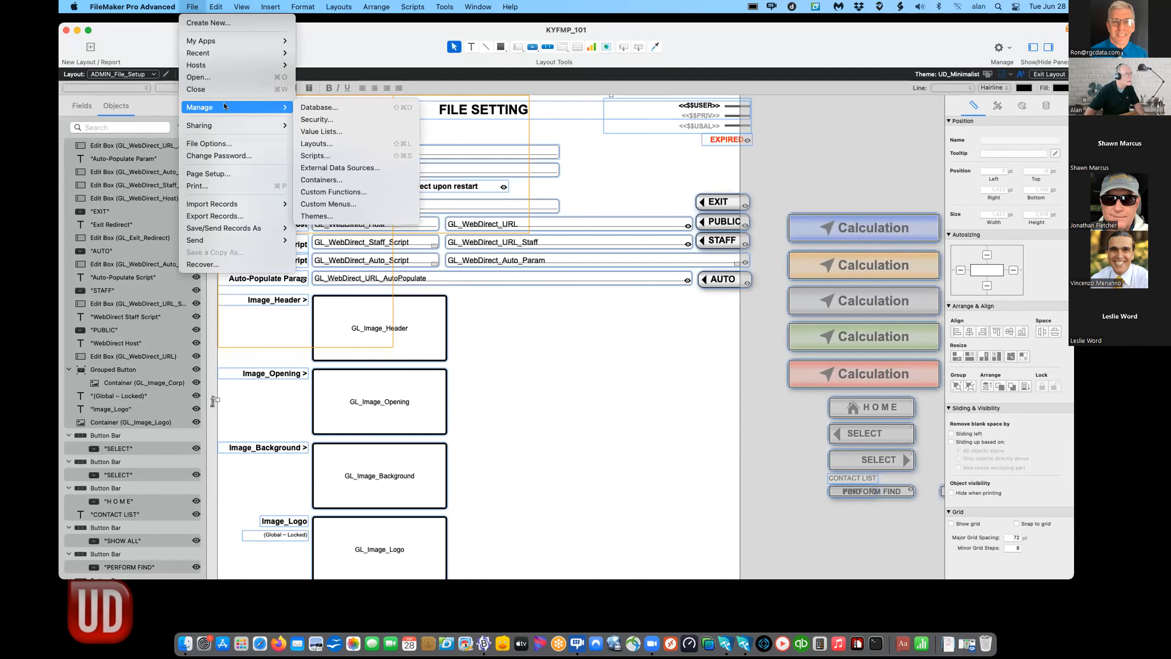
left_click(323, 107)
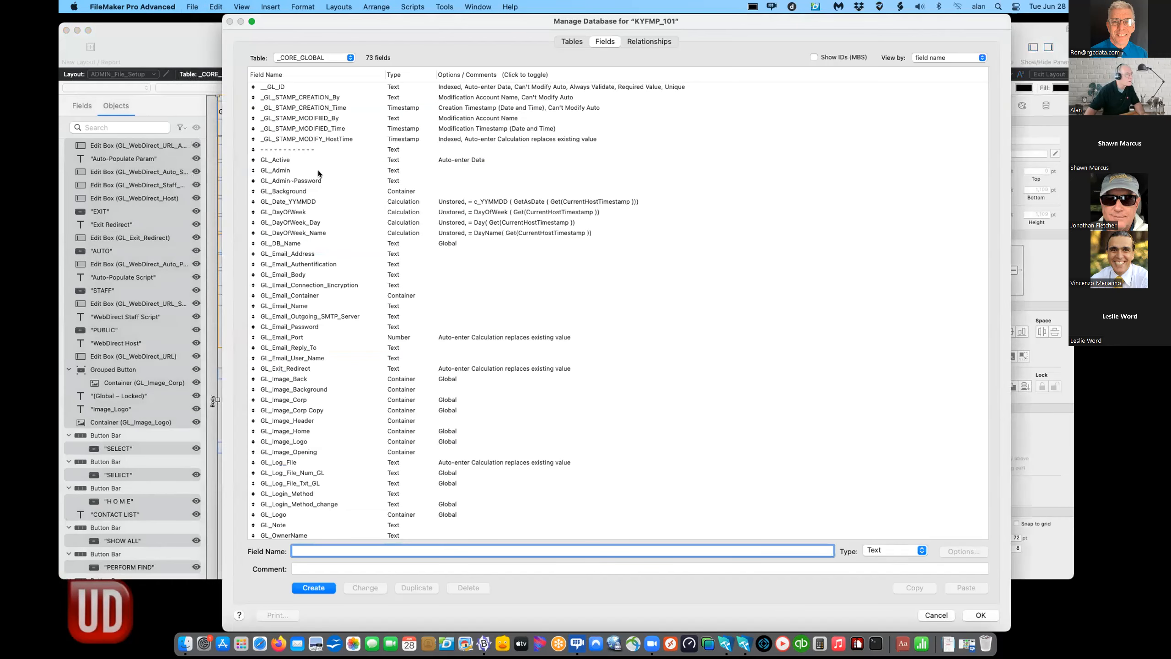
- Switch Manage Database to the CONTACT table and select _CN_STAMP_MODIFY_HostTime
left_click(324, 55)
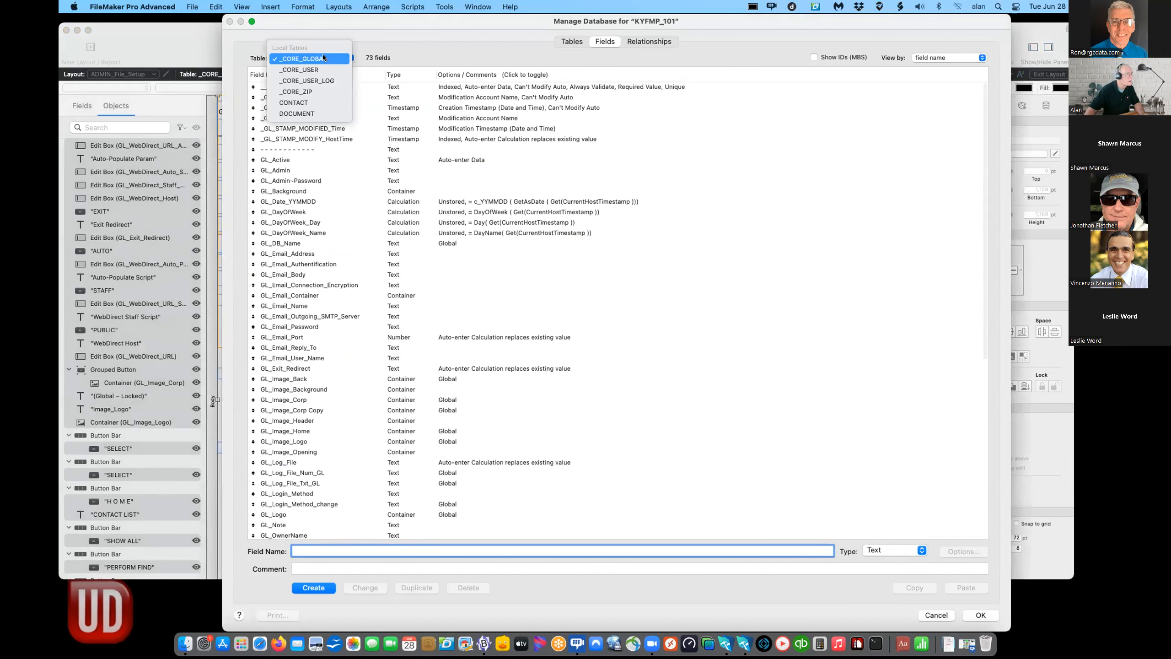
left_click(320, 101)
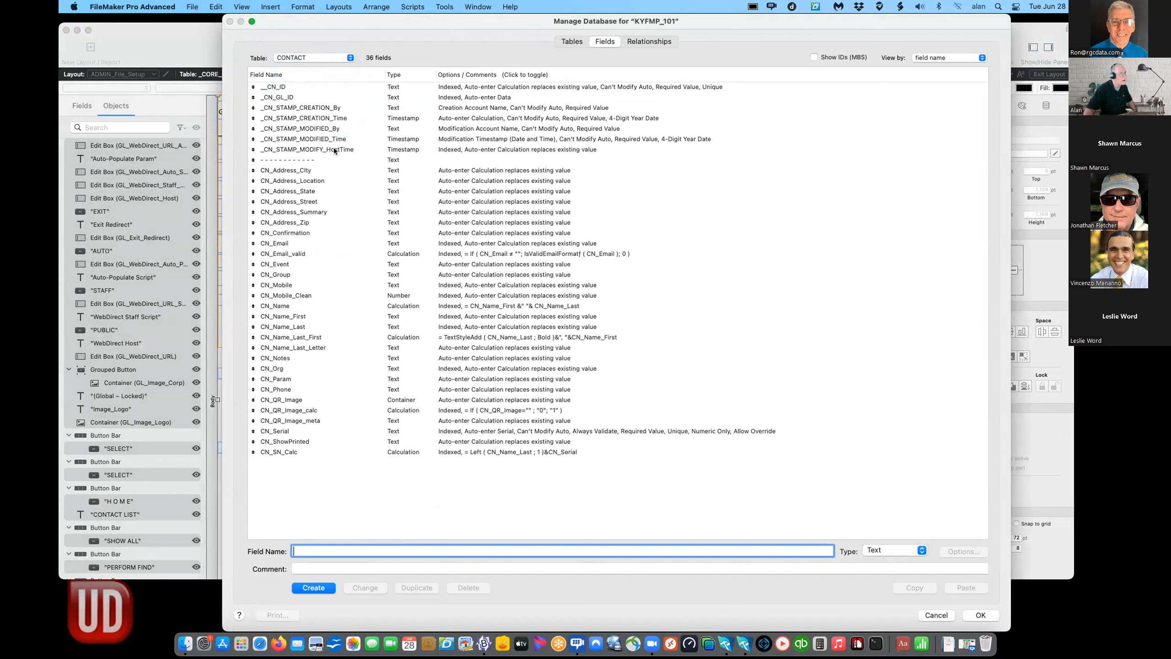
left_click(299, 150)
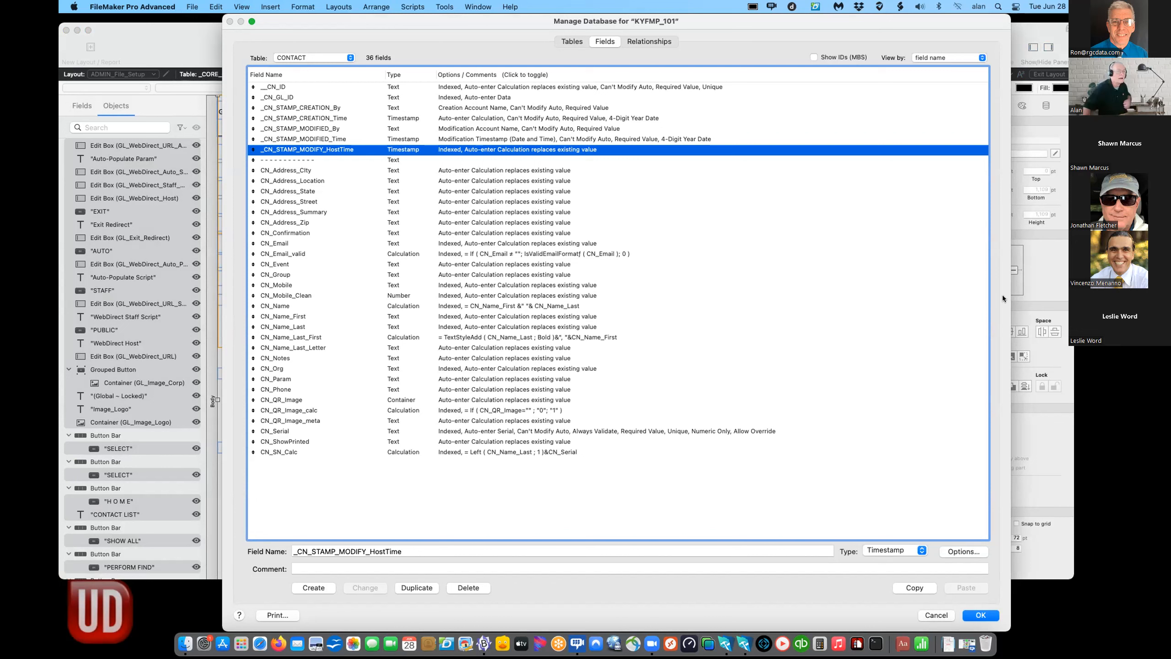
- Re-sort CONTACT fields by creation order then field name, reselect _CN_STAMP_MODIFY_HostTime, and Cancel
left_click(949, 57)
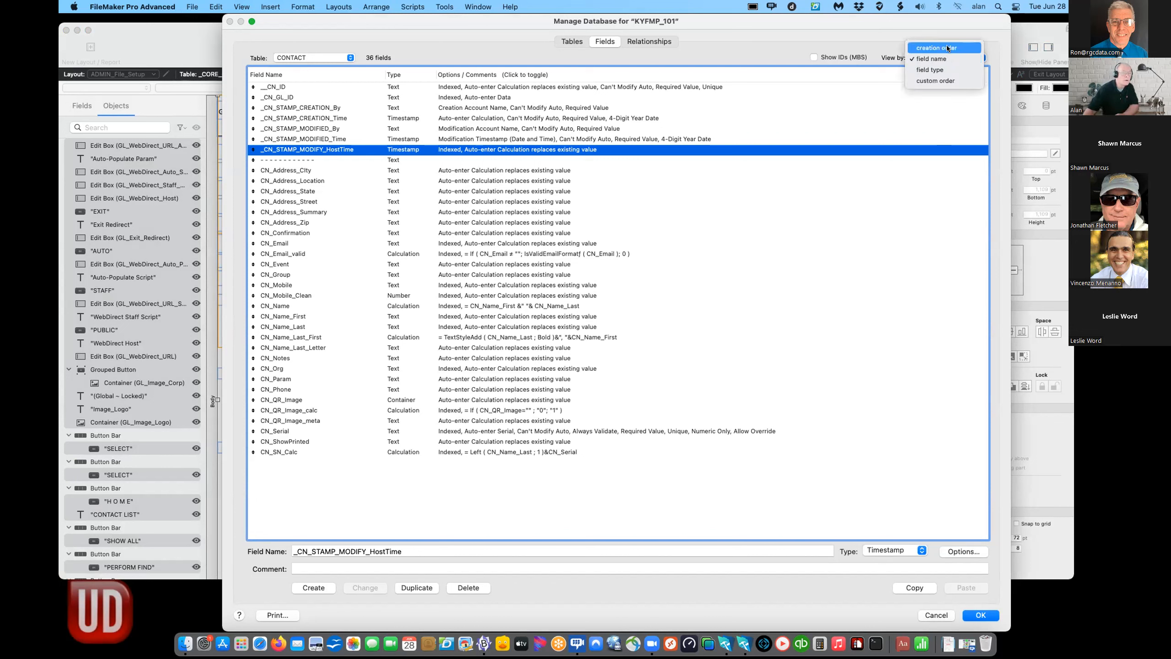
left_click(946, 45)
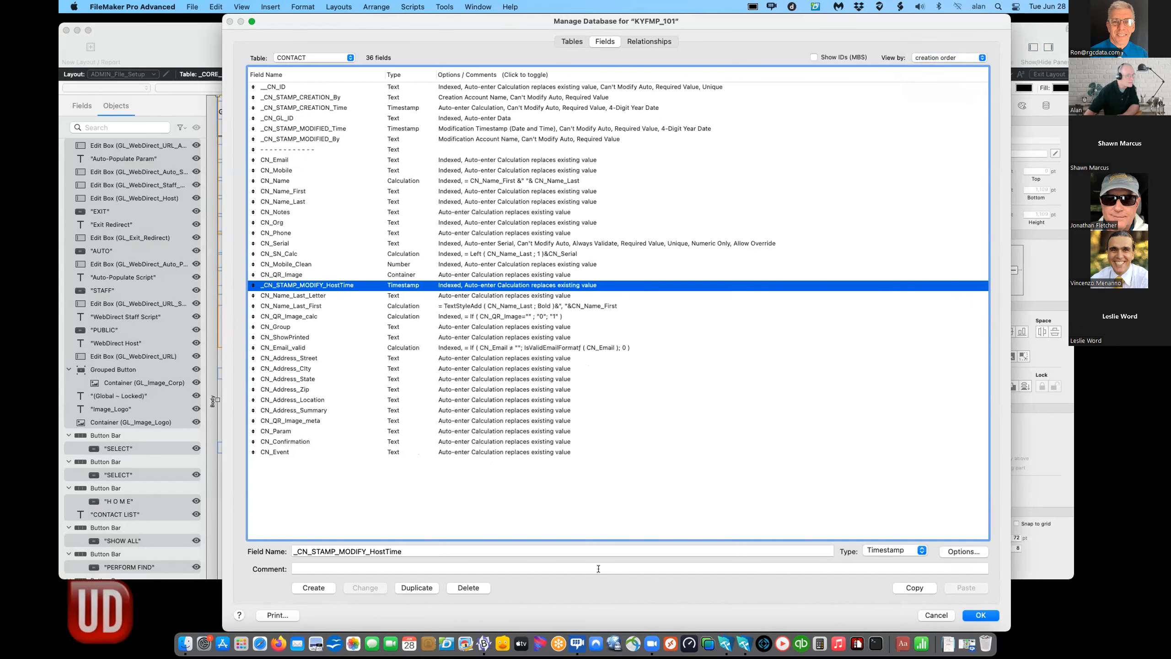
left_click(367, 564)
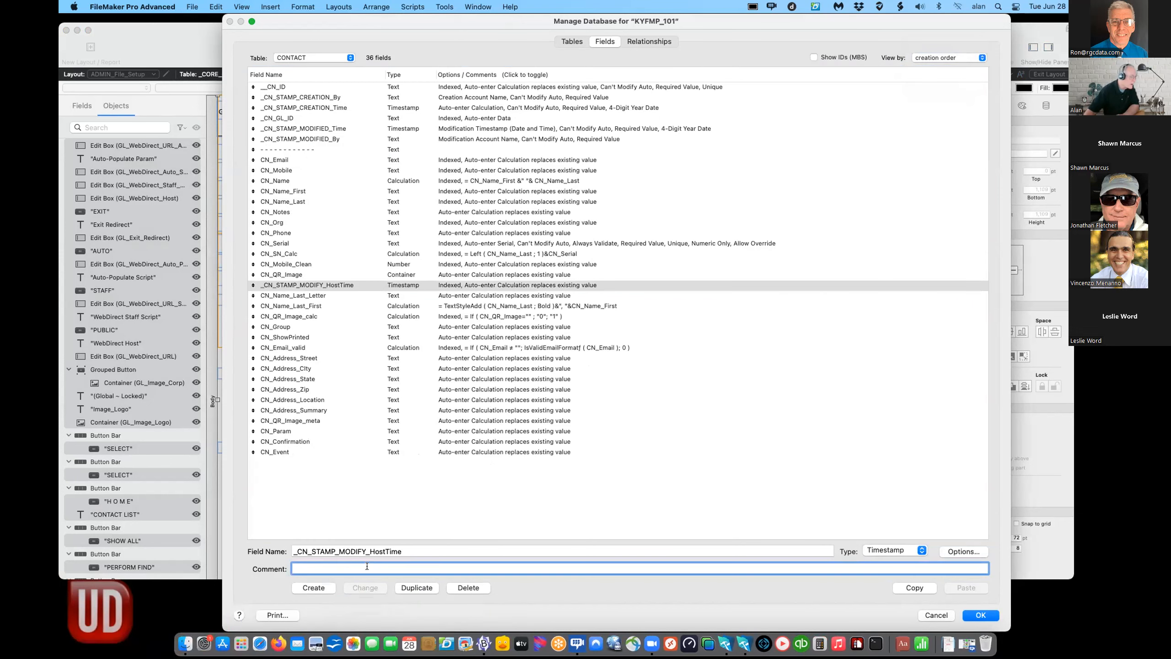
left_click(342, 523)
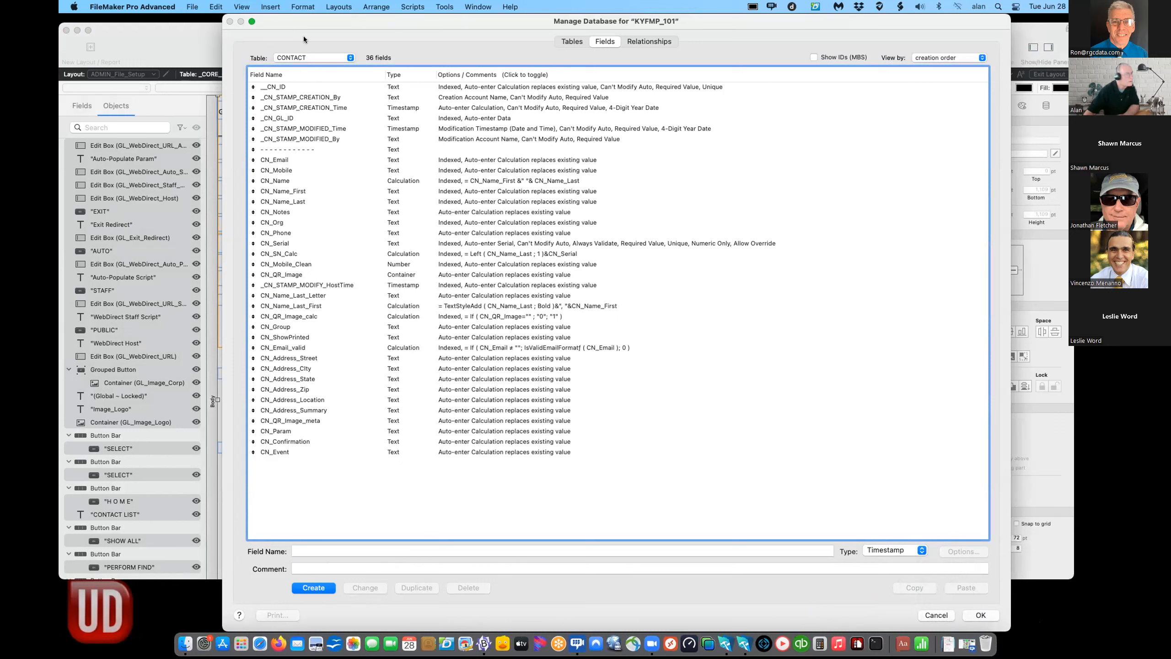
left_click(957, 61)
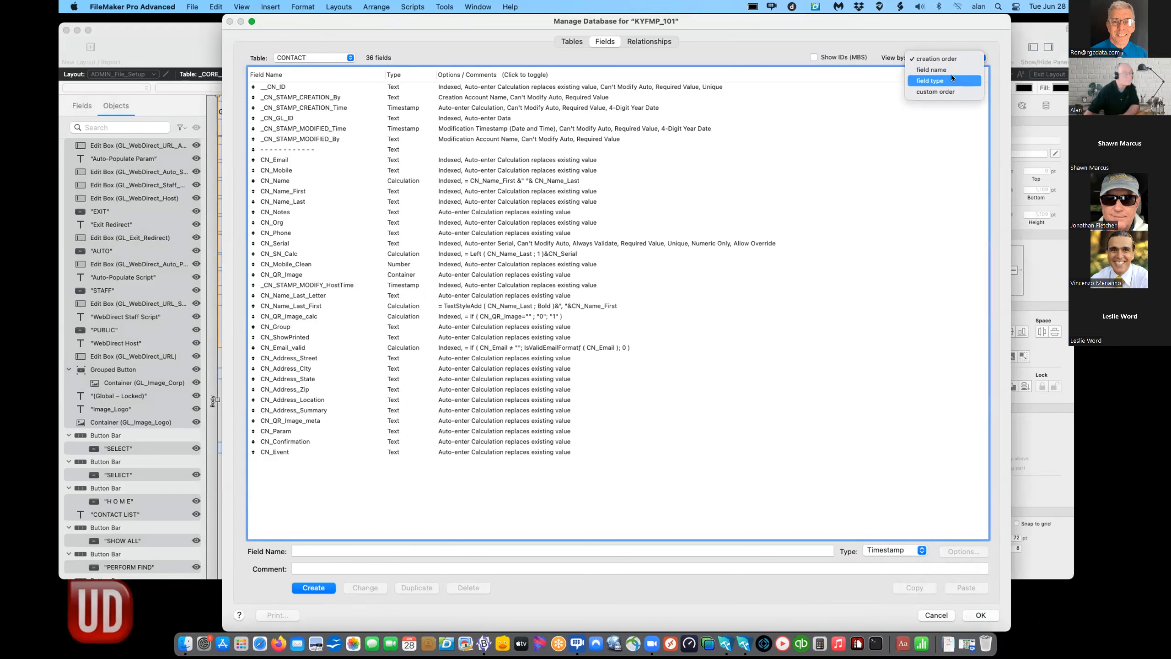
left_click(937, 68)
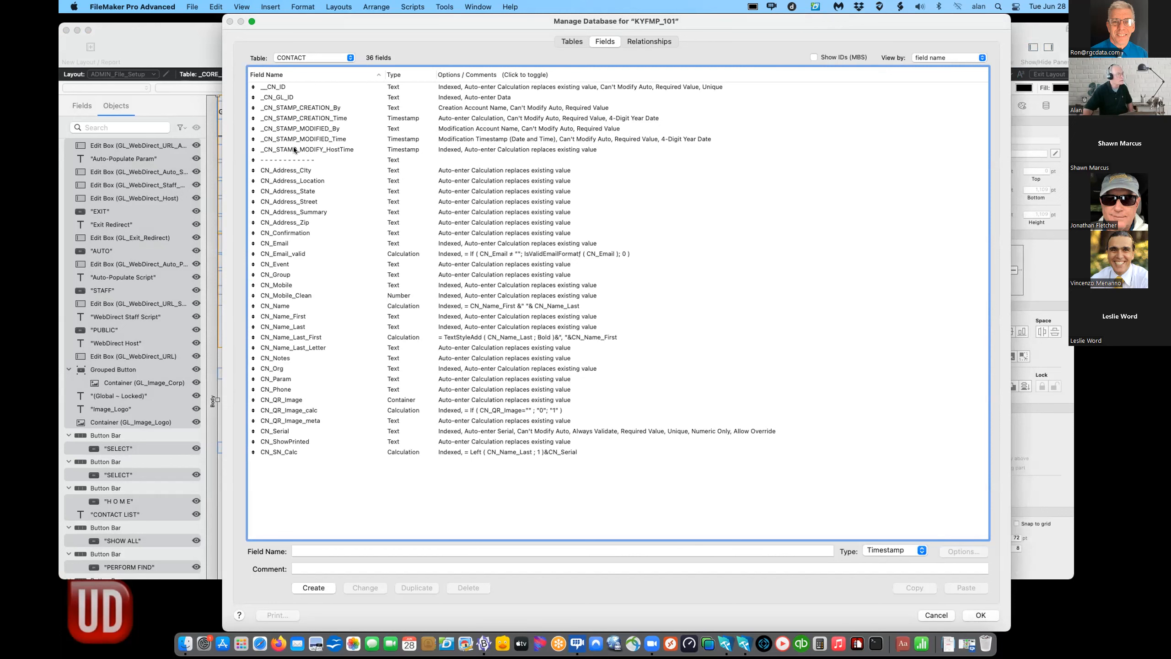
left_click(279, 149)
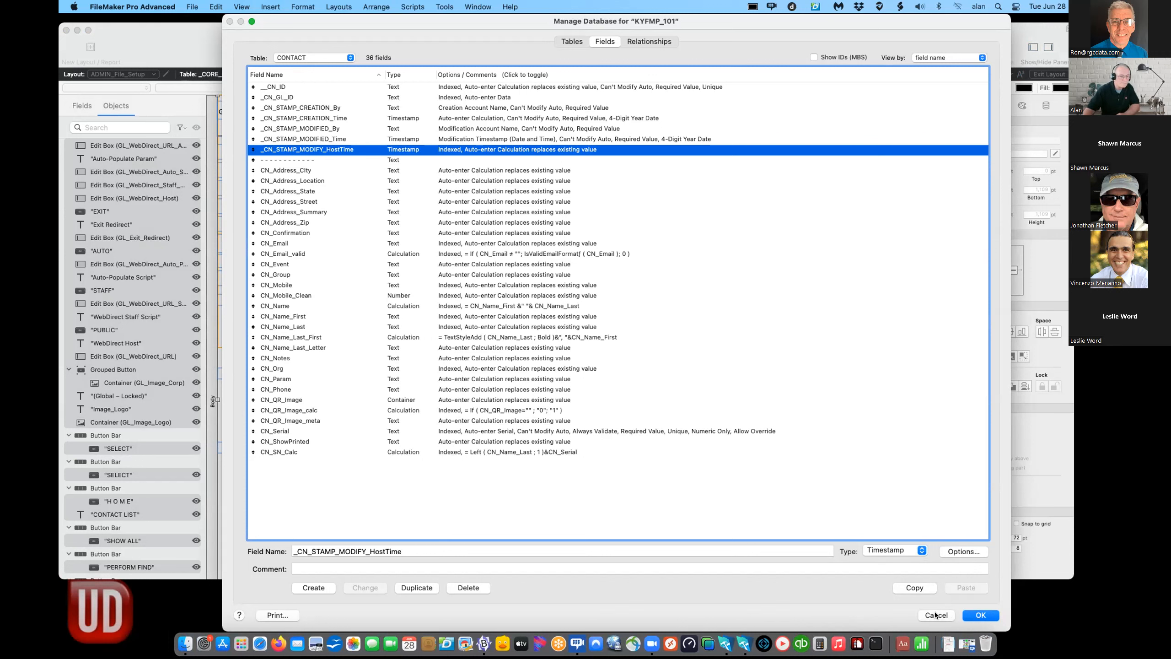
left_click(937, 615)
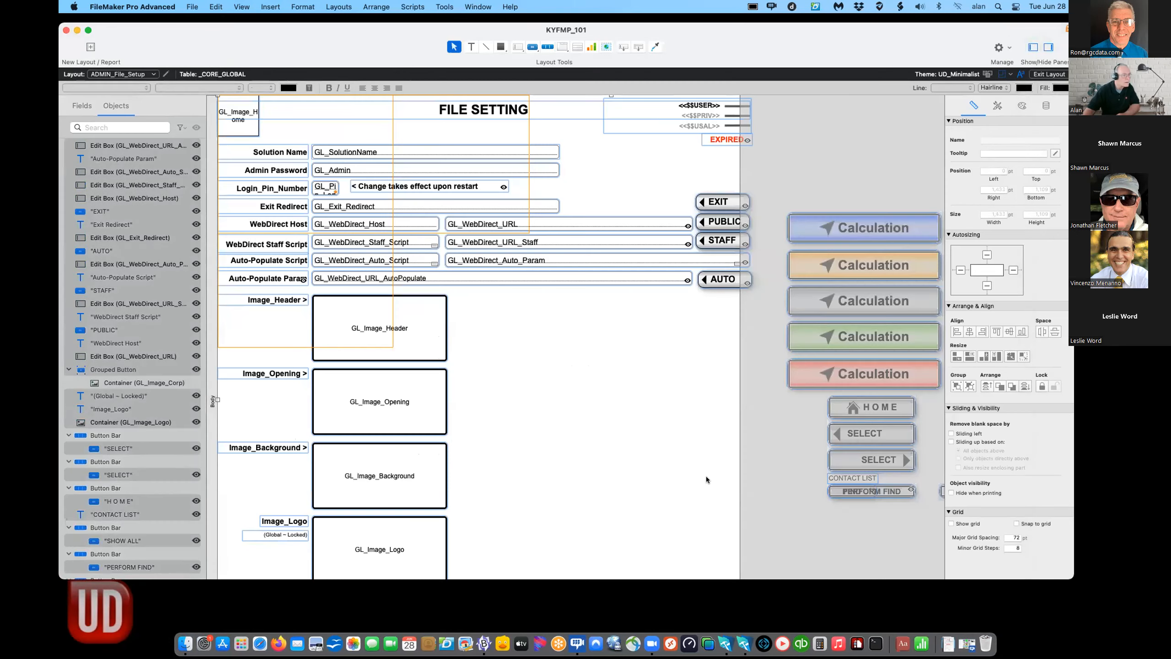
- Deselect the layout objects and return the File Setting layout to Browse mode
left_click(707, 476)
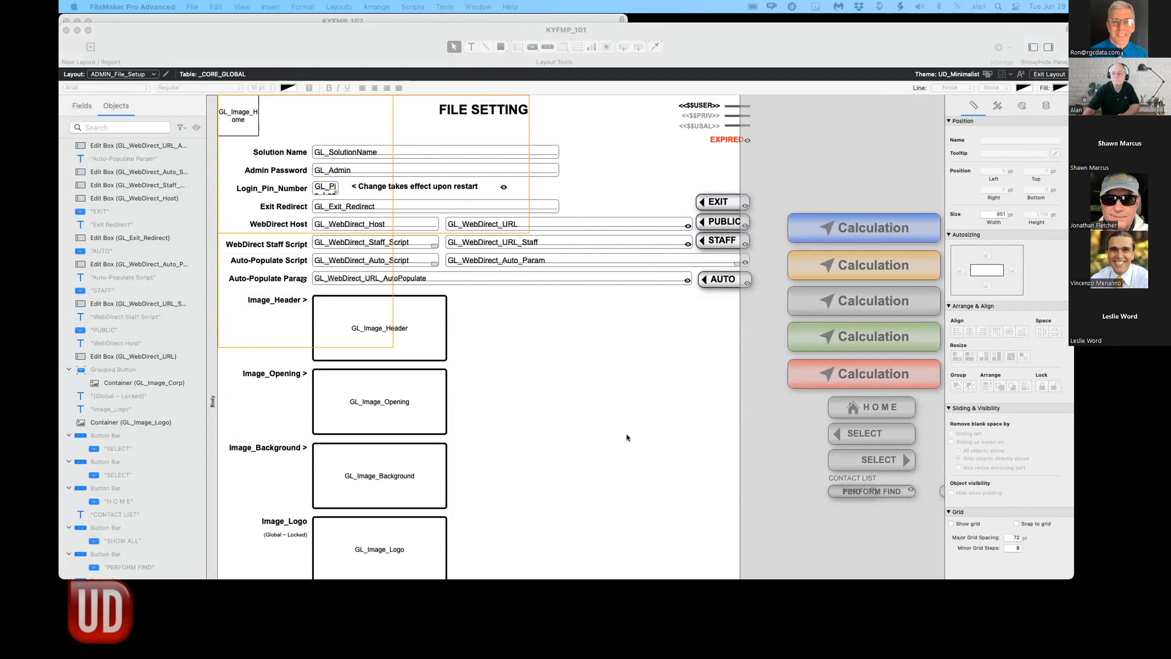
left_click(589, 440)
key("super+b")
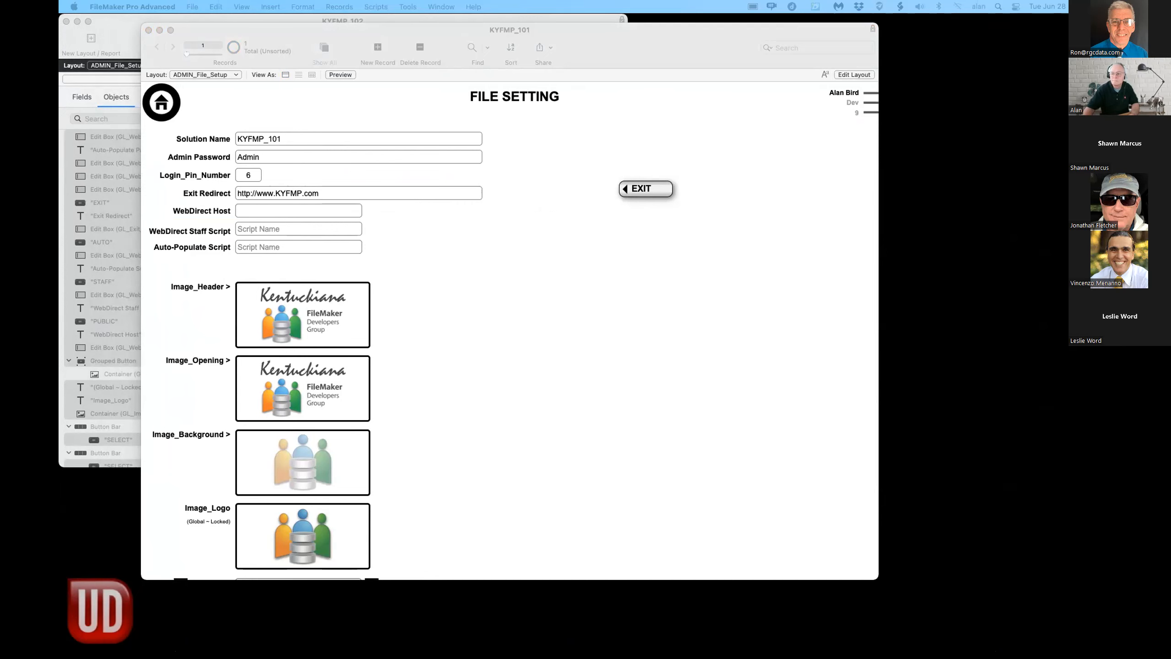
- Move the KYFMP_102 layout window aside and return KYFMP_101 to Browse mode
key("super+grave")
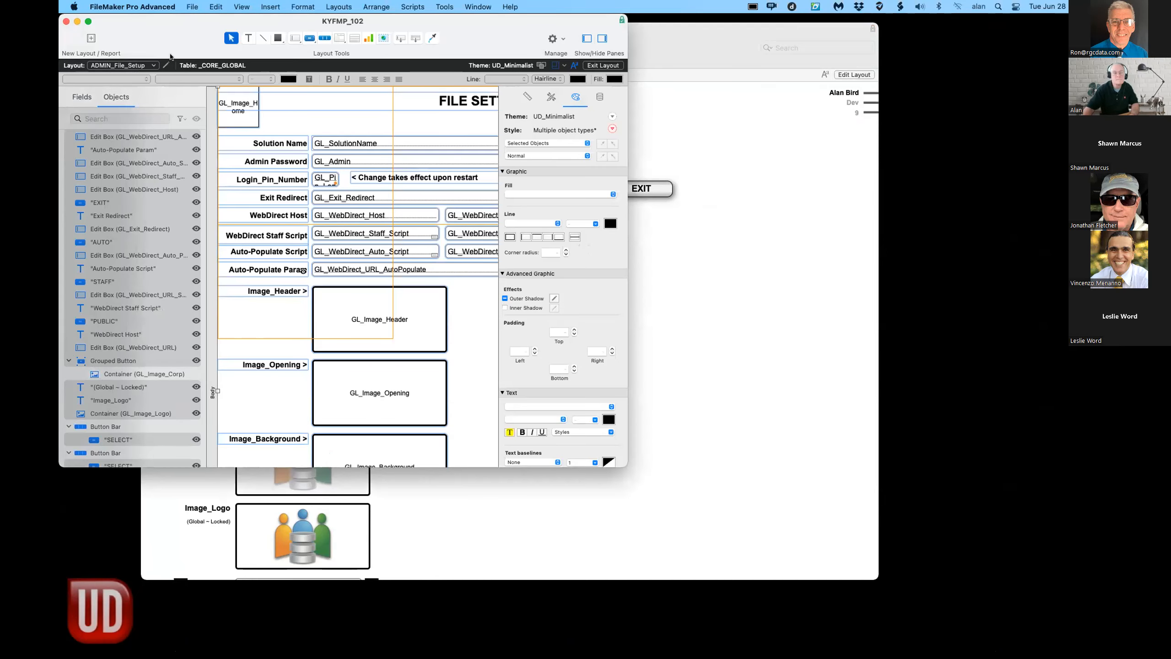
left_click_drag(180, 20, 1066, 24)
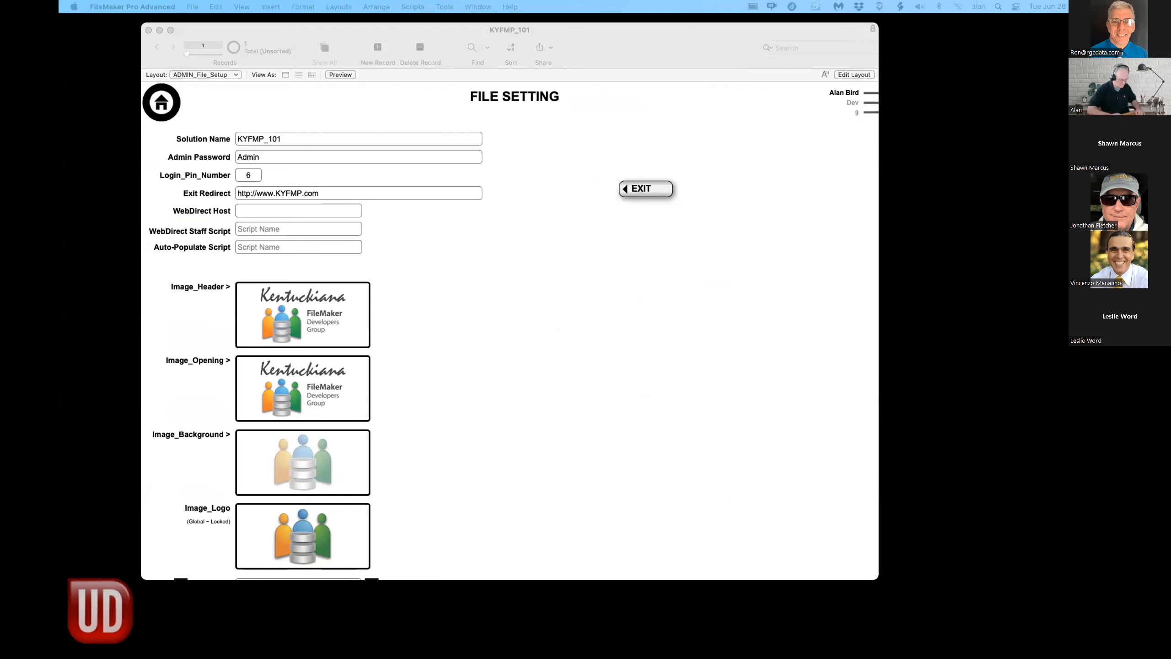
key("super+b")
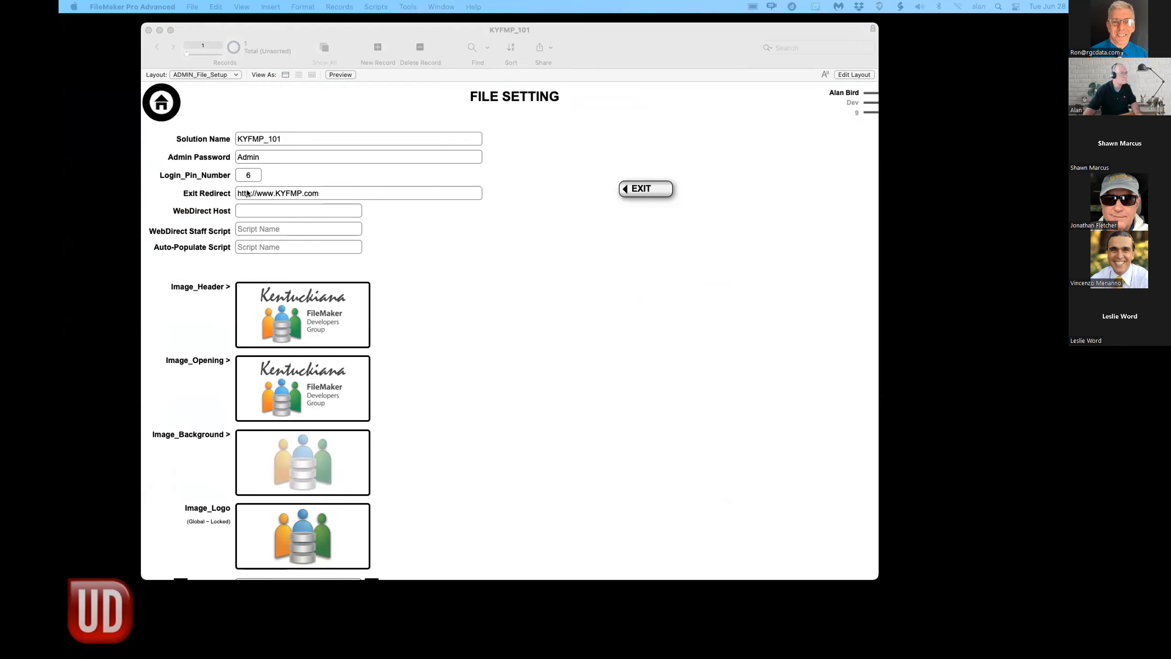
left_click(251, 193)
left_click(255, 191)
left_click_drag(254, 191, 237, 197)
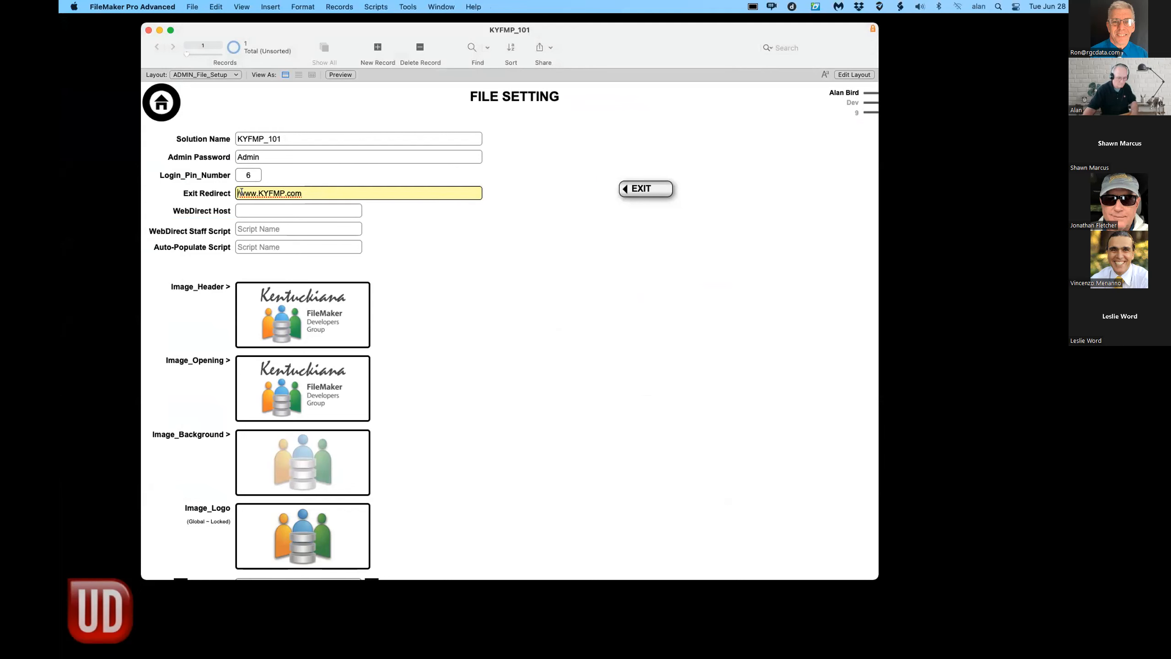
key("BackSpace")
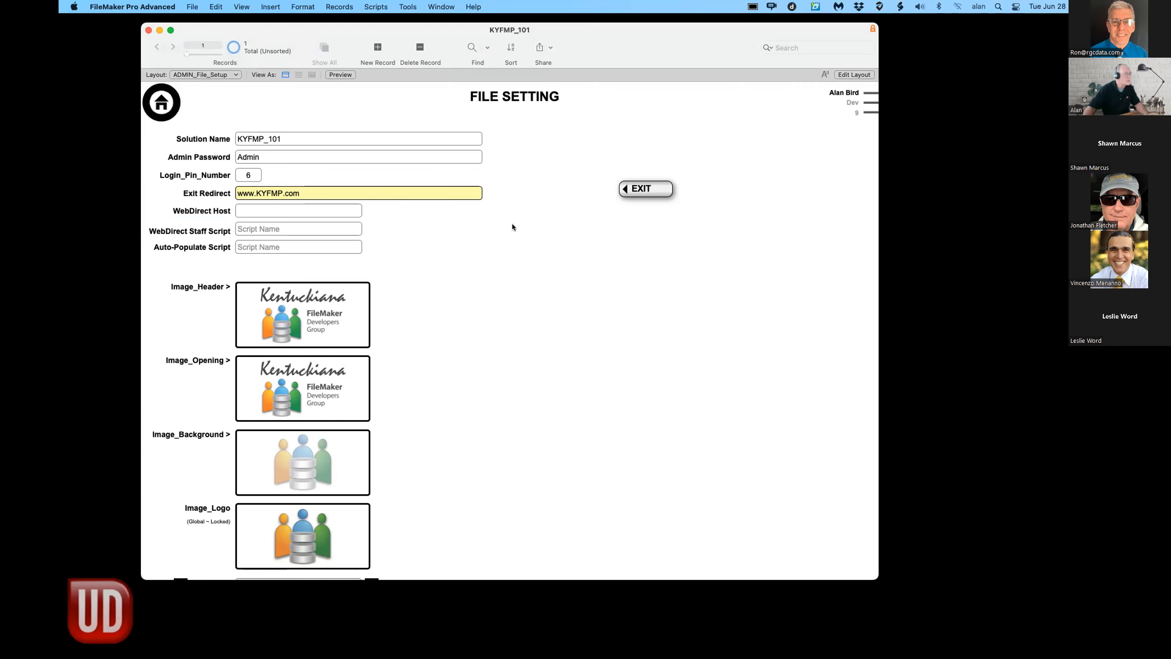
left_click(289, 210)
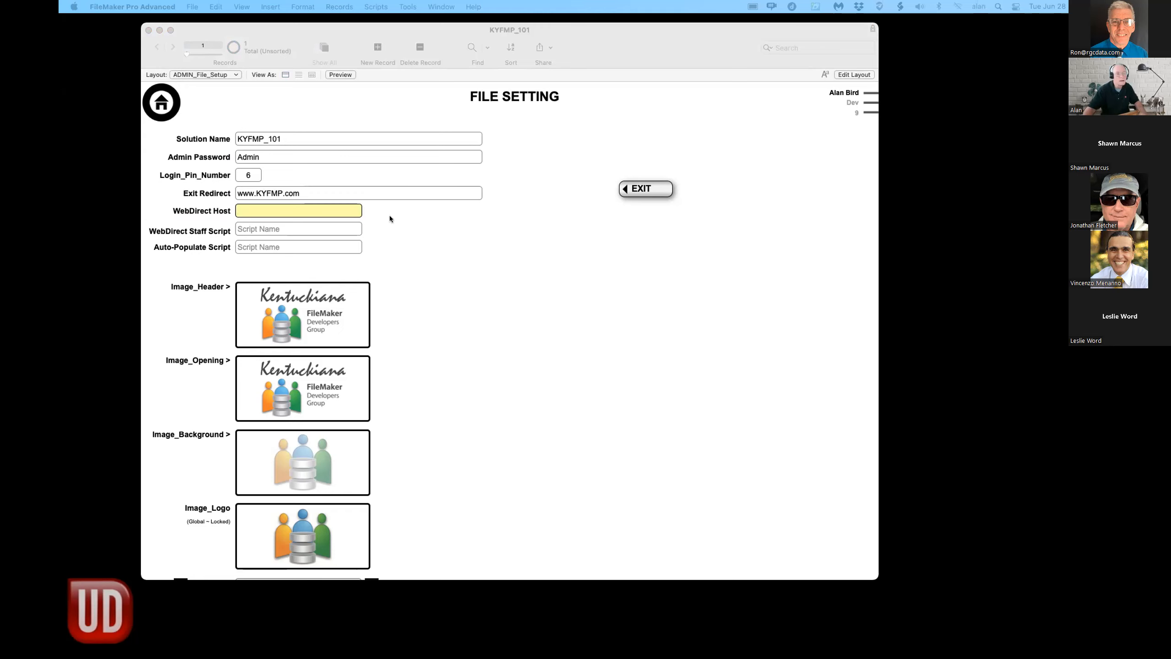
- Set the WebDirect Host to kyfmp.ud.net and test the generated public URL
left_click(284, 211)
left_click(241, 208)
type("kyfmp.ud.net")
left_click(205, 260)
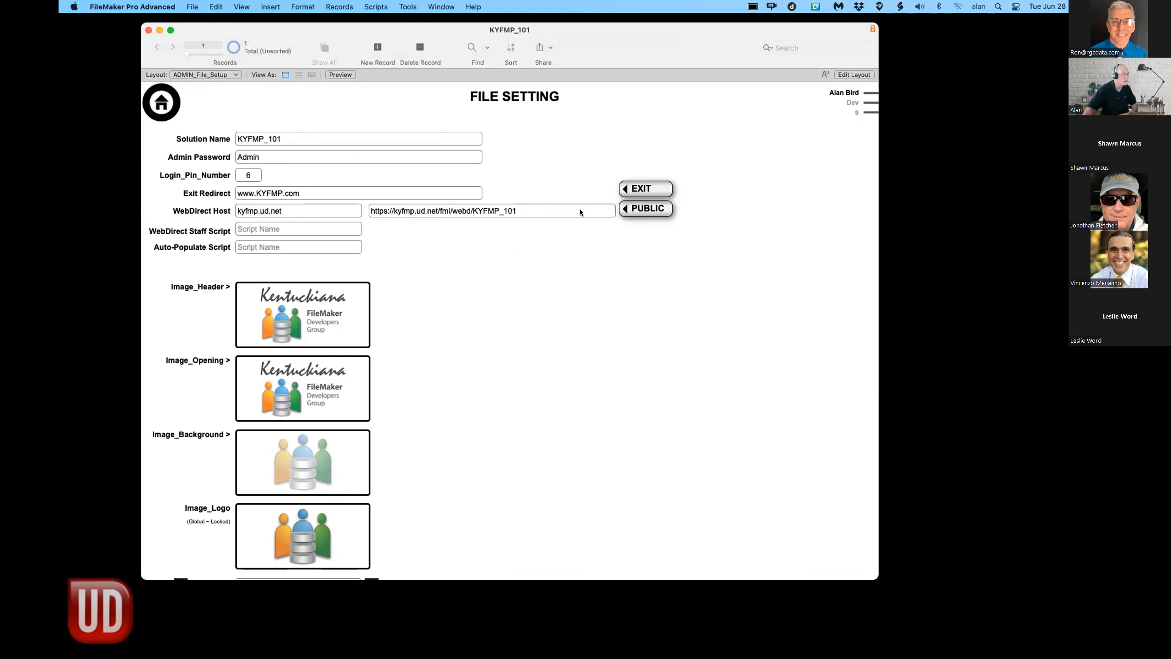
left_click(663, 211)
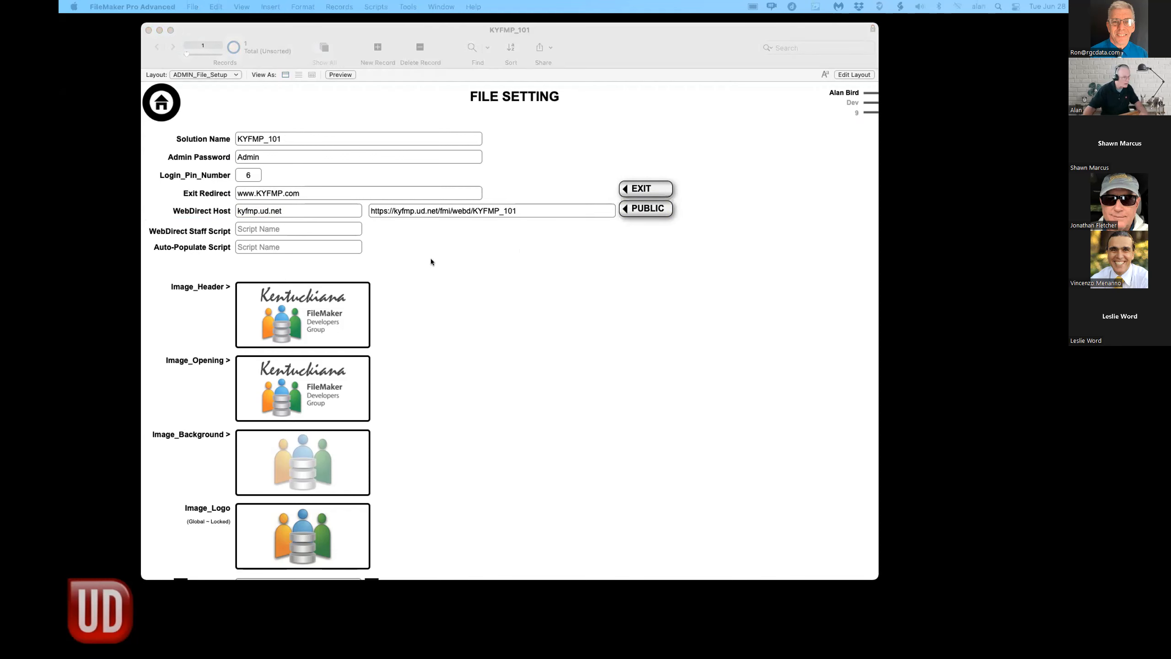
- Enter Staff as the WebDirect Staff Script and Event as the Auto-Populate Script
left_click(254, 225)
left_click(252, 226)
type("Staff")
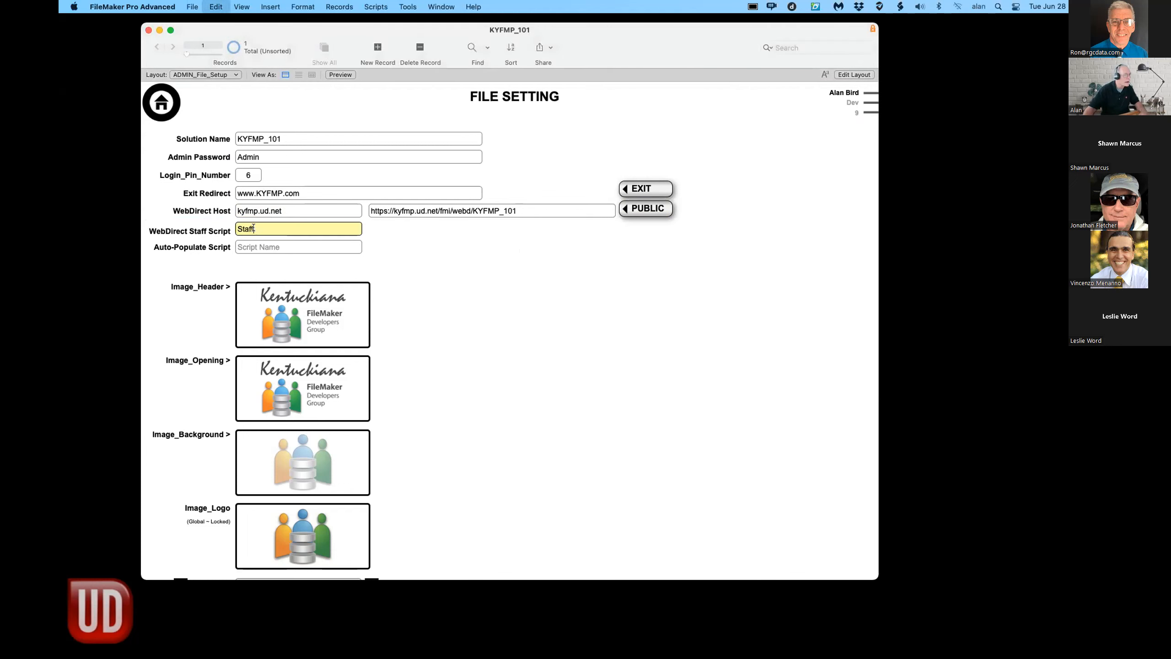
left_click(362, 271)
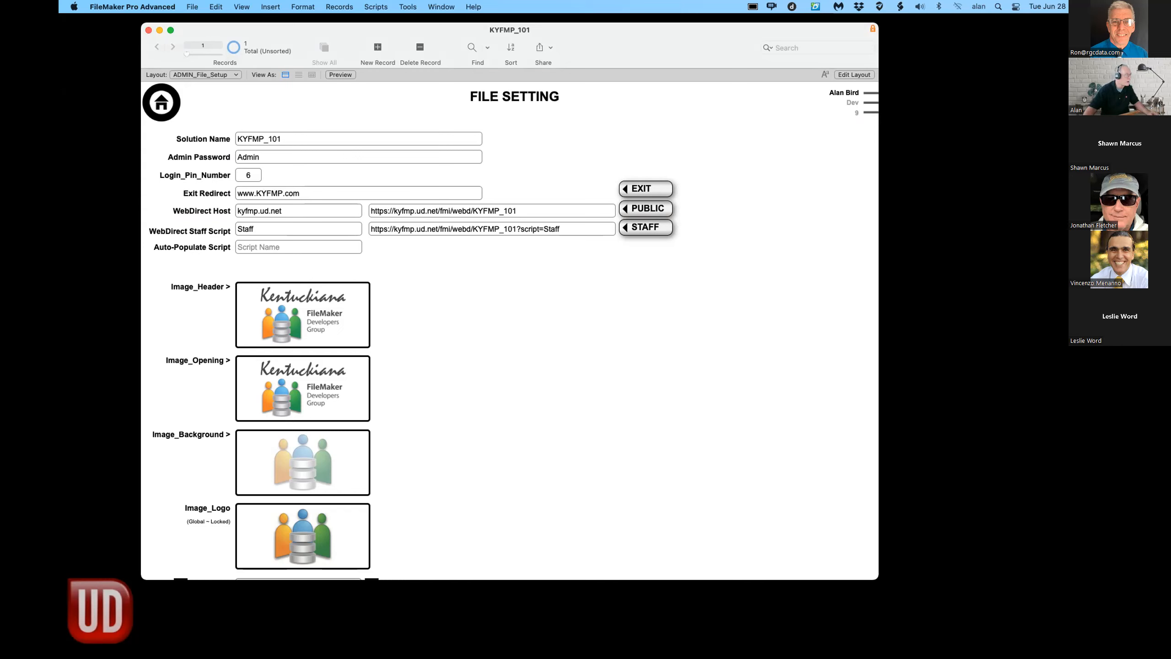
left_click(252, 245)
left_click(253, 245)
type("Event")
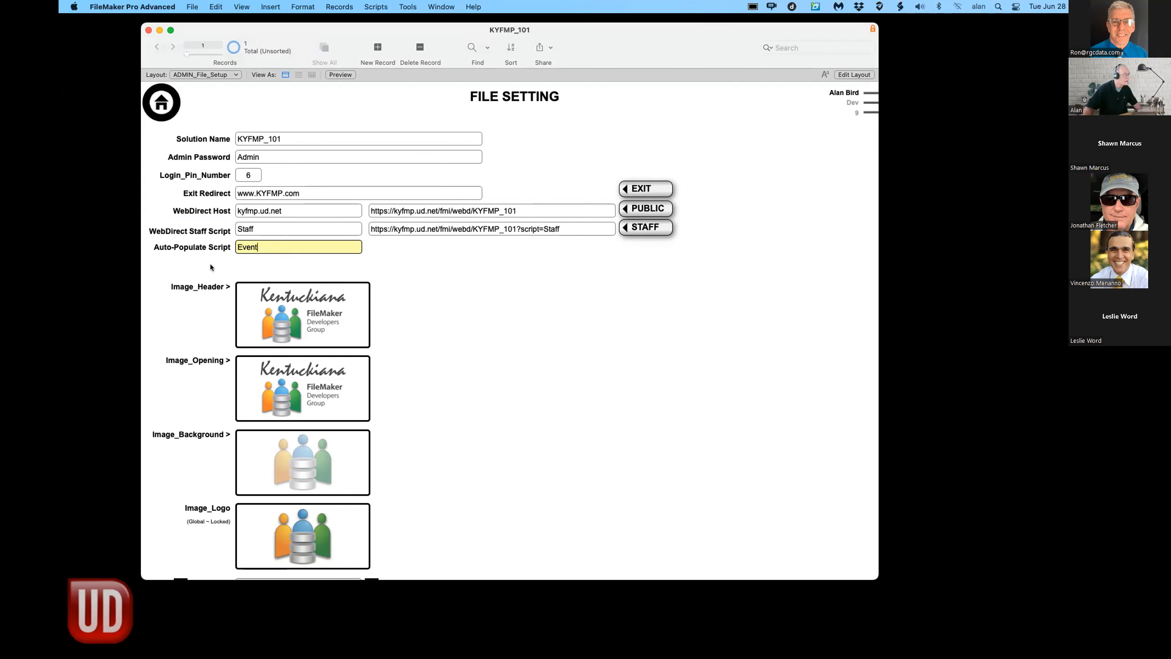
- Paste First_Name/Last_Name/Email/Zip/Confirmation as auto-populate parameters and select the generated Param URL
left_click(211, 264)
scroll(210, 264, "down", 1)
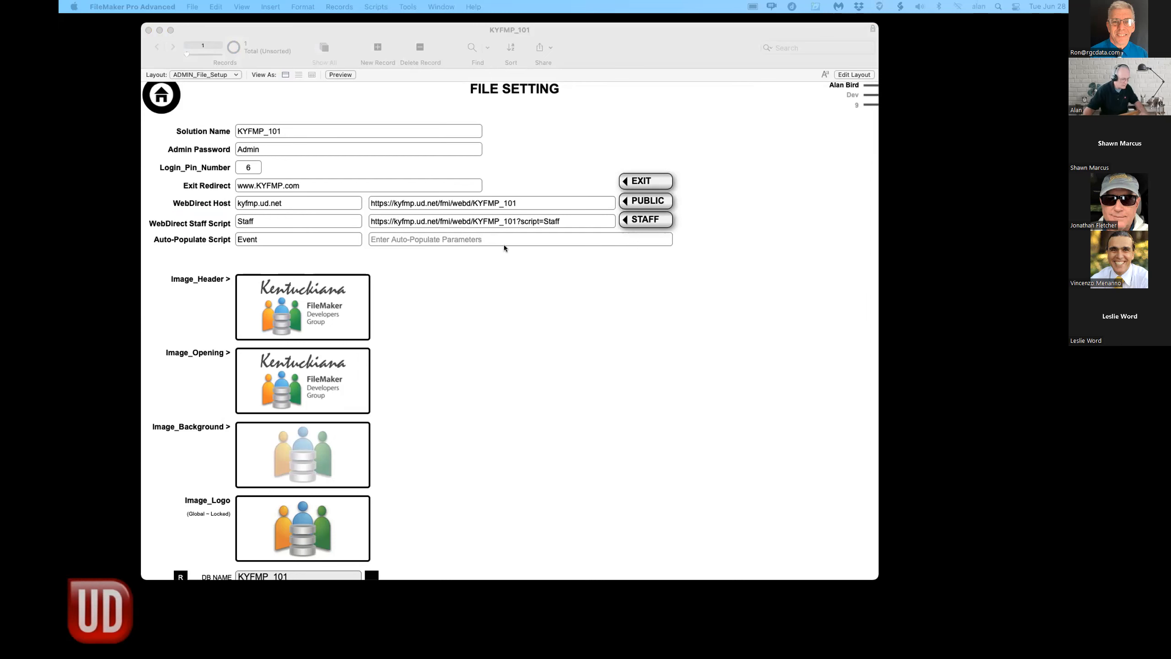
left_click(412, 239)
type("First_Name/Last_Name/Email/Zip/Confirmation")
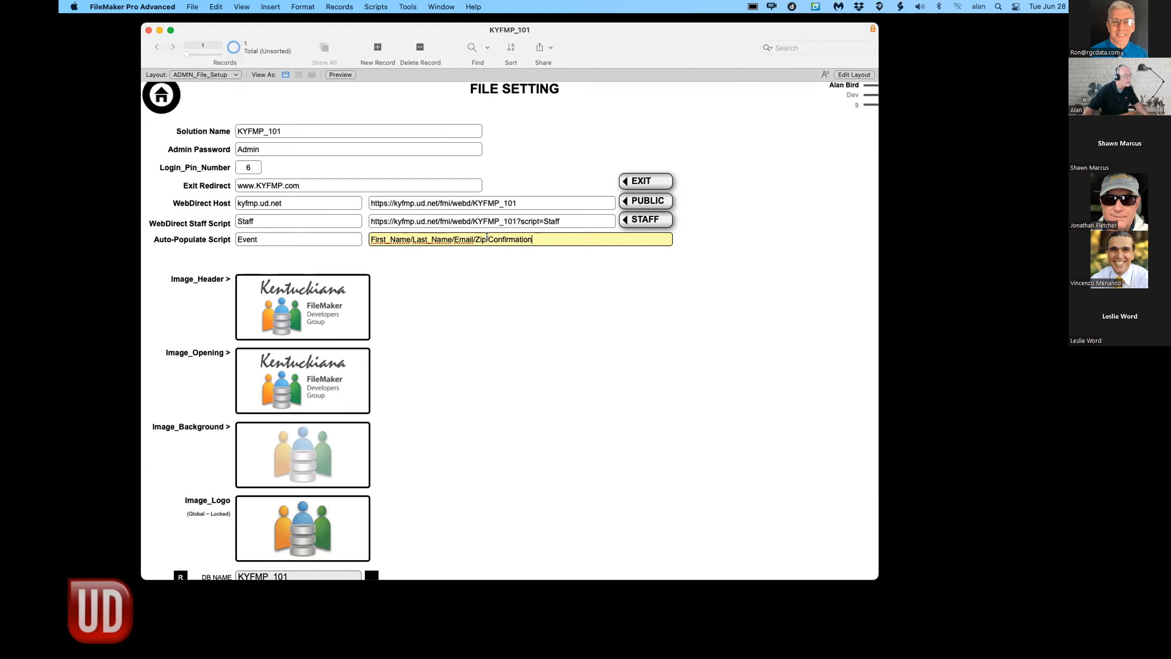
left_click(460, 257)
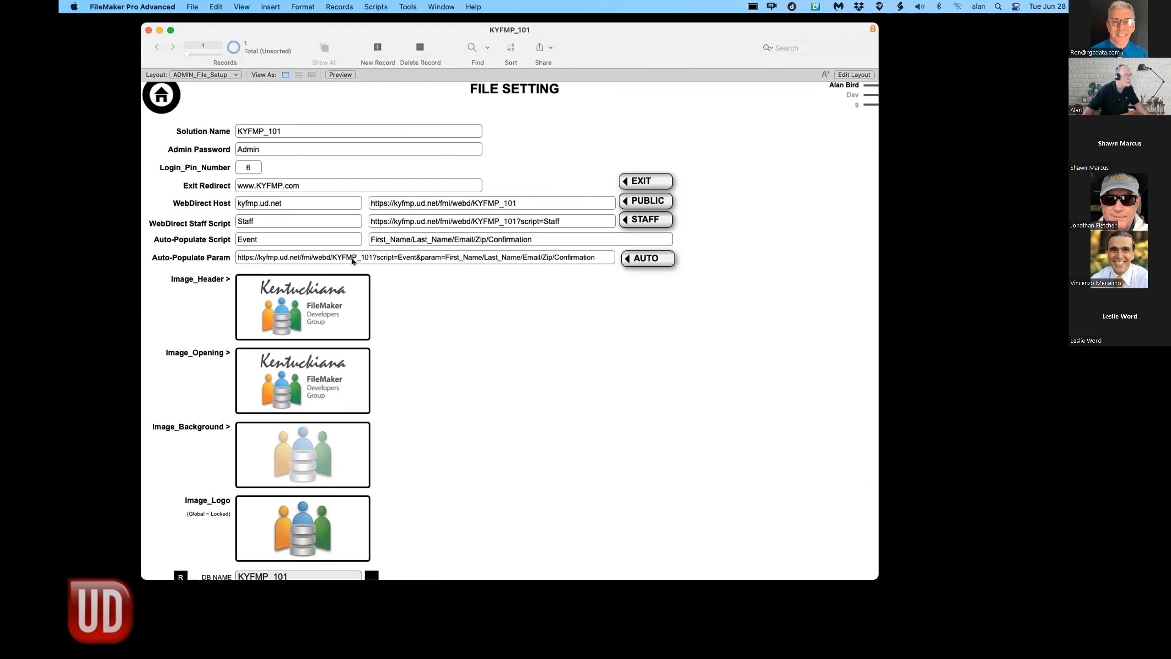
left_click(556, 259)
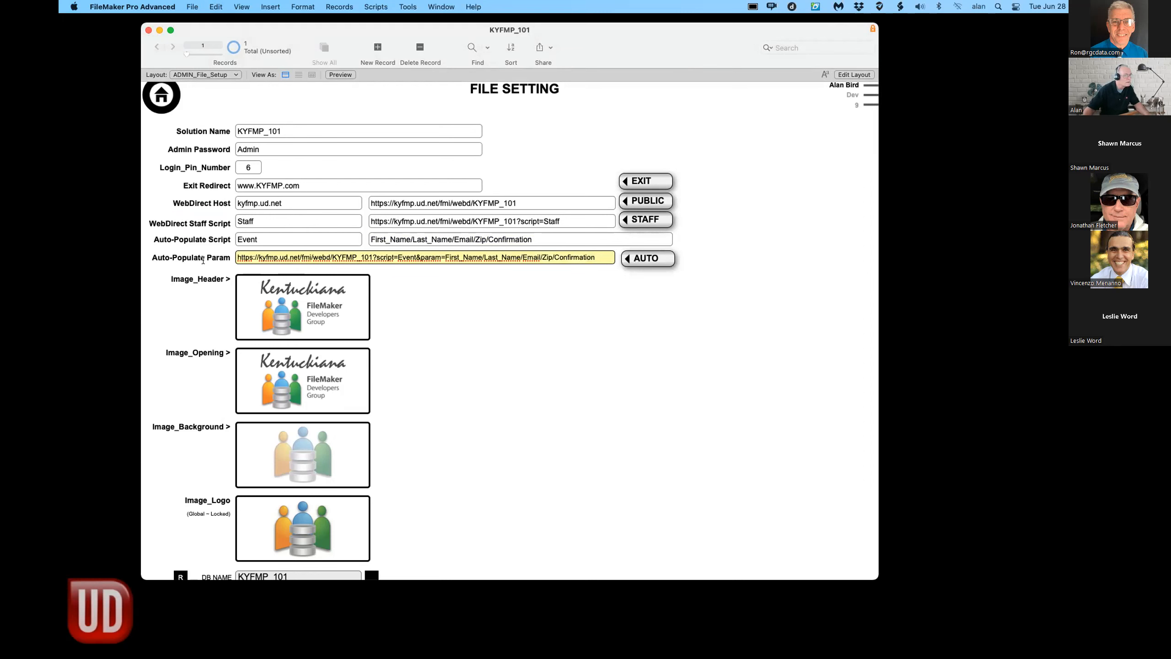
key("super+a")
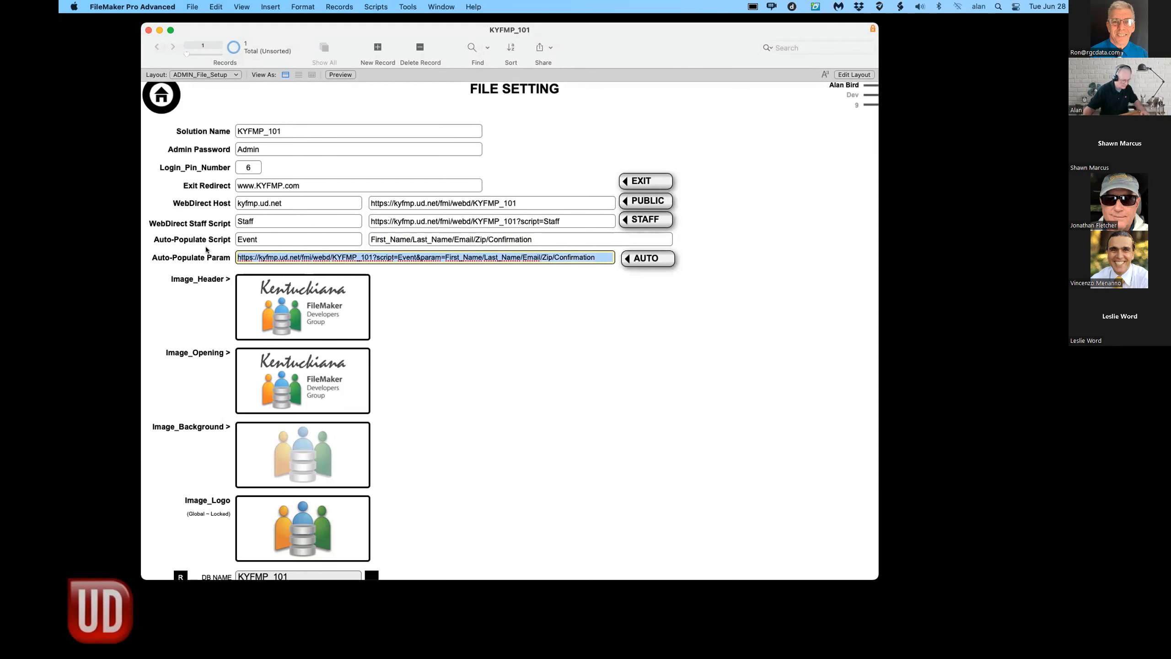
left_click(516, 383)
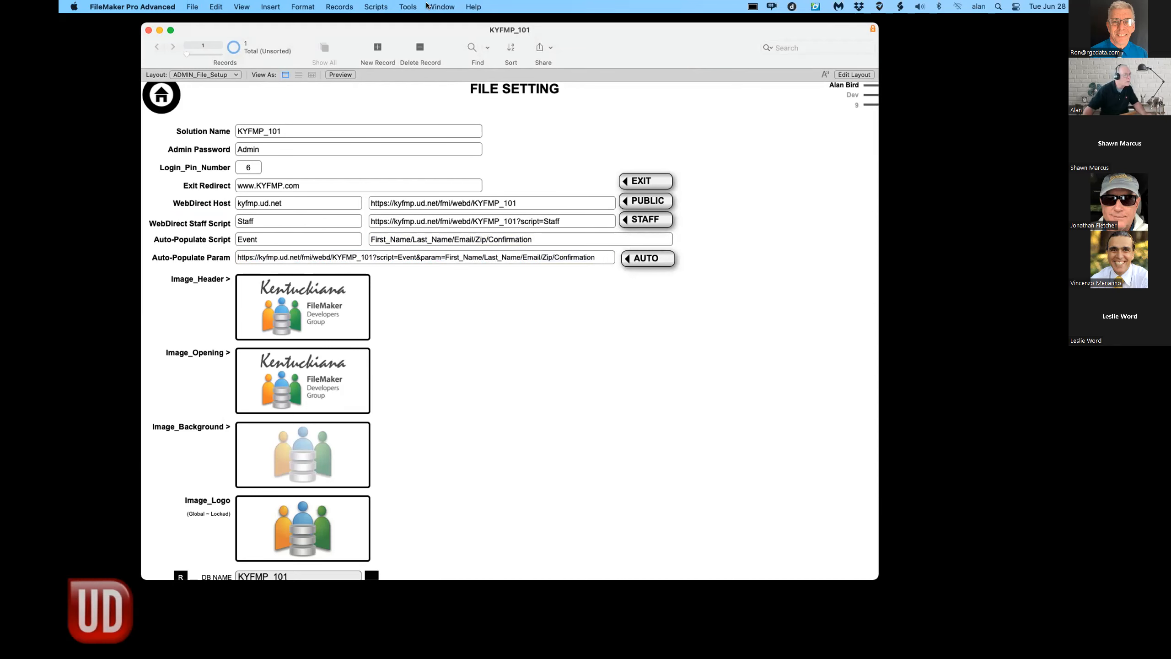
- Open the Staff script in Script Workspace, then move and enlarge the window
left_click(376, 7)
left_click(383, 21)
scroll(393, 329, "down", 2)
scroll(393, 329, "down", 2)
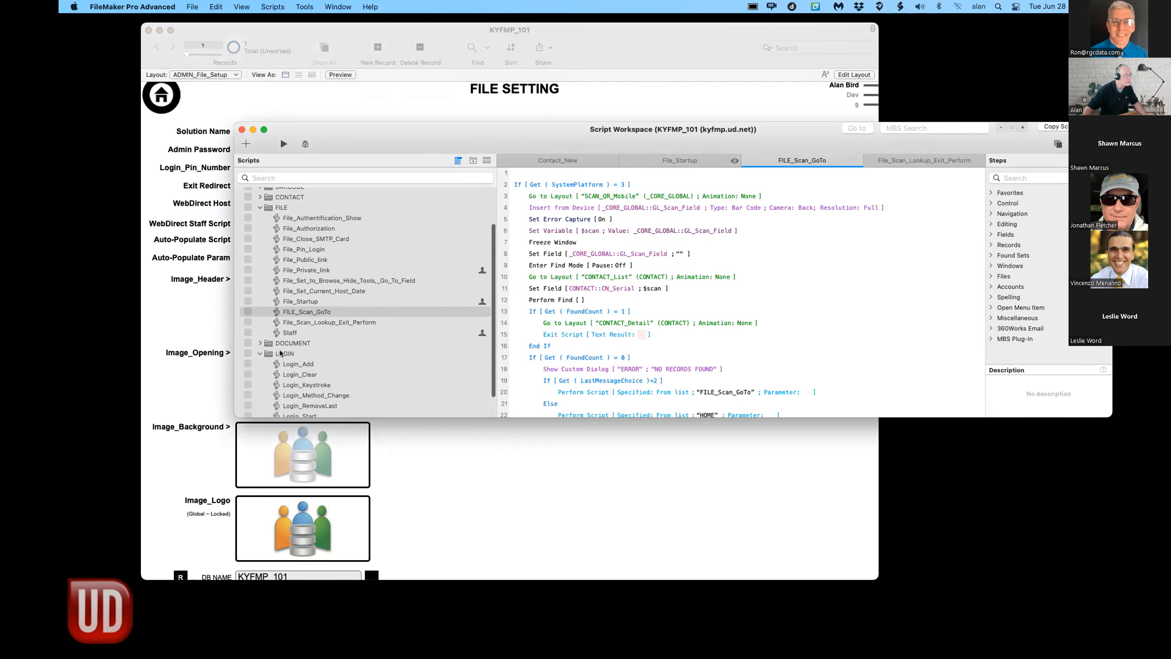
left_click(394, 331)
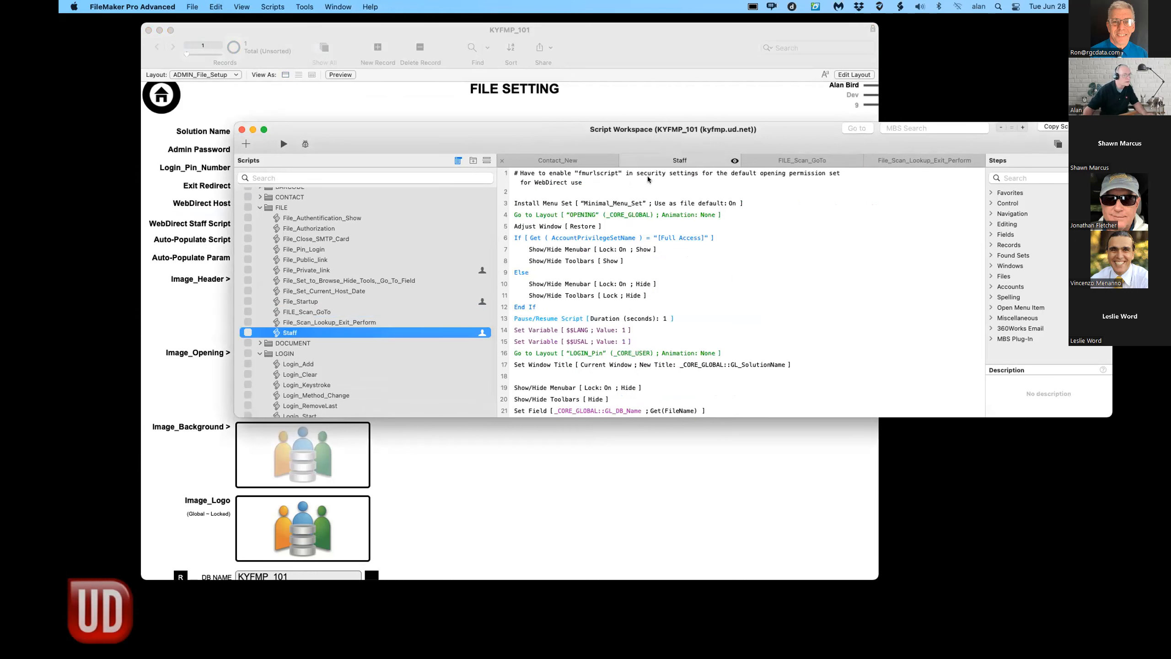
left_click_drag(424, 132, 414, 40)
left_click_drag(1101, 325, 1075, 536)
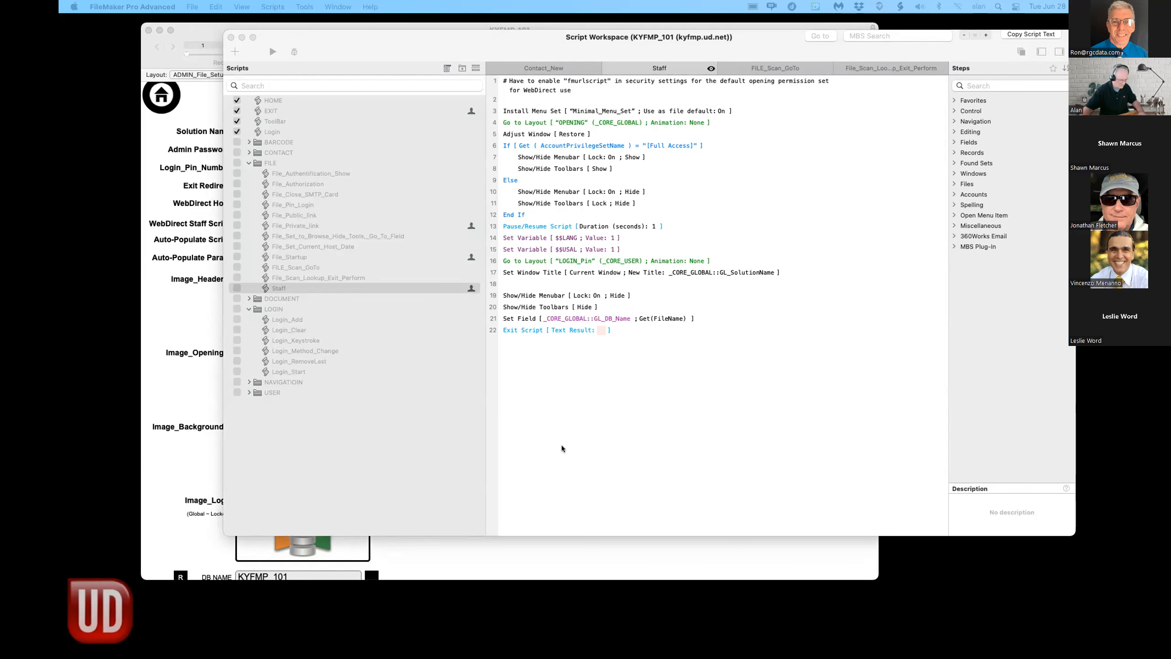
- Paste the copied steps into Staff and delete the original duplicates, leaving 22 steps ending in Exit Script
left_click(591, 422)
key("super+a")
key("super+v")
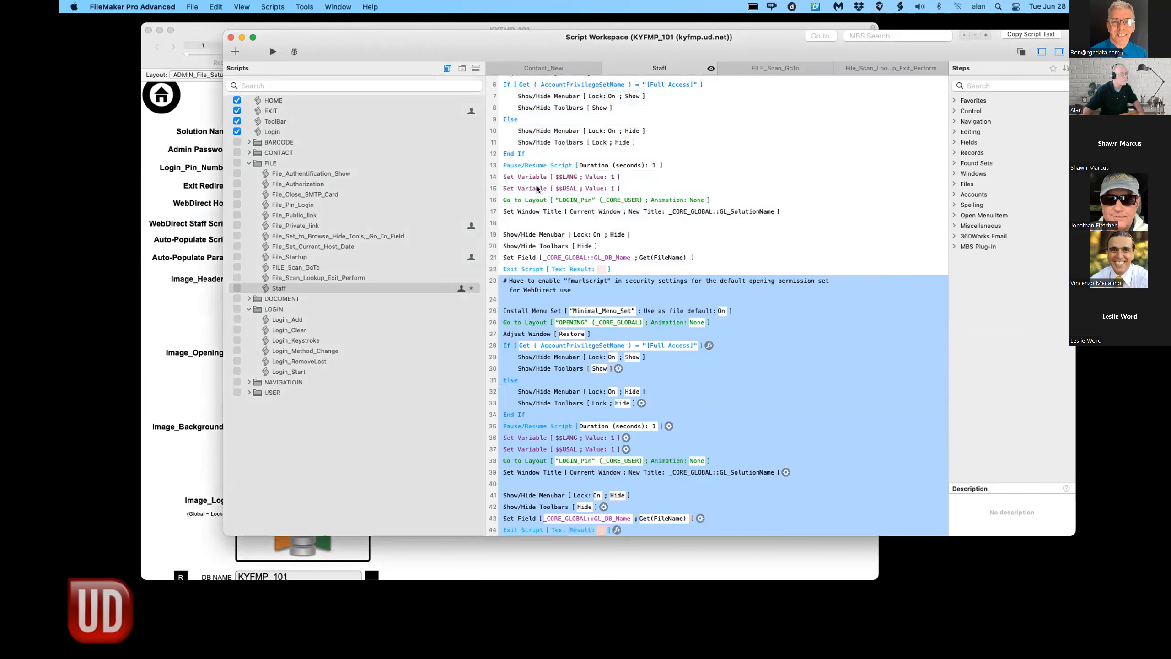
left_click(618, 266)
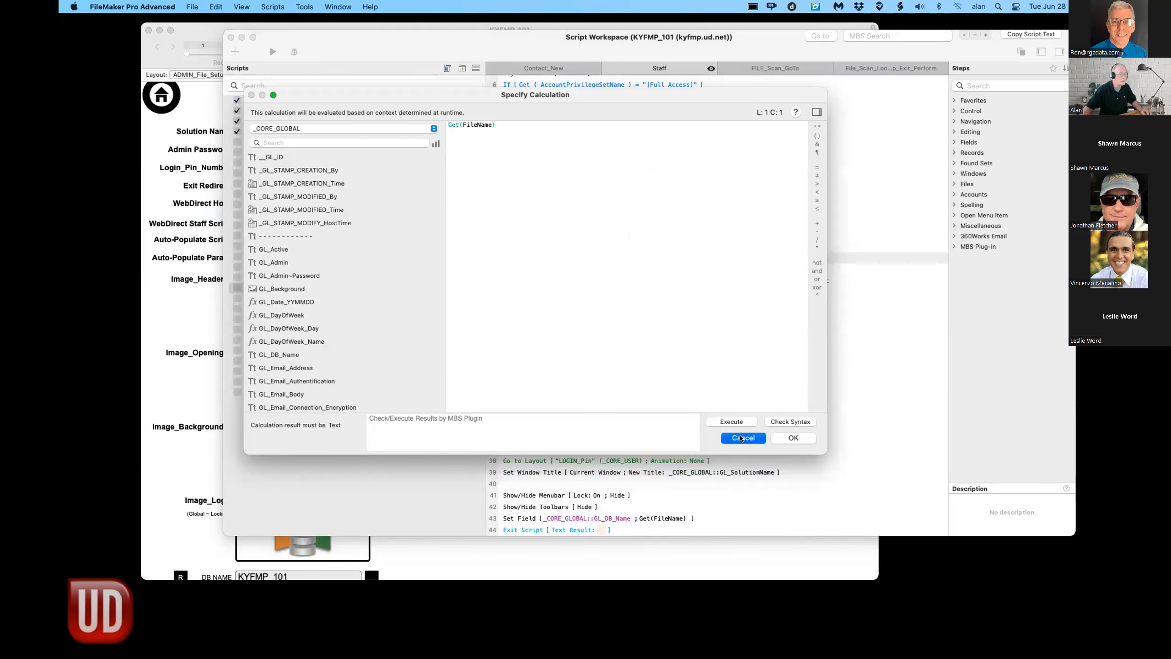
left_click(793, 438)
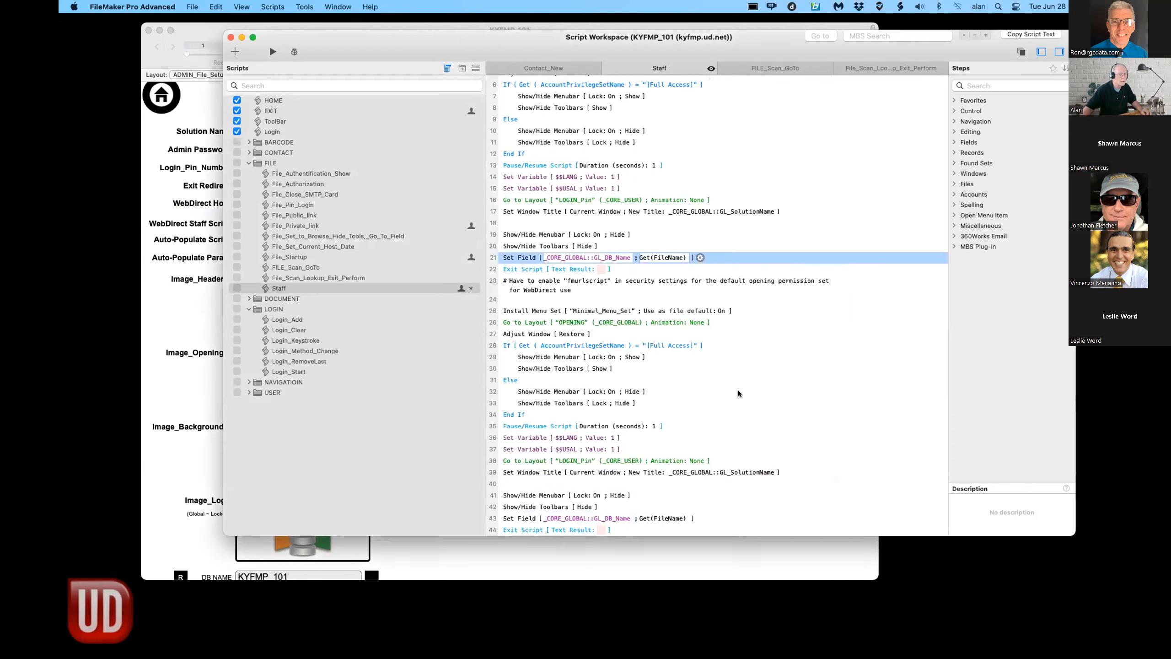
left_click(516, 272)
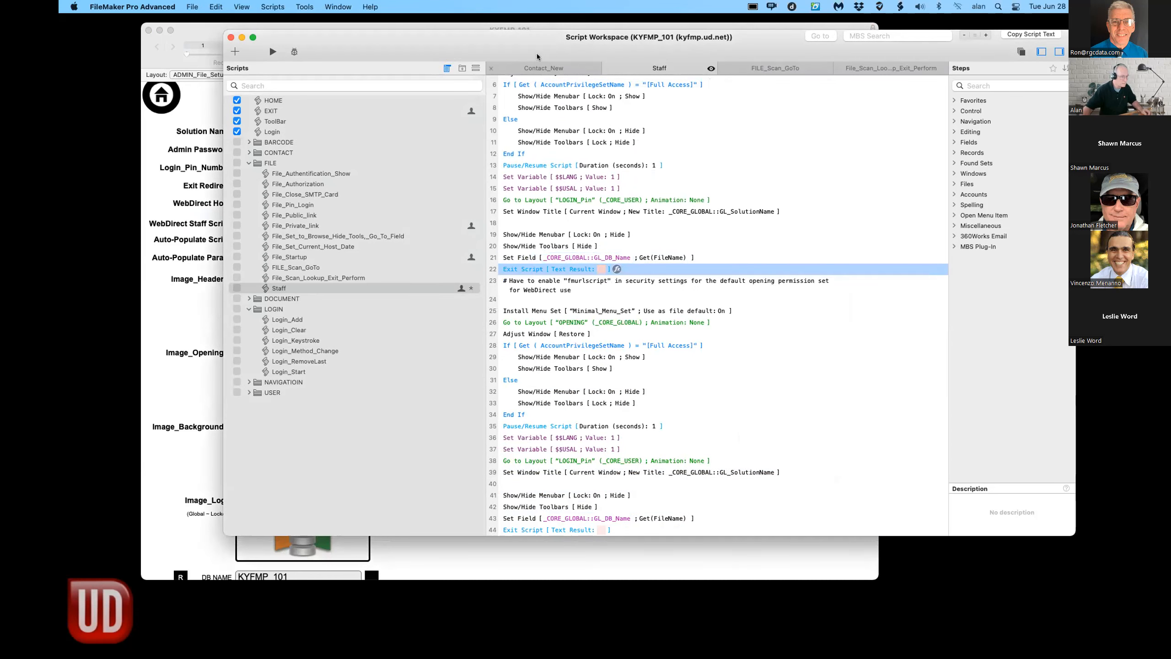
scroll(515, 88, "up", 5)
left_click(516, 81, "shift")
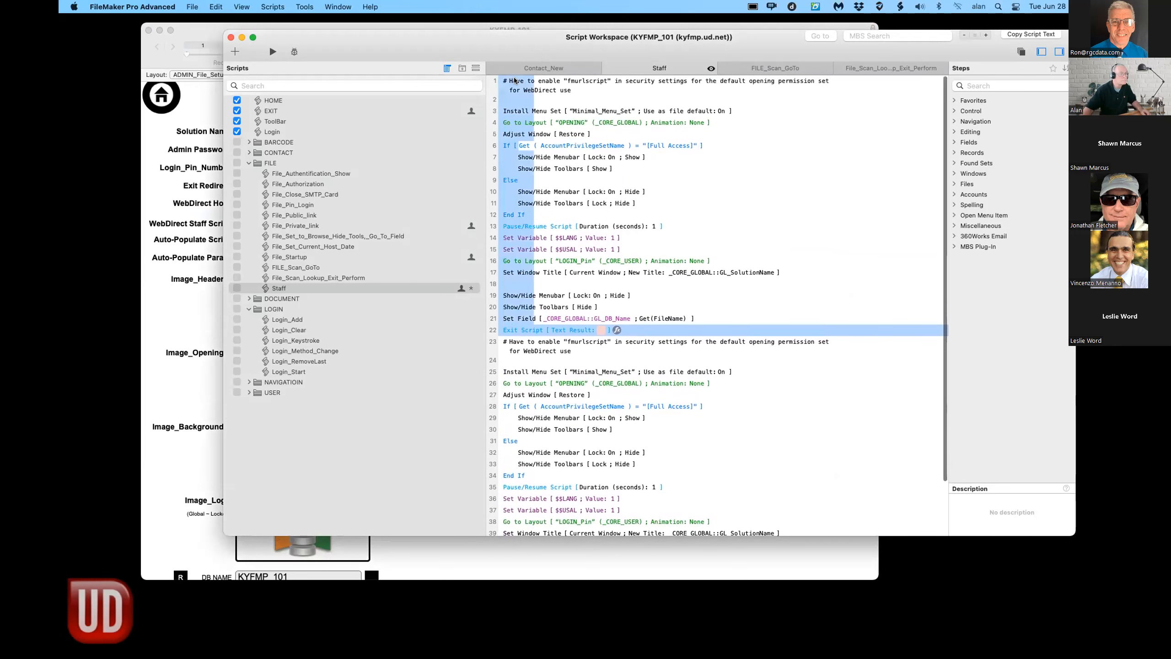
key("Delete")
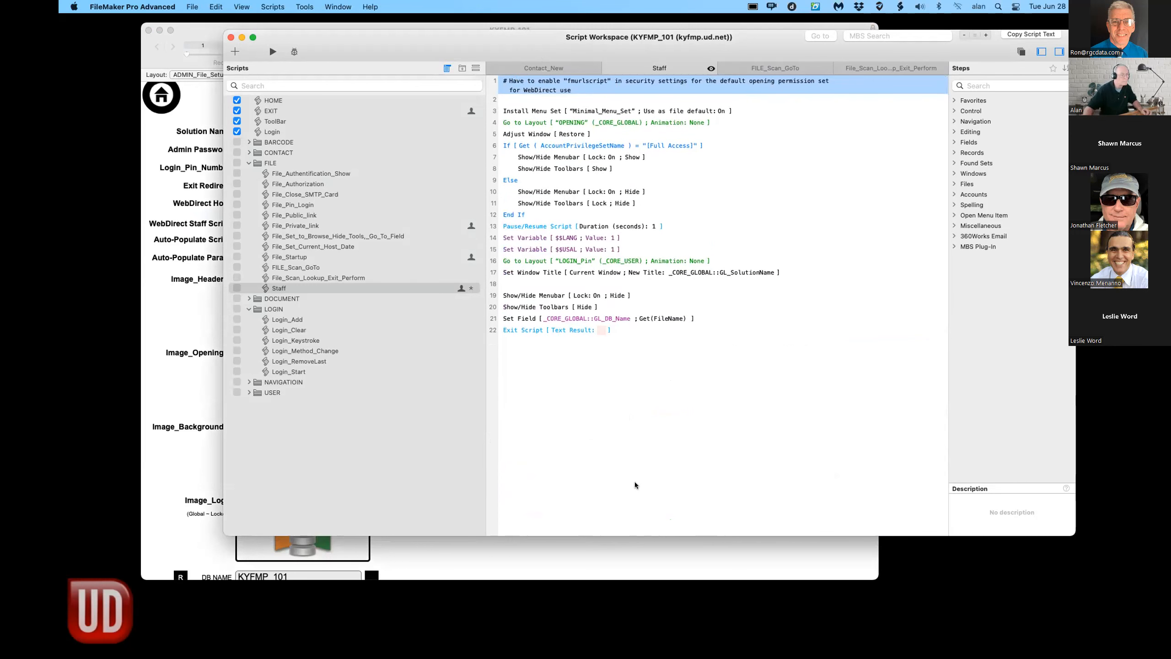
left_click(635, 483)
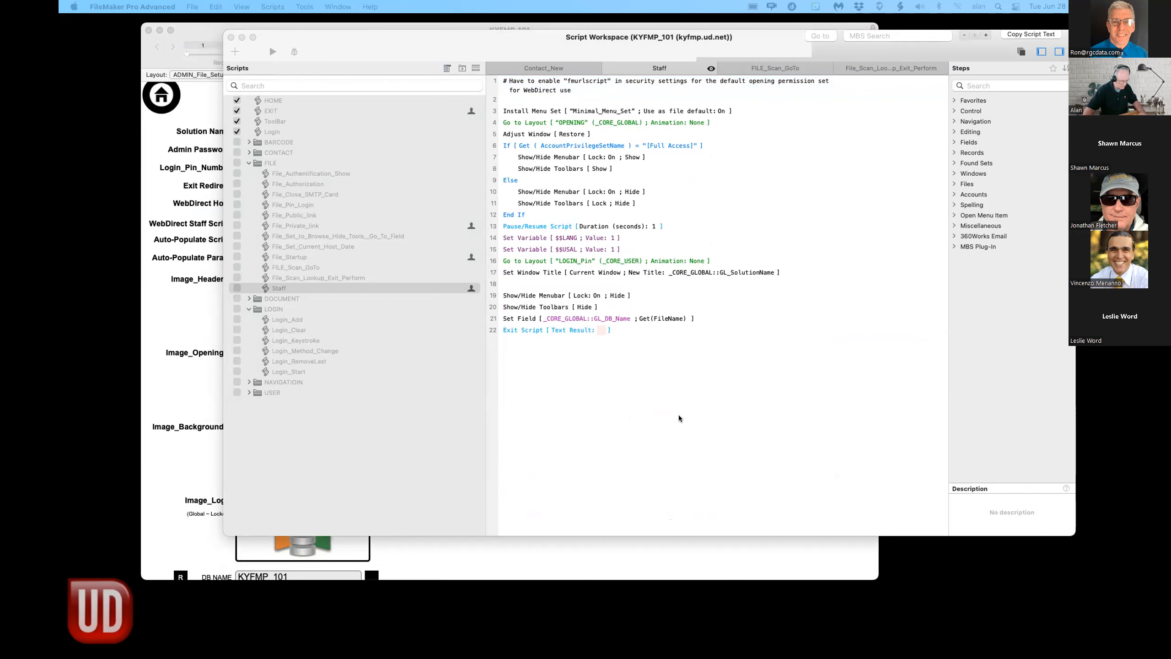
left_click(422, 395)
- Paste the Event script below Staff in the FILE folder and shift the window left
key("super+v")
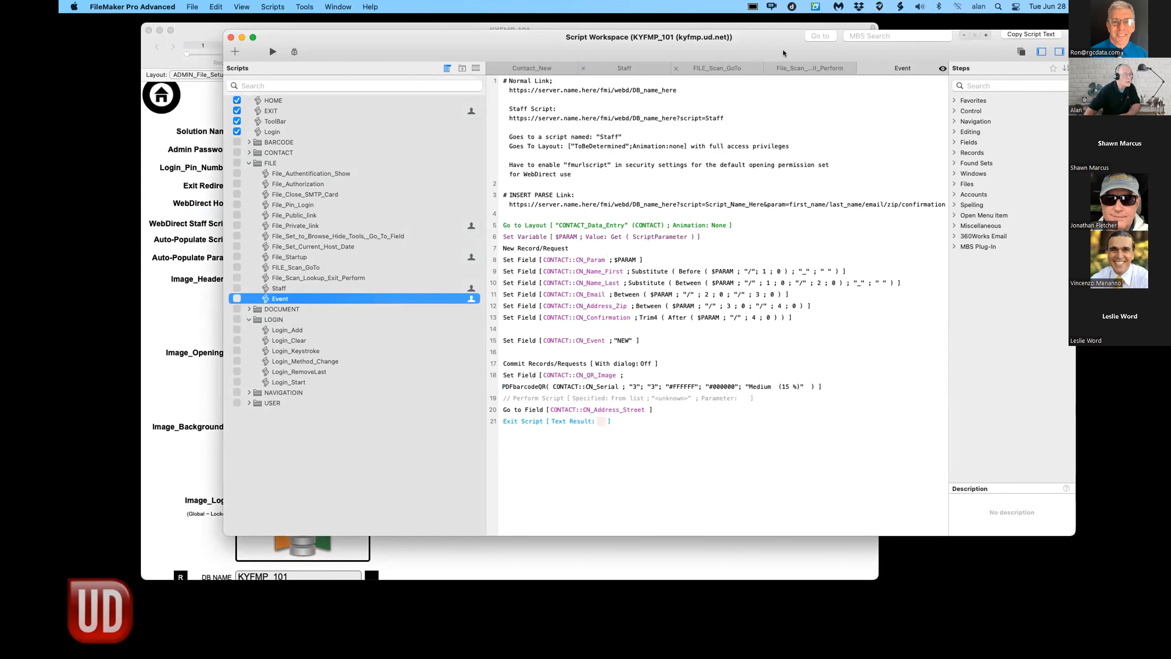
left_click_drag(284, 42, 206, 43)
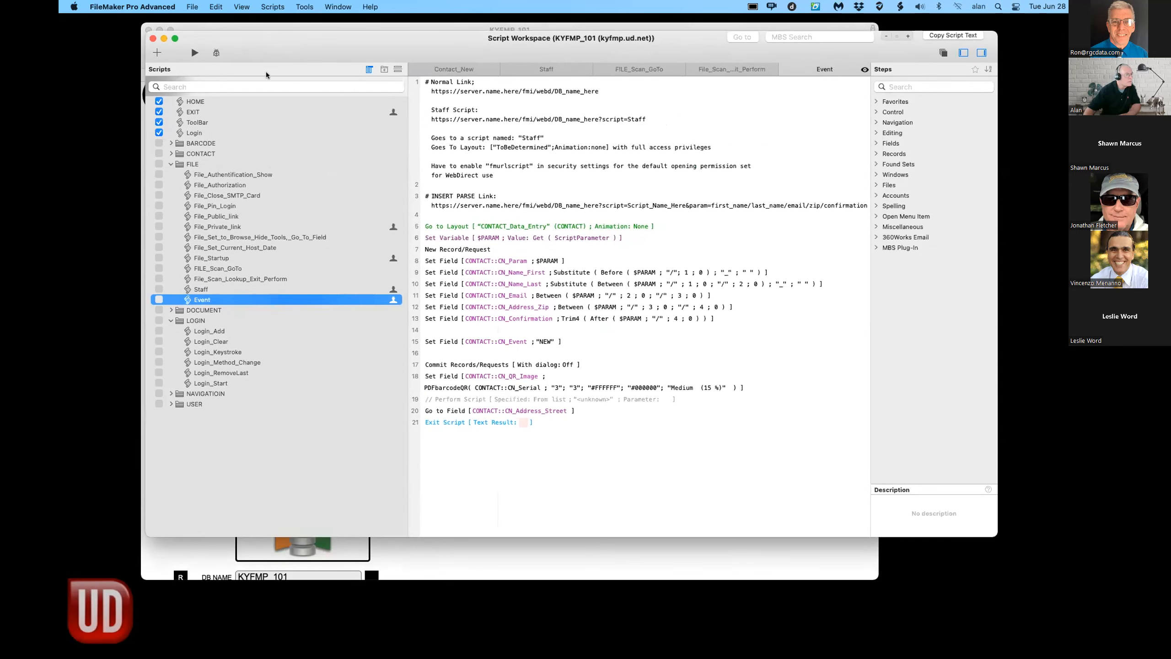
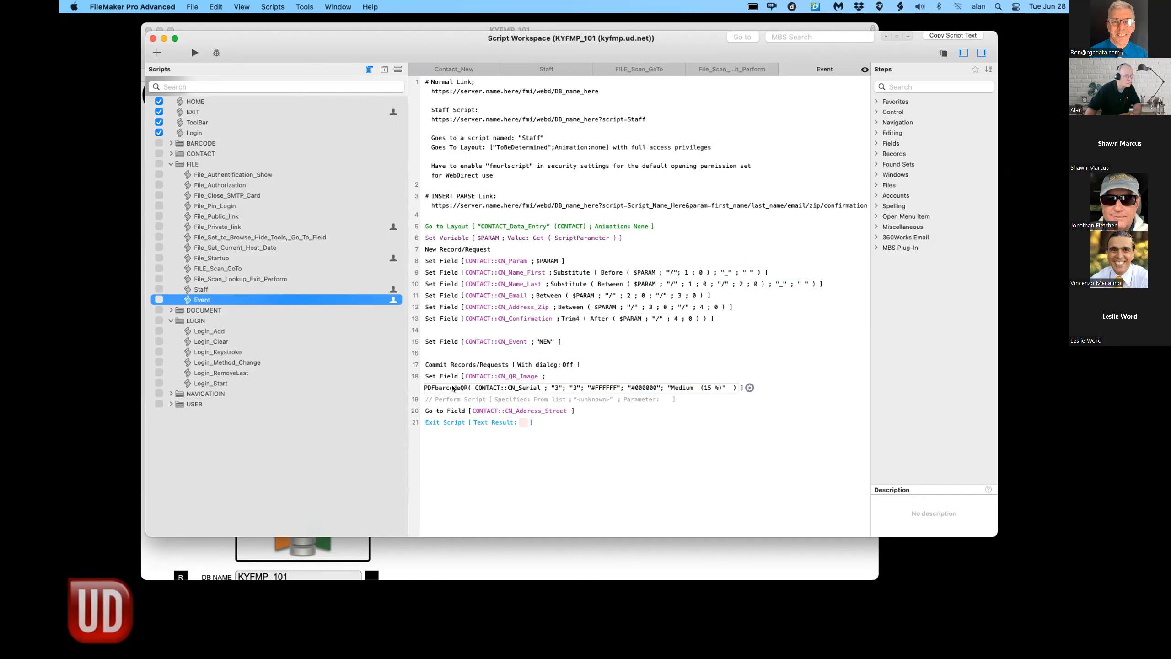
- Close the Script Workspace holding the Event script
left_click(152, 39)
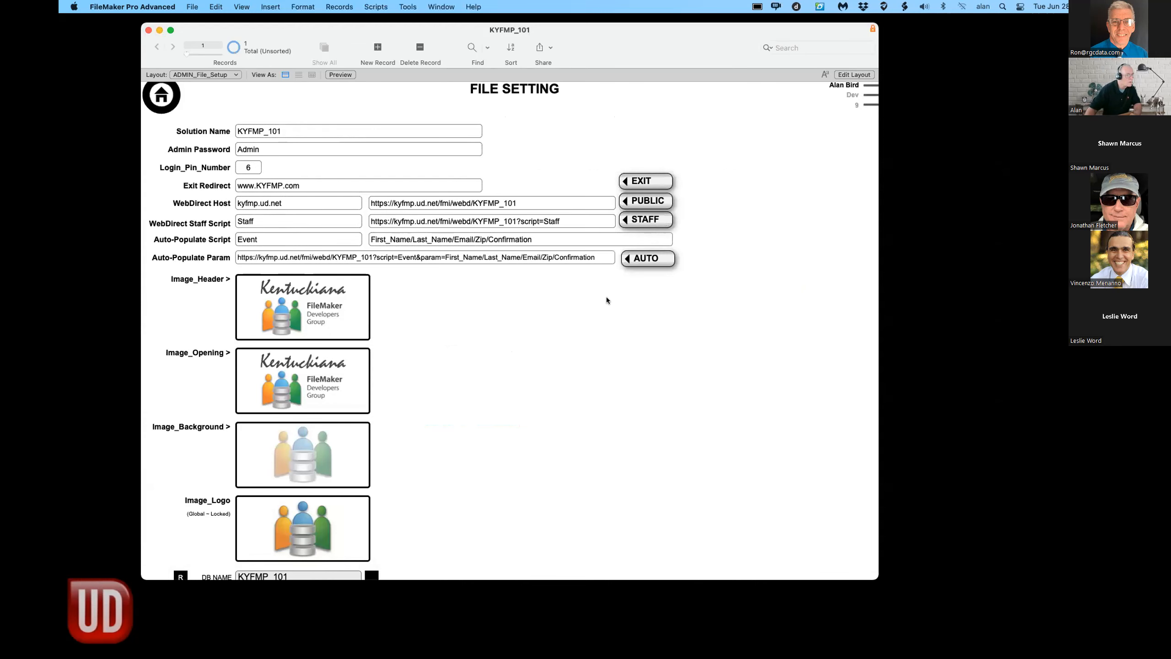
- Bring the BBEdit window with the KYFMP_101 test URL over FileMaker and widen it to show the full URL
mouse_move(527, 655)
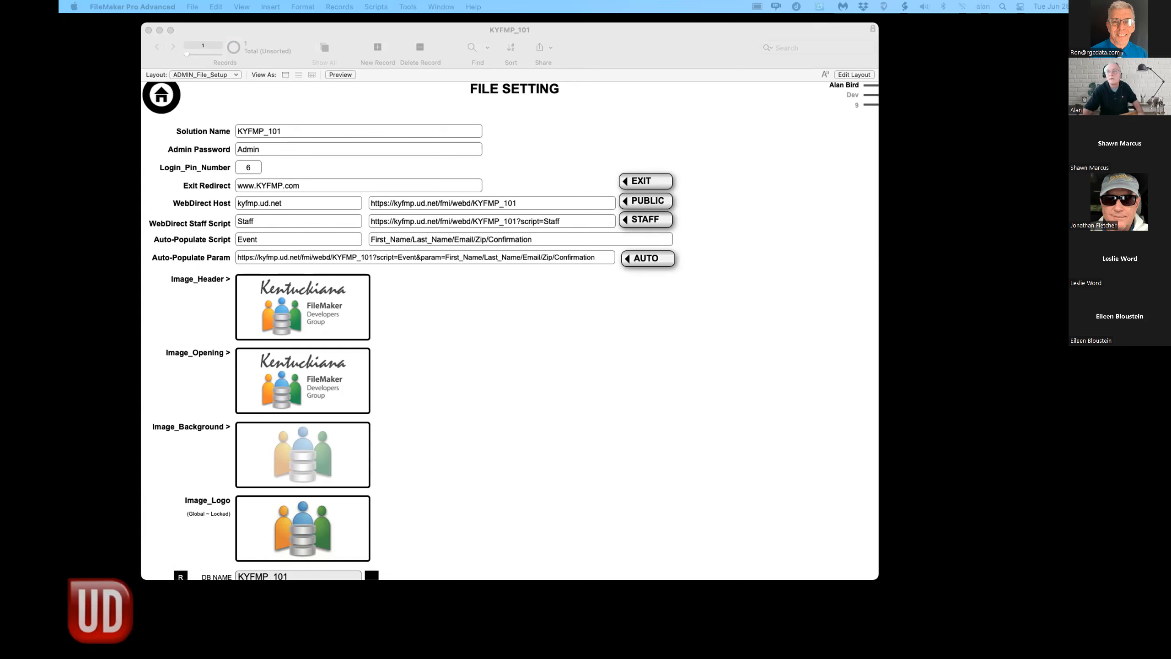
left_click_drag(960, 122, 272, 129)
left_click_drag(550, 544, 972, 463)
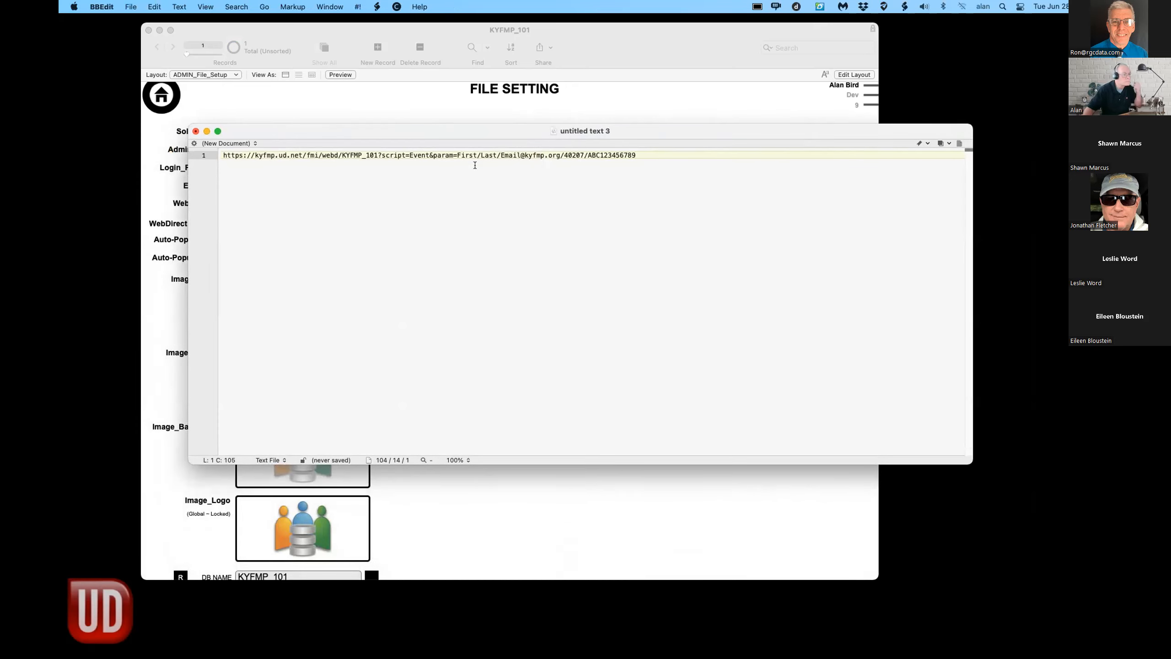
- Replace the First and Last placeholders in the URL with a sample first name and LastName
left_click(457, 155)
left_click_drag(457, 156, 475, 157)
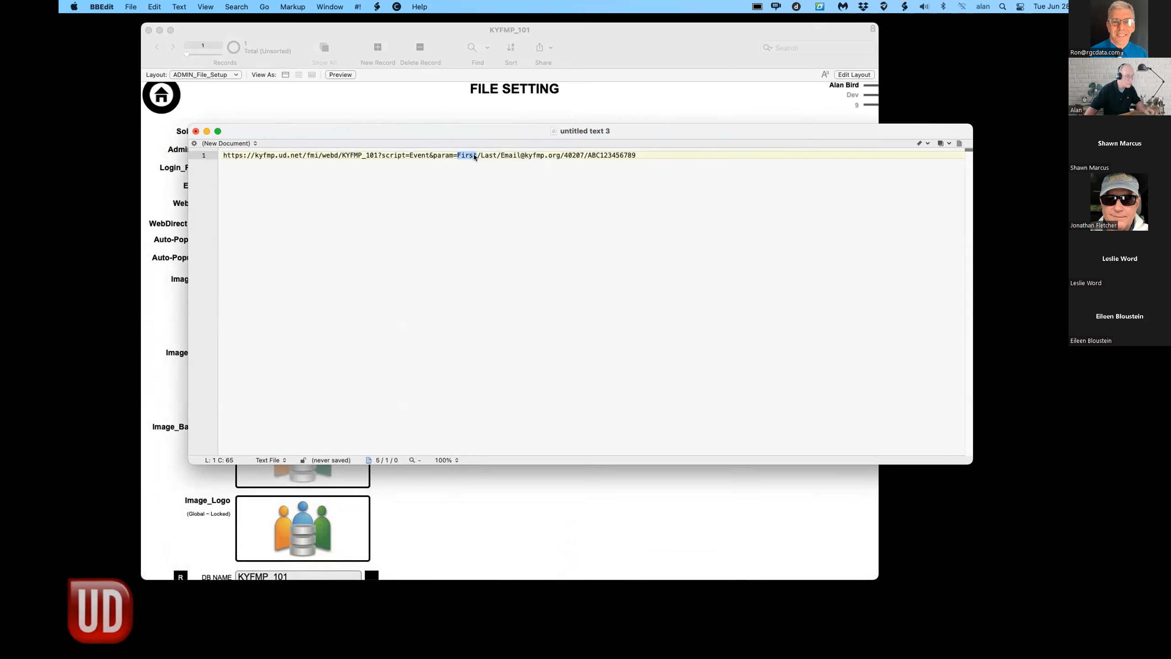
type("Mar")
type("y_")
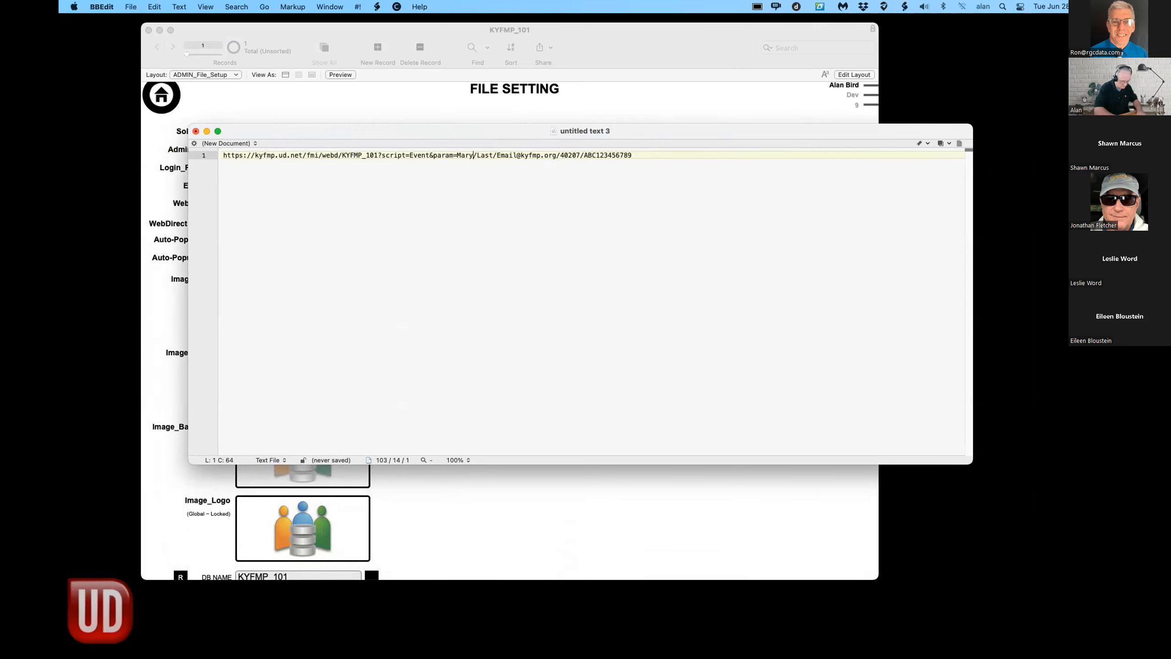
type("Joe")
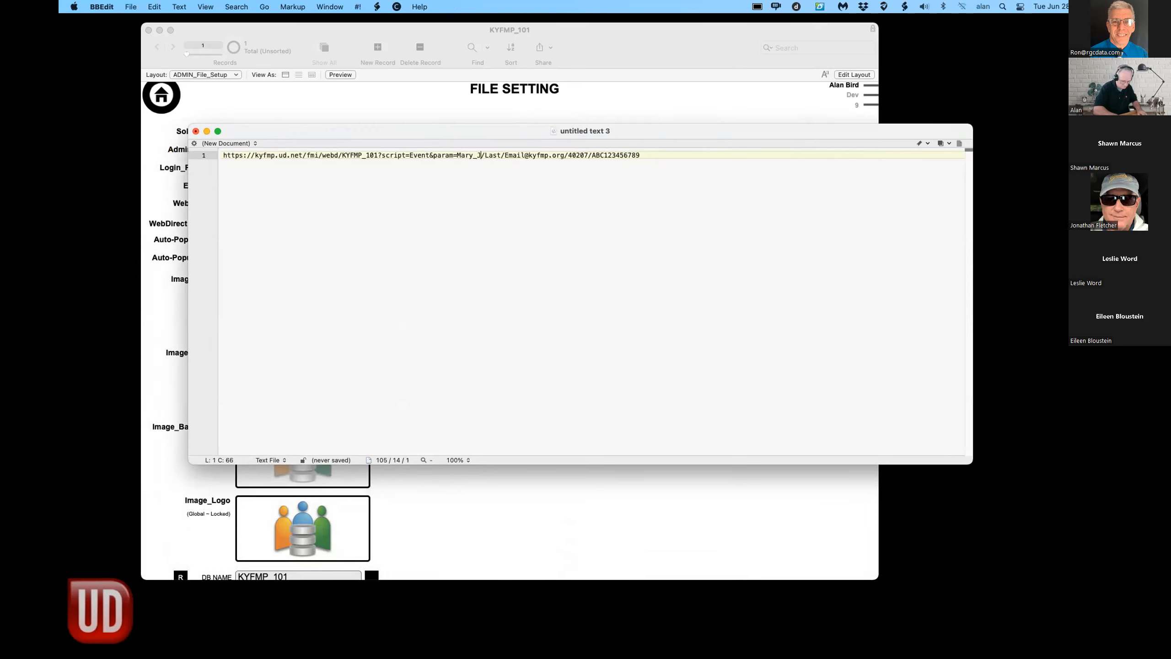
left_click_drag(510, 156, 492, 155)
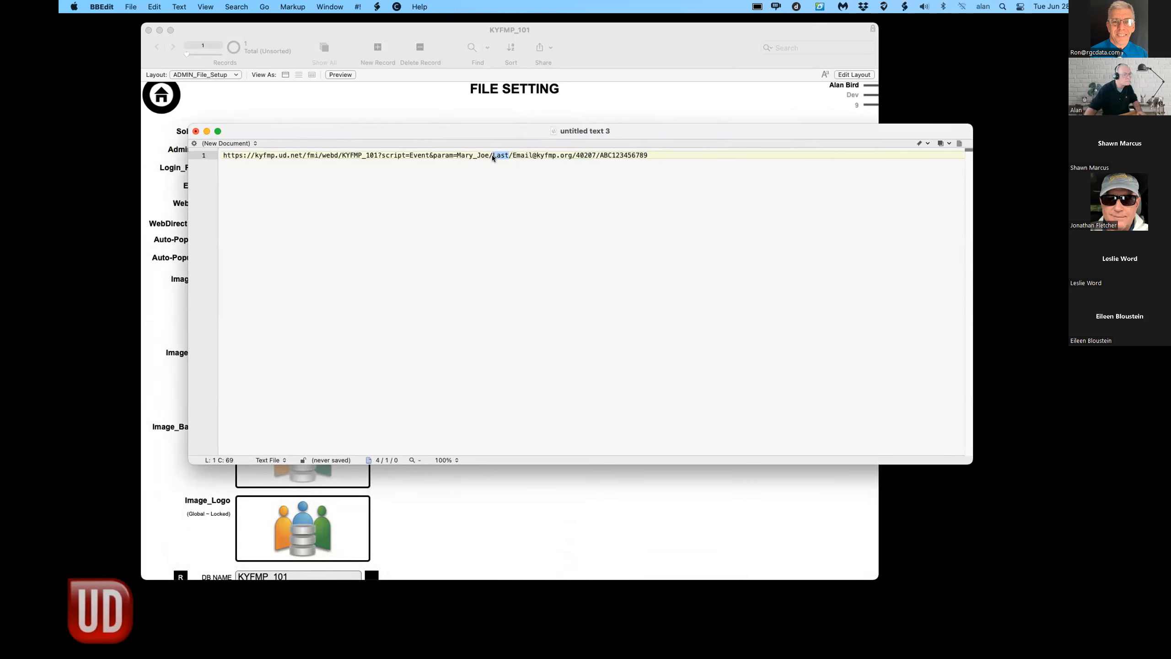
type("1astNem")
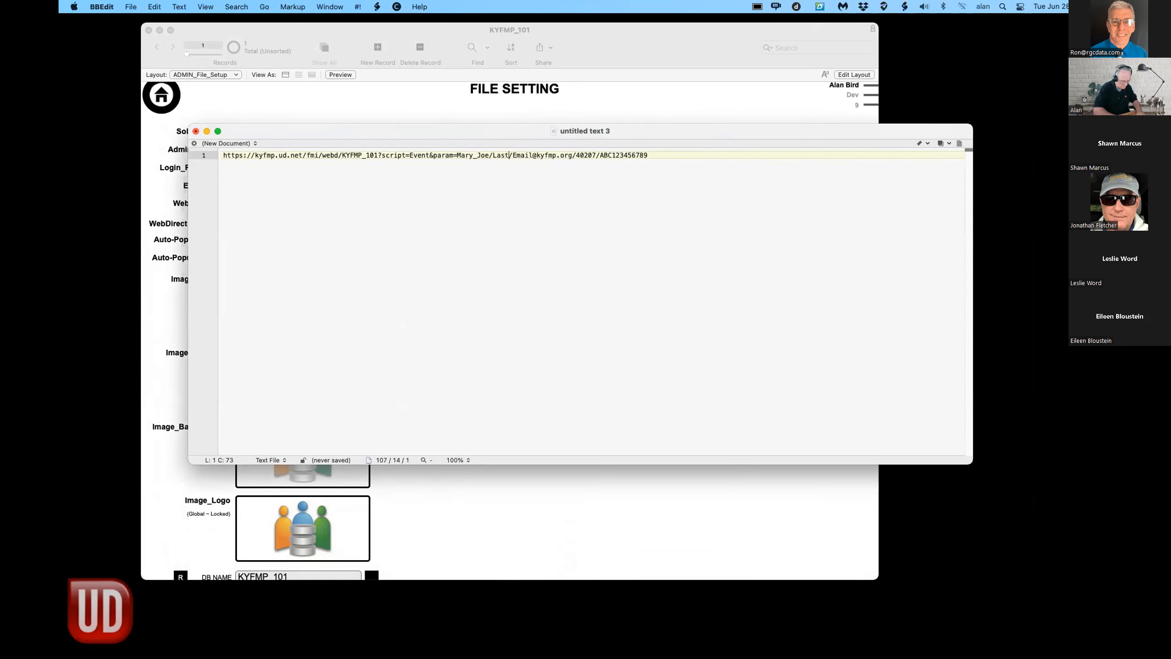
key("BackSpace")
key("BackSpace")
type("ame")
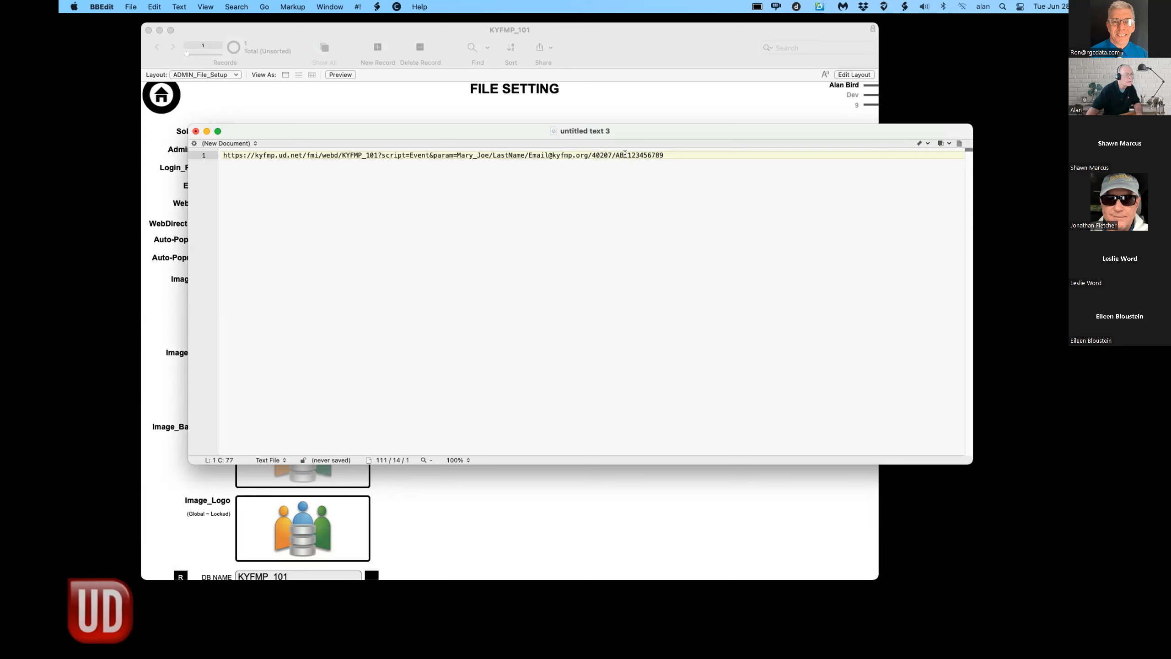
- Select and copy the edited URL, then close the document without saving
left_click_drag(661, 155, 219, 157)
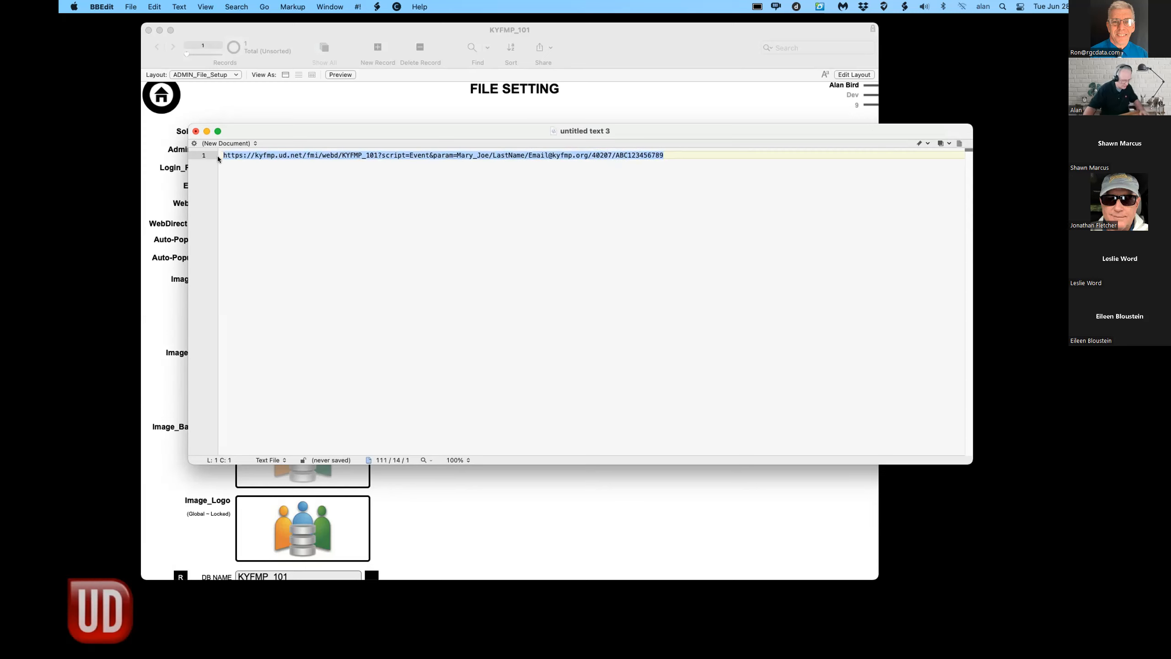
left_click(195, 131)
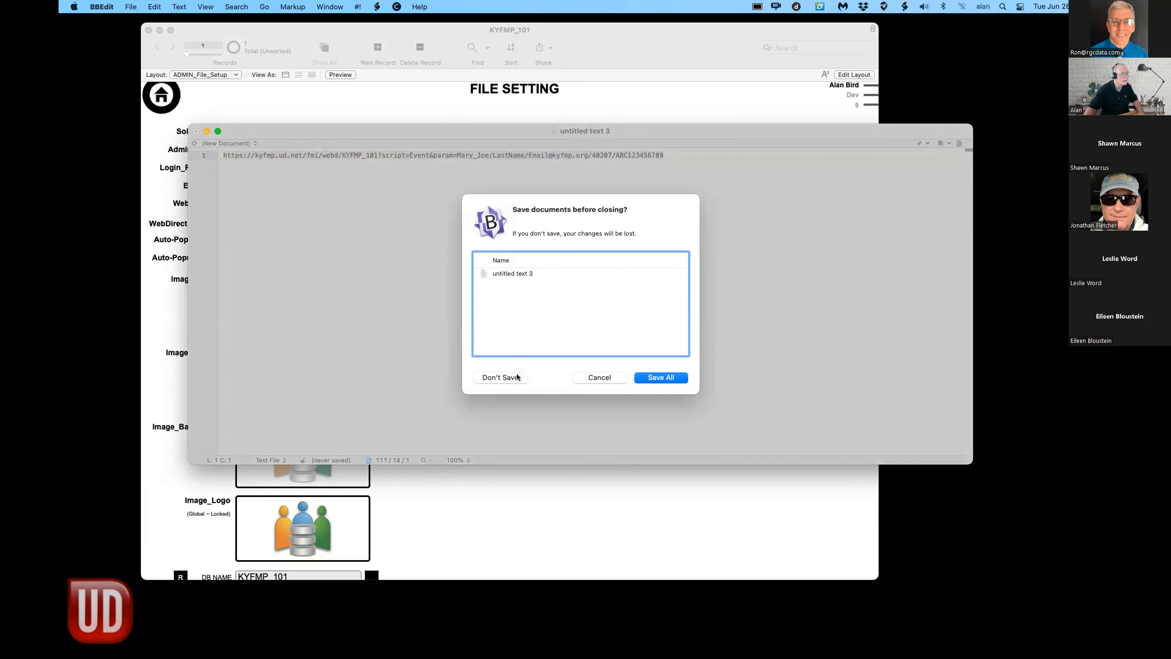
left_click(491, 376)
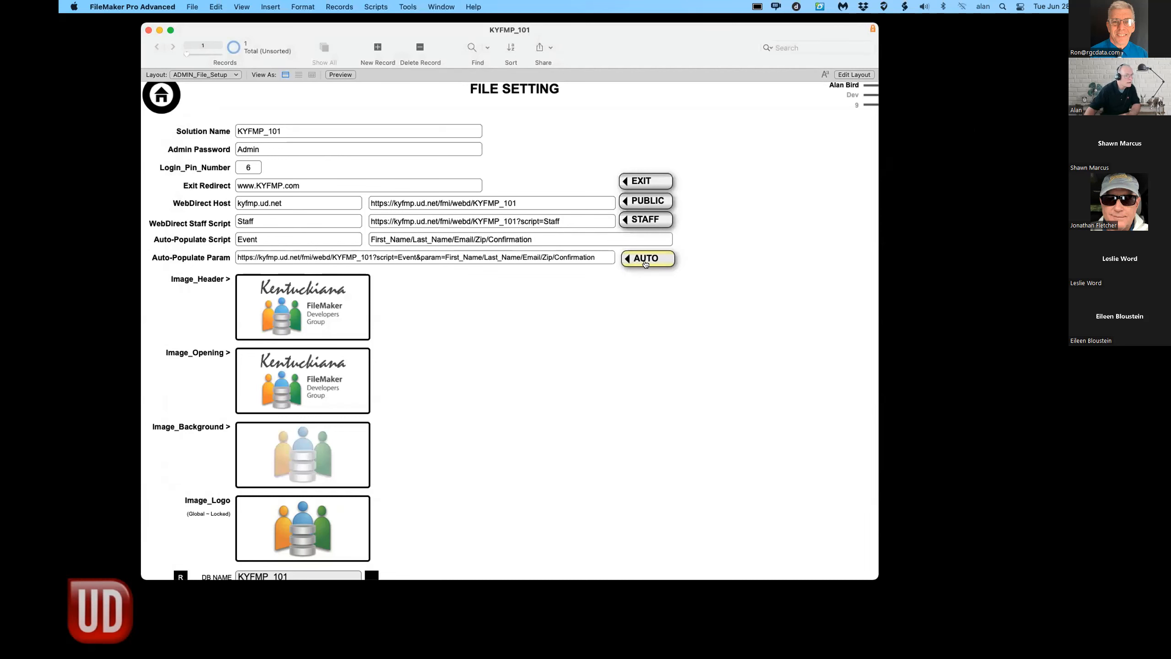
- Open Safari from the Dock and move its window below FileMaker's toolbar
mouse_move(335, 651)
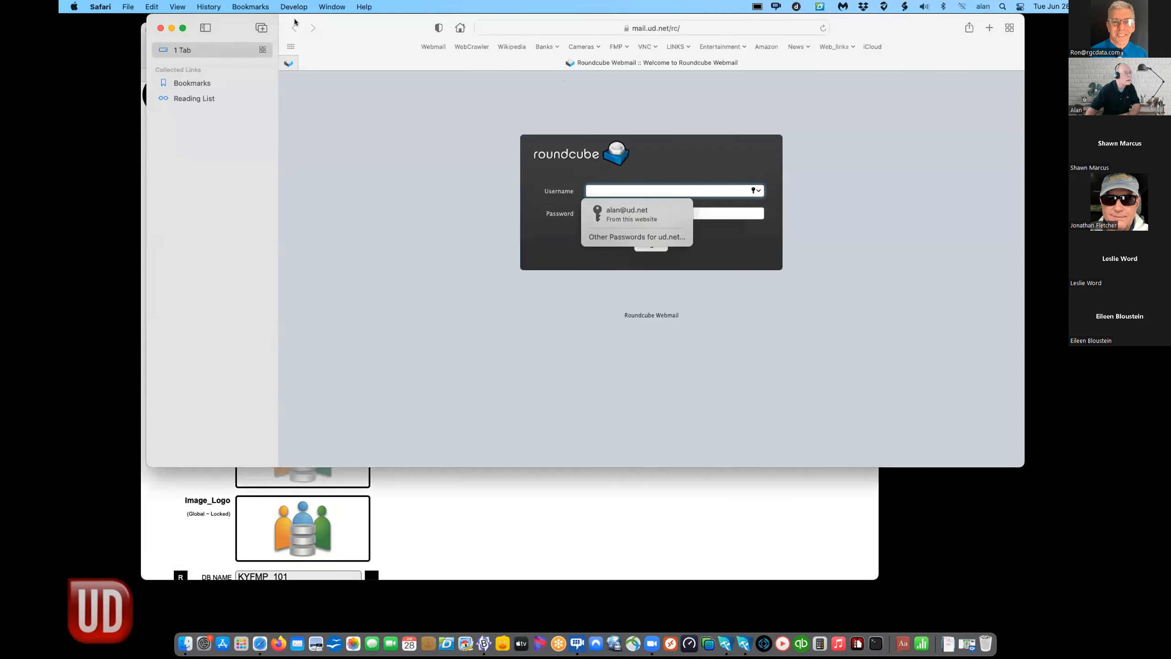
left_click_drag(327, 28, 321, 123)
- Paste the edited URL into Safari's address bar and load the prefilled Contact Entry form
left_click(622, 127)
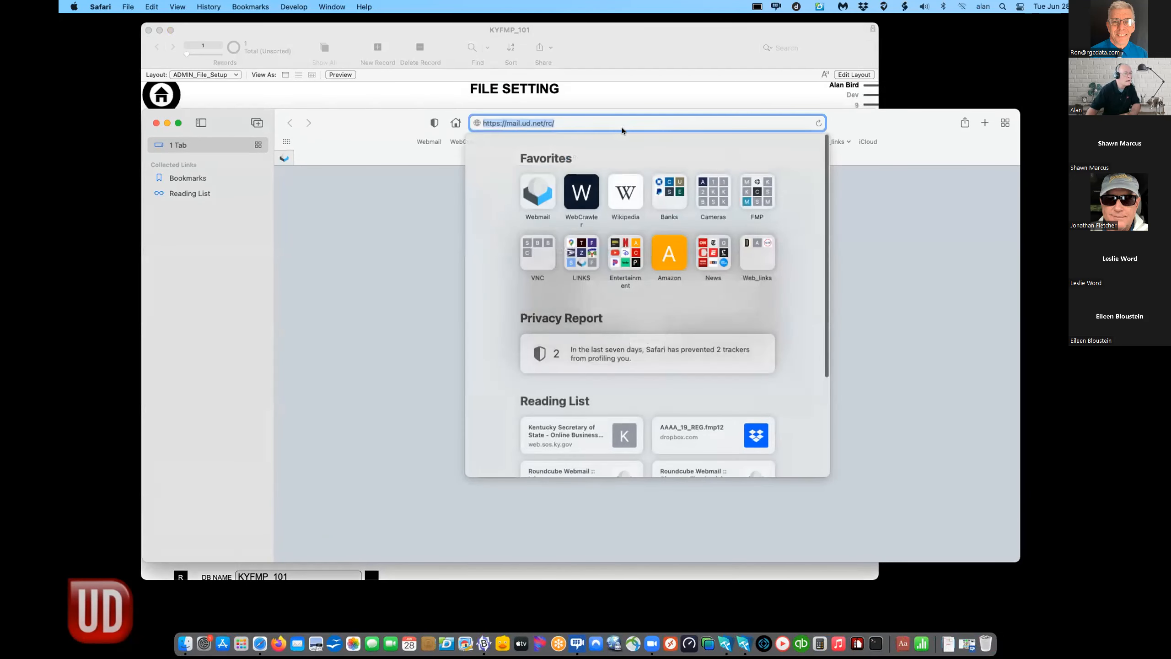
key("super+v")
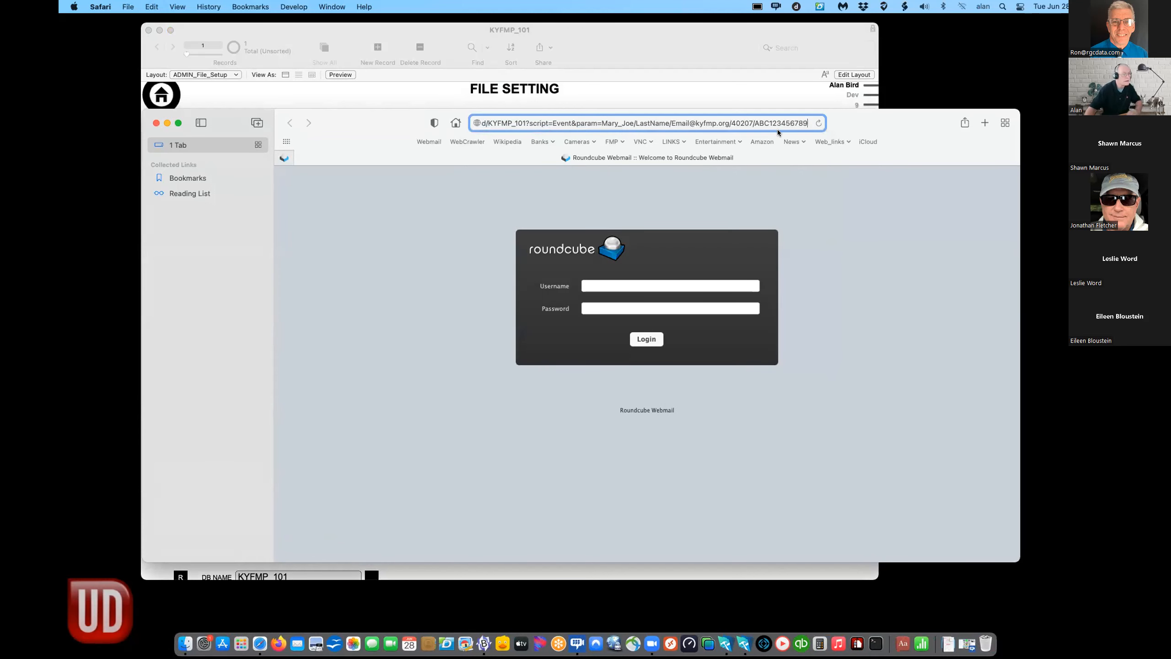
key("Return")
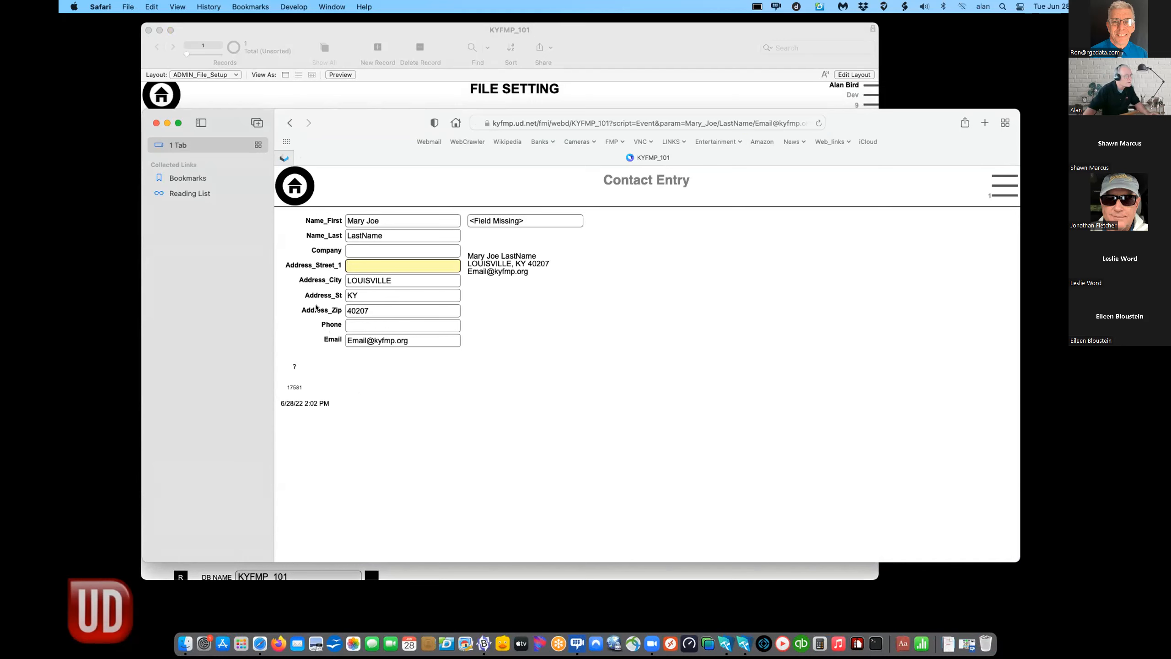
left_click(290, 329)
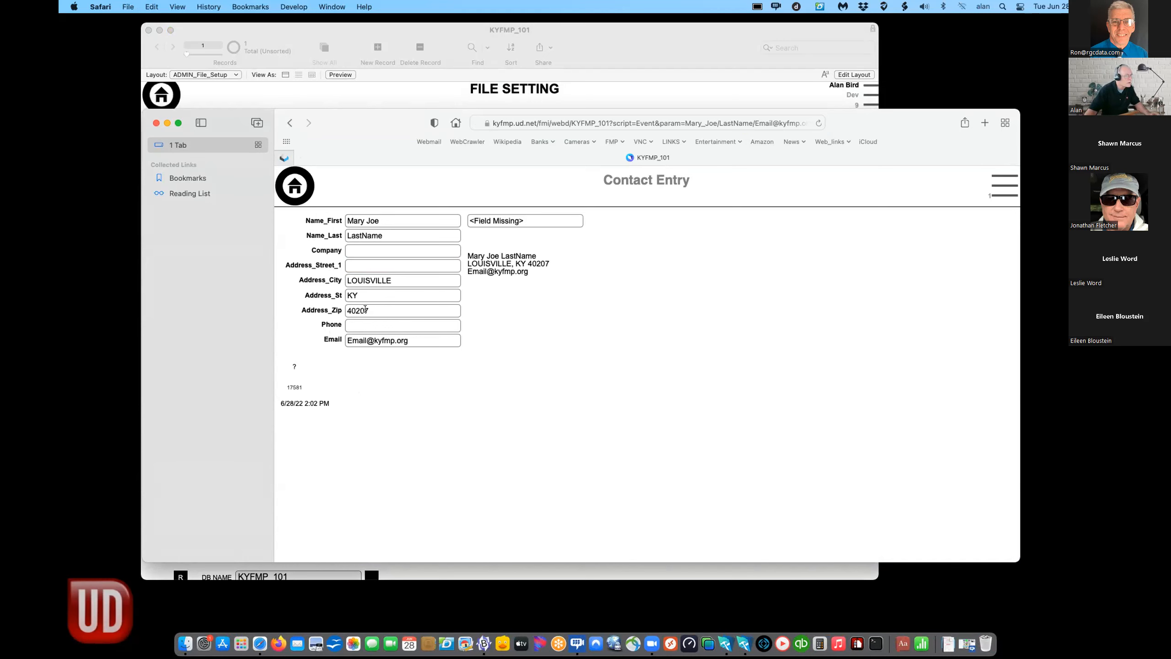
- Test the form: pick city DRUID HILLS, keep state KY, and delete then retype the email's org ending
left_click(397, 280)
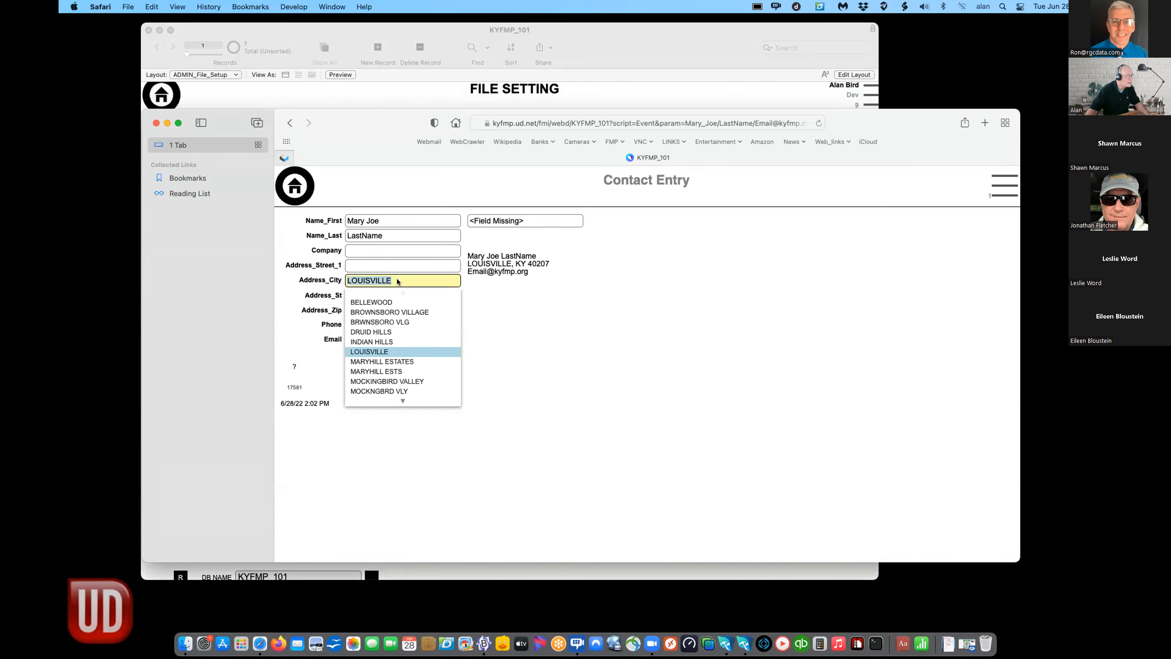
left_click(377, 332)
left_click(290, 333)
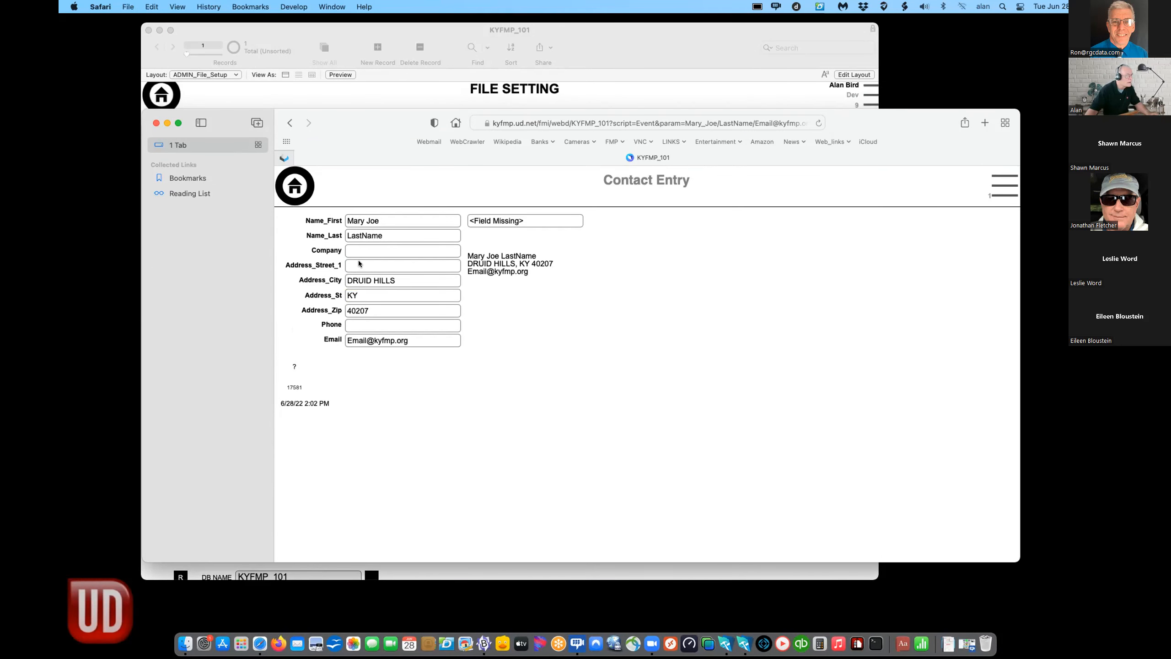
left_click(353, 268)
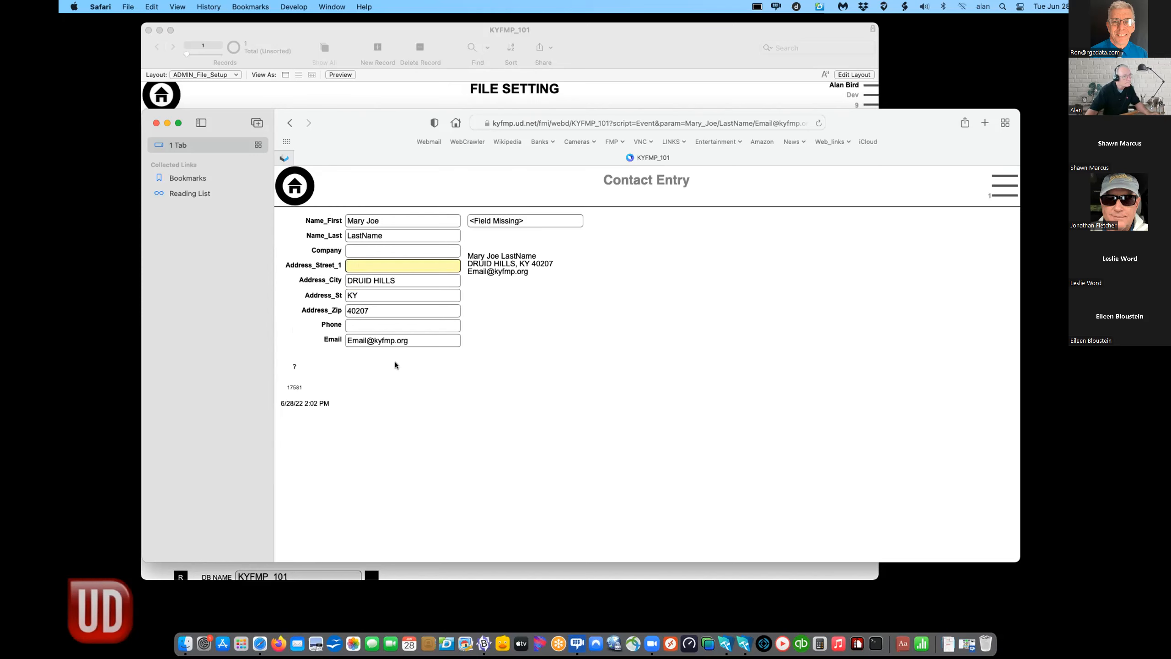
double_click(400, 340)
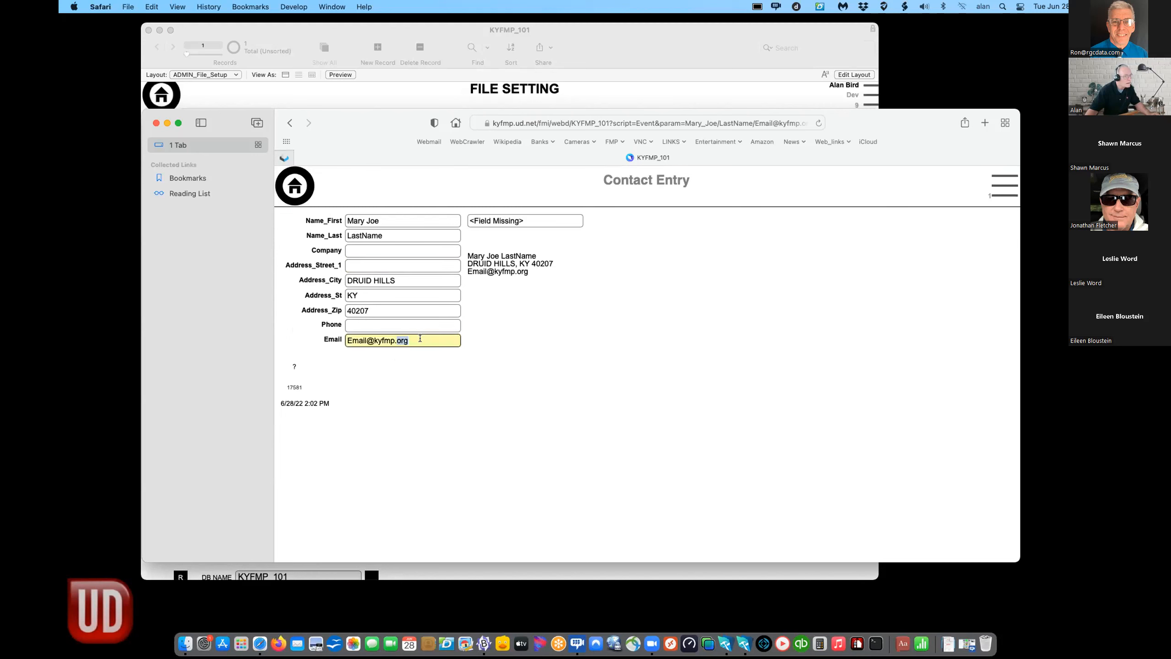
key("BackSpace")
left_click(406, 382)
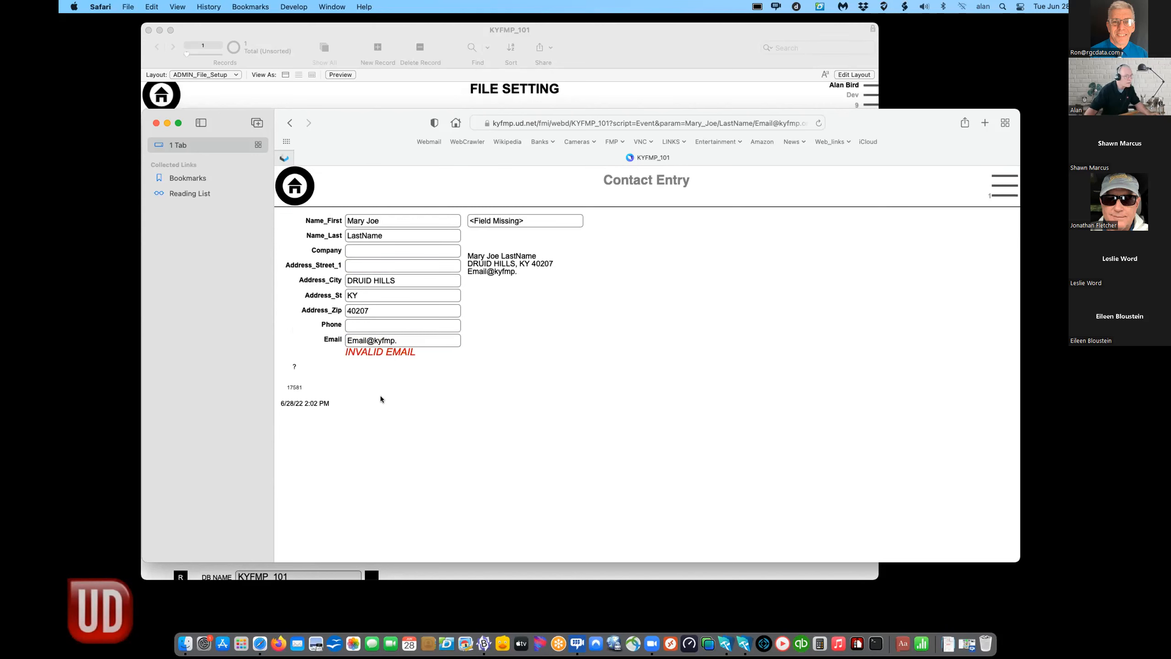
left_click(403, 341)
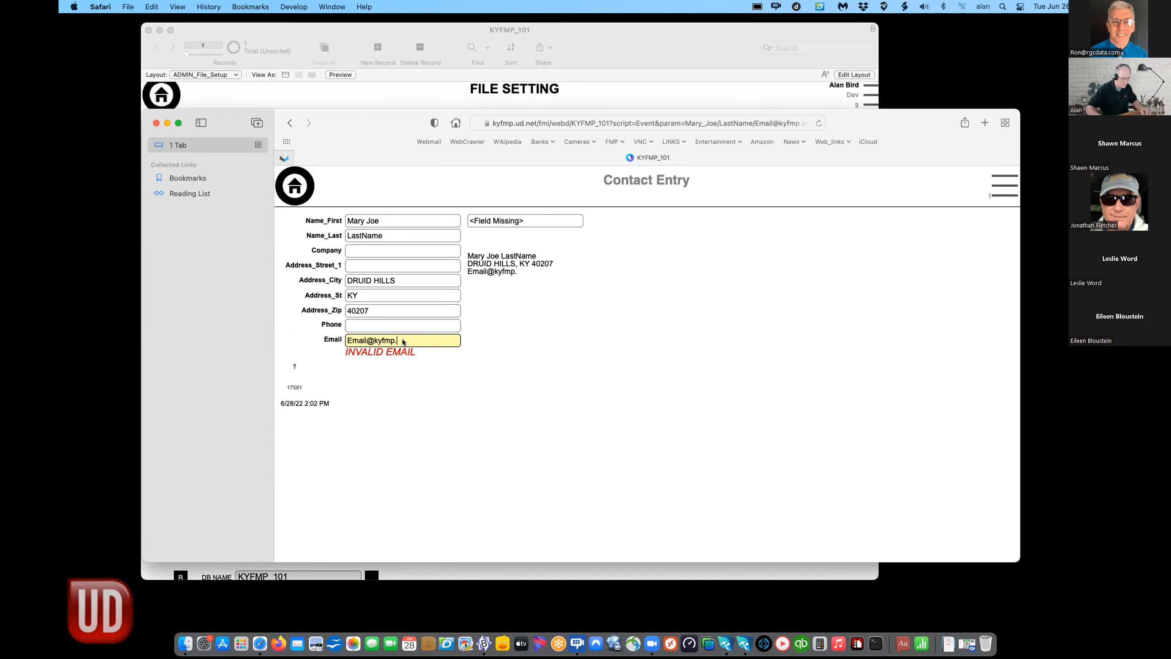
type("org")
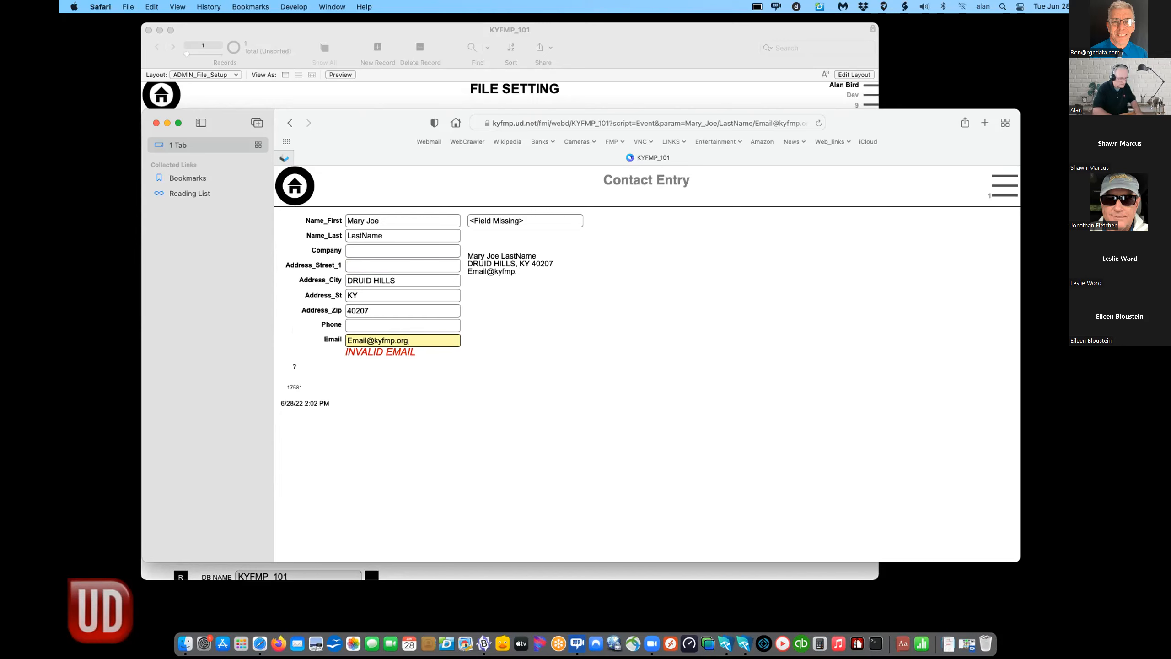
left_click(355, 375)
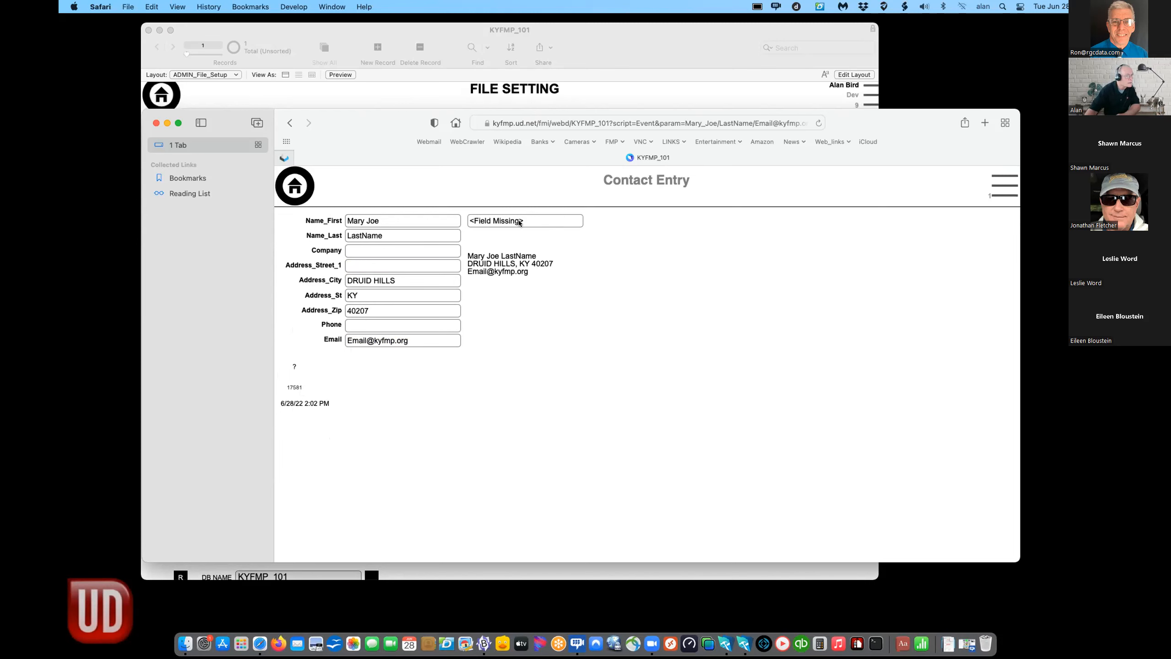
- Reload the auto-populate URL, then close the Safari window
key("super+l")
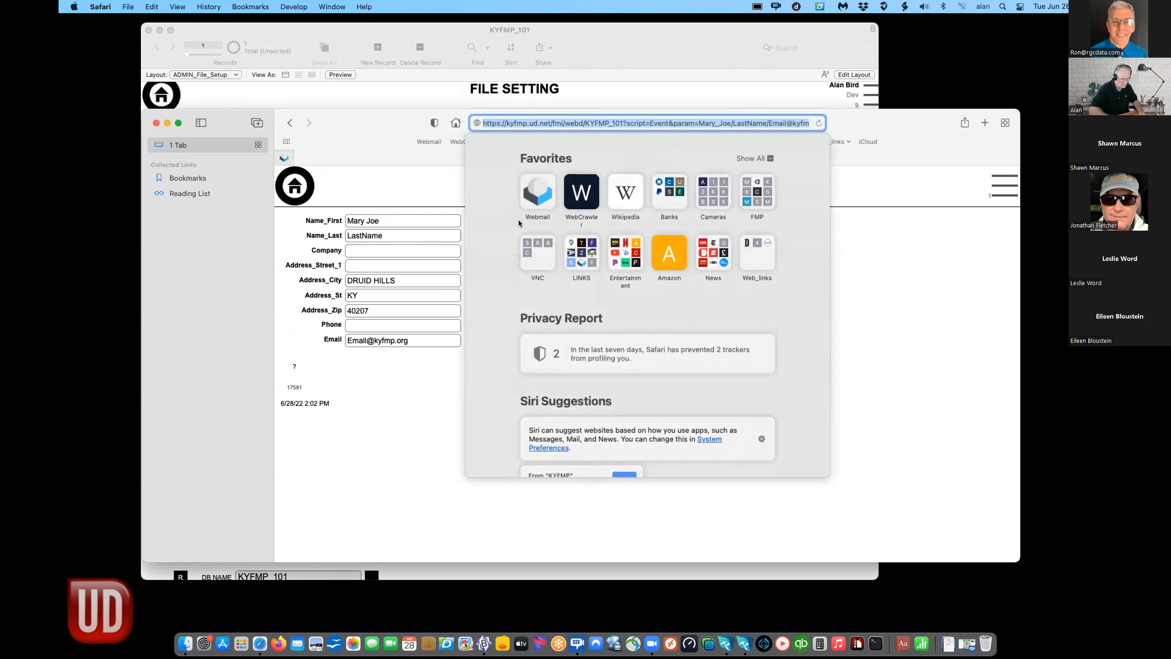
left_click(390, 457)
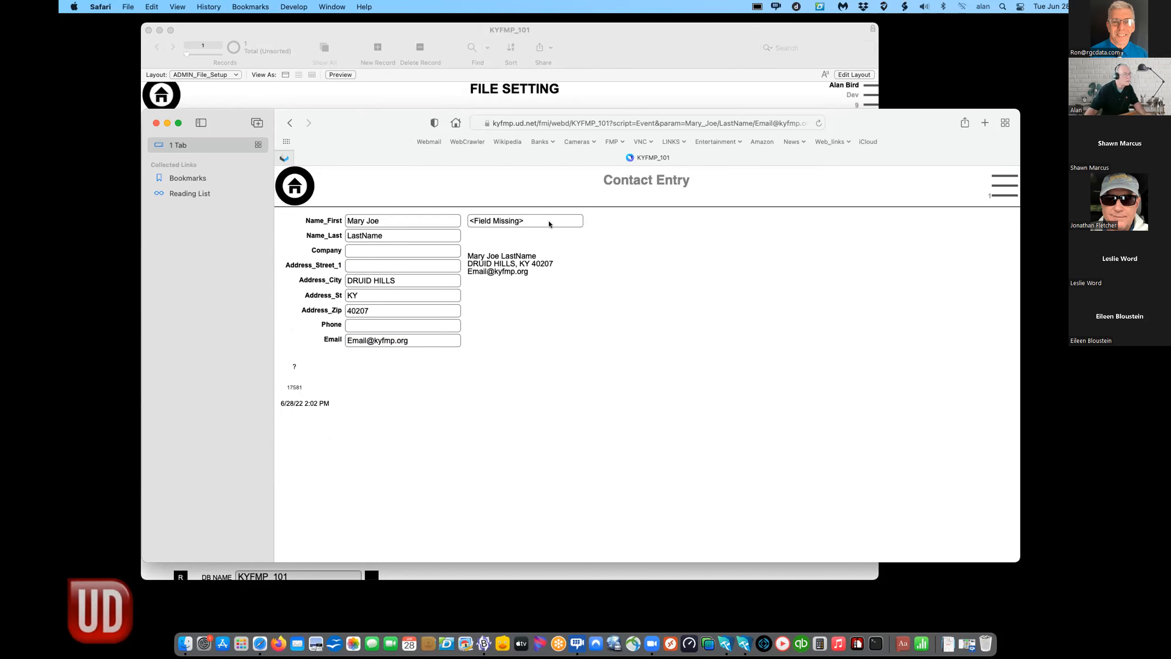
key("super+l")
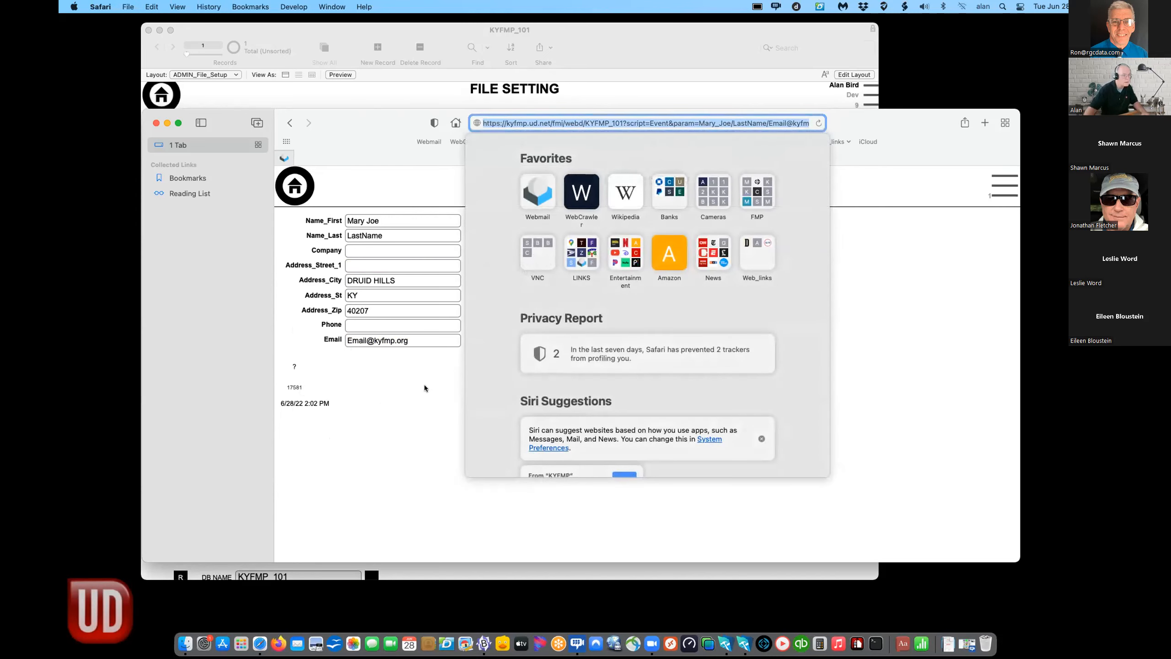
key("Return")
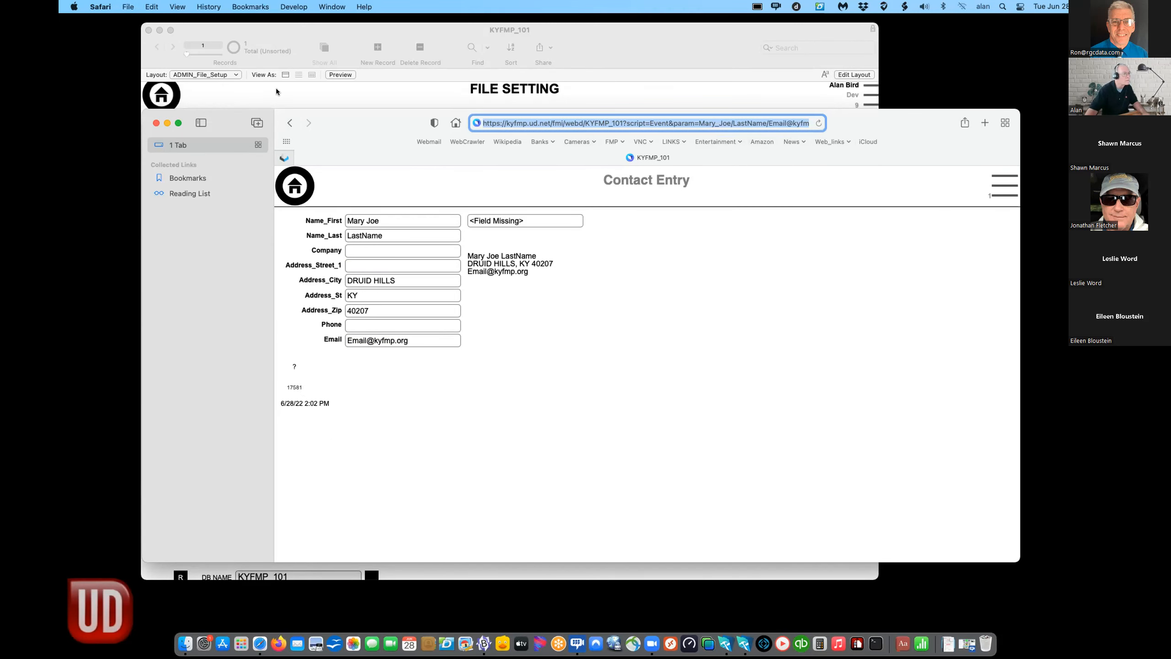
left_click(128, 6)
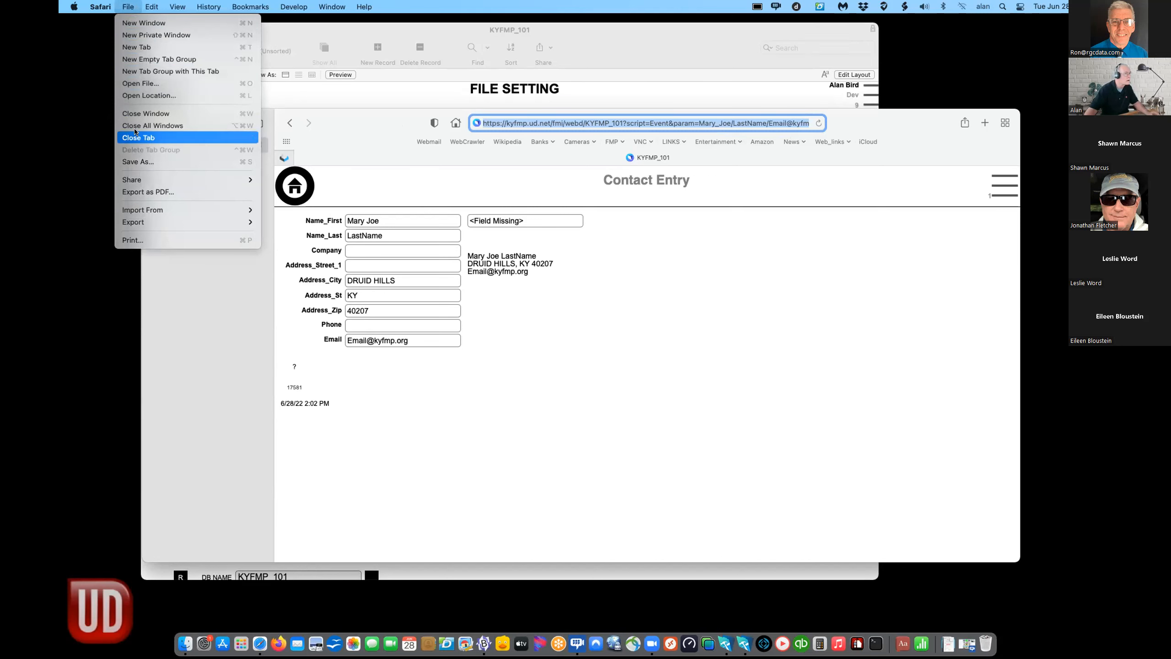
left_click(139, 113)
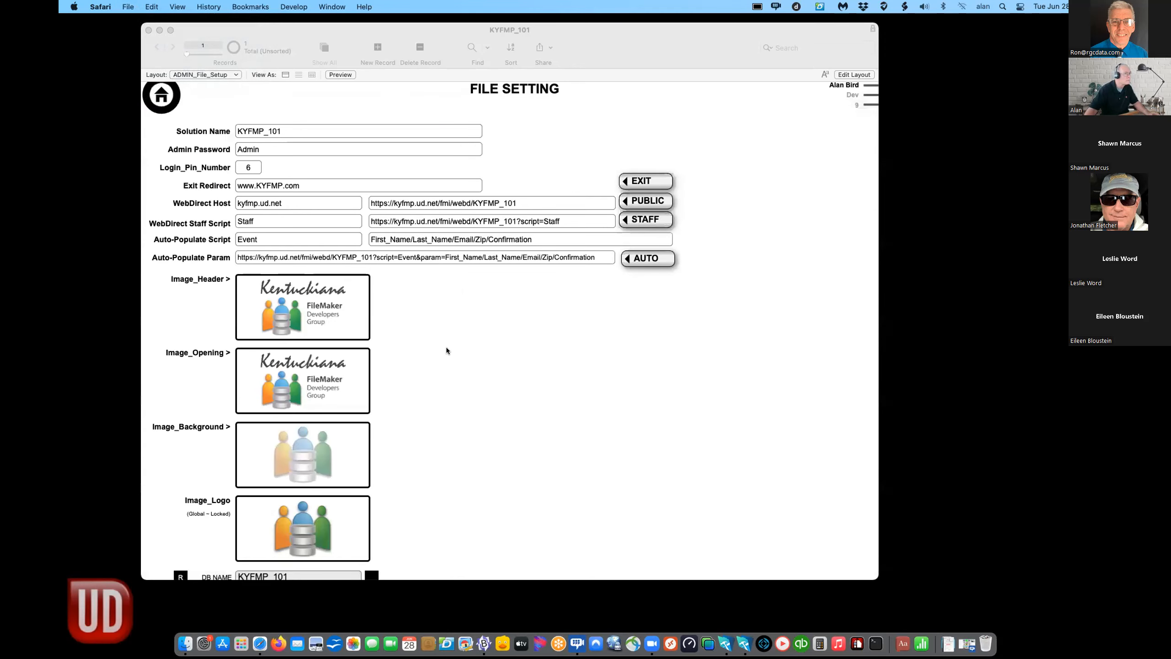
- Bind the <Field Missing> box on CONTACT_Data_Entry to CN_Confirmation and return to Browse mode
left_click(447, 351)
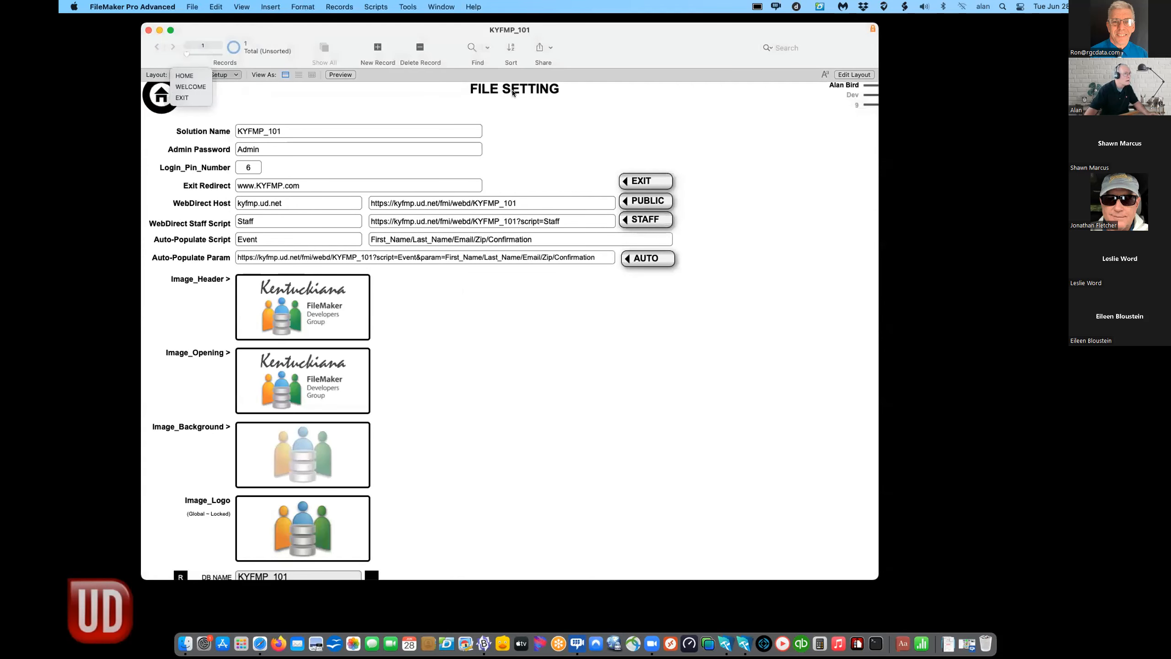
left_click(852, 74)
left_click(125, 74)
mouse_move(129, 125)
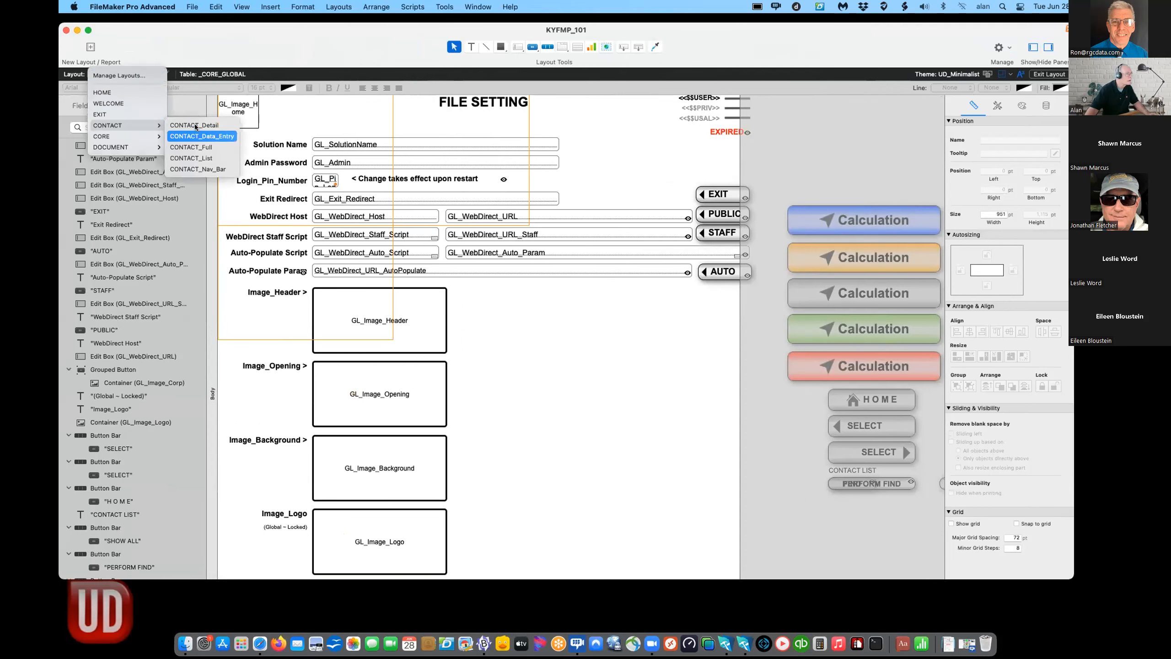
left_click(210, 136)
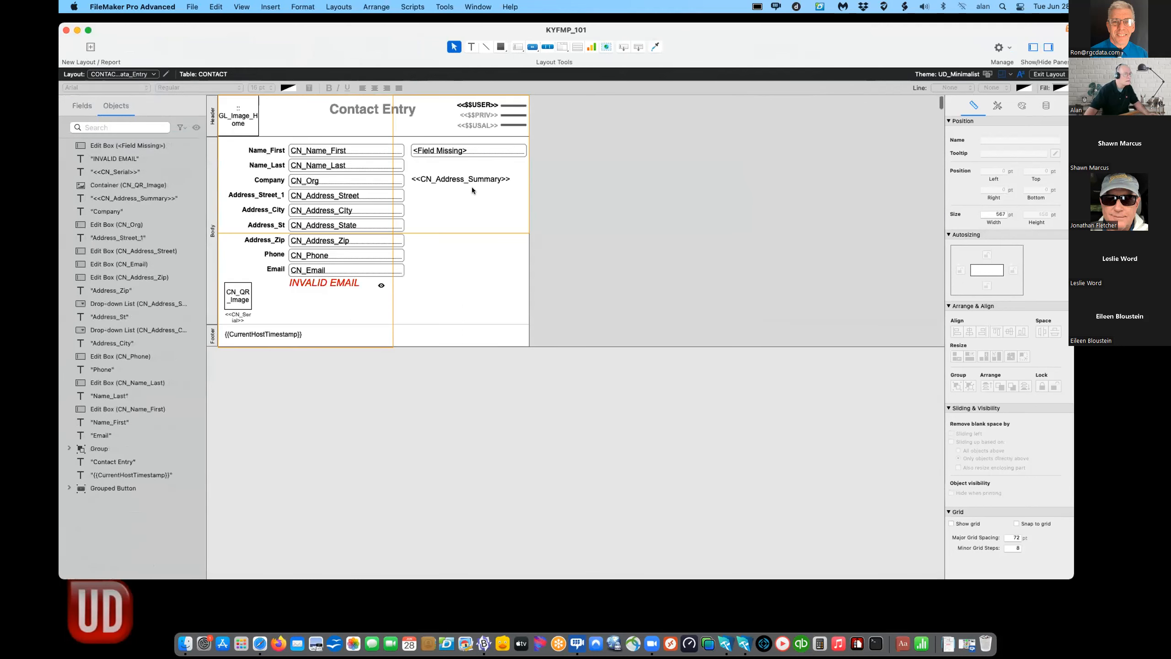
left_click(465, 151)
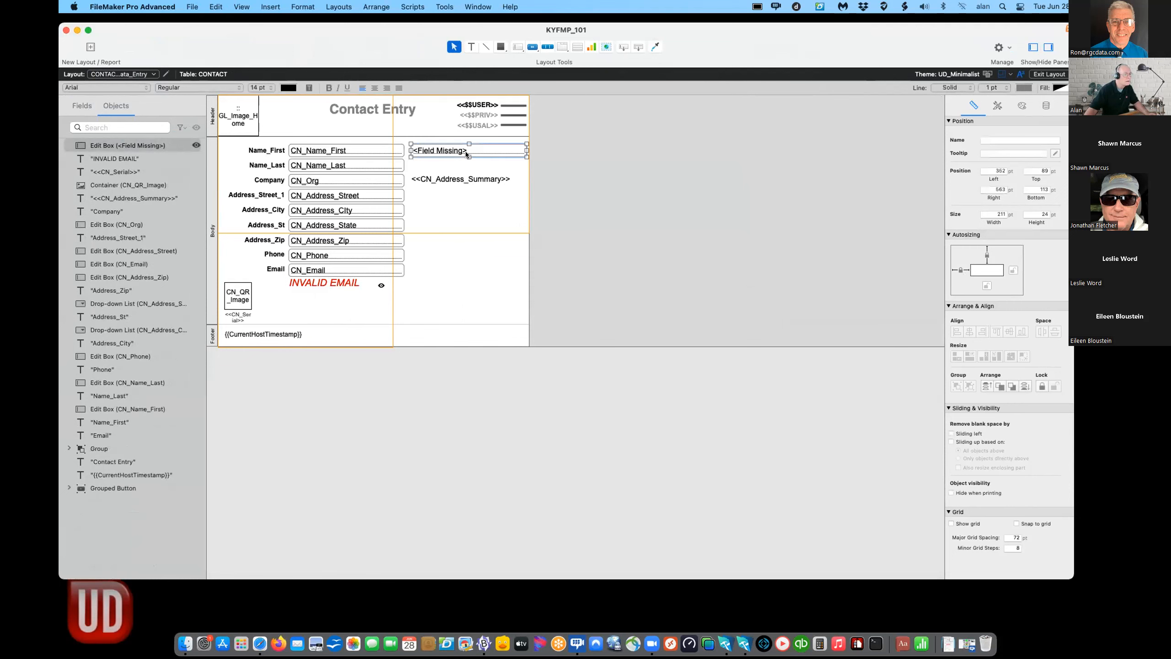
double_click(465, 151)
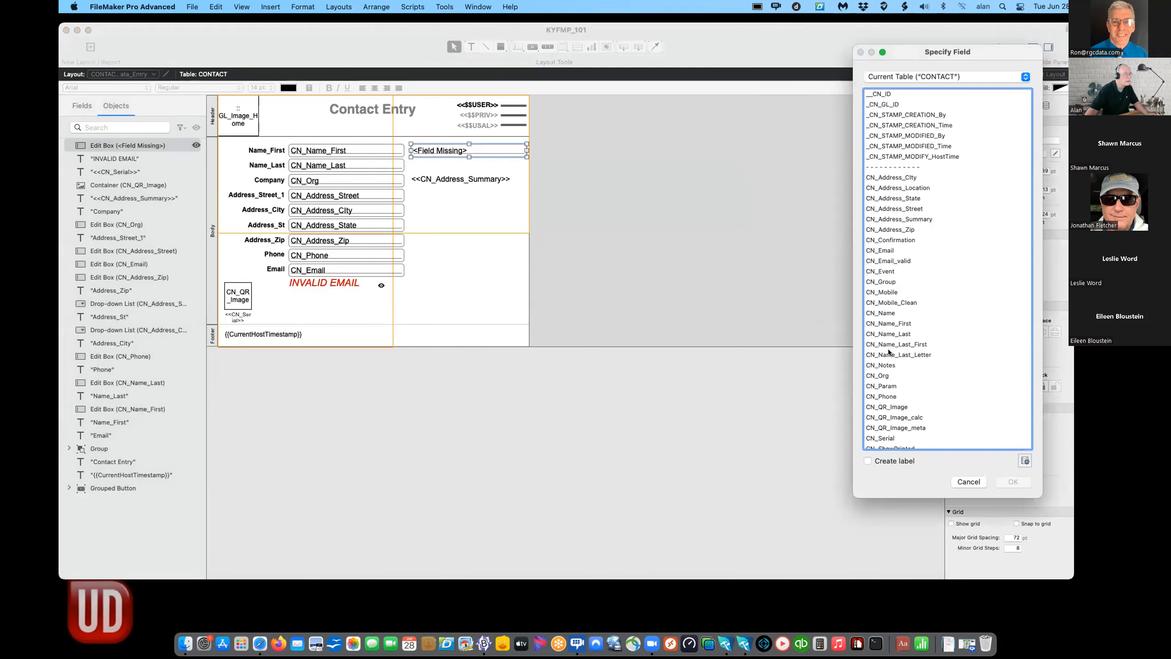
double_click(891, 241)
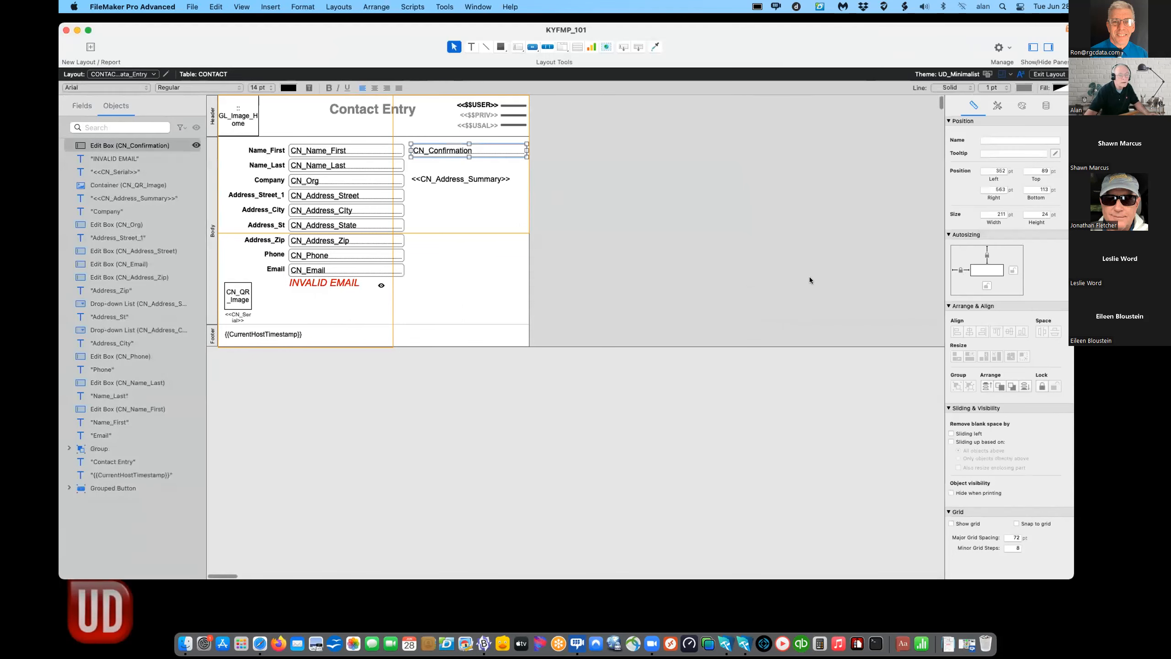
key("super+b")
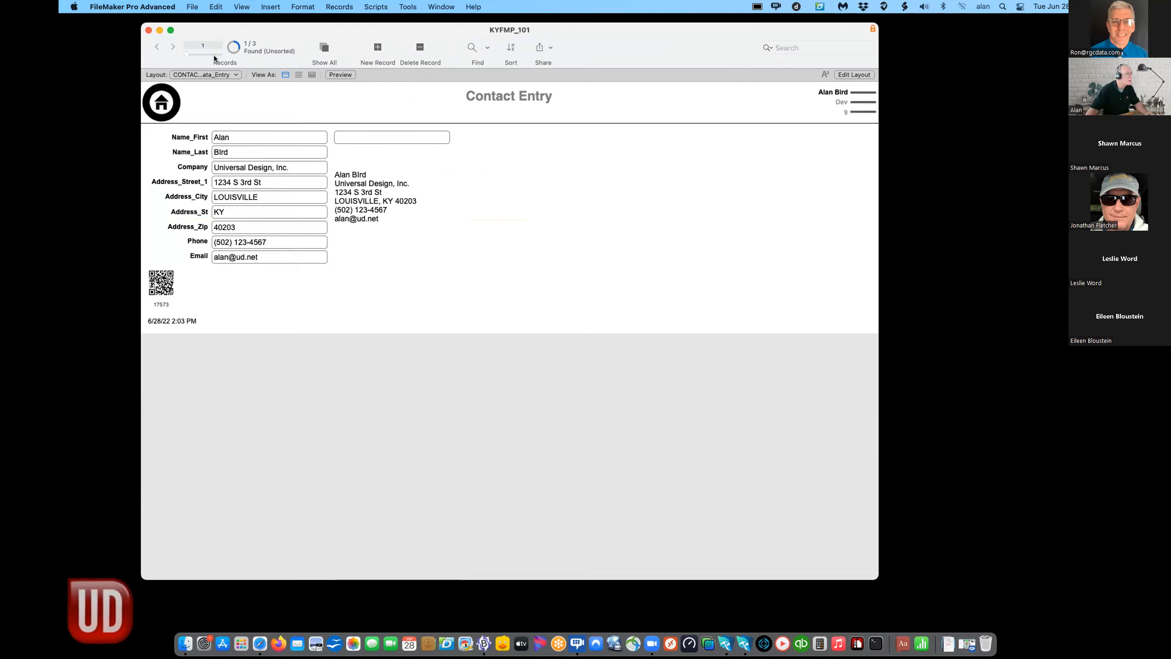
- Show all 3 contact records and browse to record 3 with confirmation code ABC123456789
key("super+l")
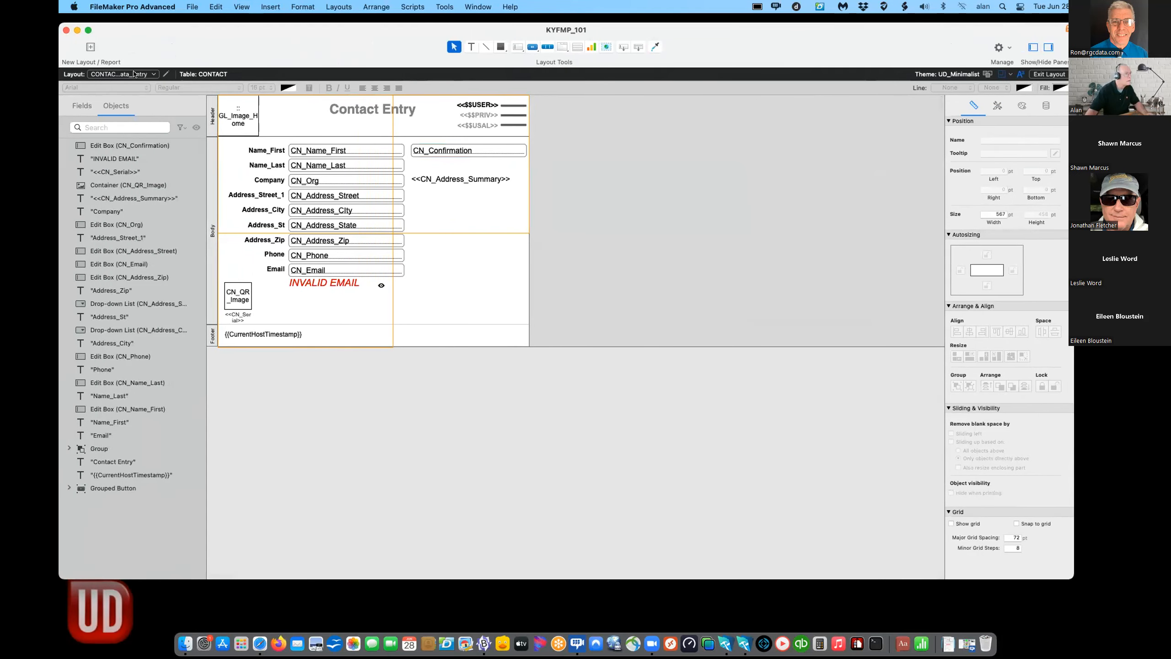
key("super+b")
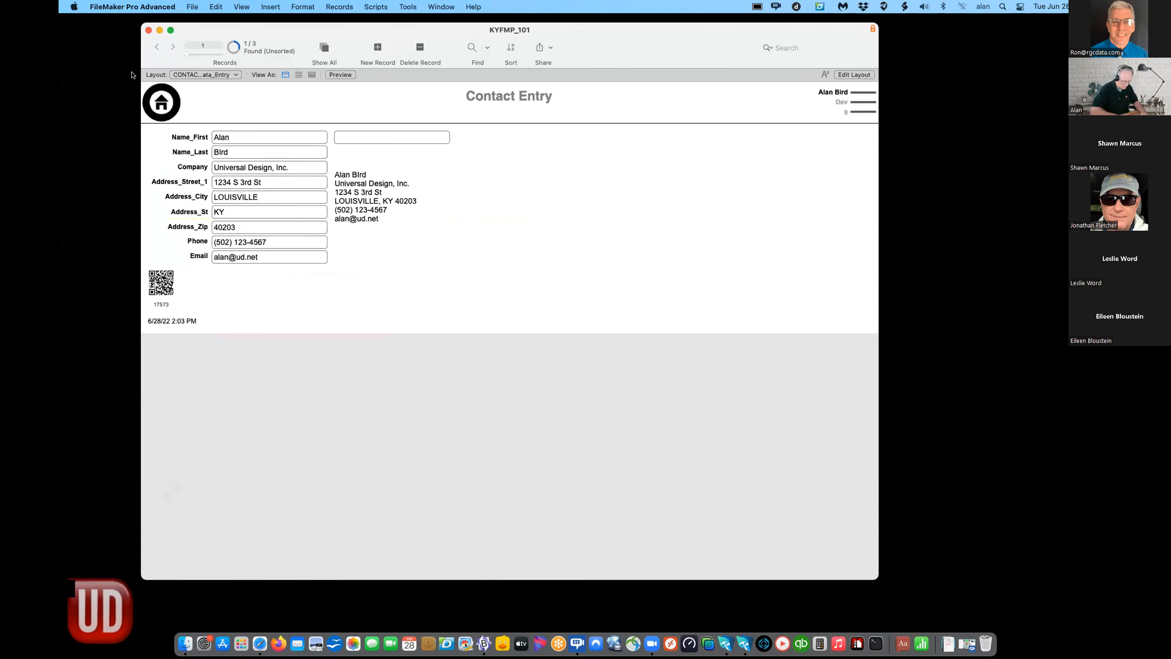
left_click(312, 49)
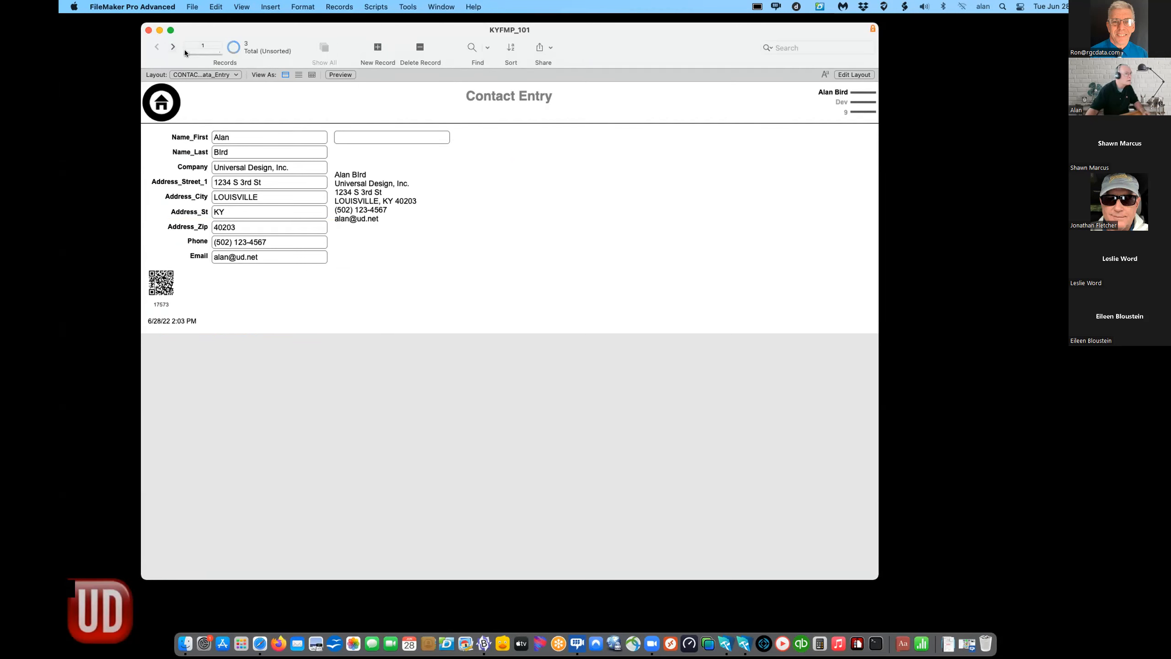
left_click_drag(186, 53, 223, 52)
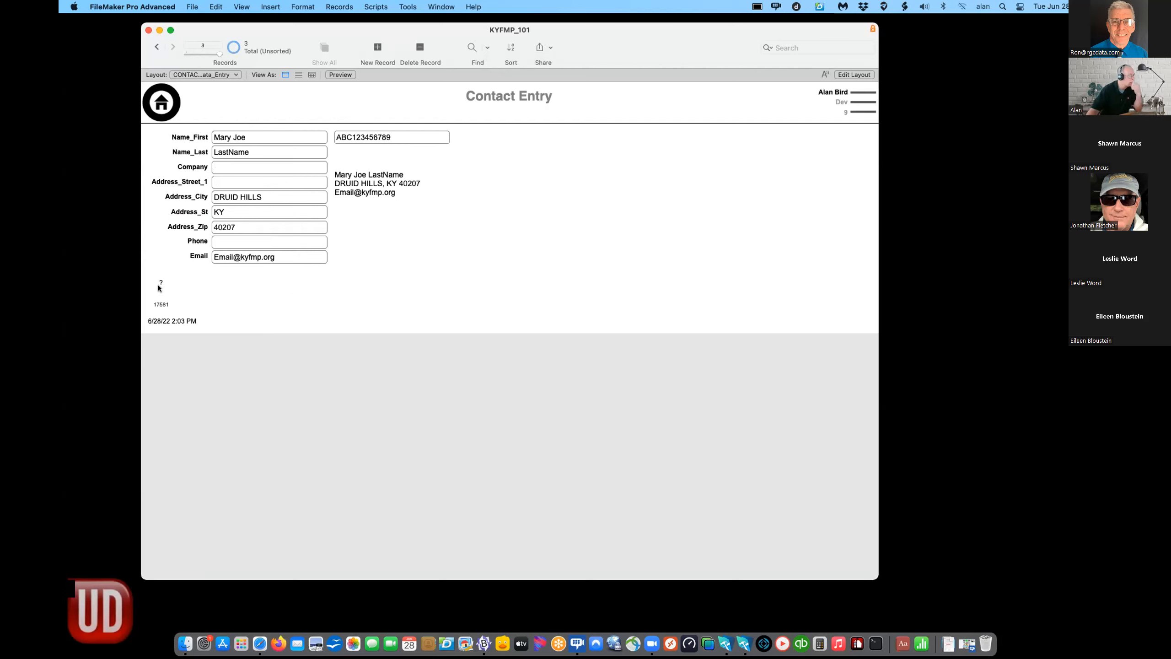
left_click(157, 46)
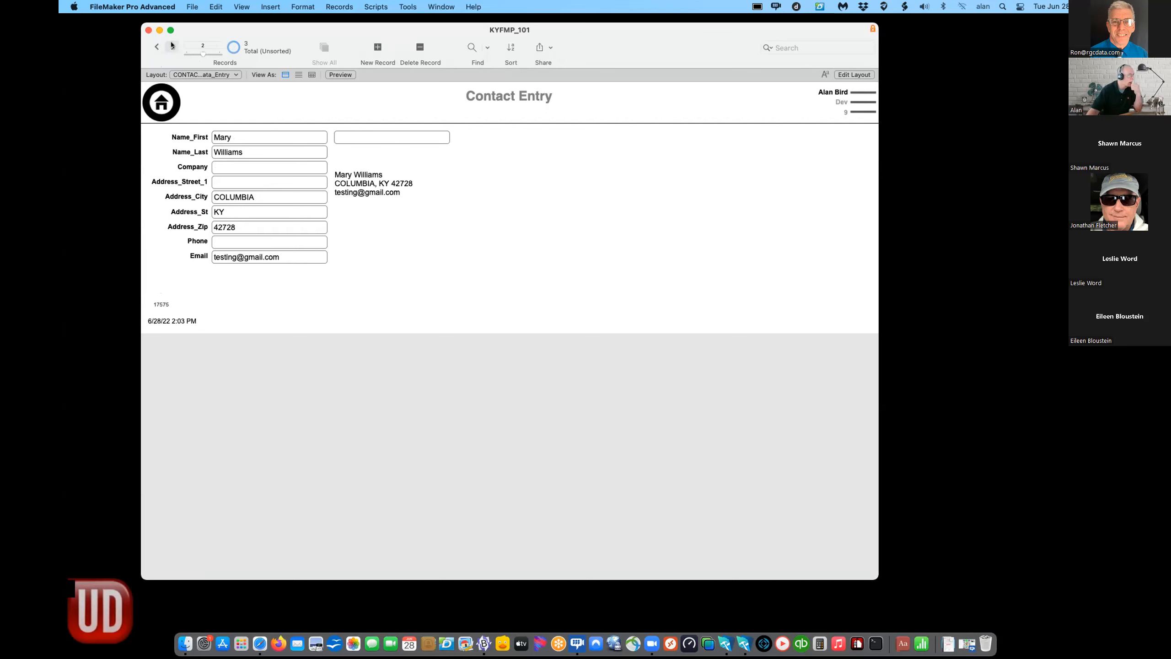
left_click(171, 46)
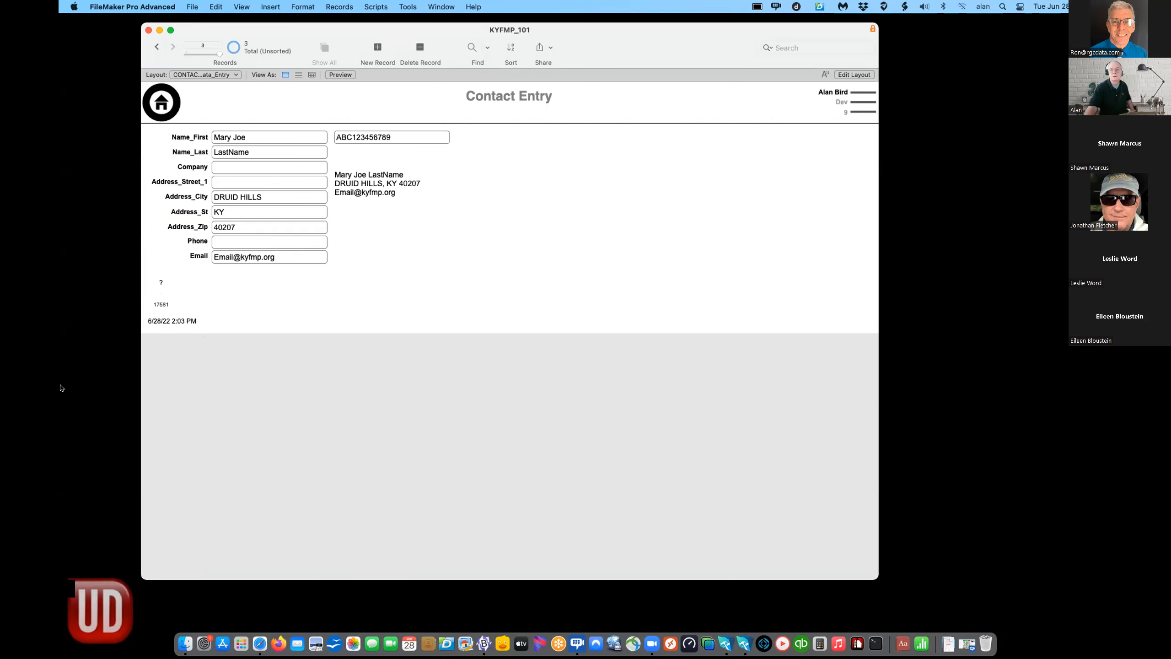
- Move and shrink the FileMaker window, briefly opening the HOME/EXIT options popover
left_click_drag(835, 26, 840, 60)
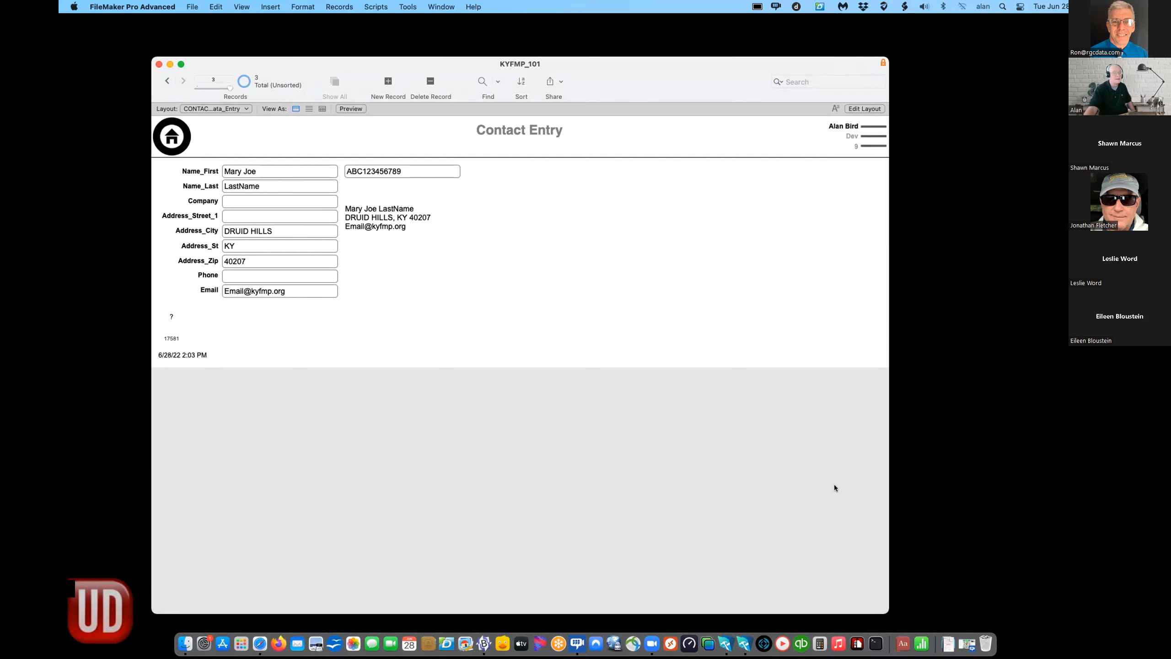
left_click_drag(888, 613, 661, 498)
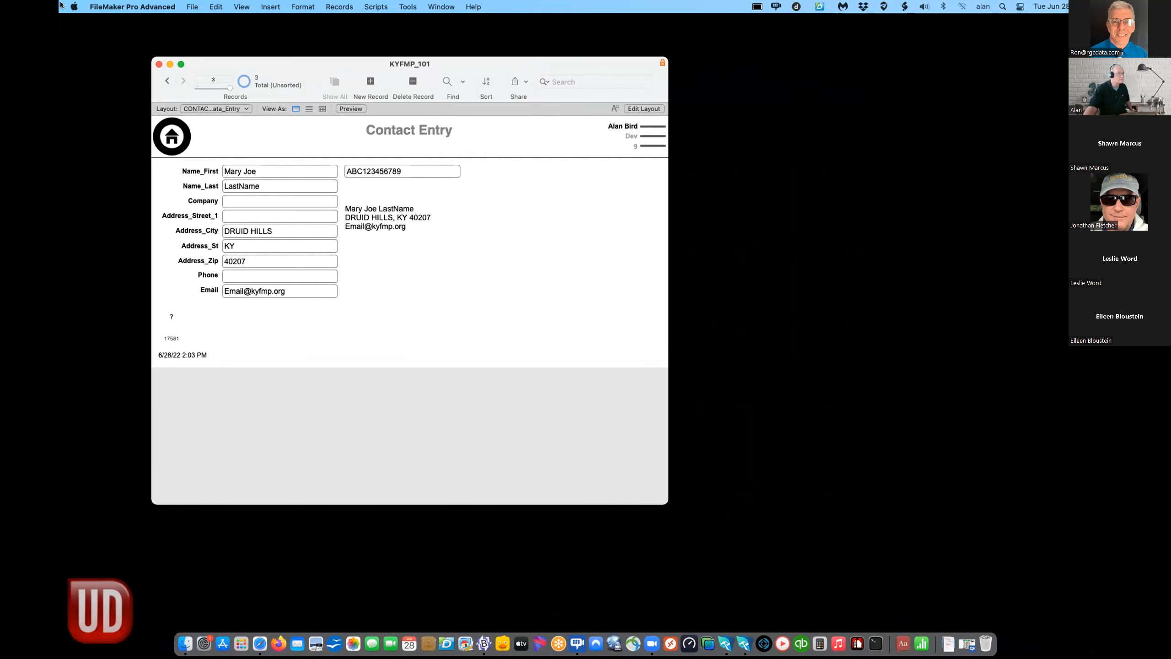
left_click(658, 133)
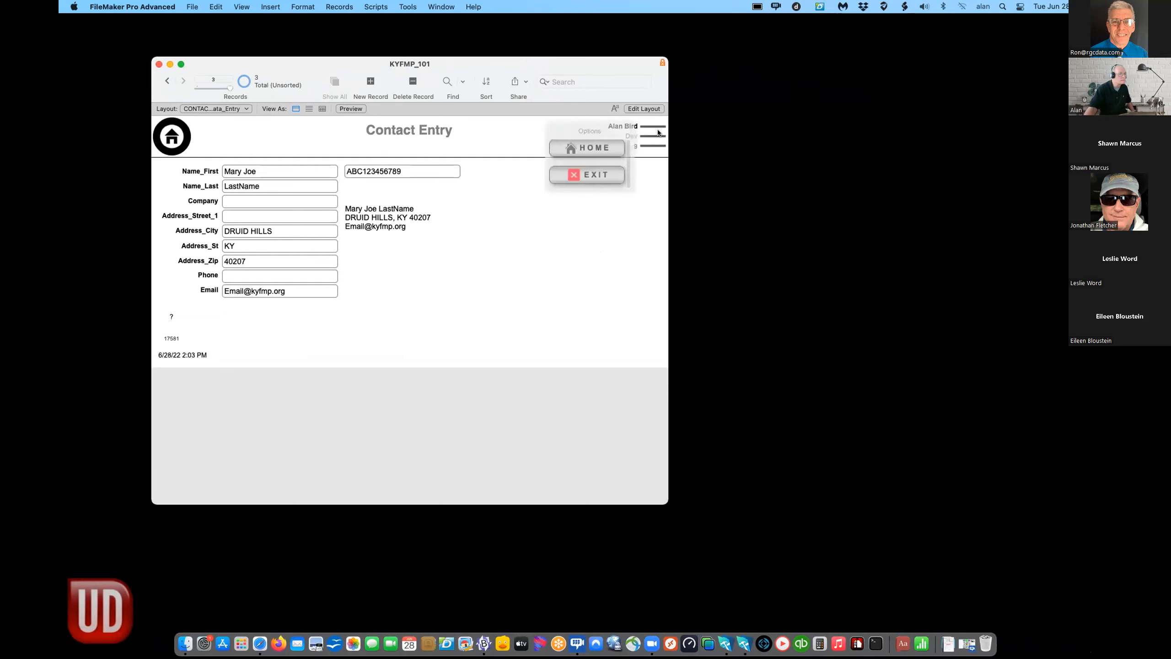
left_click(481, 253)
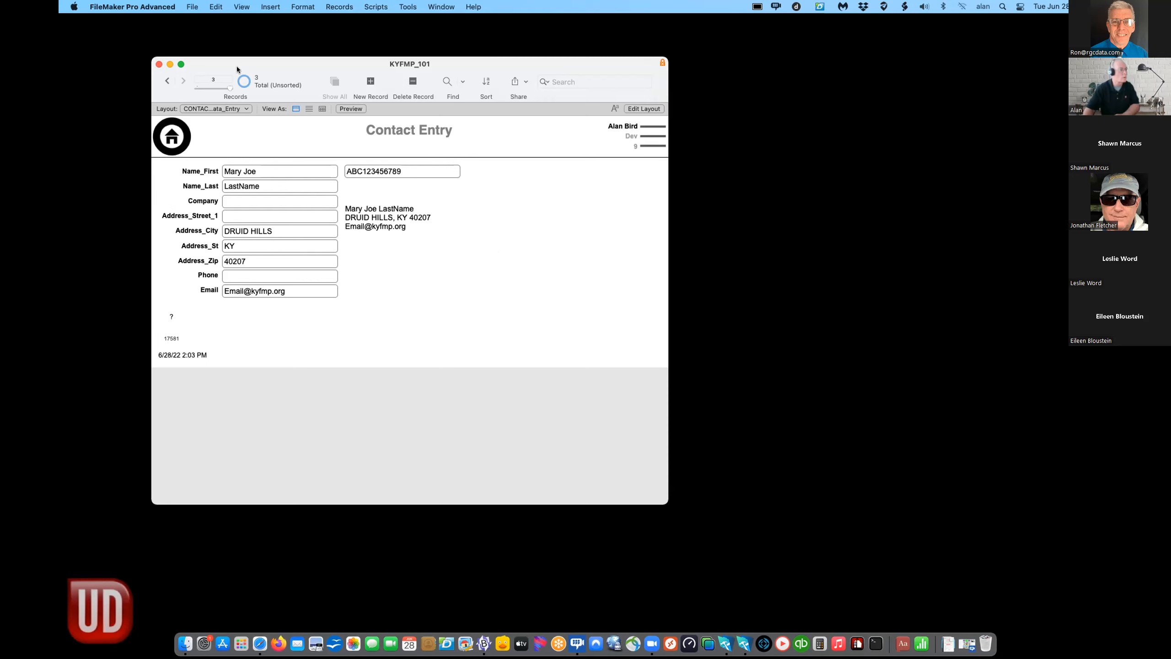
left_click_drag(236, 63, 228, 45)
- Go to the HOME layout, then reposition the window and make it narrower
left_click(163, 119)
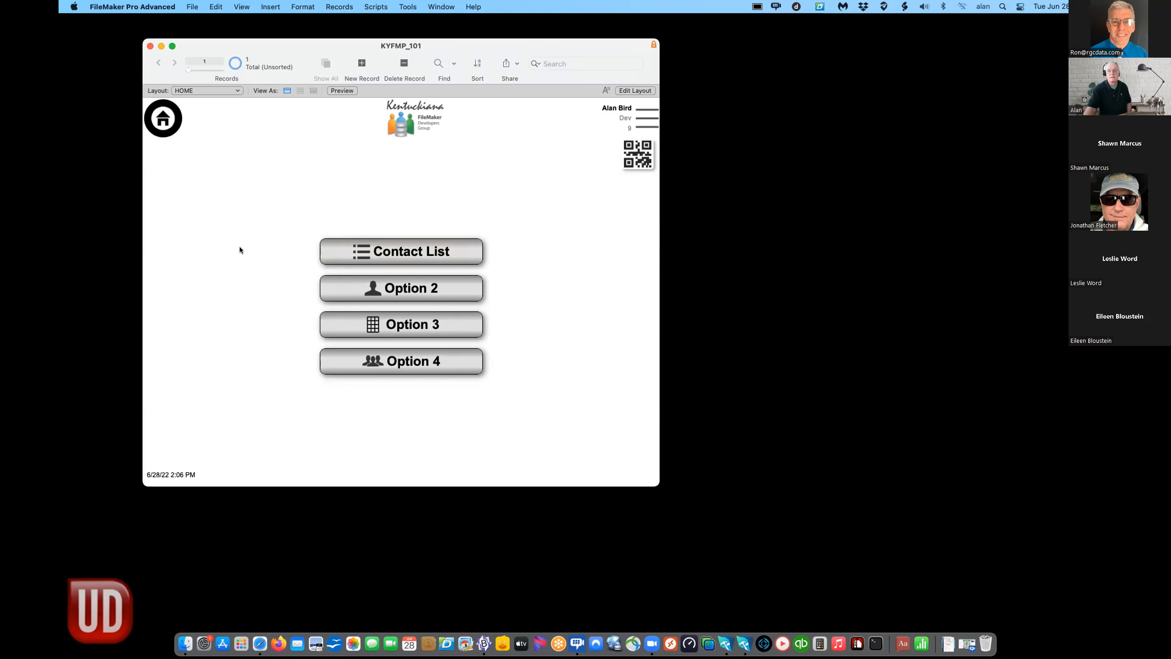
left_click_drag(277, 41, 353, 76)
left_click_drag(731, 515, 664, 480)
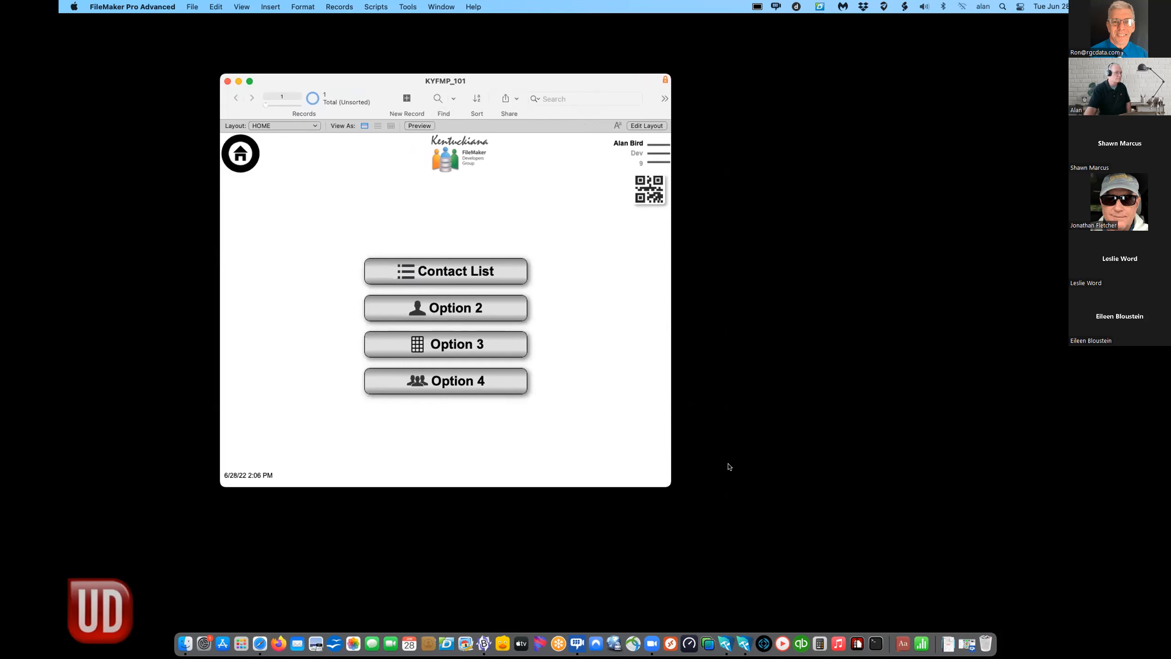
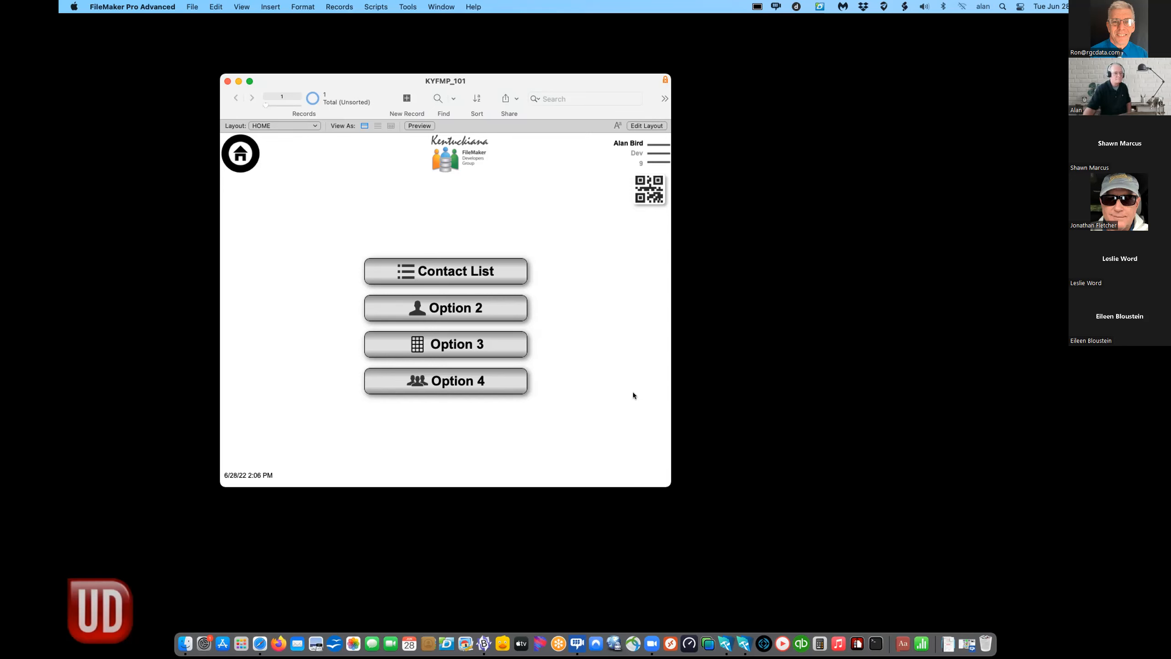
- Enlarge the KYFMP_101 database window and reposition it on screen
left_click_drag(664, 484, 1000, 567)
left_click_drag(811, 88, 758, 81)
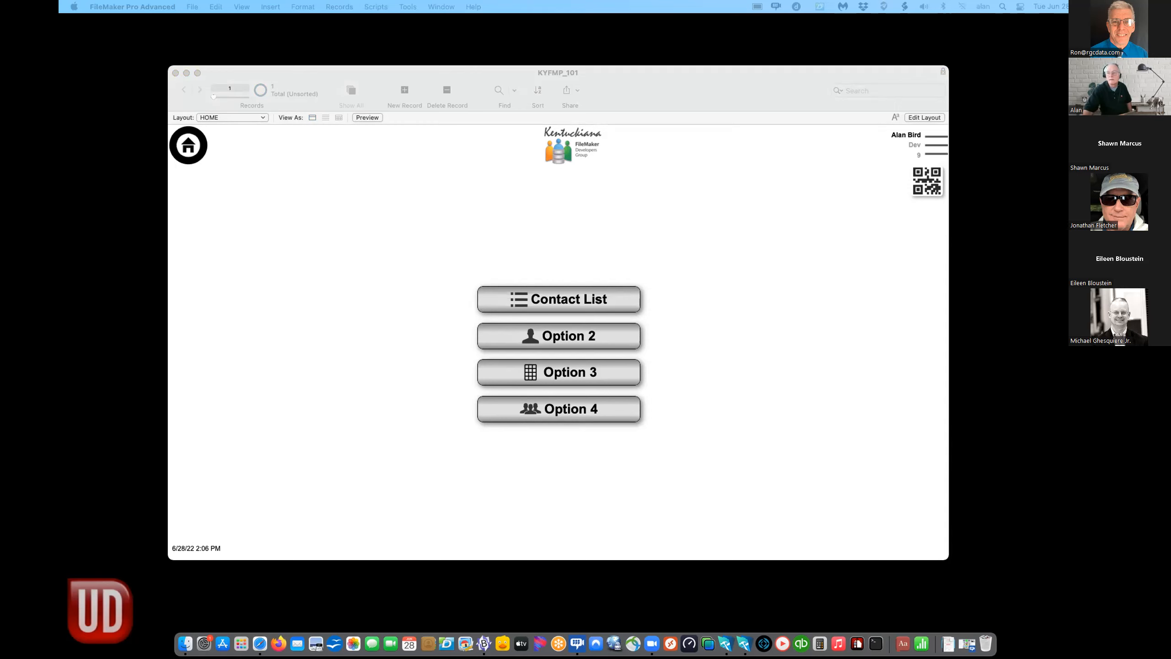
- Bring the KYFMP_101 window to the front and switch the HOME layout into Layout mode
left_click(731, 358)
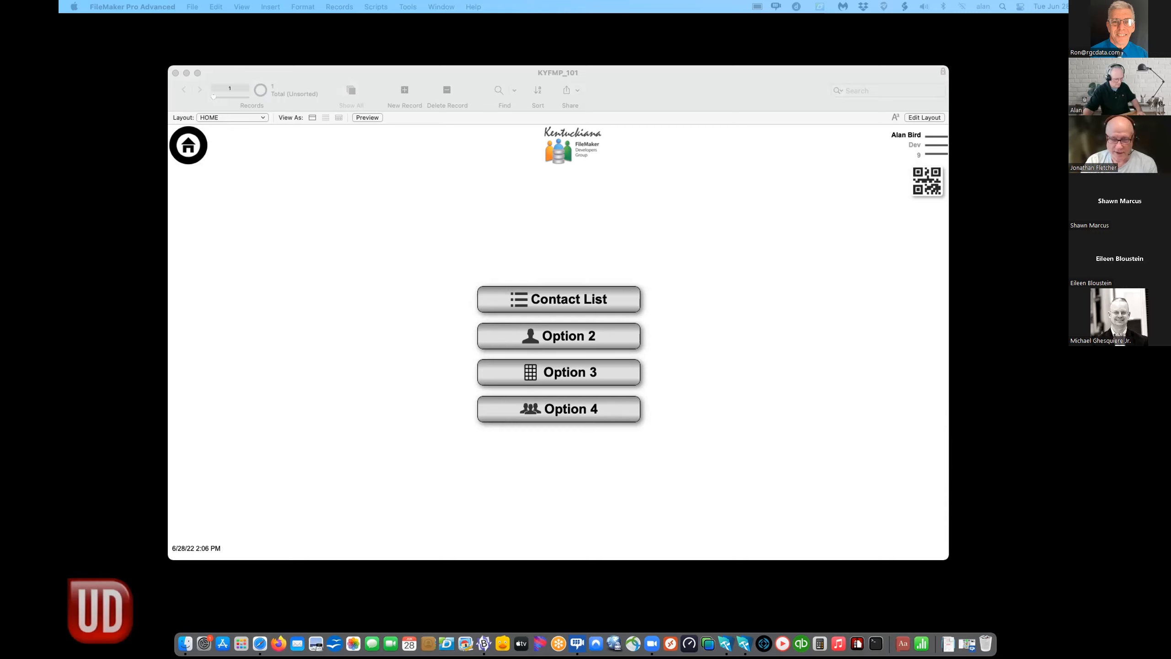
left_click(413, 446)
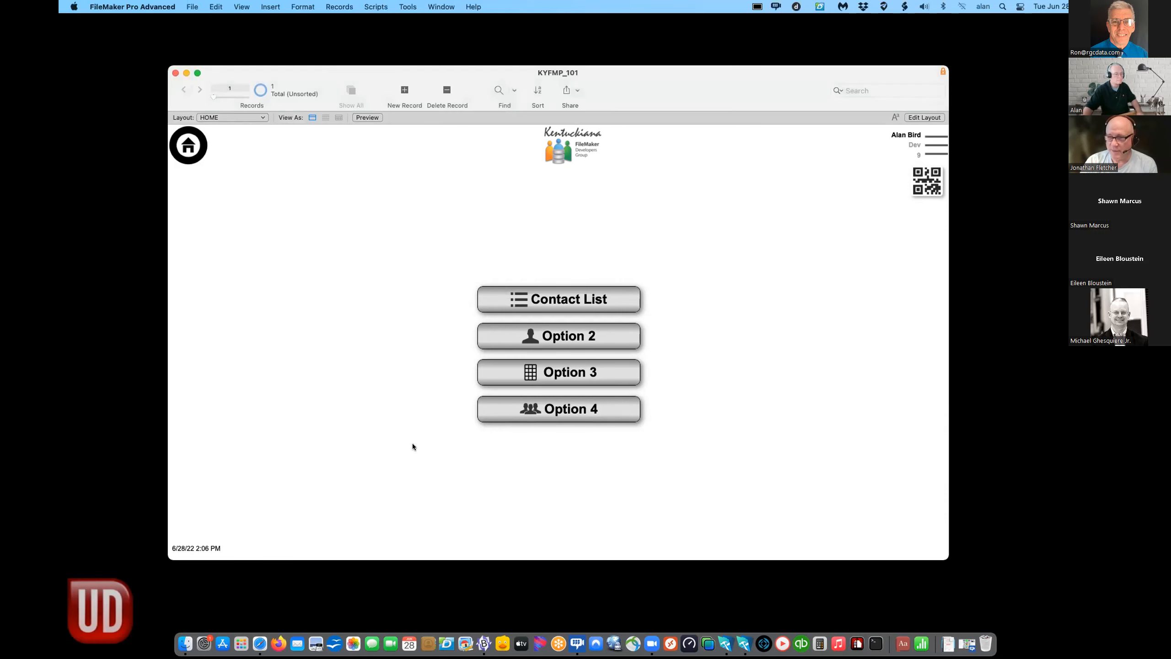
key("super+l")
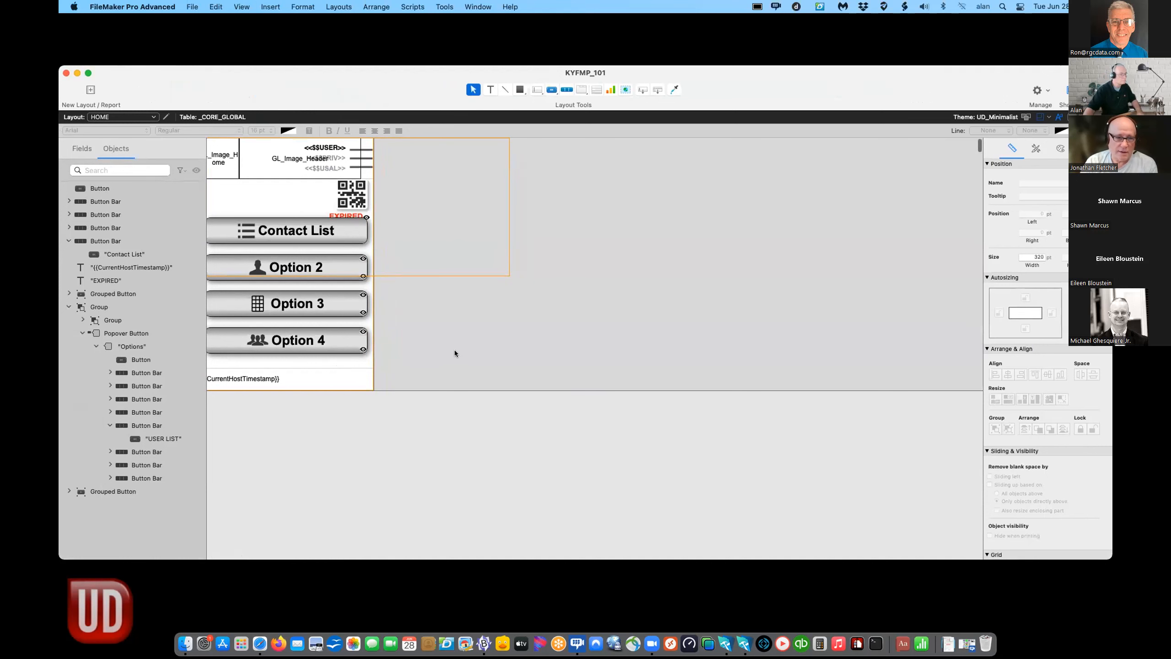
- Nudge the four menu buttons up and paste the contact e-mail text below them, without extending the layout
left_click_drag(437, 354, 278, 233)
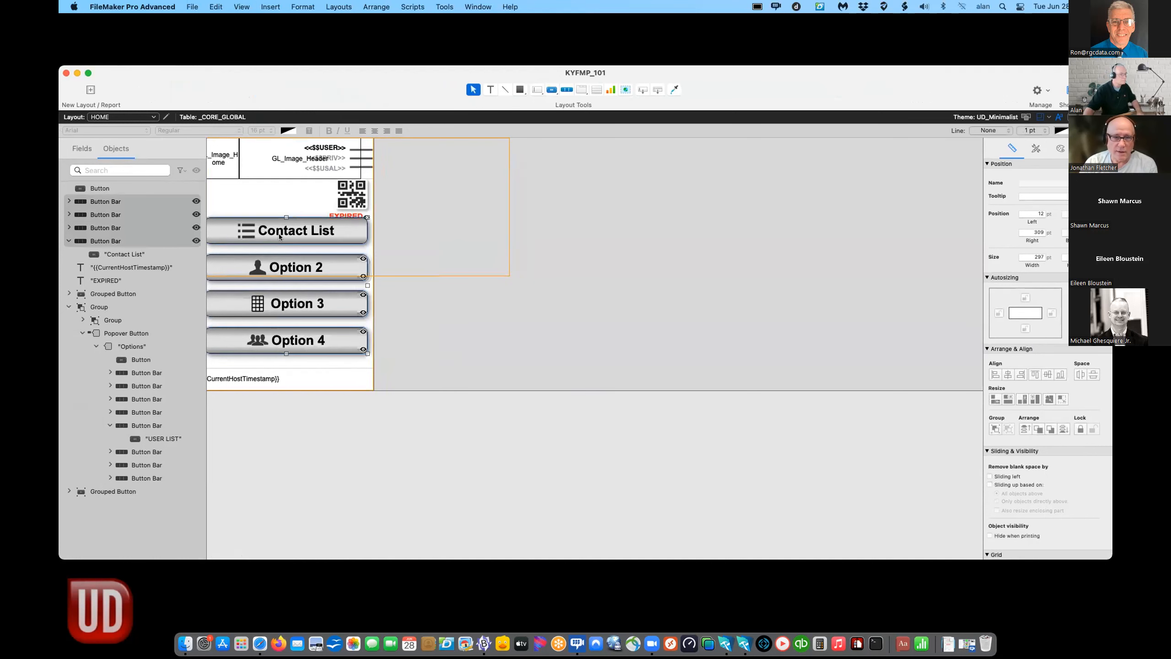
key("Up")
key("Up")
key("Up")
key("Up")
key("Up")
key("Up")
key("Up")
key("Up")
key("Up")
key("Up")
key("Up")
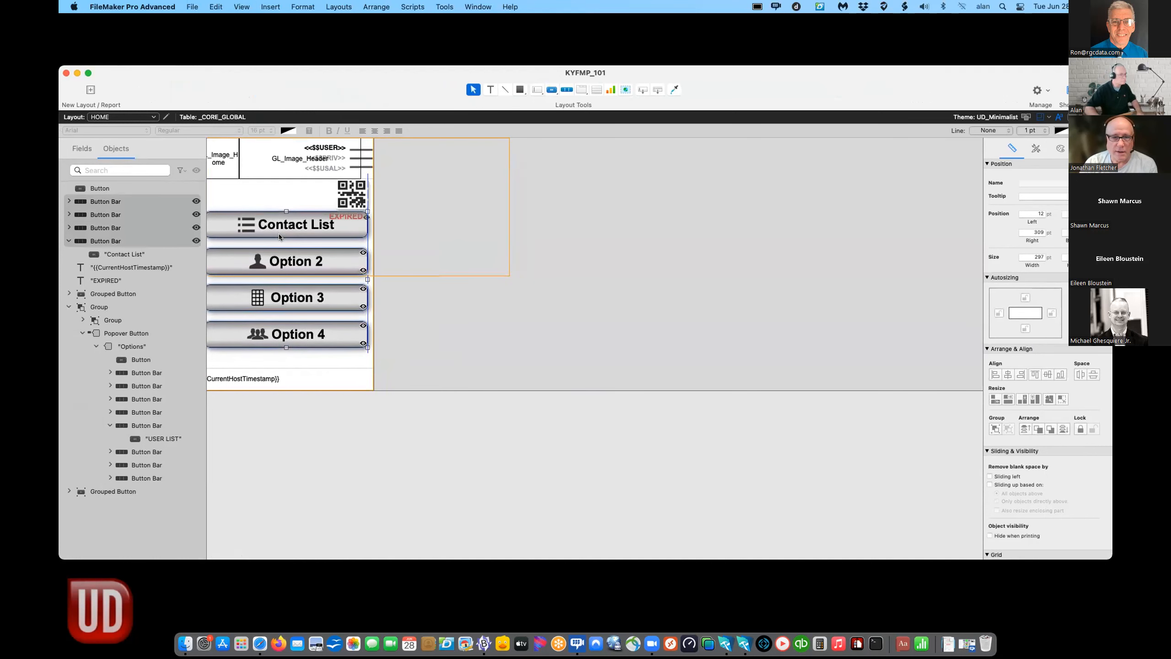
scroll(284, 259, "left", 2)
left_click(272, 360)
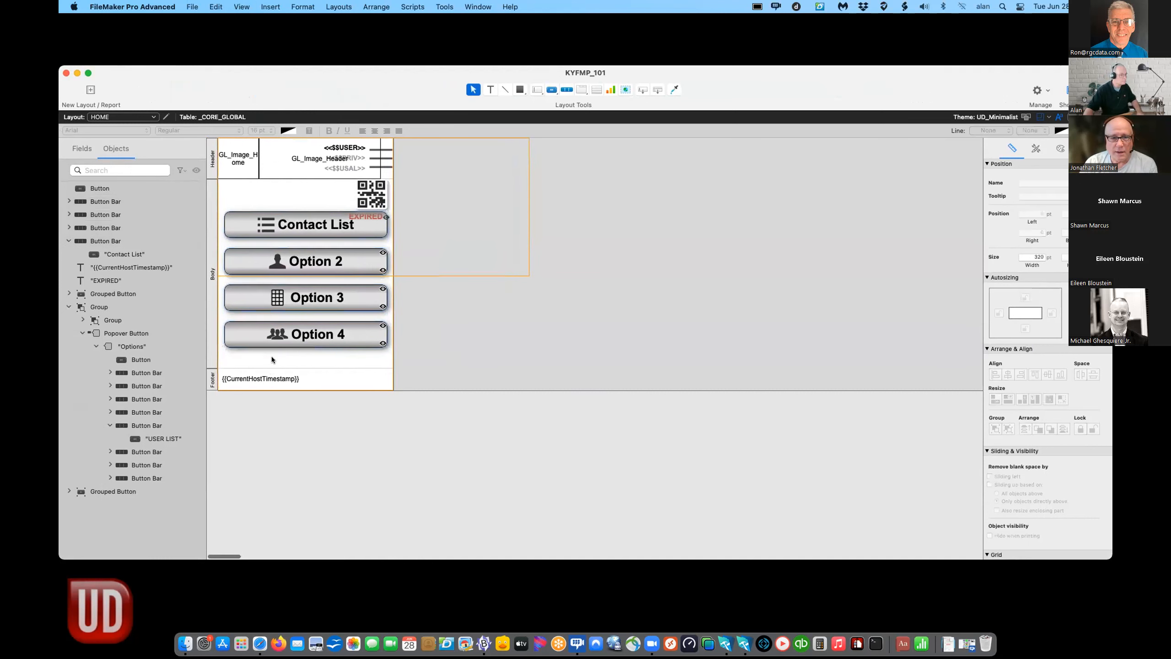
key("super+v")
left_click(556, 254)
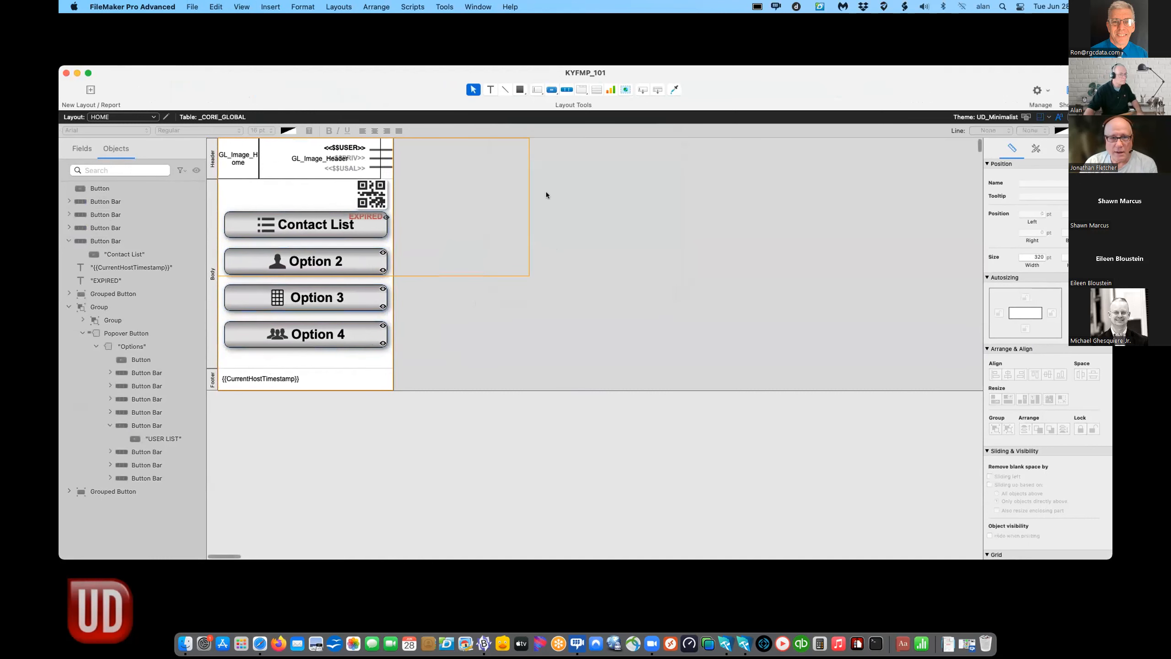
left_click_drag(779, 383, 281, 359)
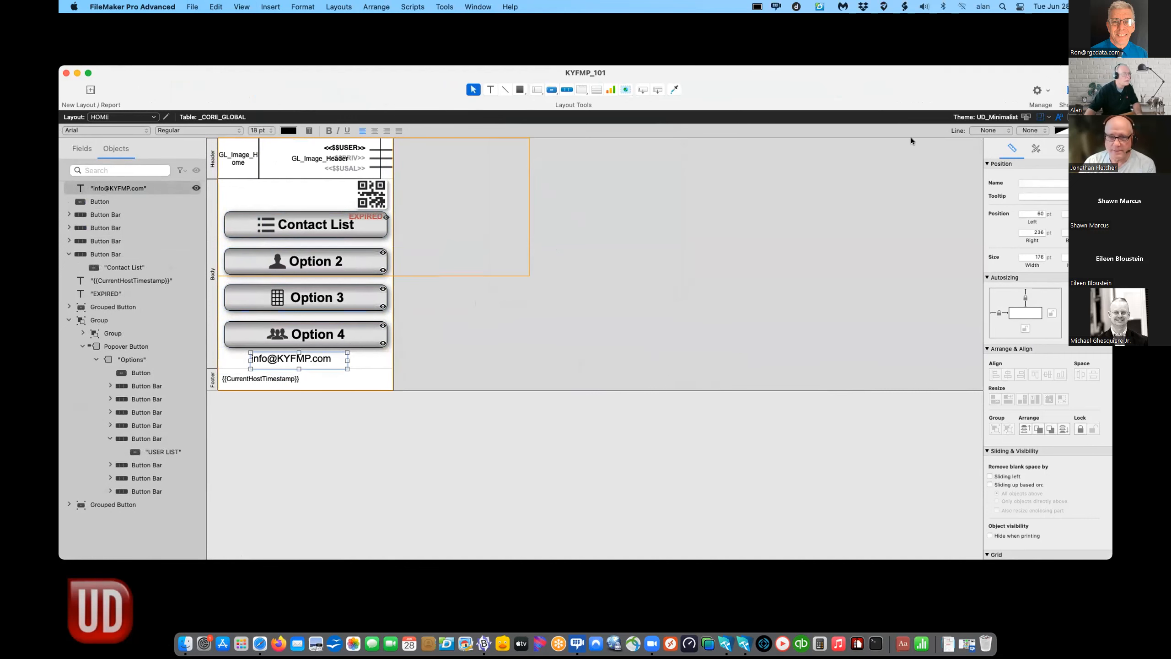
- Anchor the e-mail text to the bottom only, center it under the buttons, and return to Browse mode
left_click(999, 313)
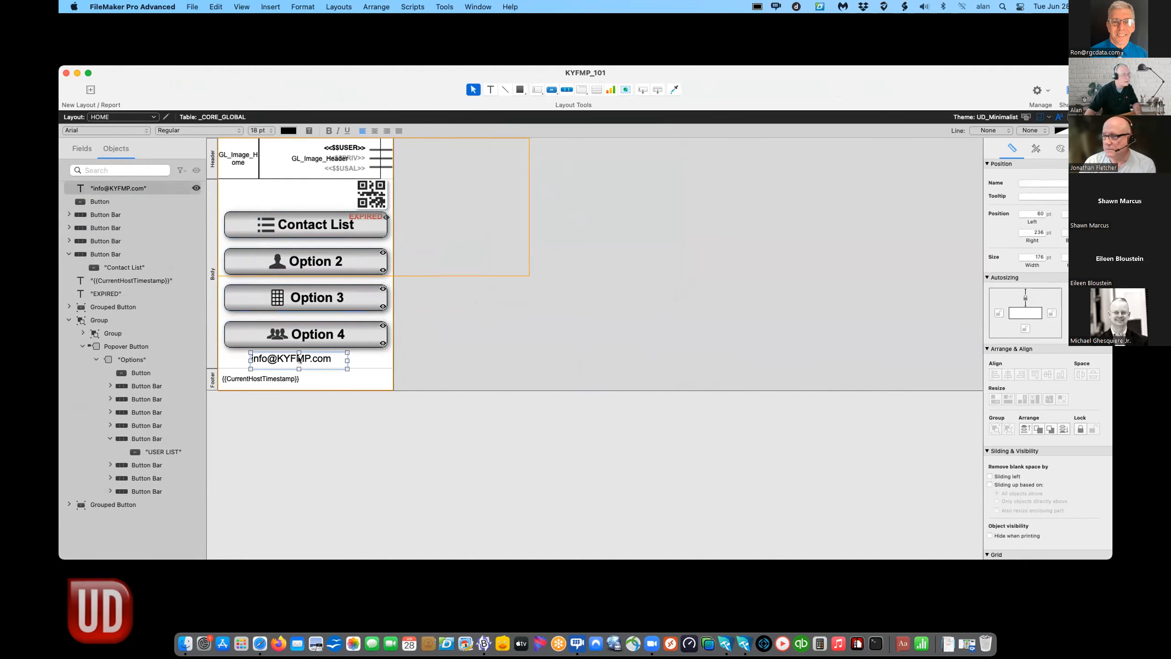
left_click(1025, 328)
left_click(1025, 298)
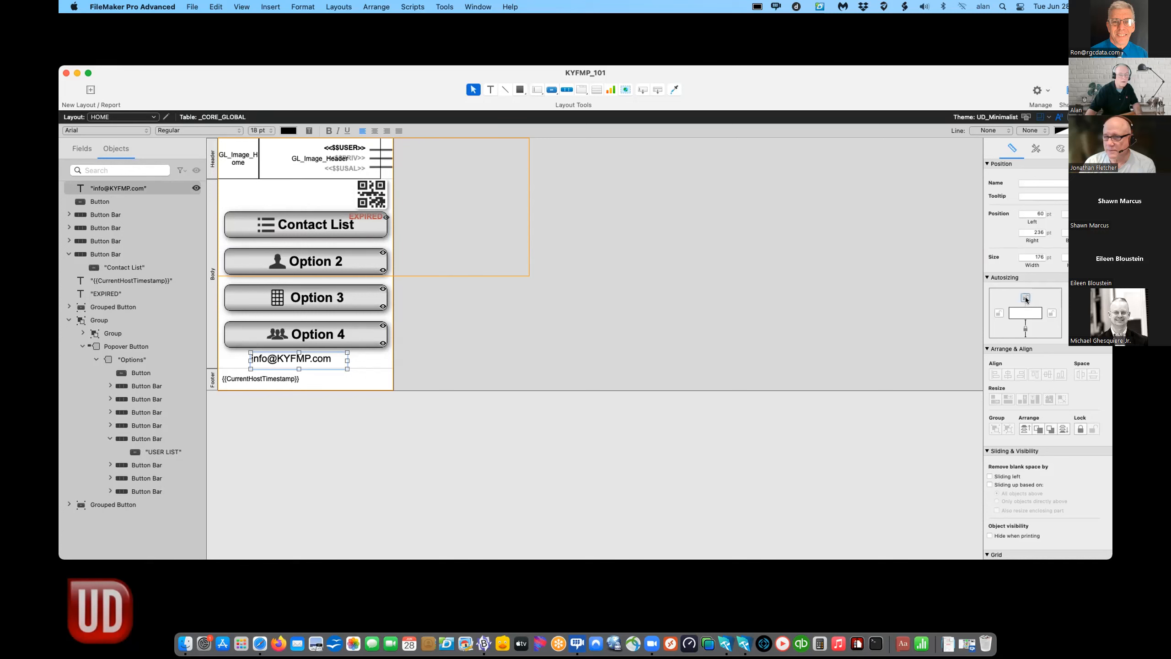
left_click_drag(296, 359, 304, 358)
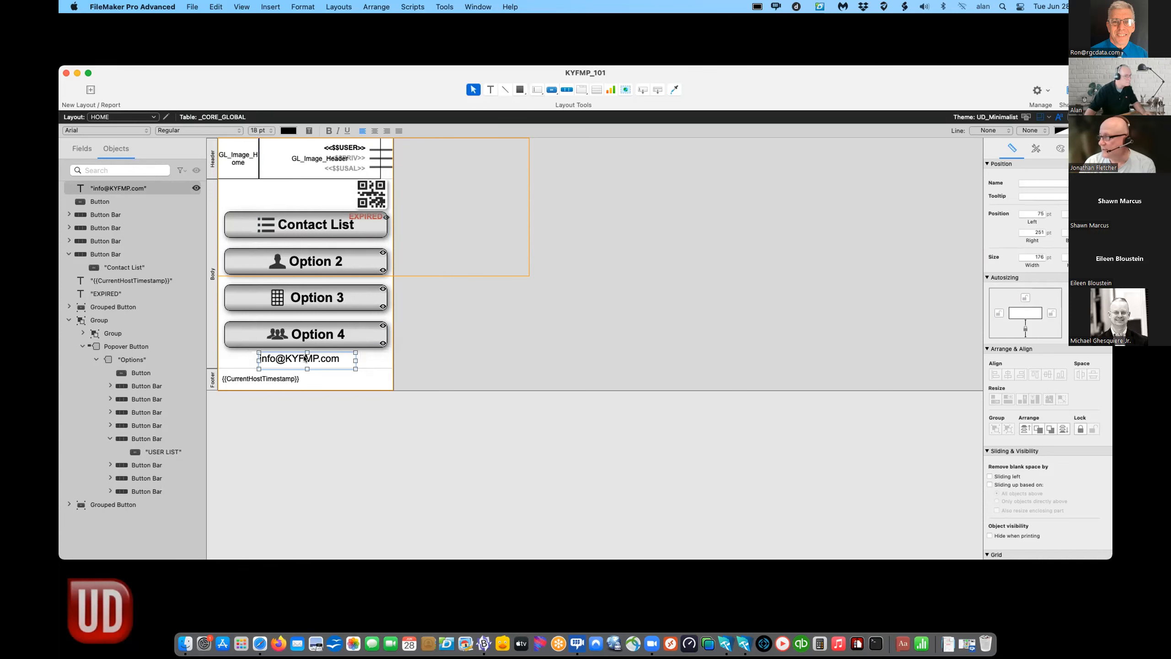
key("super+b")
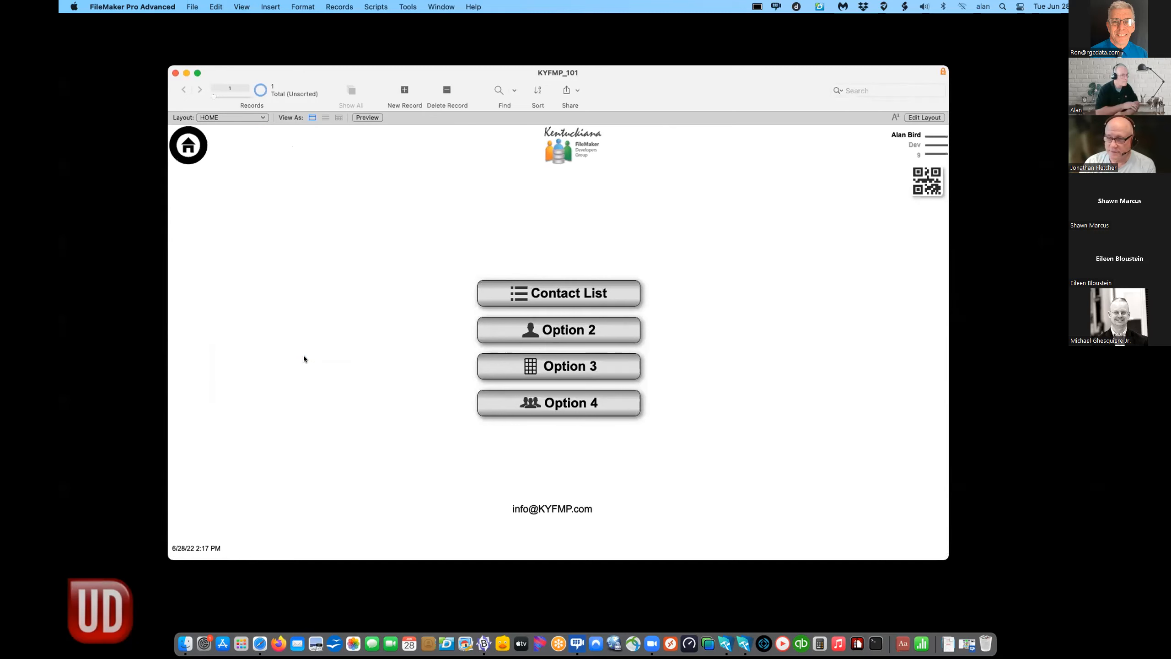